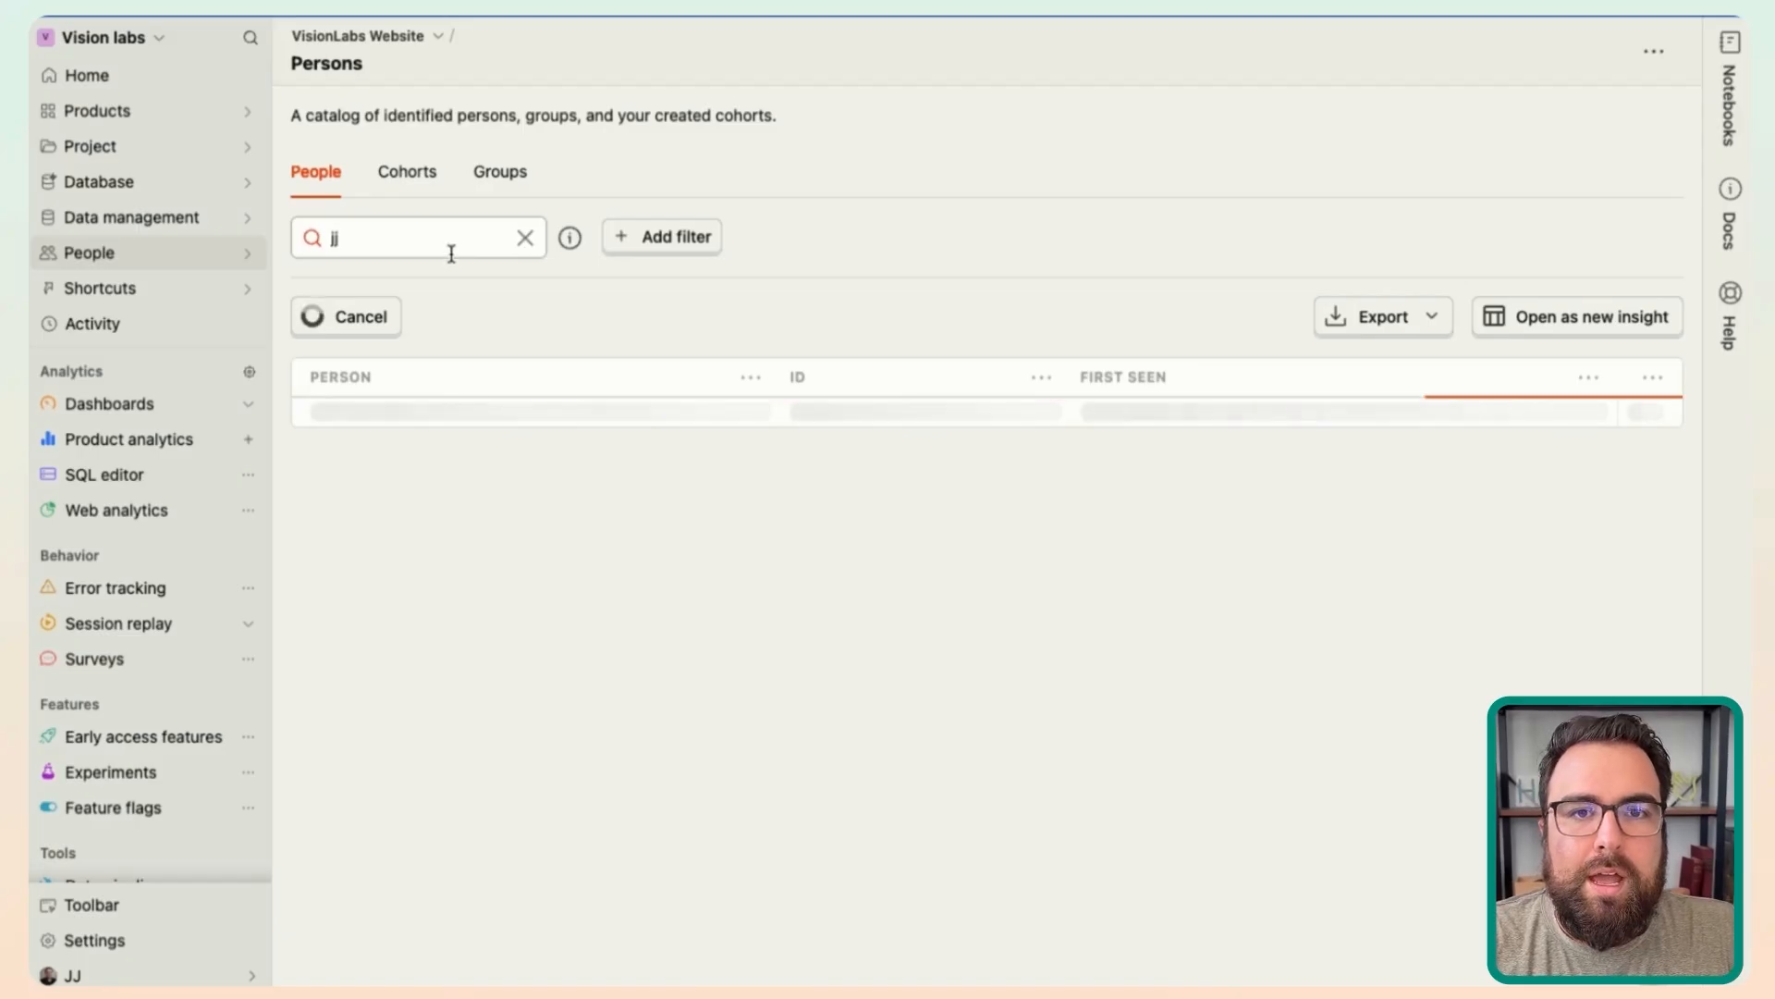
- Search the persons catalog by the person's initials and open the profile of the AI traffic test contact
{"action": "type", "text": "j@"}
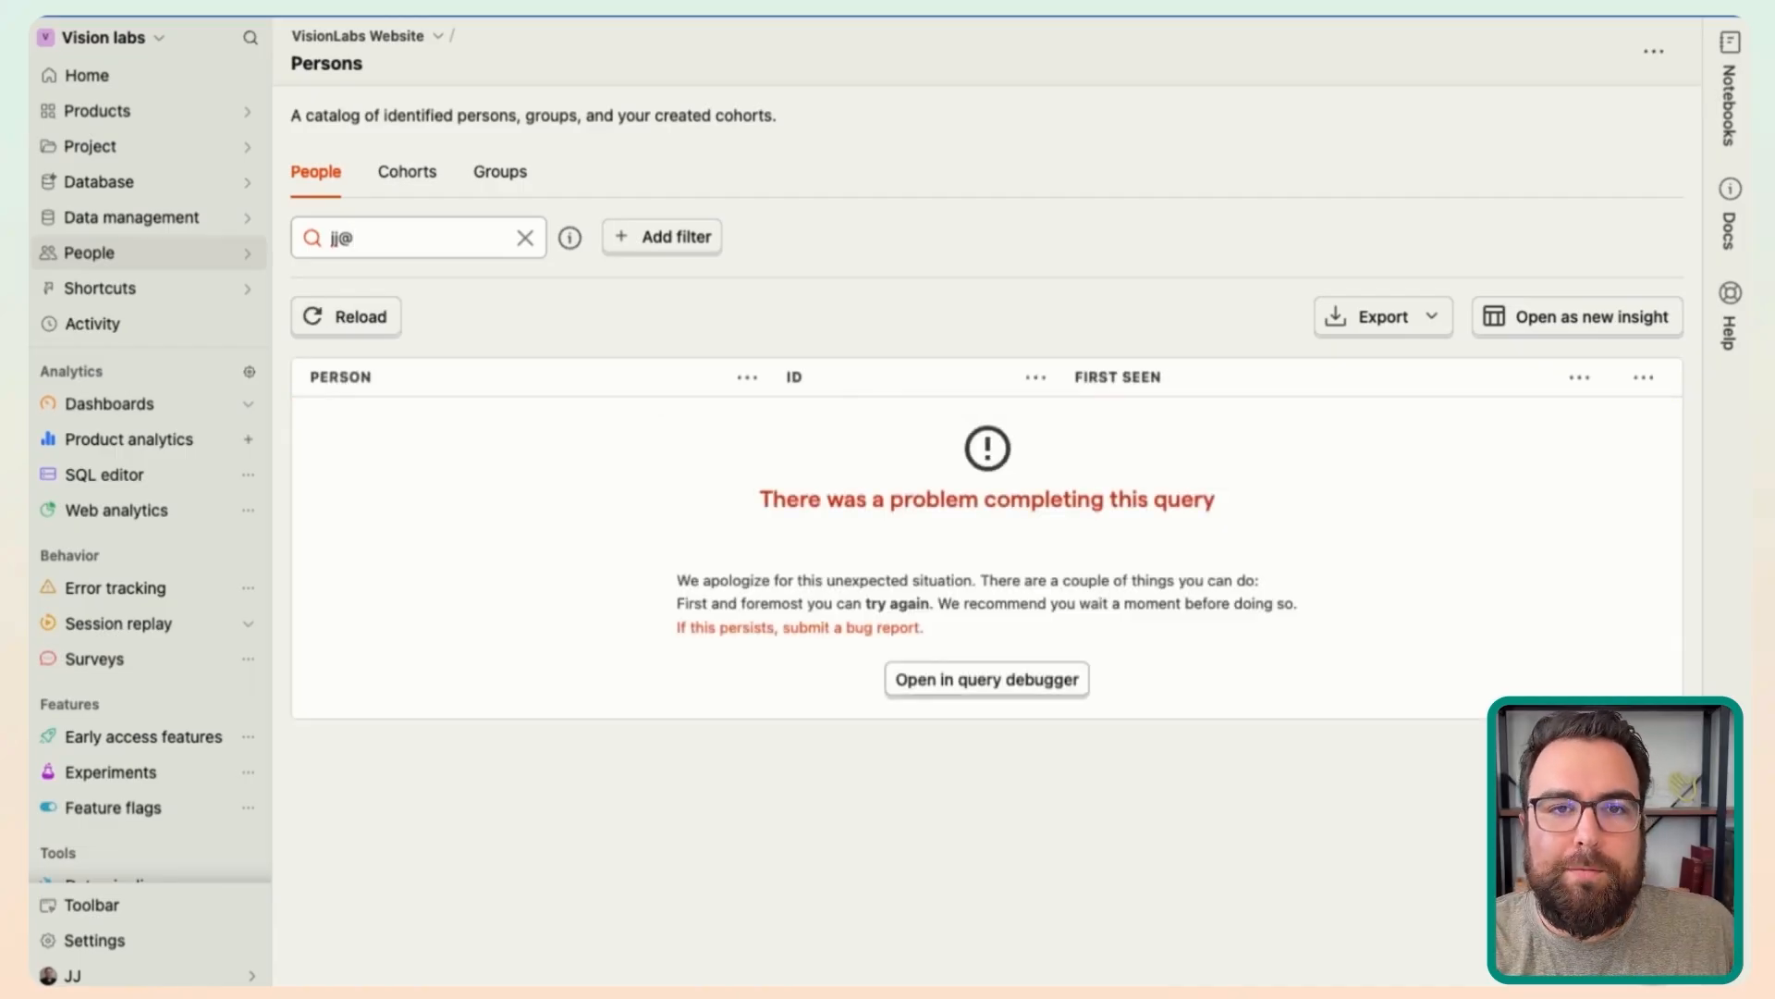
{"action": "key", "text": "BackSpace"}
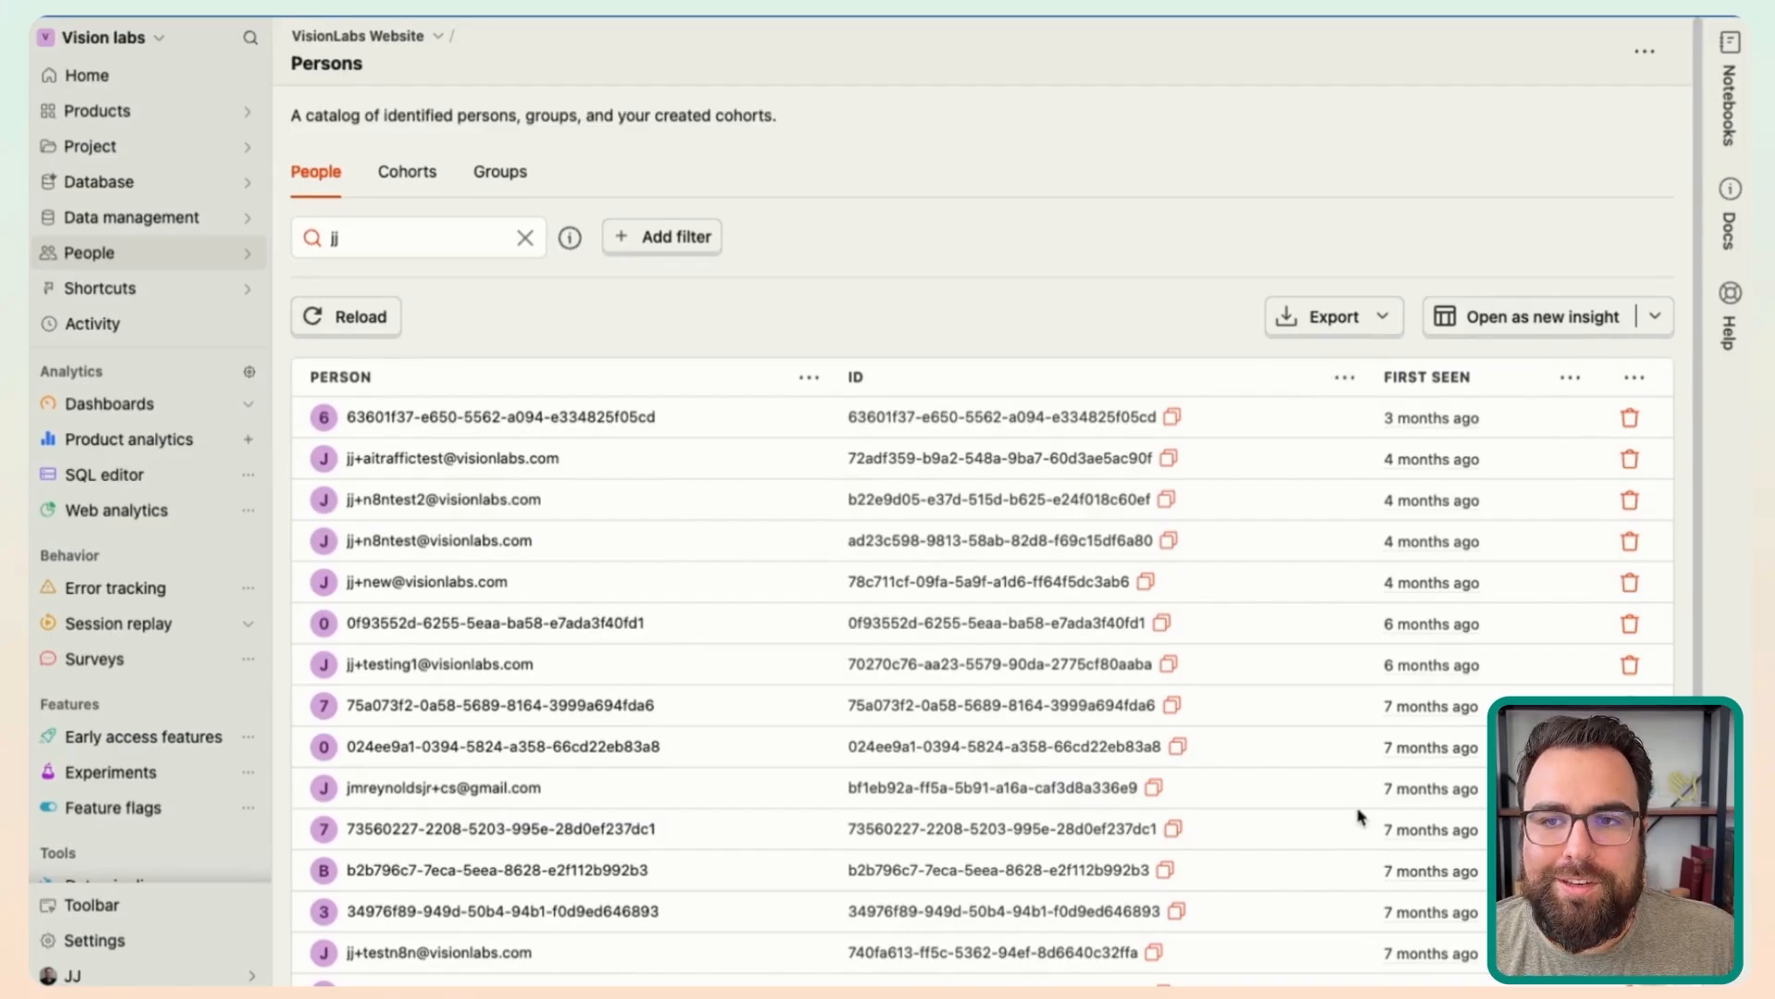
{"action": "scroll", "coordinate": [1362, 819], "scroll_direction": "down", "scroll_amount": 1}
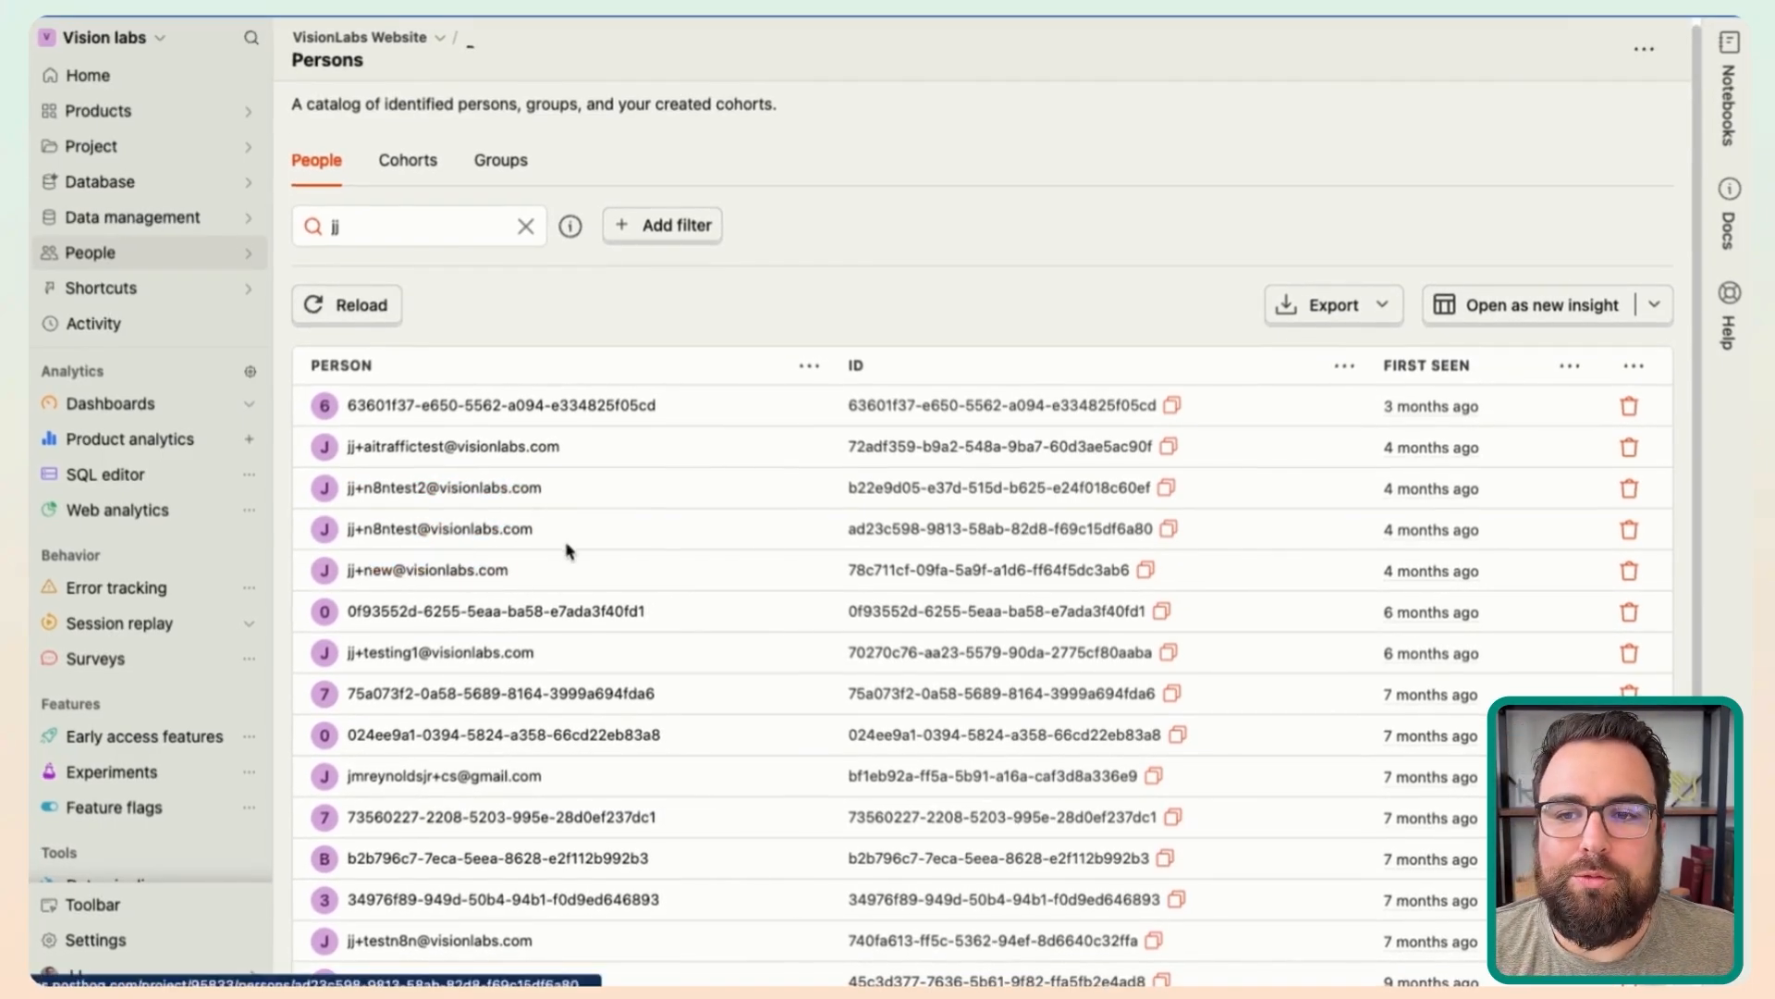
{"action": "scroll", "coordinate": [568, 549], "scroll_direction": "down", "scroll_amount": 2}
{"action": "scroll", "coordinate": [567, 553], "scroll_direction": "up", "scroll_amount": 2}
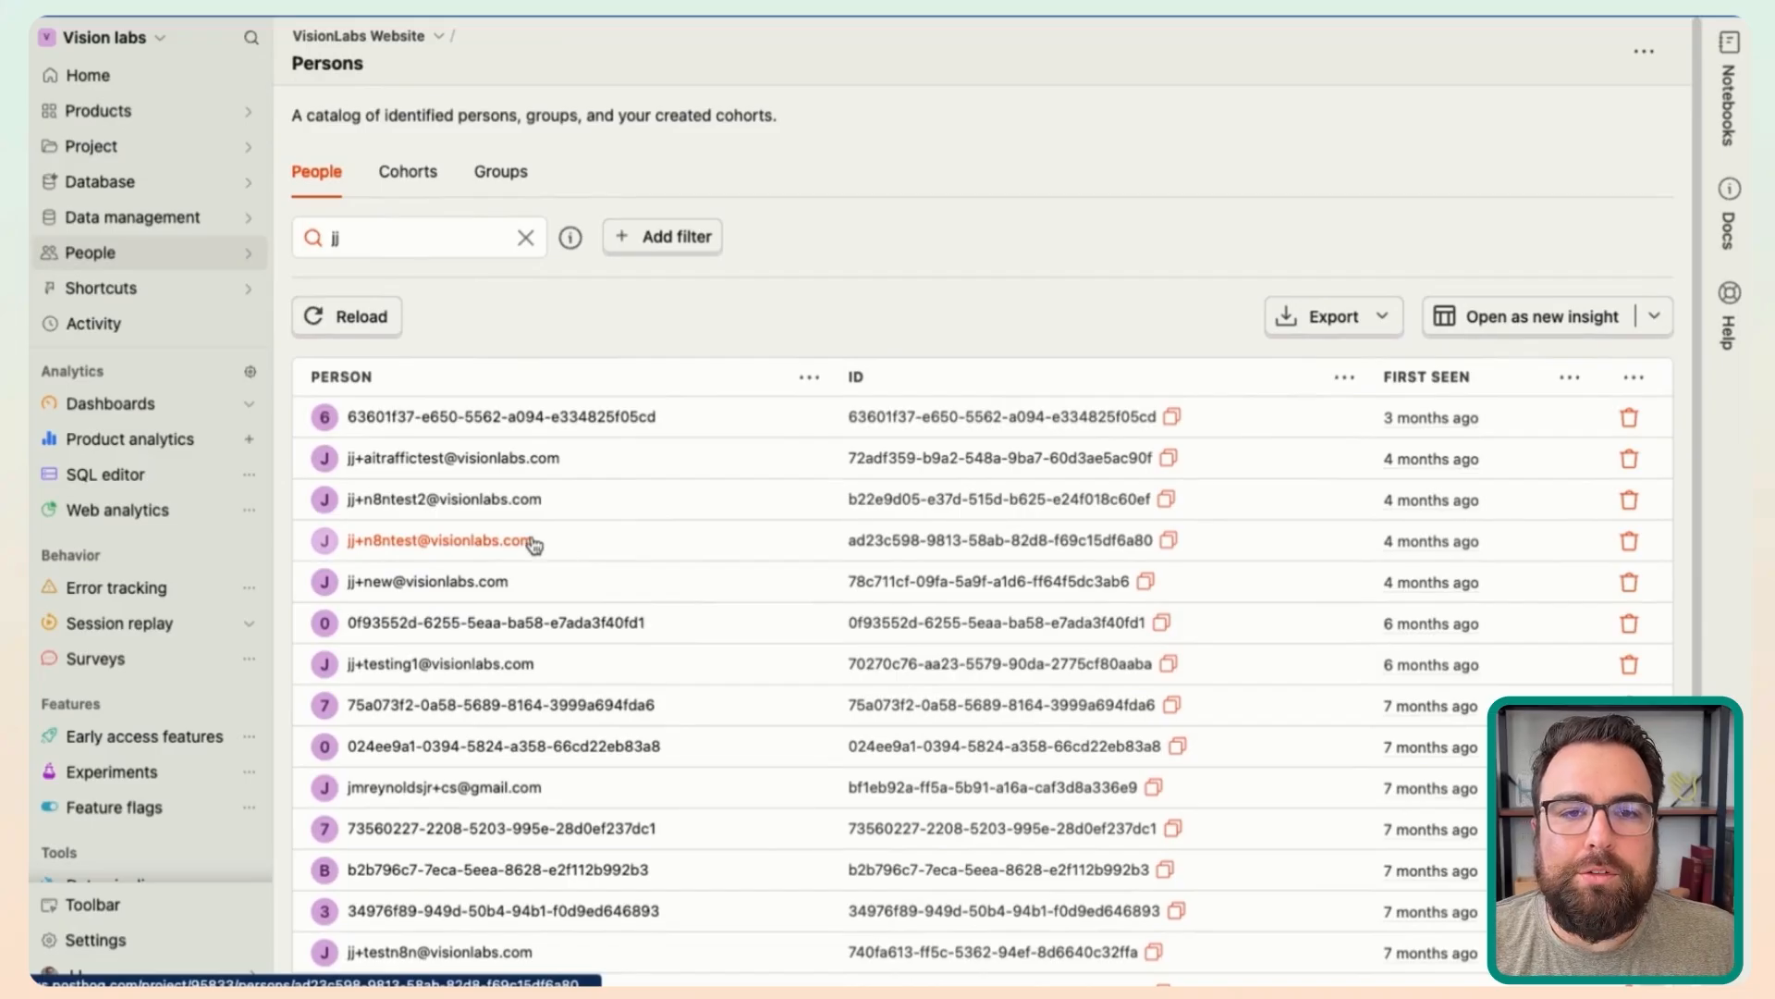
{"action": "left_click", "coordinate": [500, 459]}
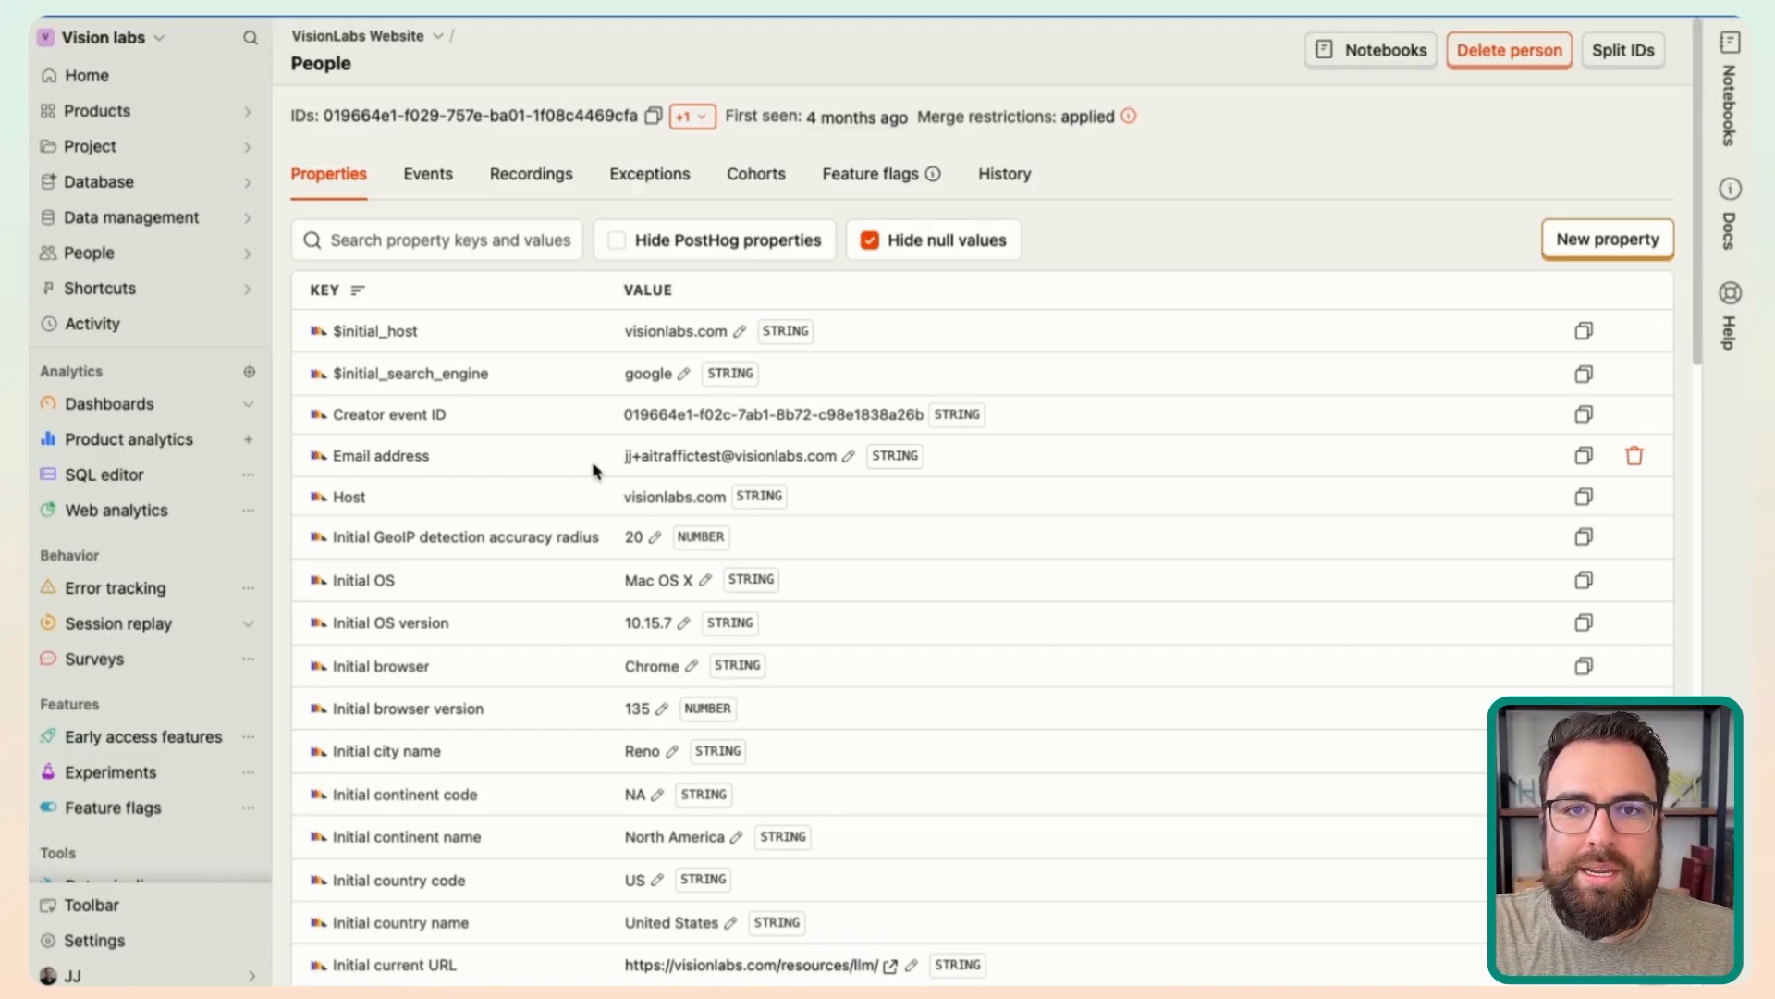
- Show the person's additional ID and review their events from the last 180 days
{"action": "left_click", "coordinate": [693, 121]}
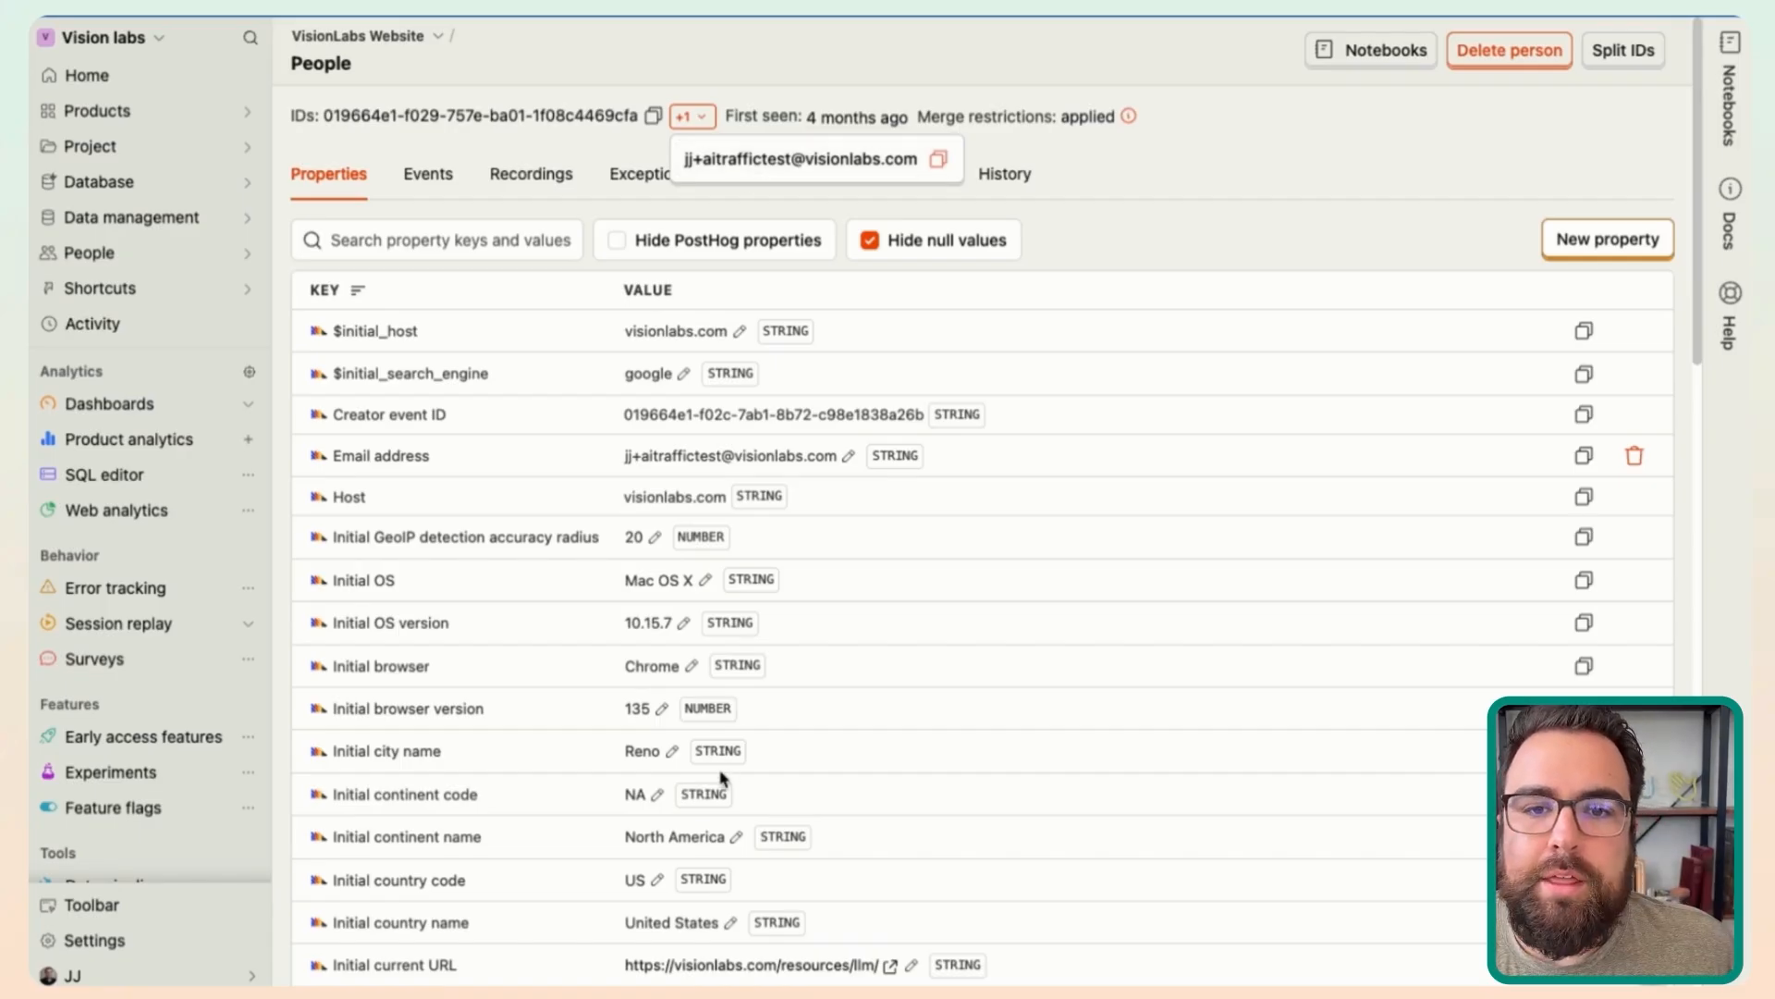
{"action": "scroll", "coordinate": [726, 782], "scroll_direction": "down", "scroll_amount": 1}
{"action": "left_click", "coordinate": [430, 157]}
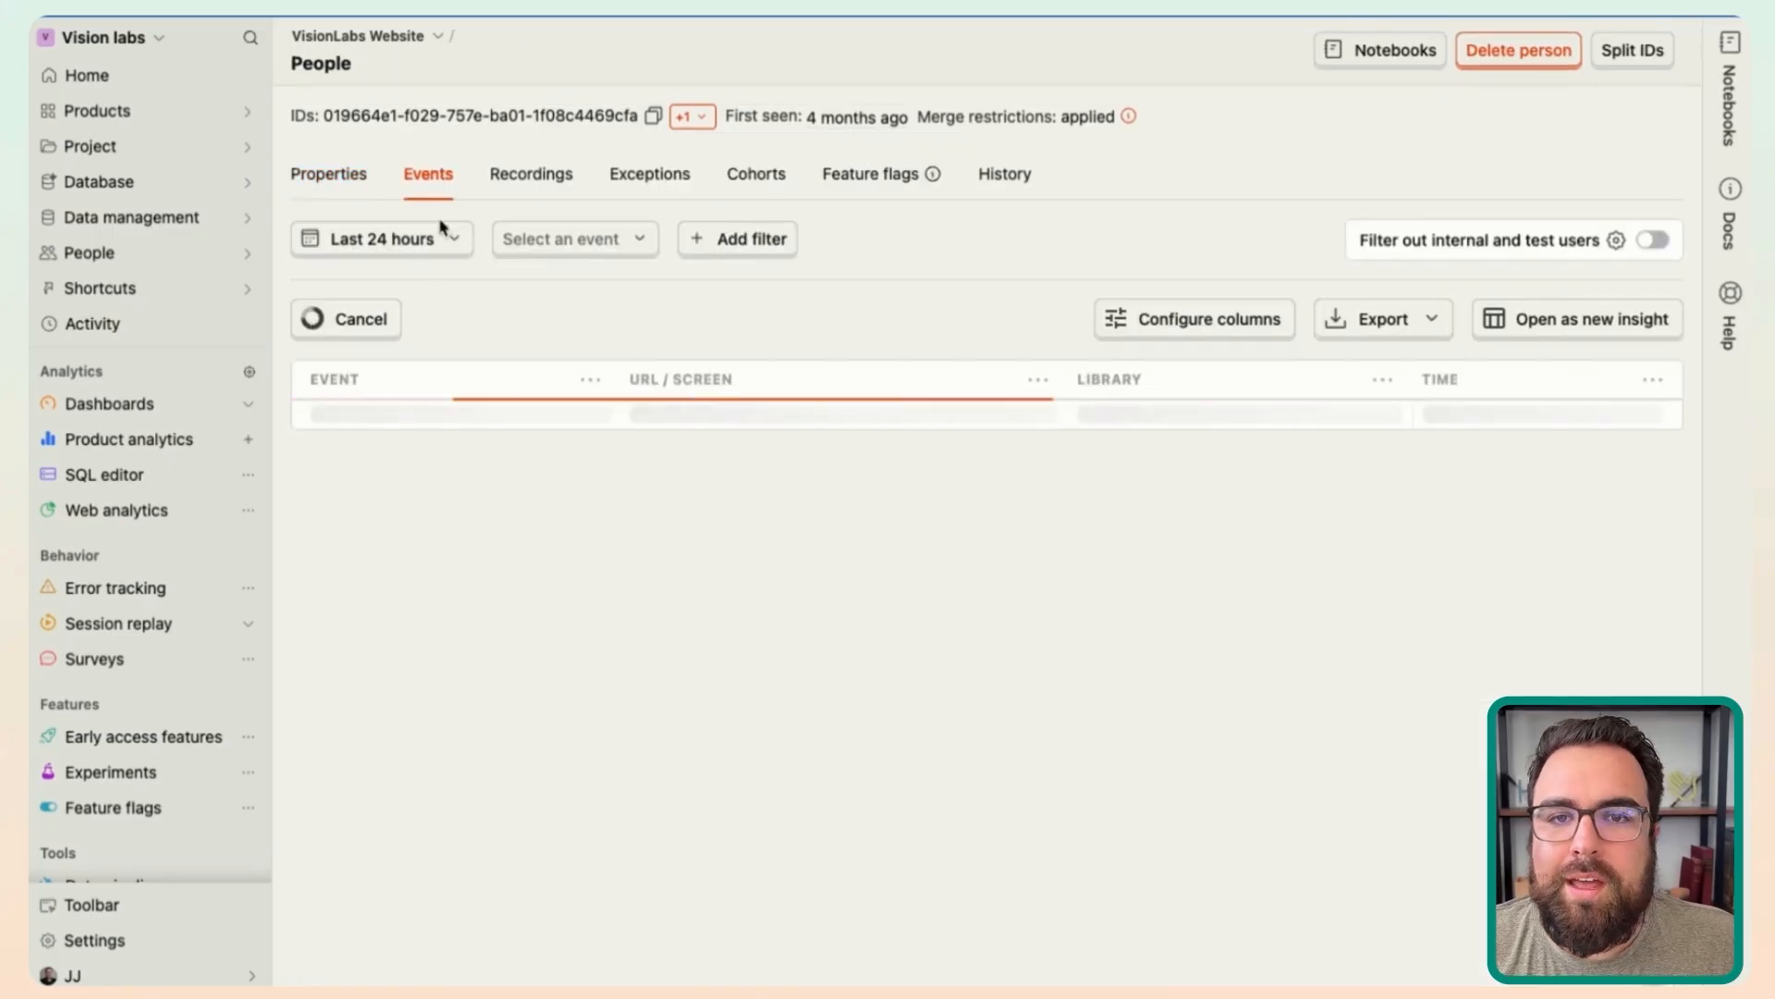
{"action": "left_click", "coordinate": [430, 243]}
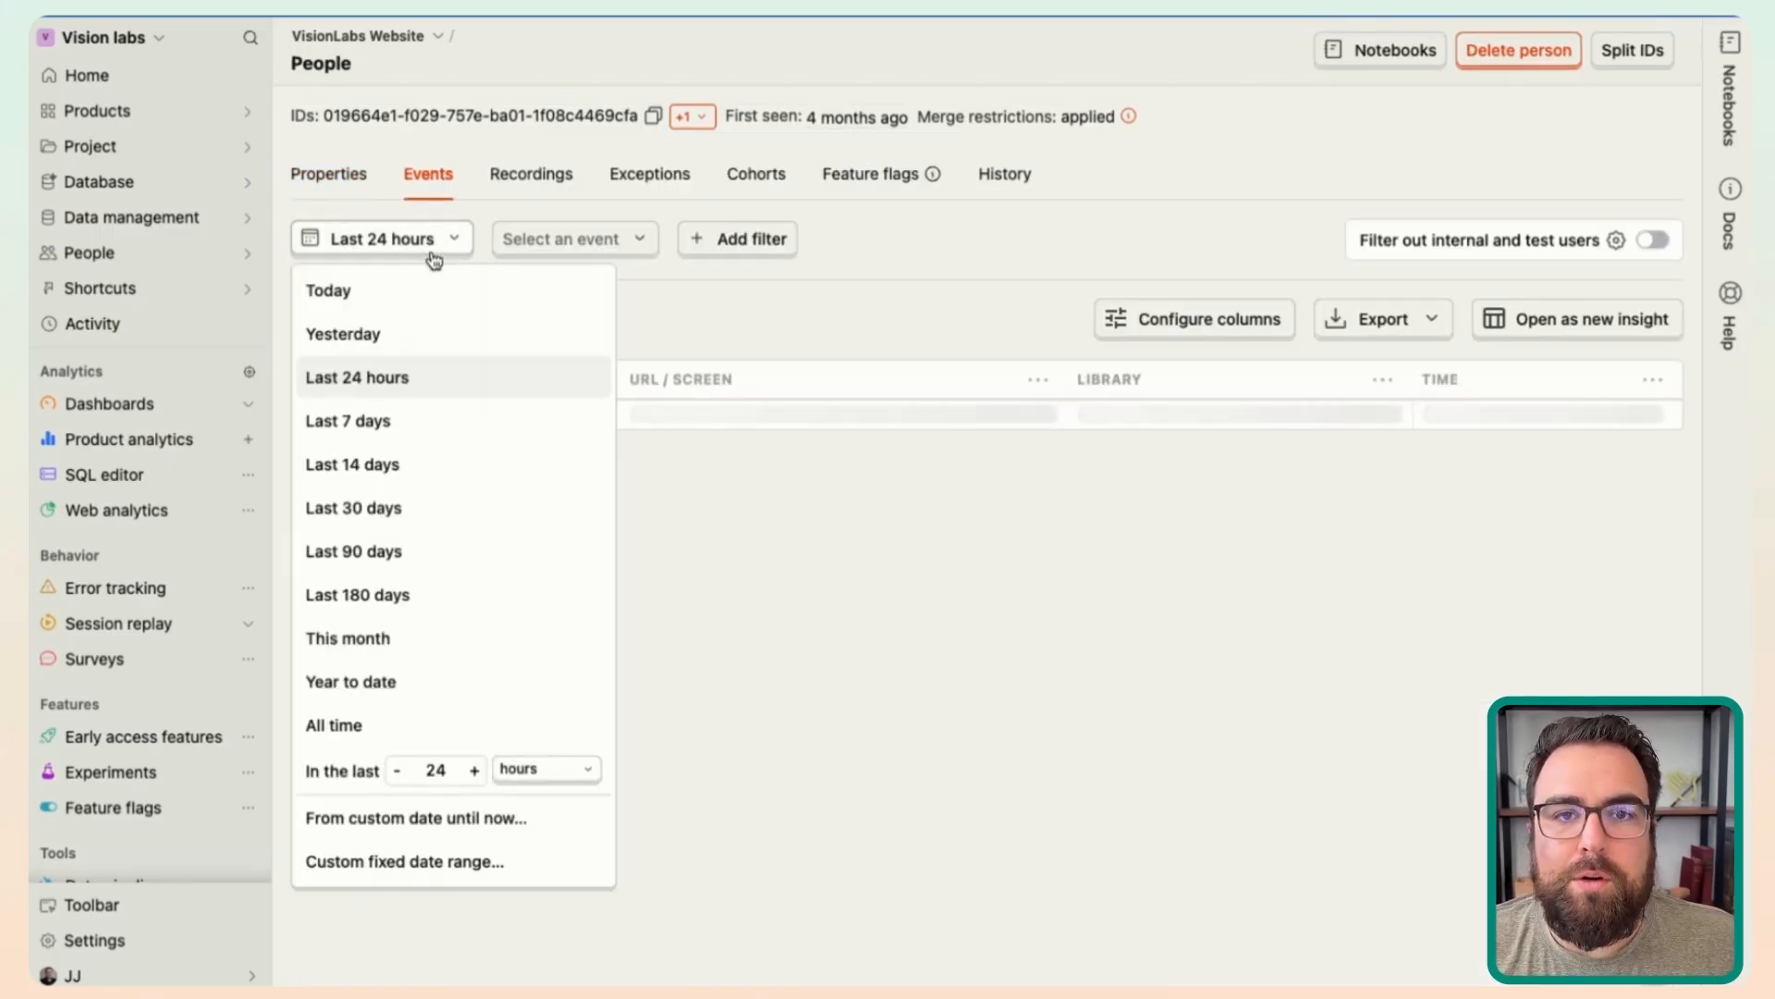
{"action": "left_click", "coordinate": [451, 597]}
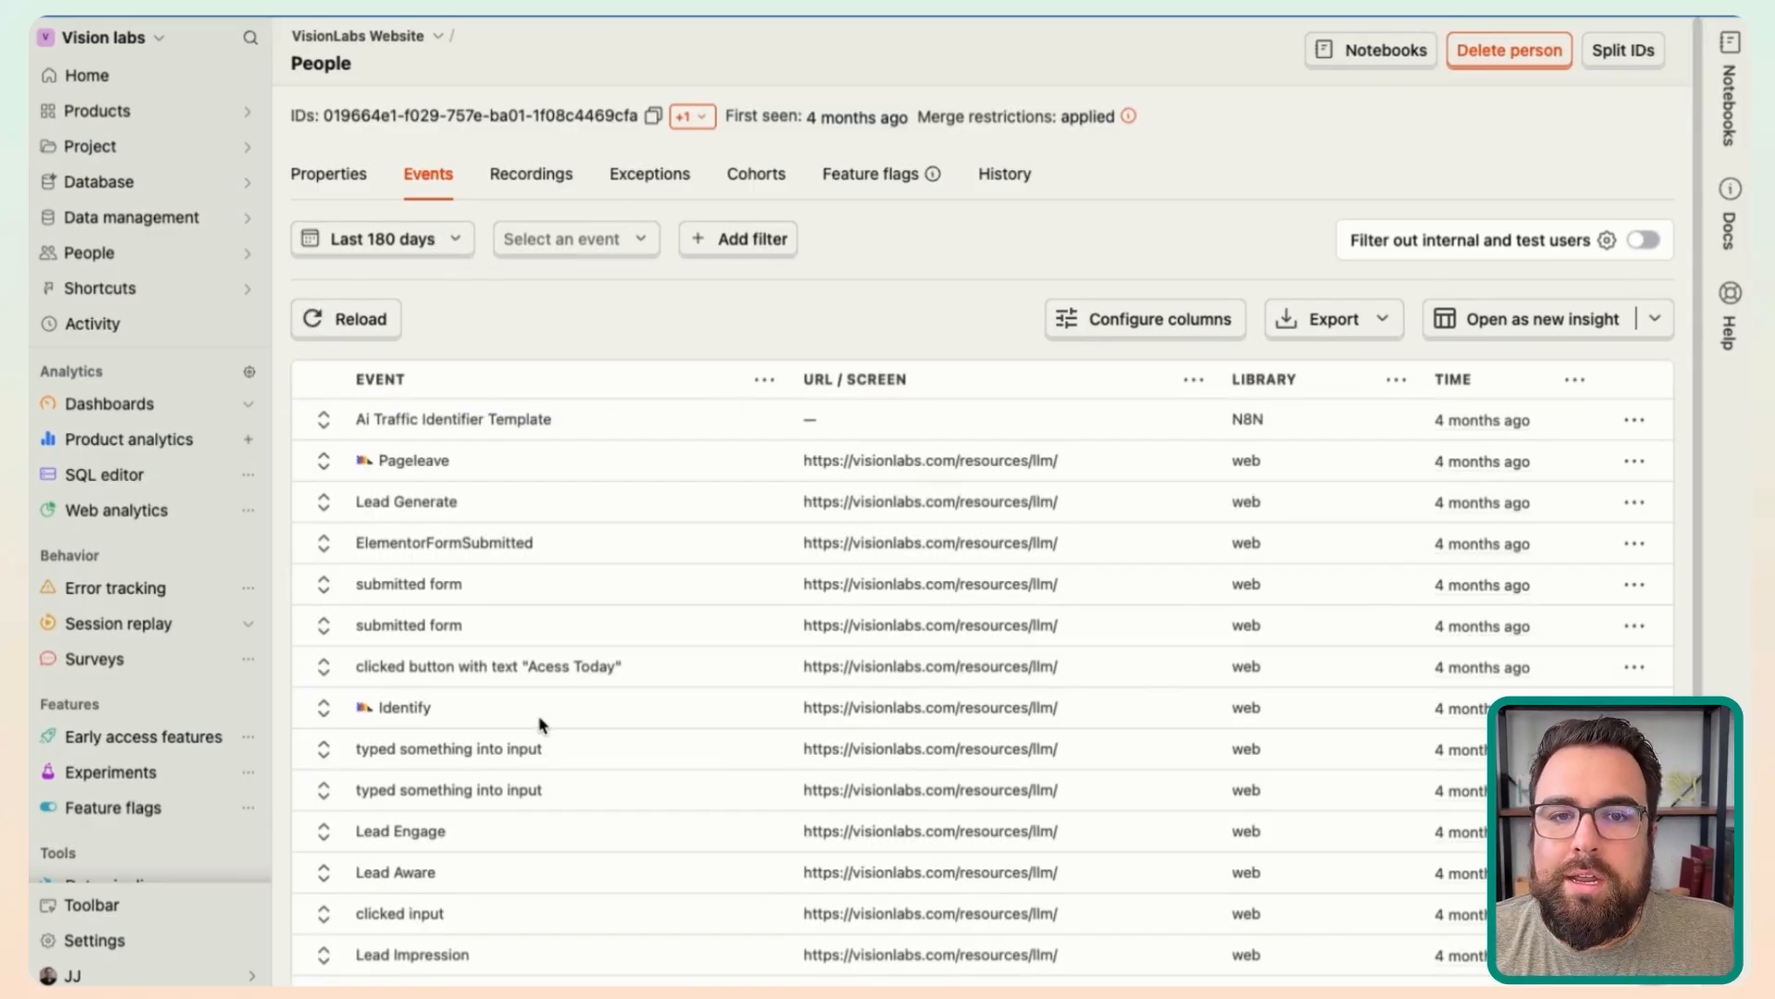
{"action": "scroll", "coordinate": [541, 724], "scroll_direction": "down", "scroll_amount": 3}
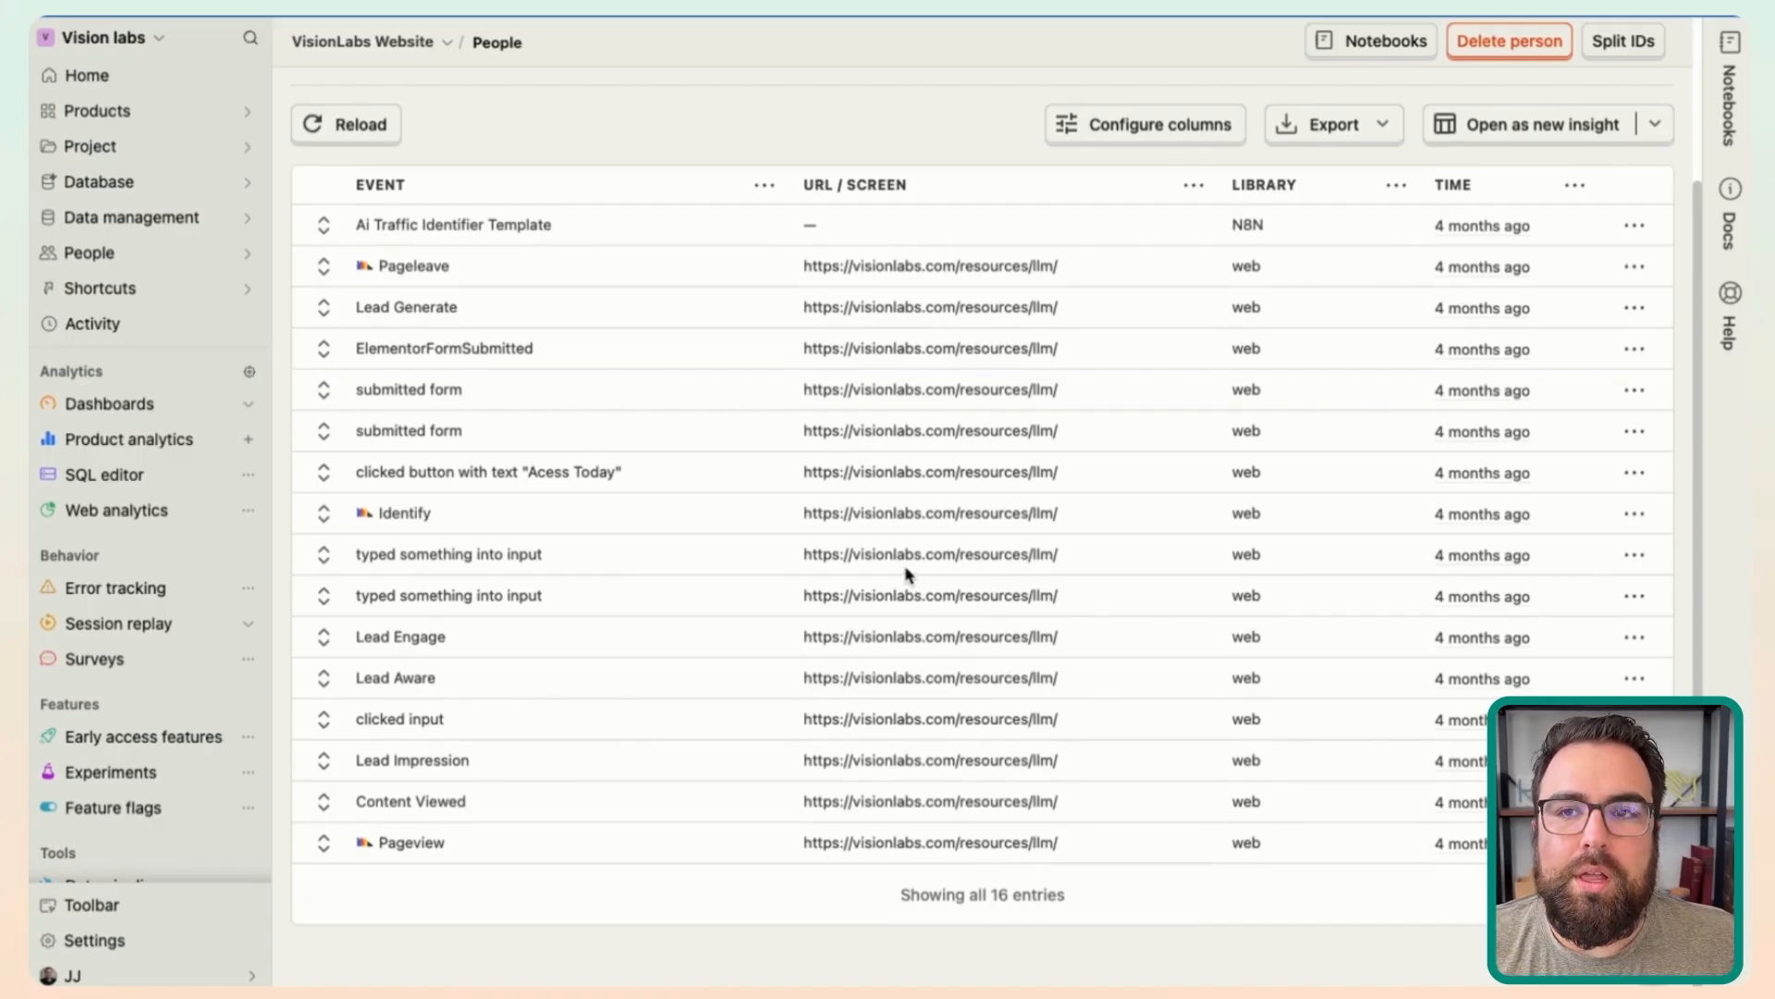
{"action": "scroll", "coordinate": [905, 575], "scroll_direction": "up", "scroll_amount": 3}
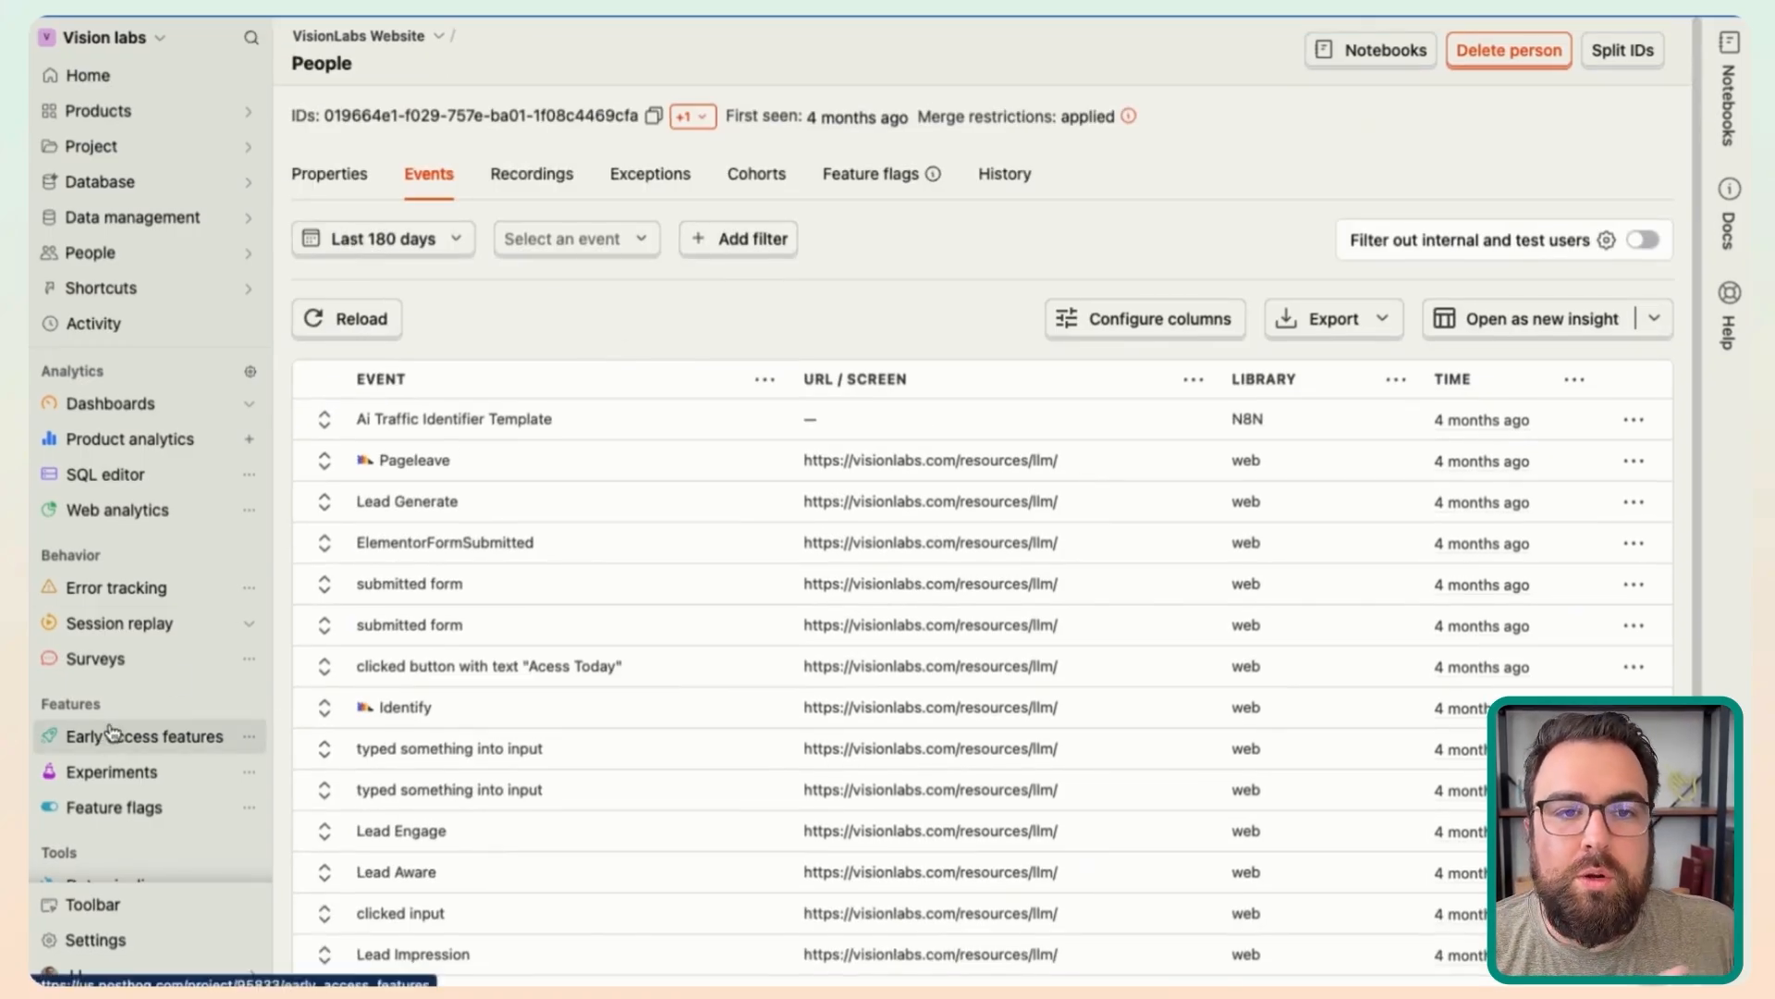
- Open the project settings and examine the person_profiles options 'identified_only' and 'always' in the web snippet
{"action": "left_click", "coordinate": [95, 941]}
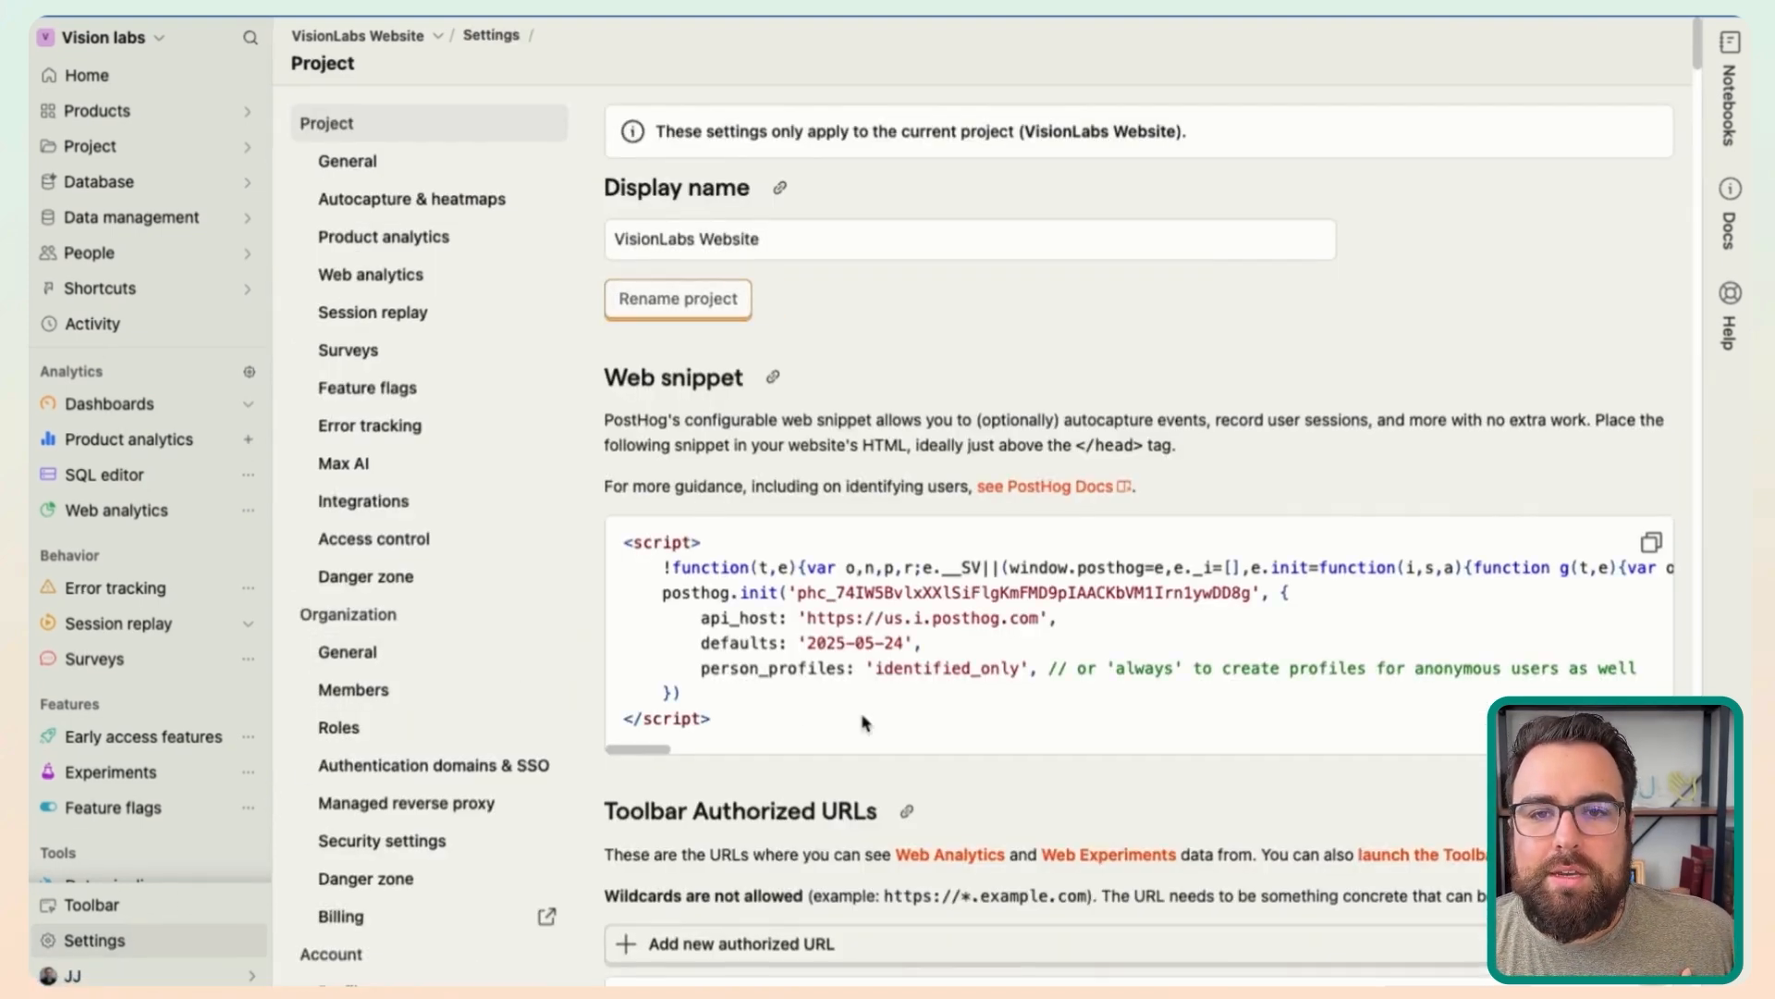
{"action": "scroll", "coordinate": [871, 708], "scroll_direction": "down", "scroll_amount": 1}
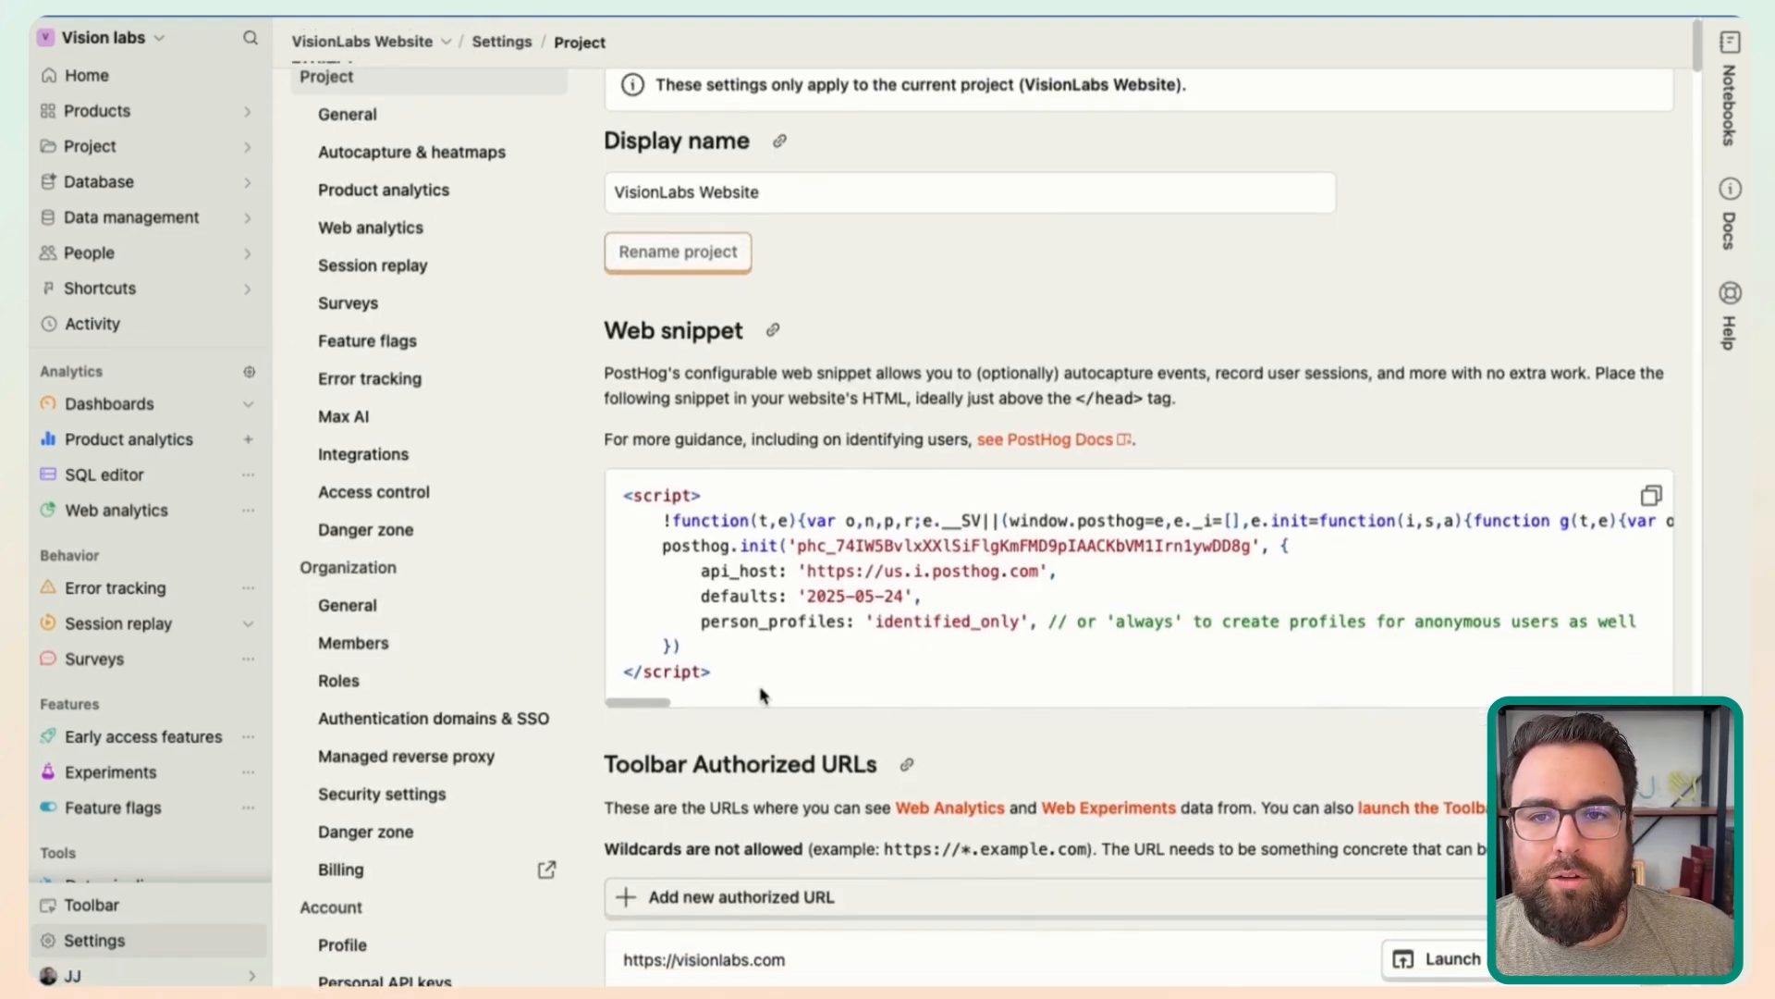
{"action": "scroll", "coordinate": [760, 694], "scroll_direction": "down", "scroll_amount": 1}
{"action": "left_click_drag", "start_coordinate": [928, 542], "coordinate": [938, 552]}
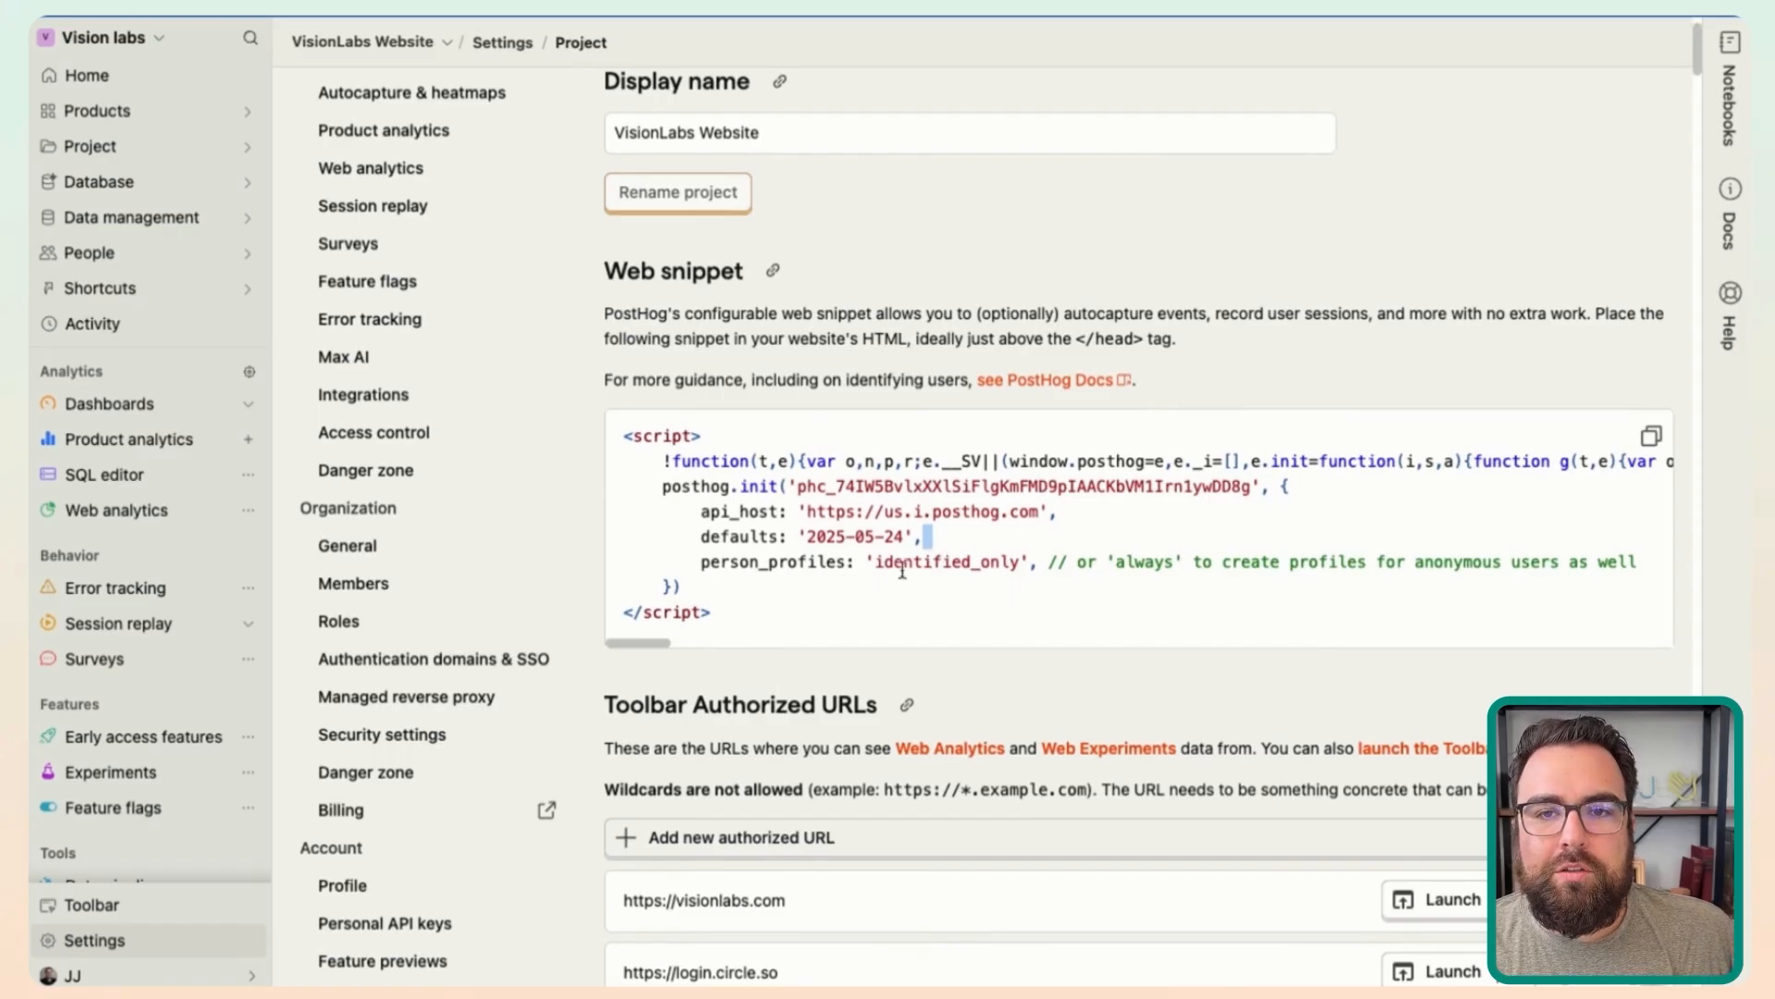
{"action": "left_click_drag", "start_coordinate": [753, 561], "coordinate": [908, 561]}
{"action": "double_click", "coordinate": [936, 560]}
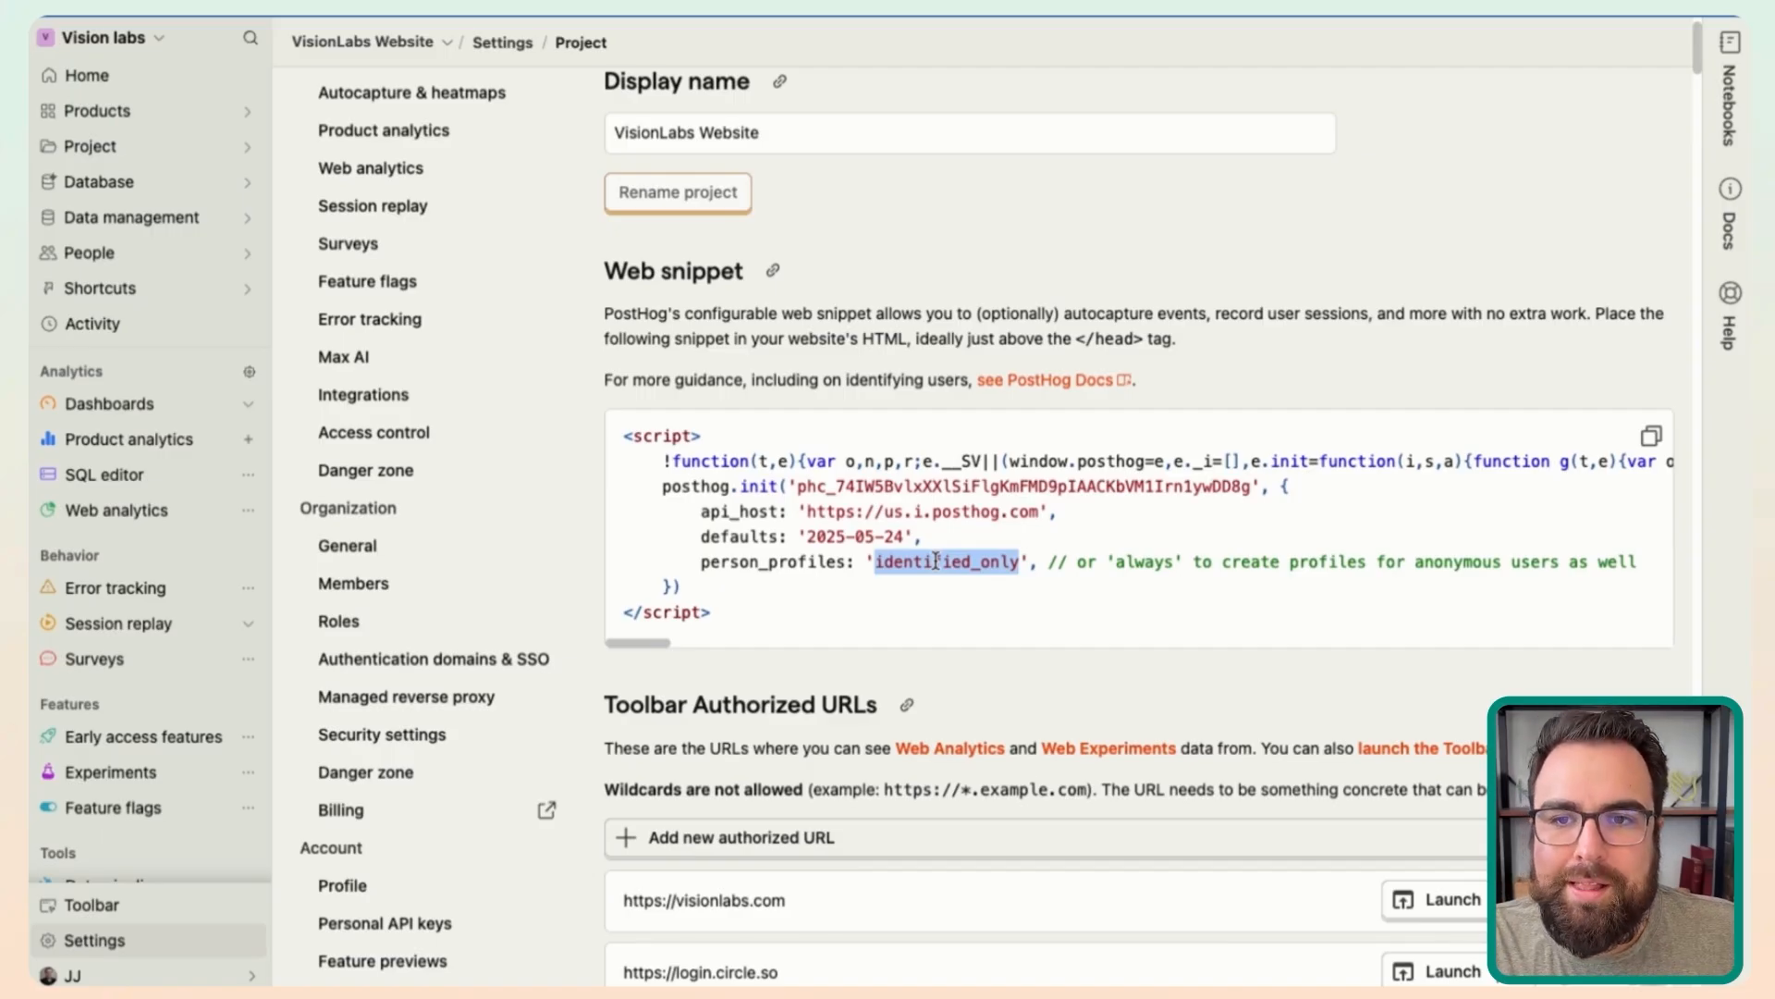
{"action": "double_click", "coordinate": [936, 560]}
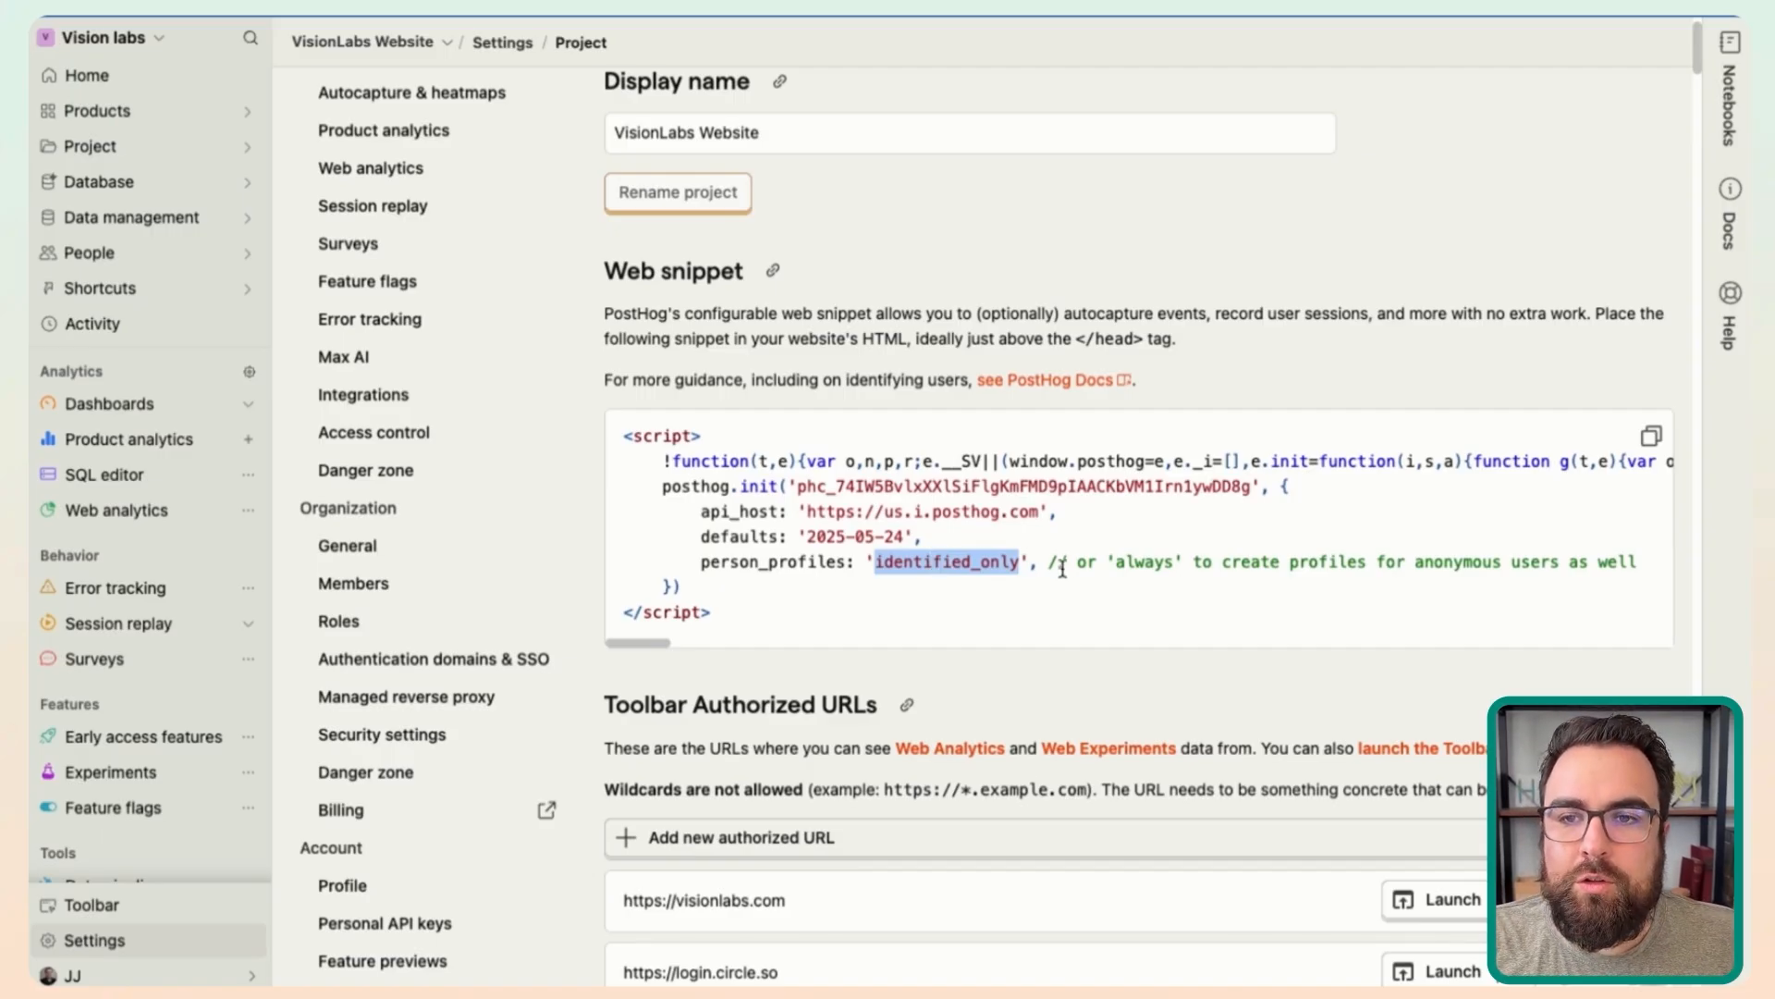
{"action": "double_click", "coordinate": [1135, 561]}
{"action": "double_click", "coordinate": [971, 563]}
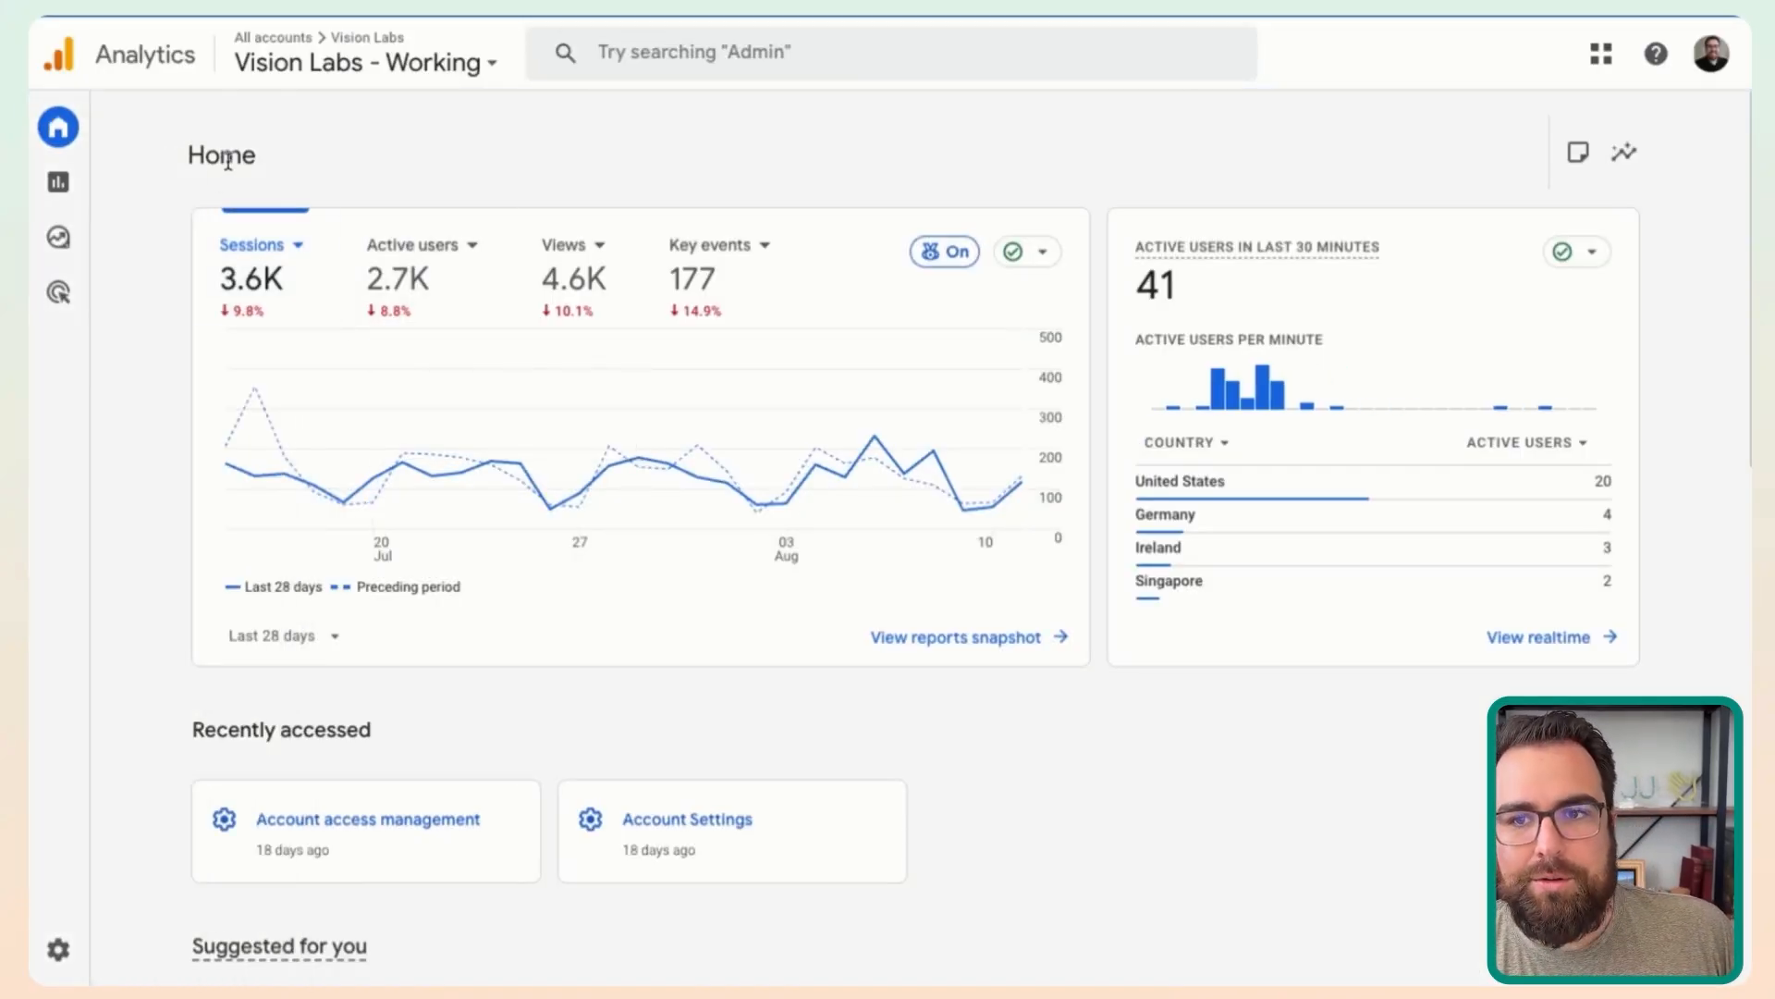
- Switch to Google Analytics and create a blank exploration
{"action": "mouse_move", "coordinate": [90, 182]}
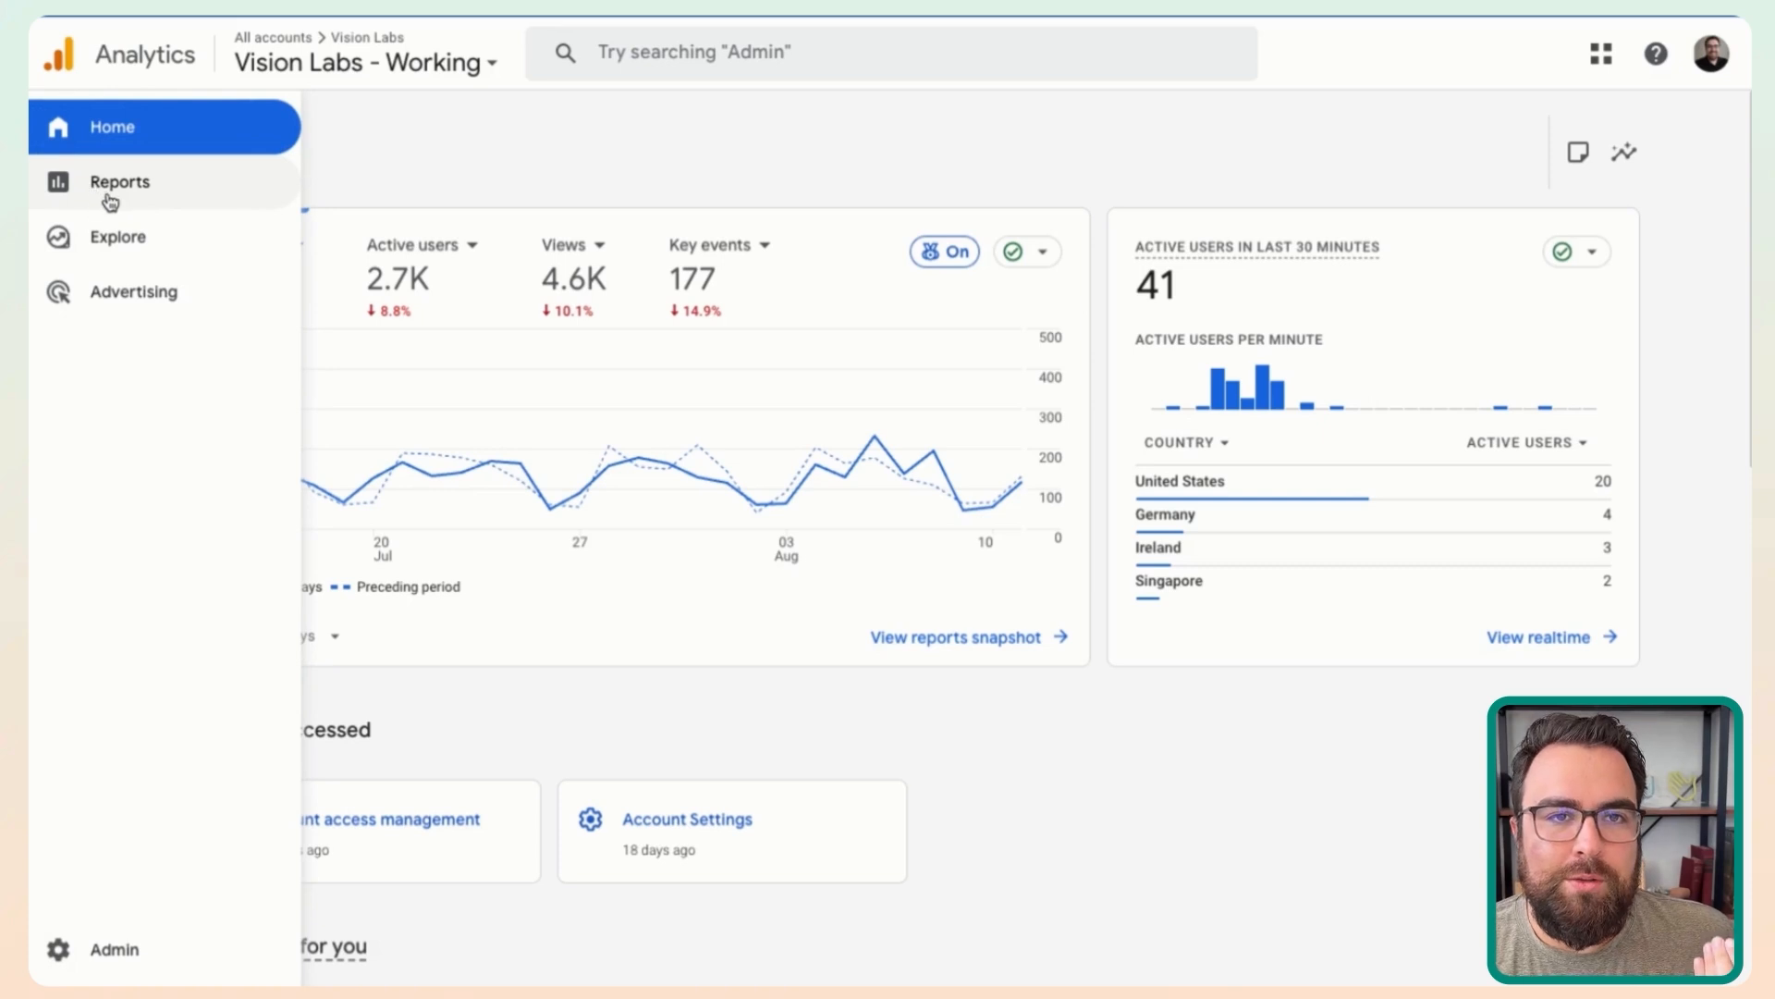
{"action": "left_click", "coordinate": [103, 247]}
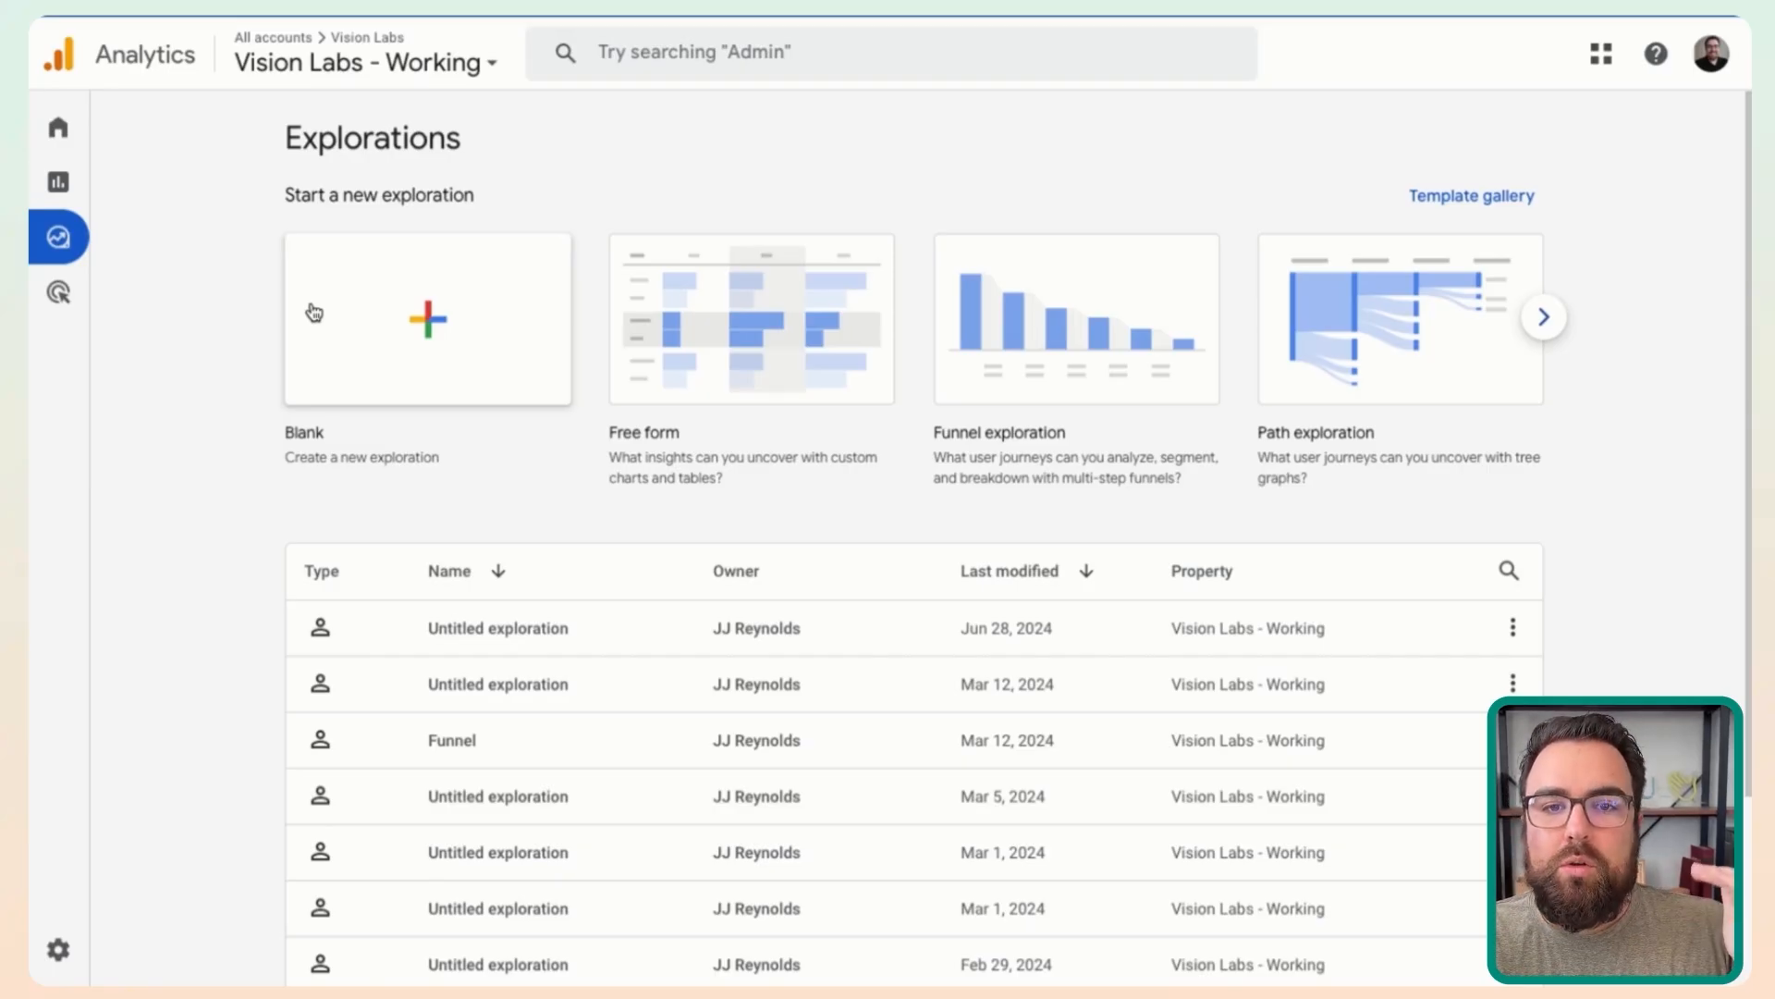
{"action": "left_click", "coordinate": [314, 312]}
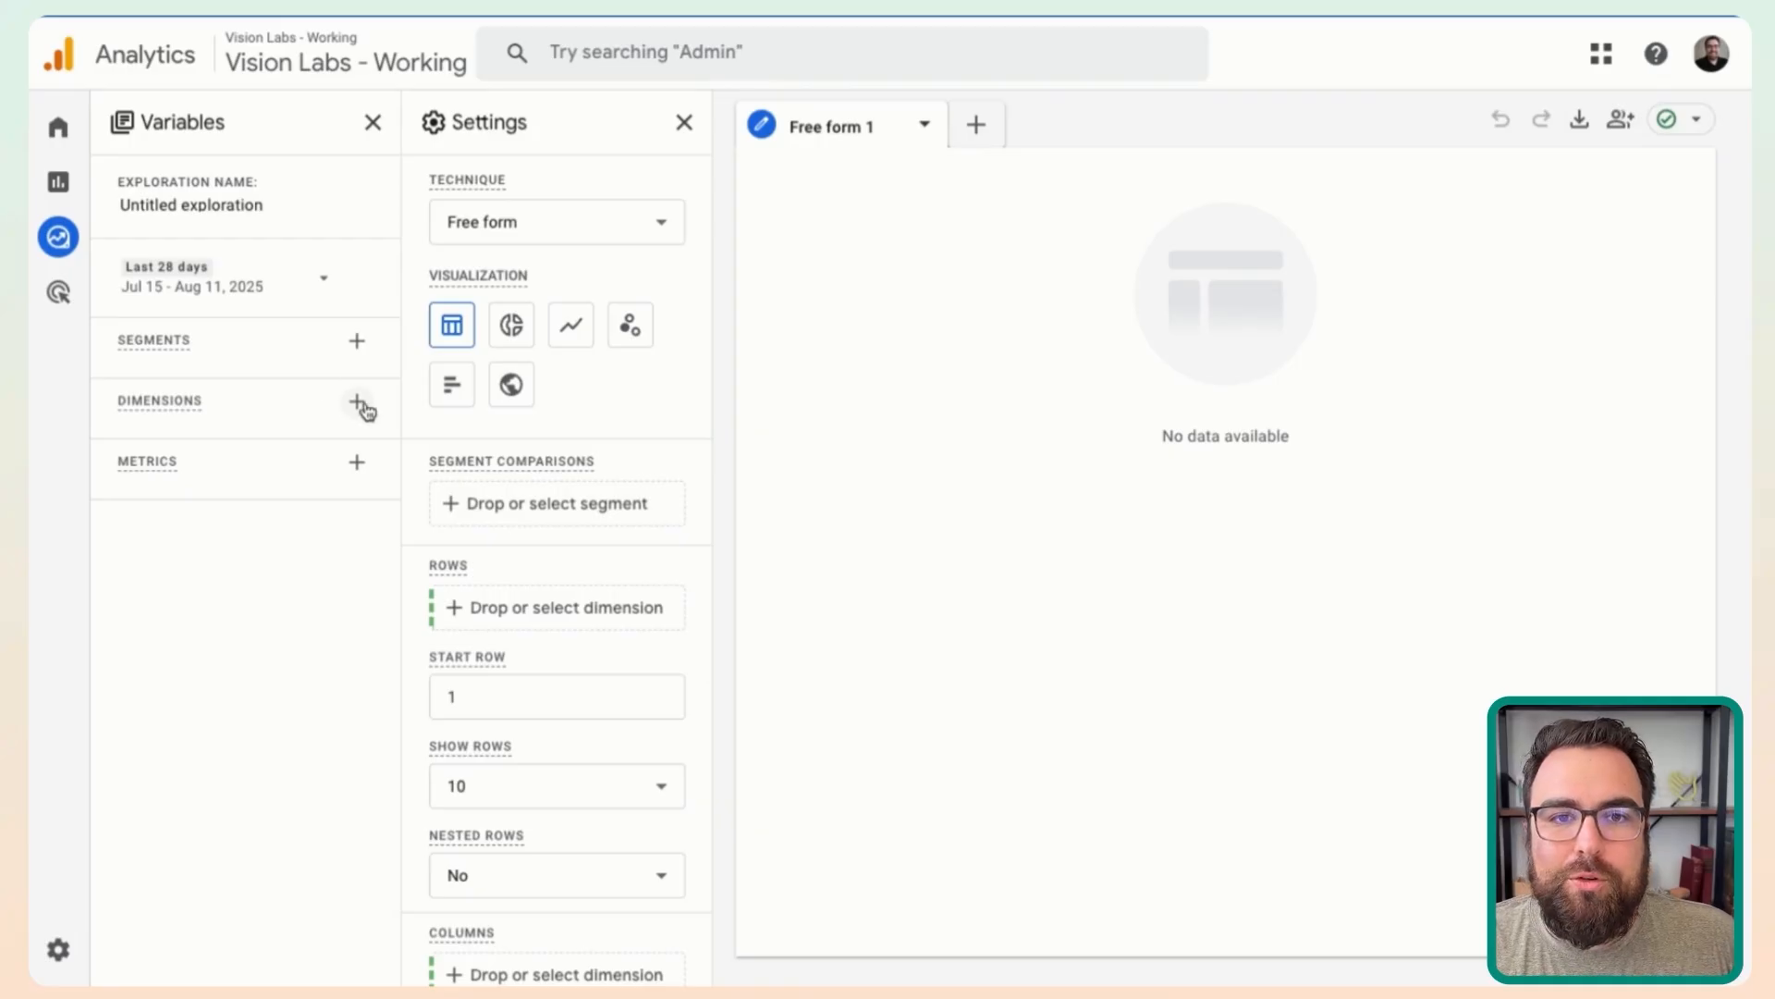
- Search the dimensions for "id" and "user id", and add the Signed in with user ID dimension to the exploration
{"action": "left_click", "coordinate": [356, 403]}
{"action": "left_click", "coordinate": [930, 55]}
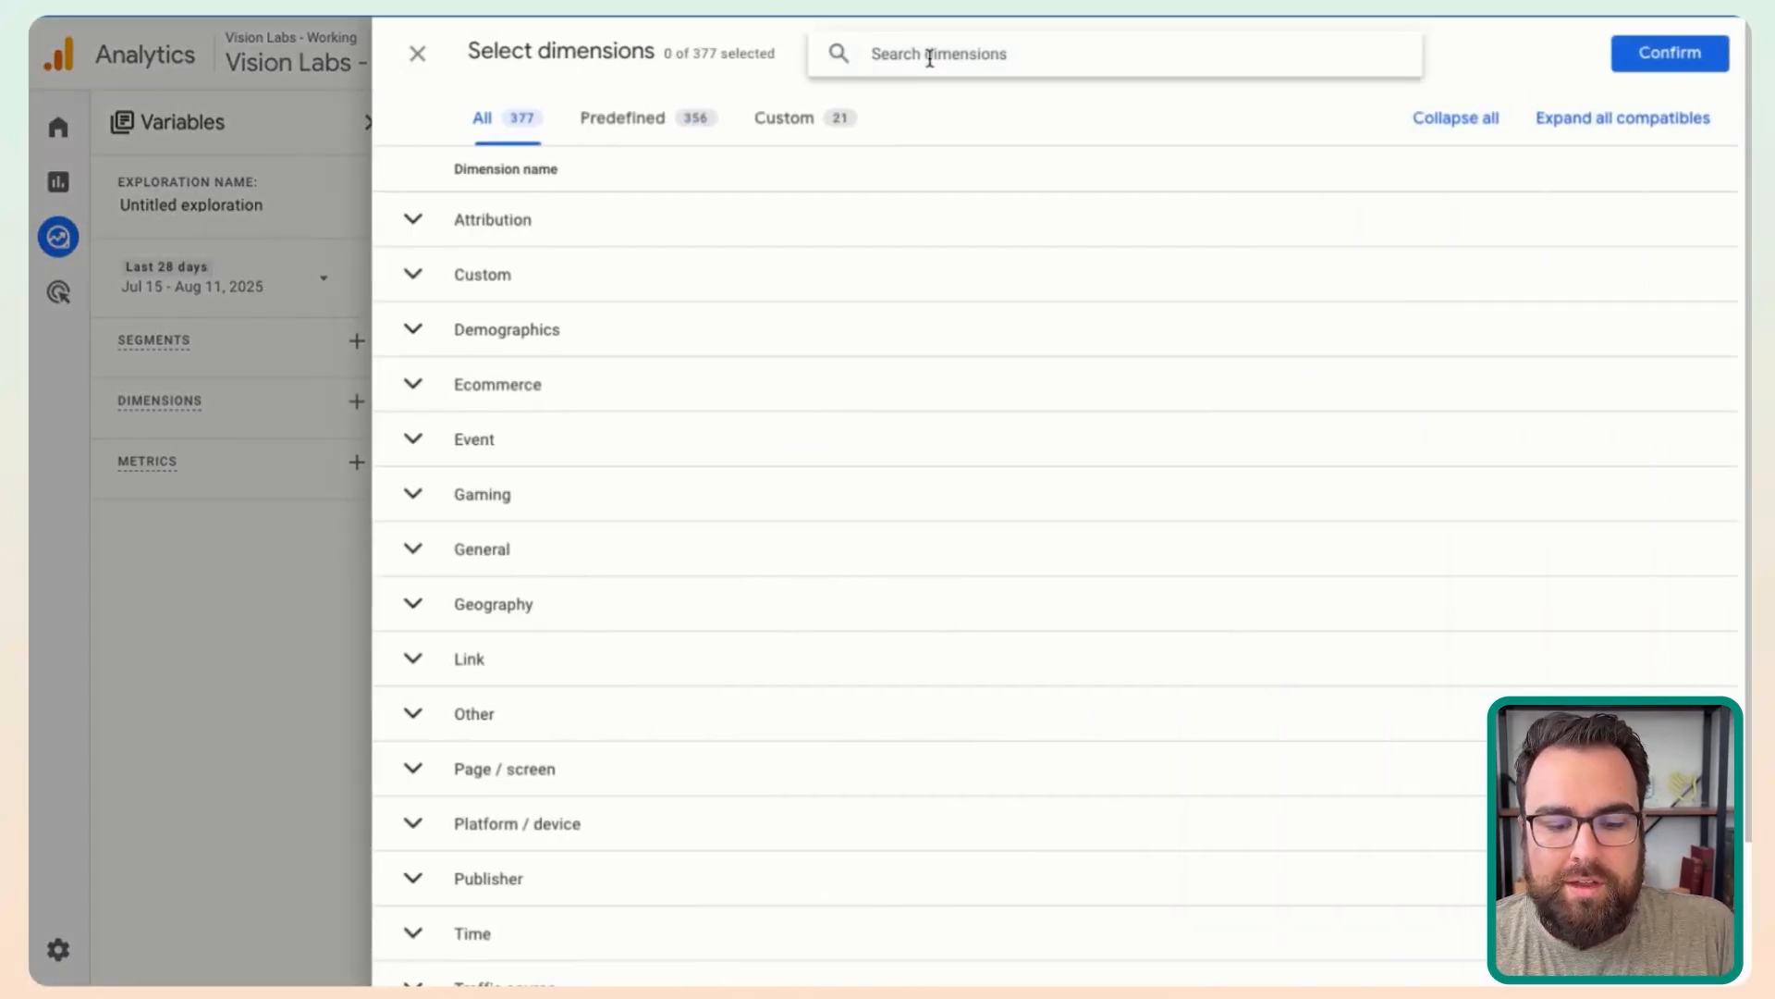
{"action": "type", "text": "id"}
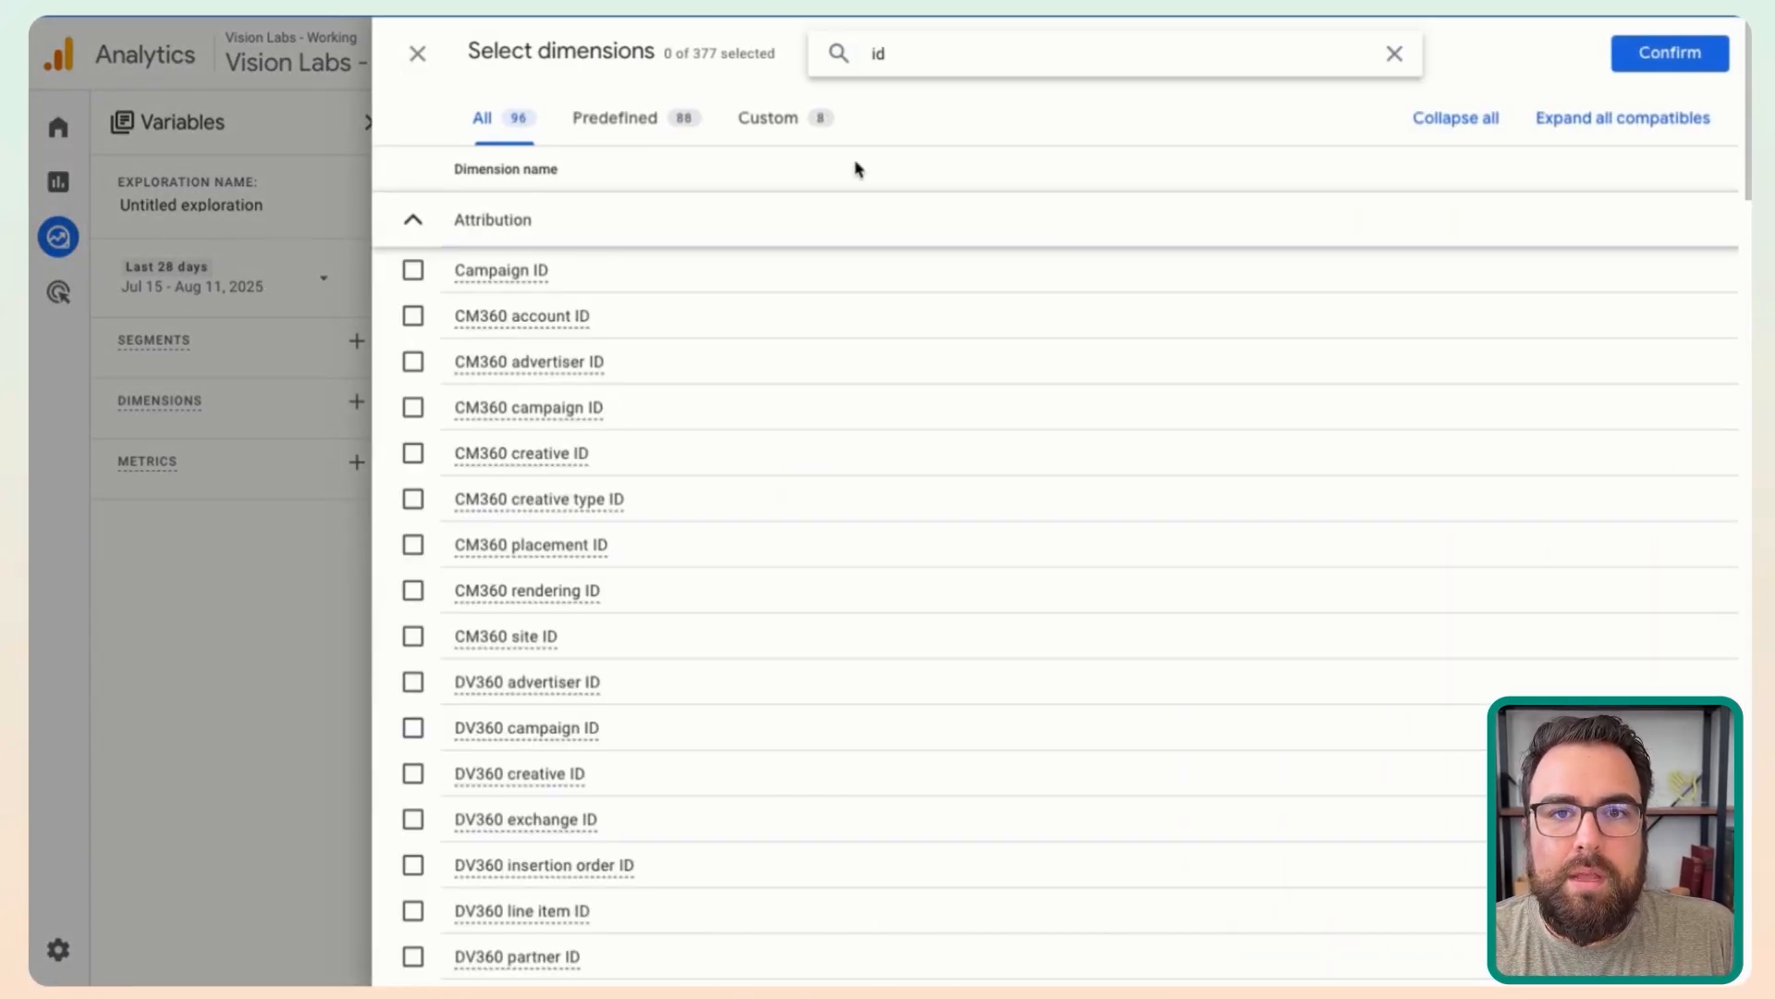
{"action": "scroll", "coordinate": [596, 582], "scroll_direction": "down", "scroll_amount": 7}
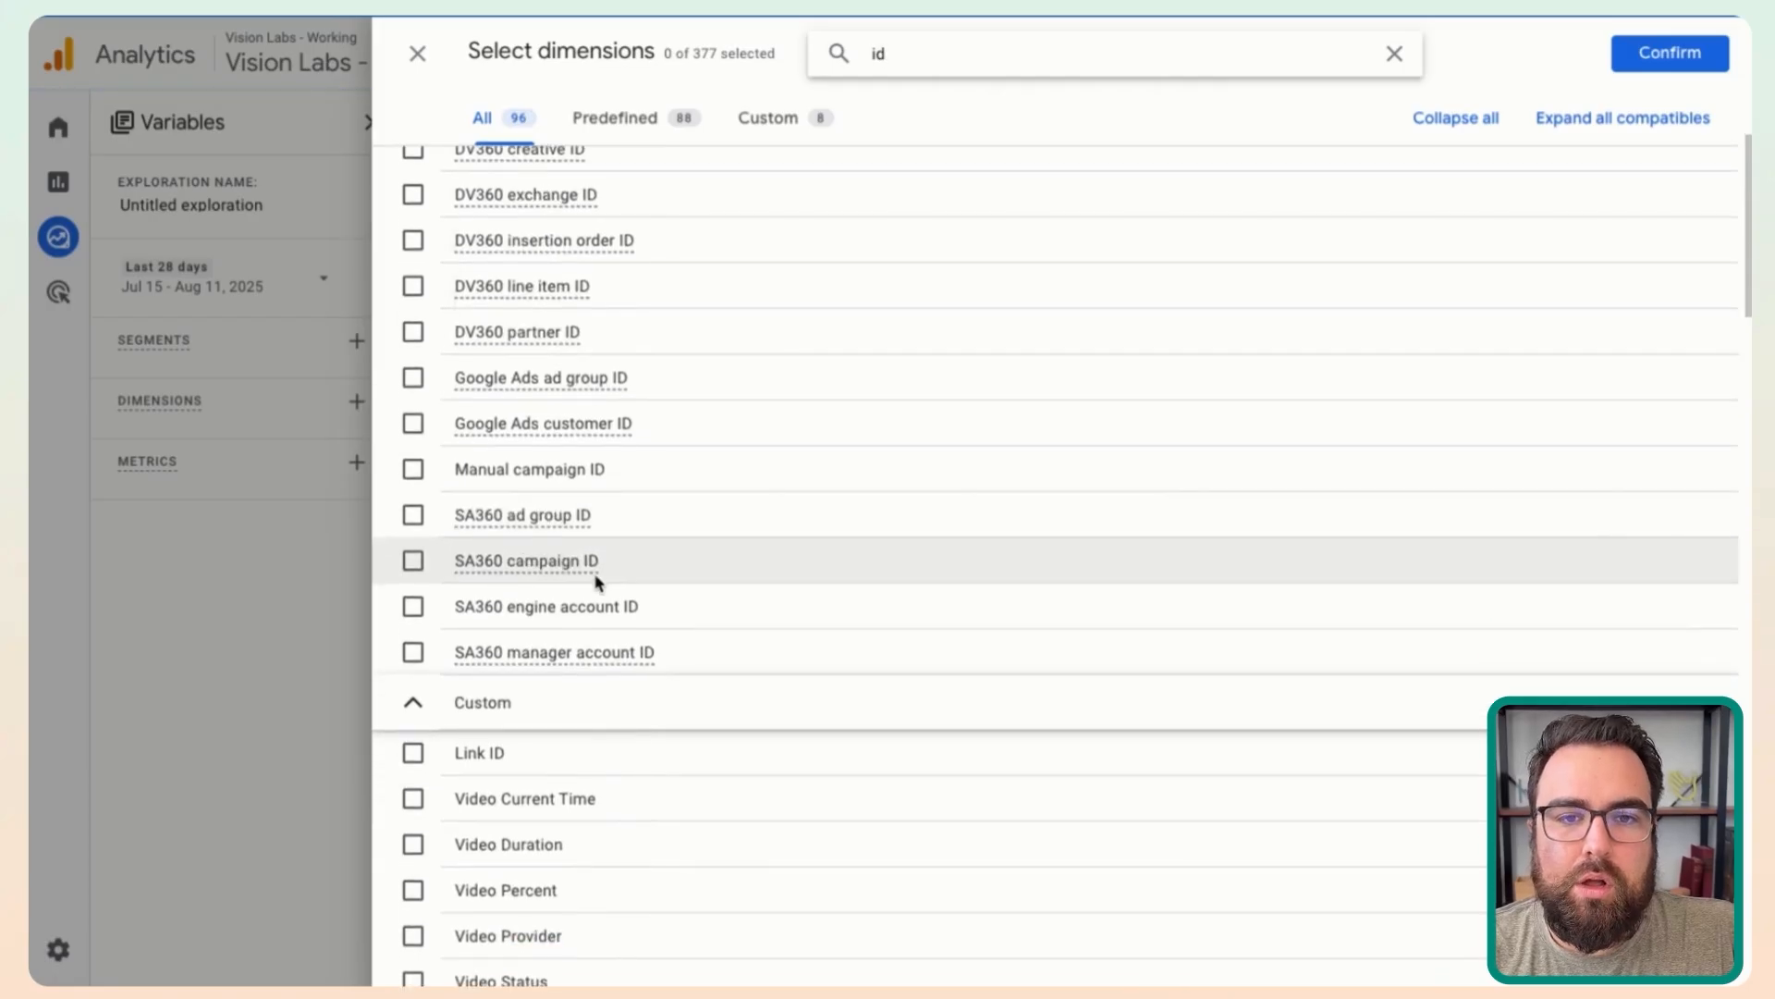
{"action": "scroll", "coordinate": [582, 480], "scroll_direction": "down", "scroll_amount": 8}
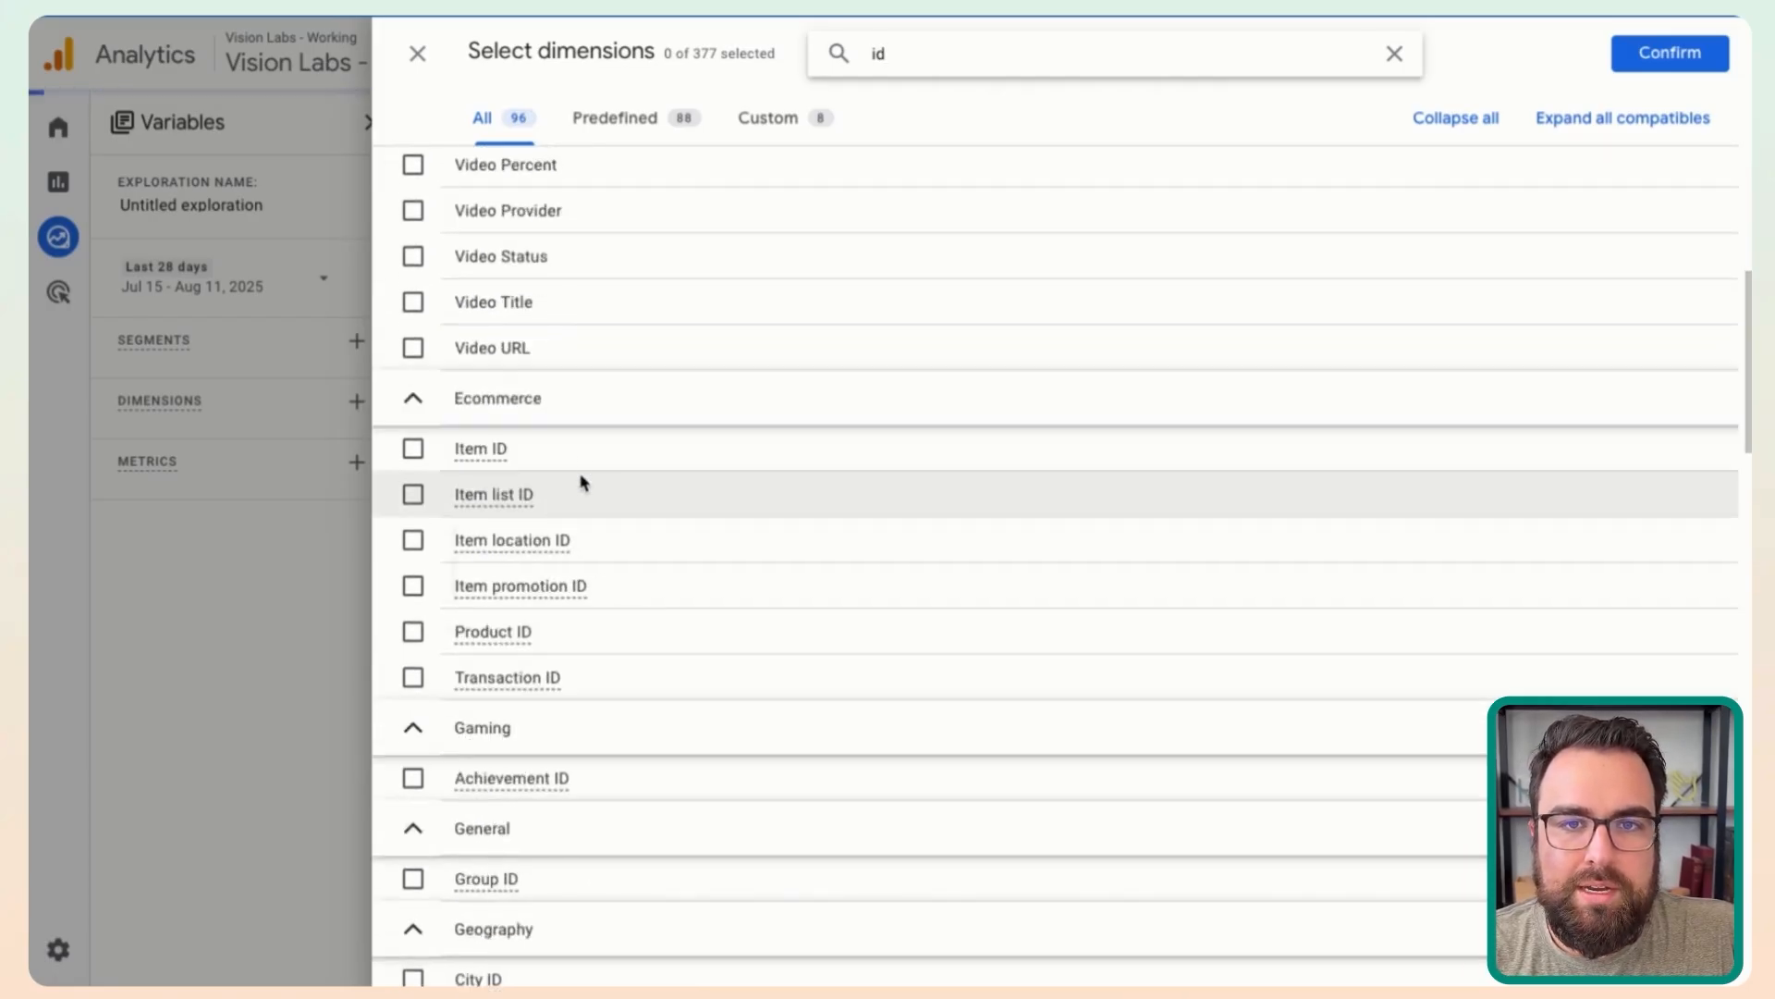
{"action": "scroll", "coordinate": [520, 720], "scroll_direction": "down", "scroll_amount": 7}
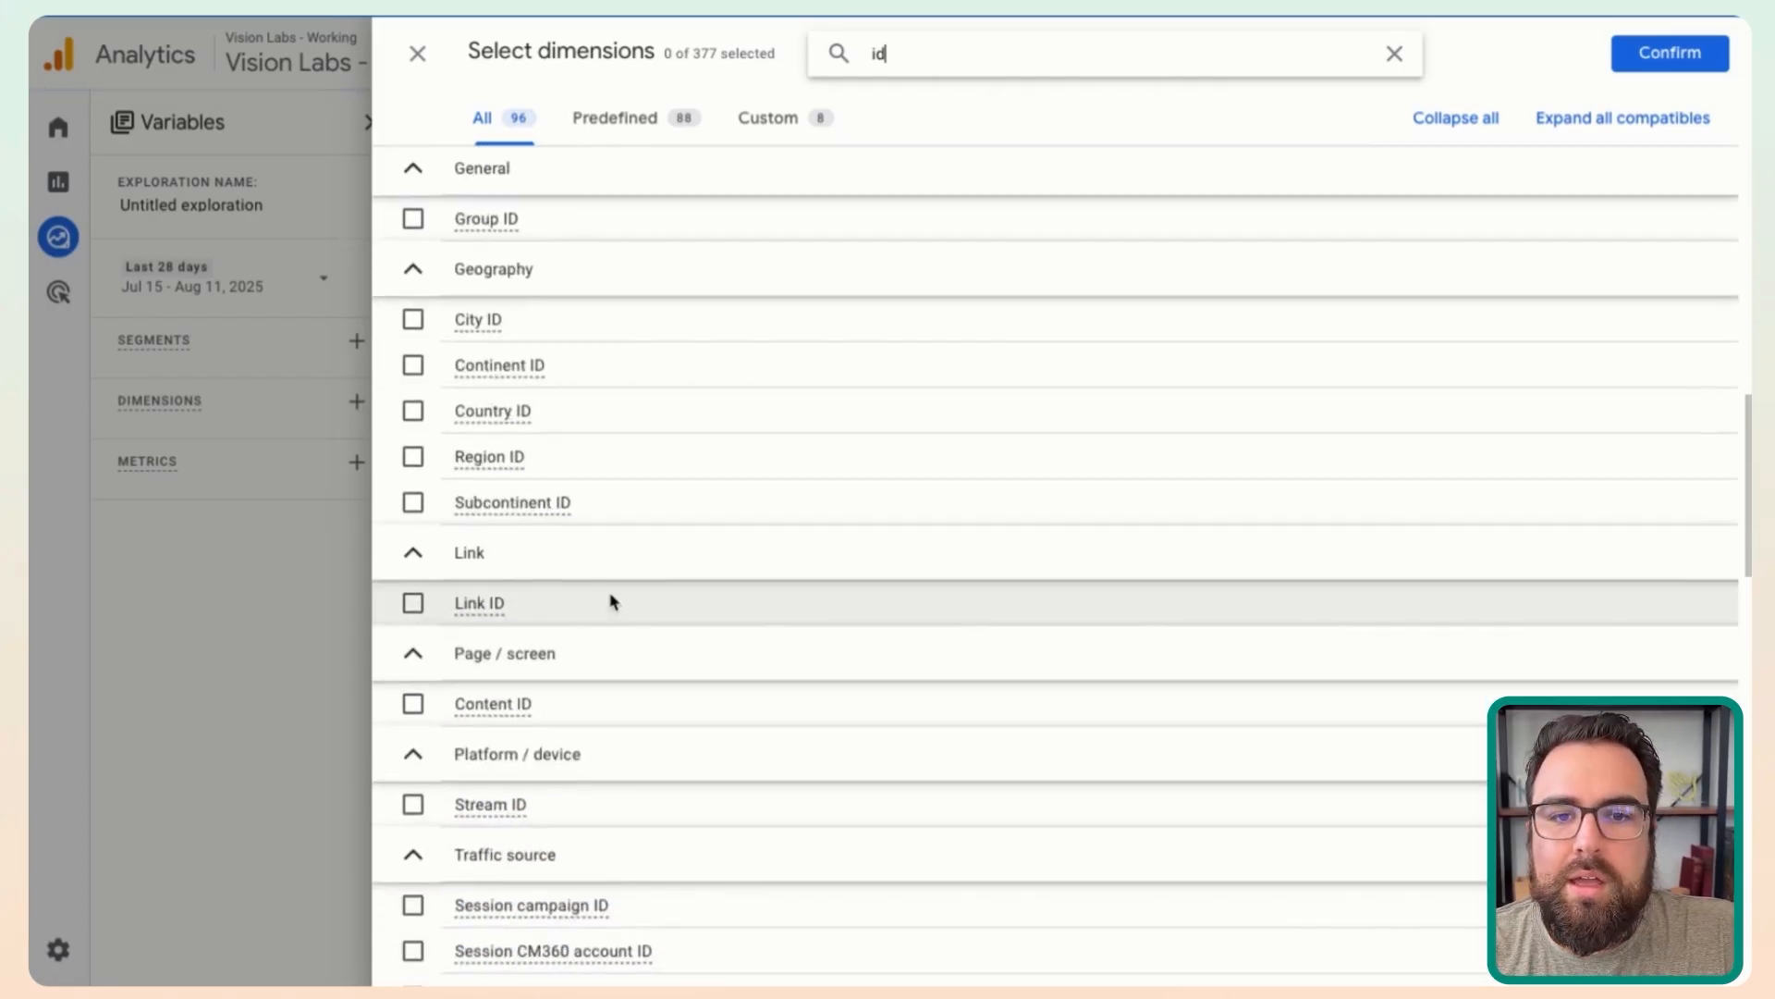
{"action": "key", "text": "BackSpace"}
{"action": "key", "text": "BackSpace"}
{"action": "type", "text": "user id"}
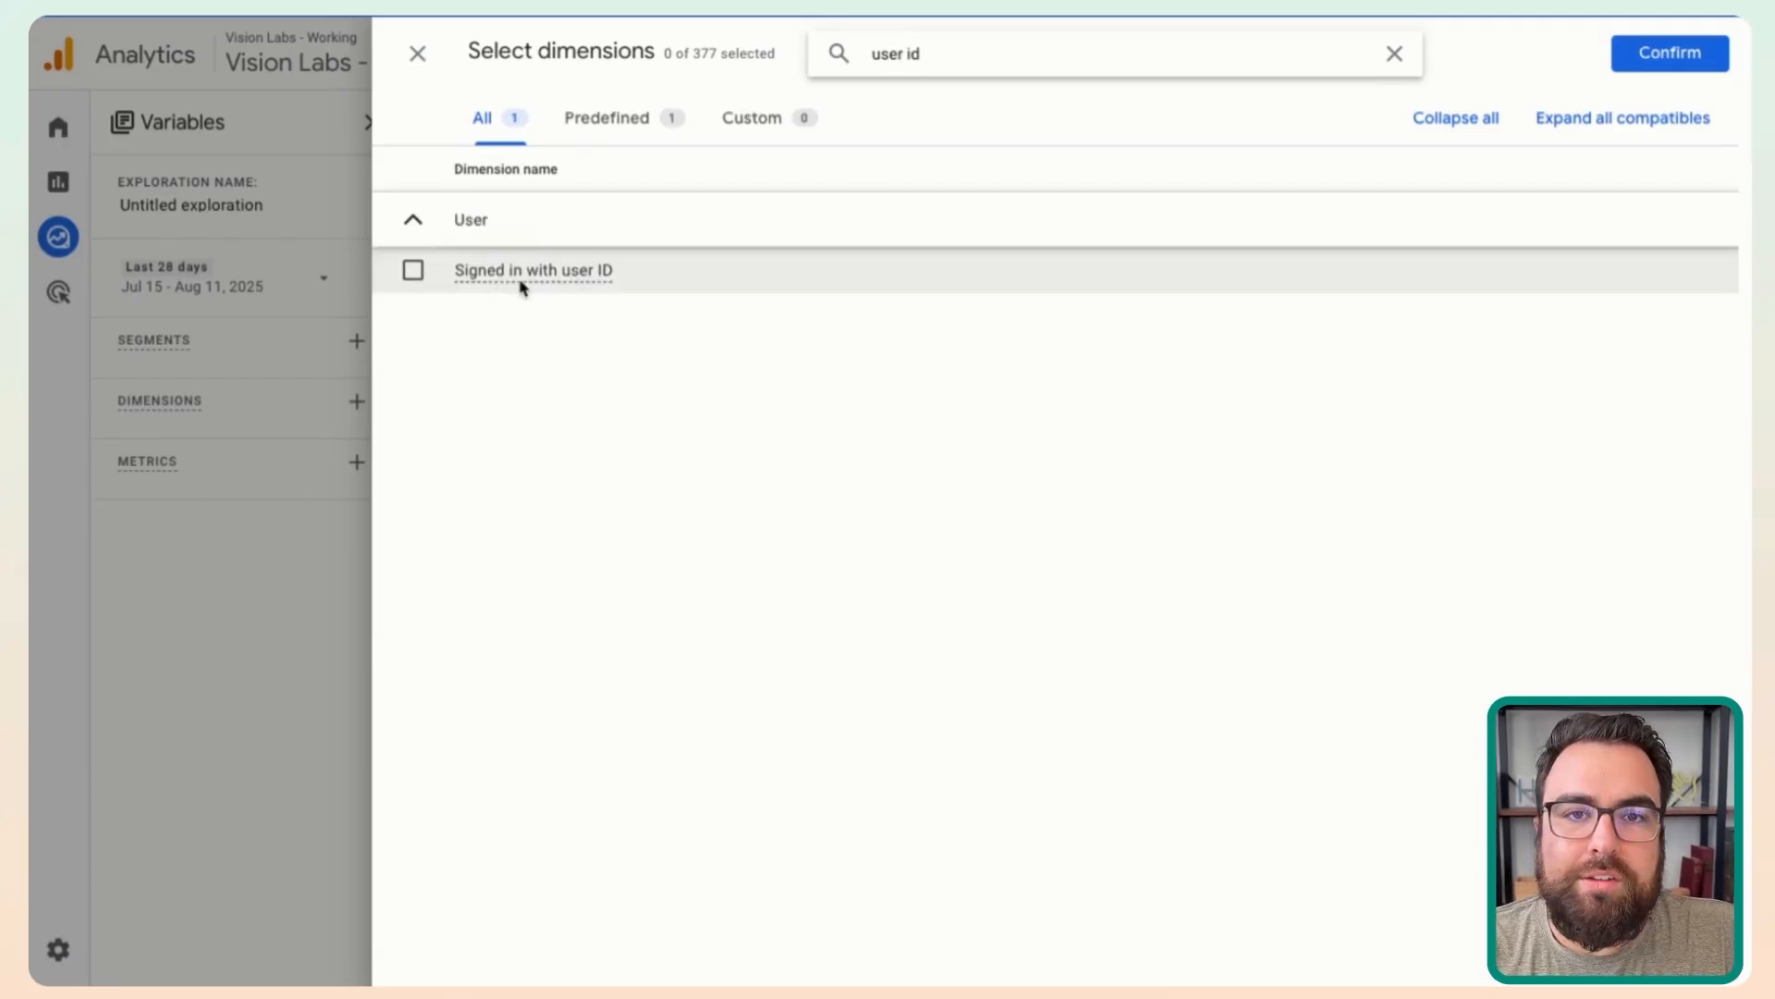
{"action": "left_click", "coordinate": [458, 285]}
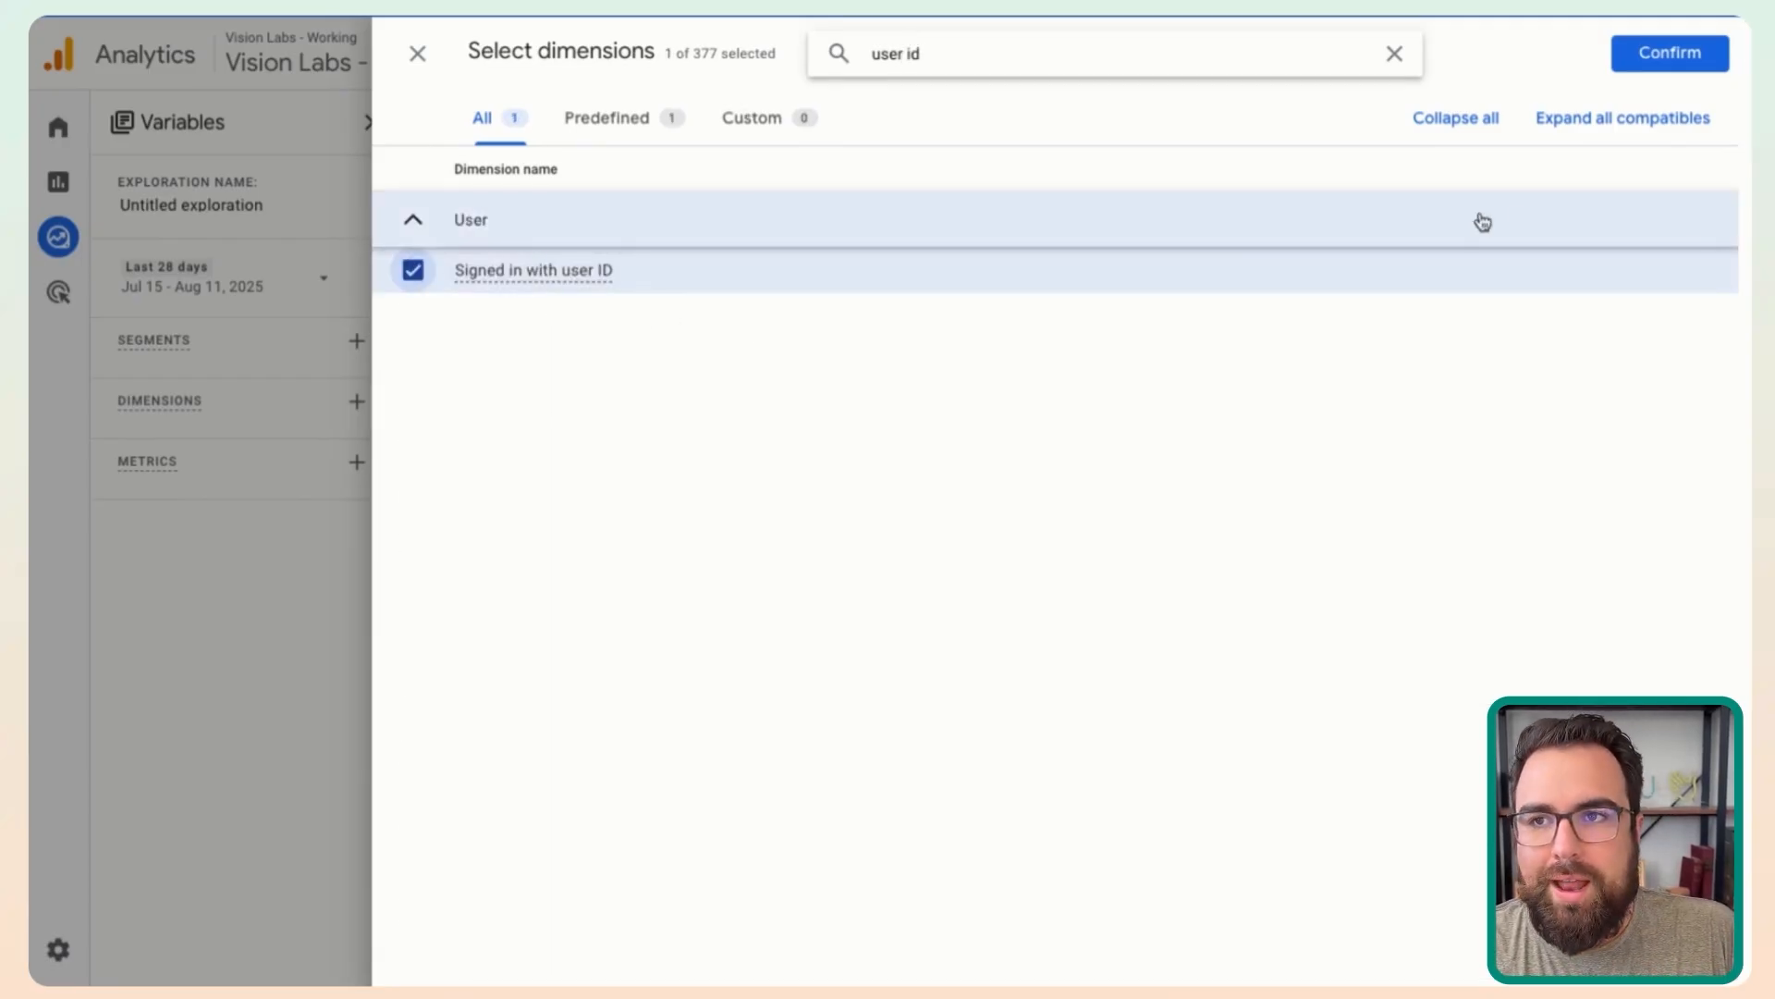
{"action": "triple_click", "coordinate": [1029, 52]}
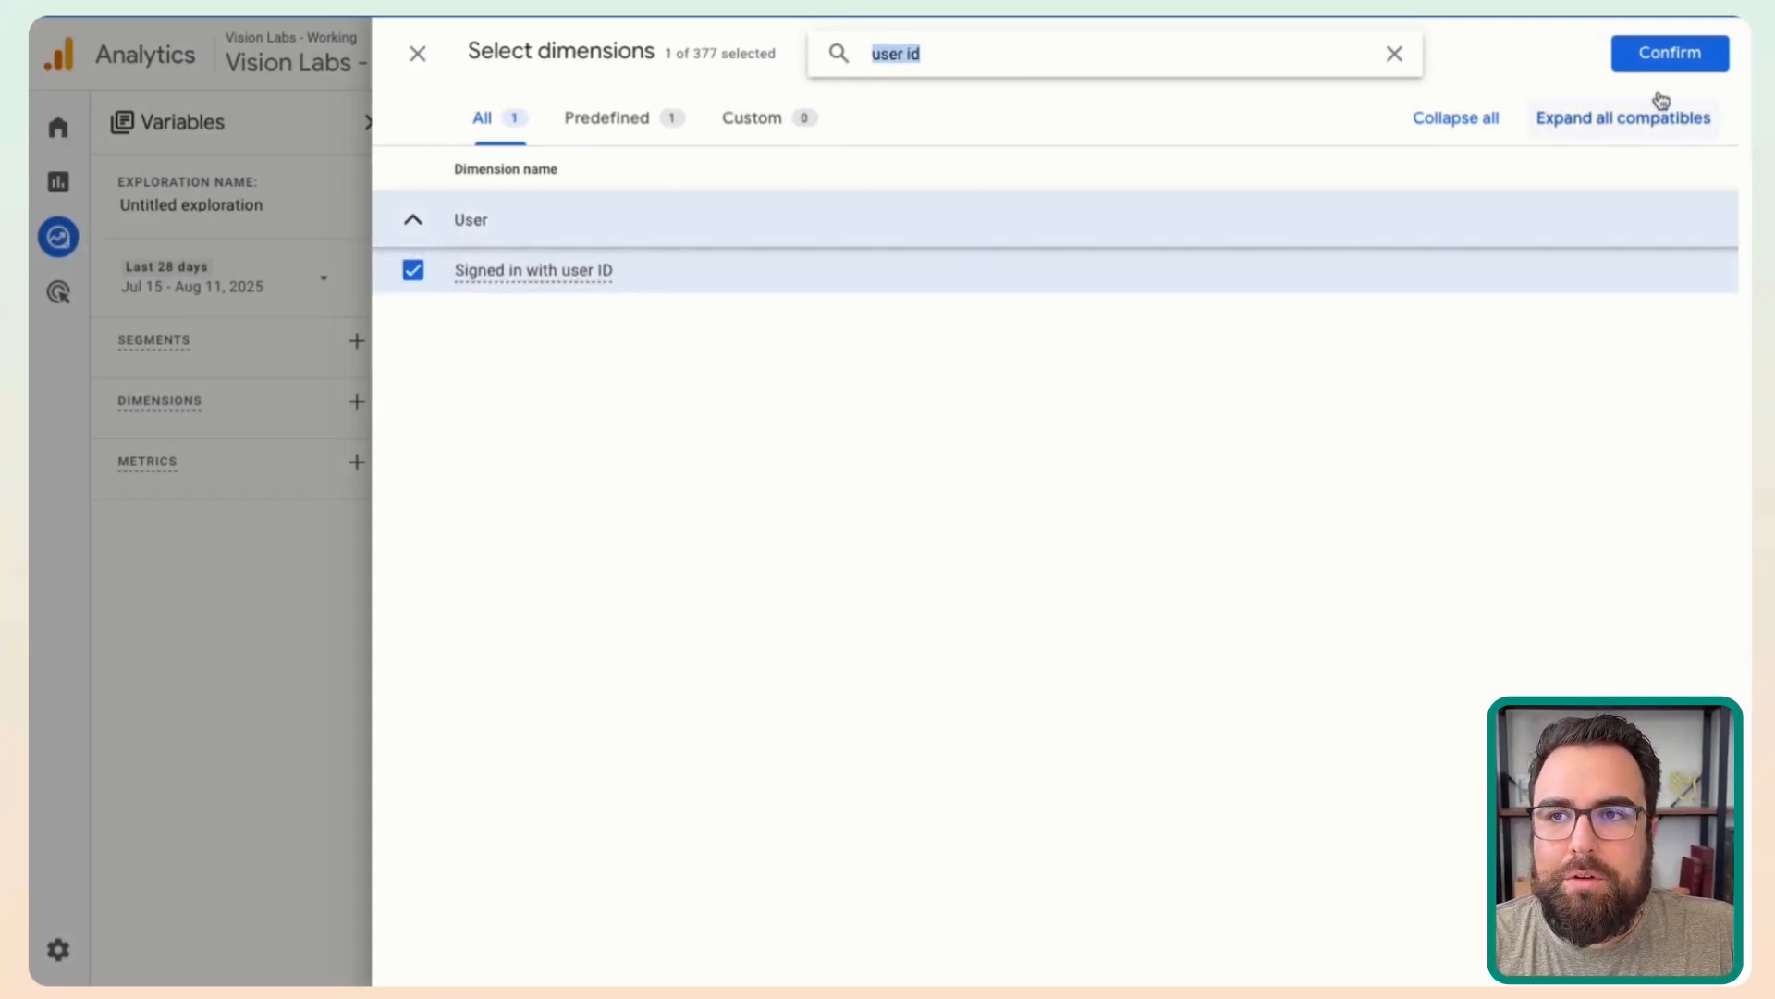
{"action": "left_click", "coordinate": [1676, 59]}
- Add the Sessions and Total users metrics to the exploration
{"action": "left_click", "coordinate": [357, 508]}
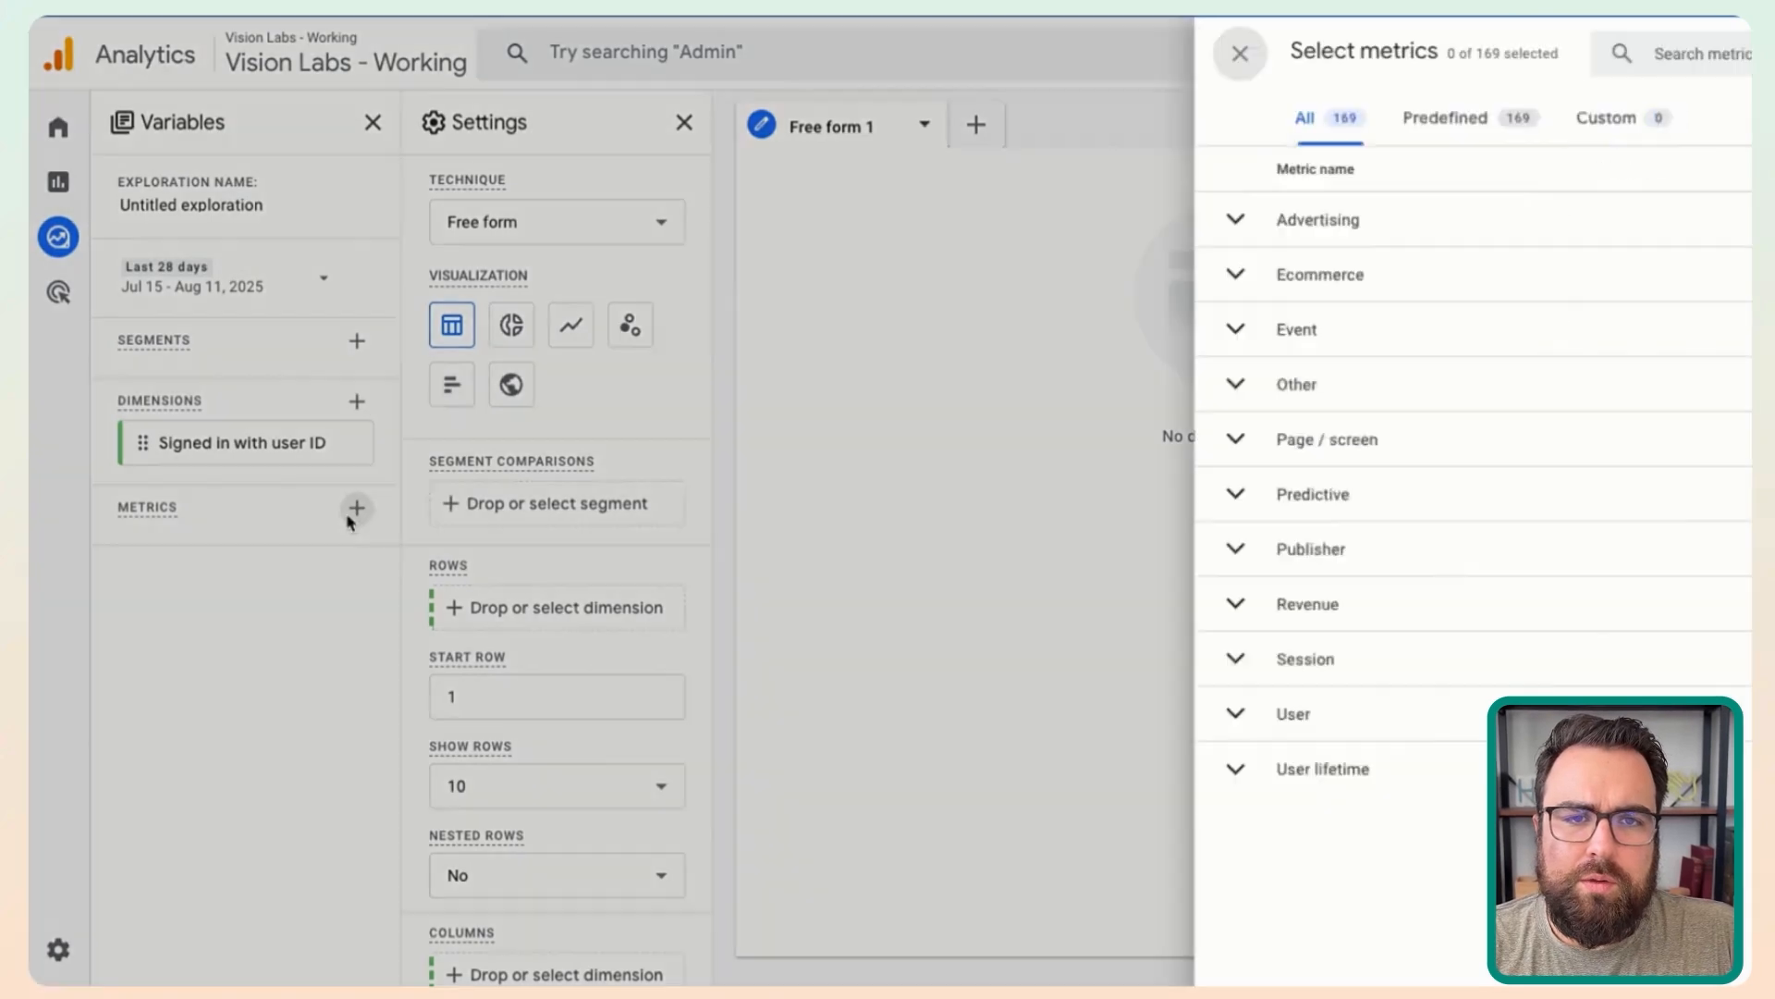
{"action": "left_click", "coordinate": [784, 119]}
{"action": "left_click", "coordinate": [885, 55]}
{"action": "type", "text": "sessions"}
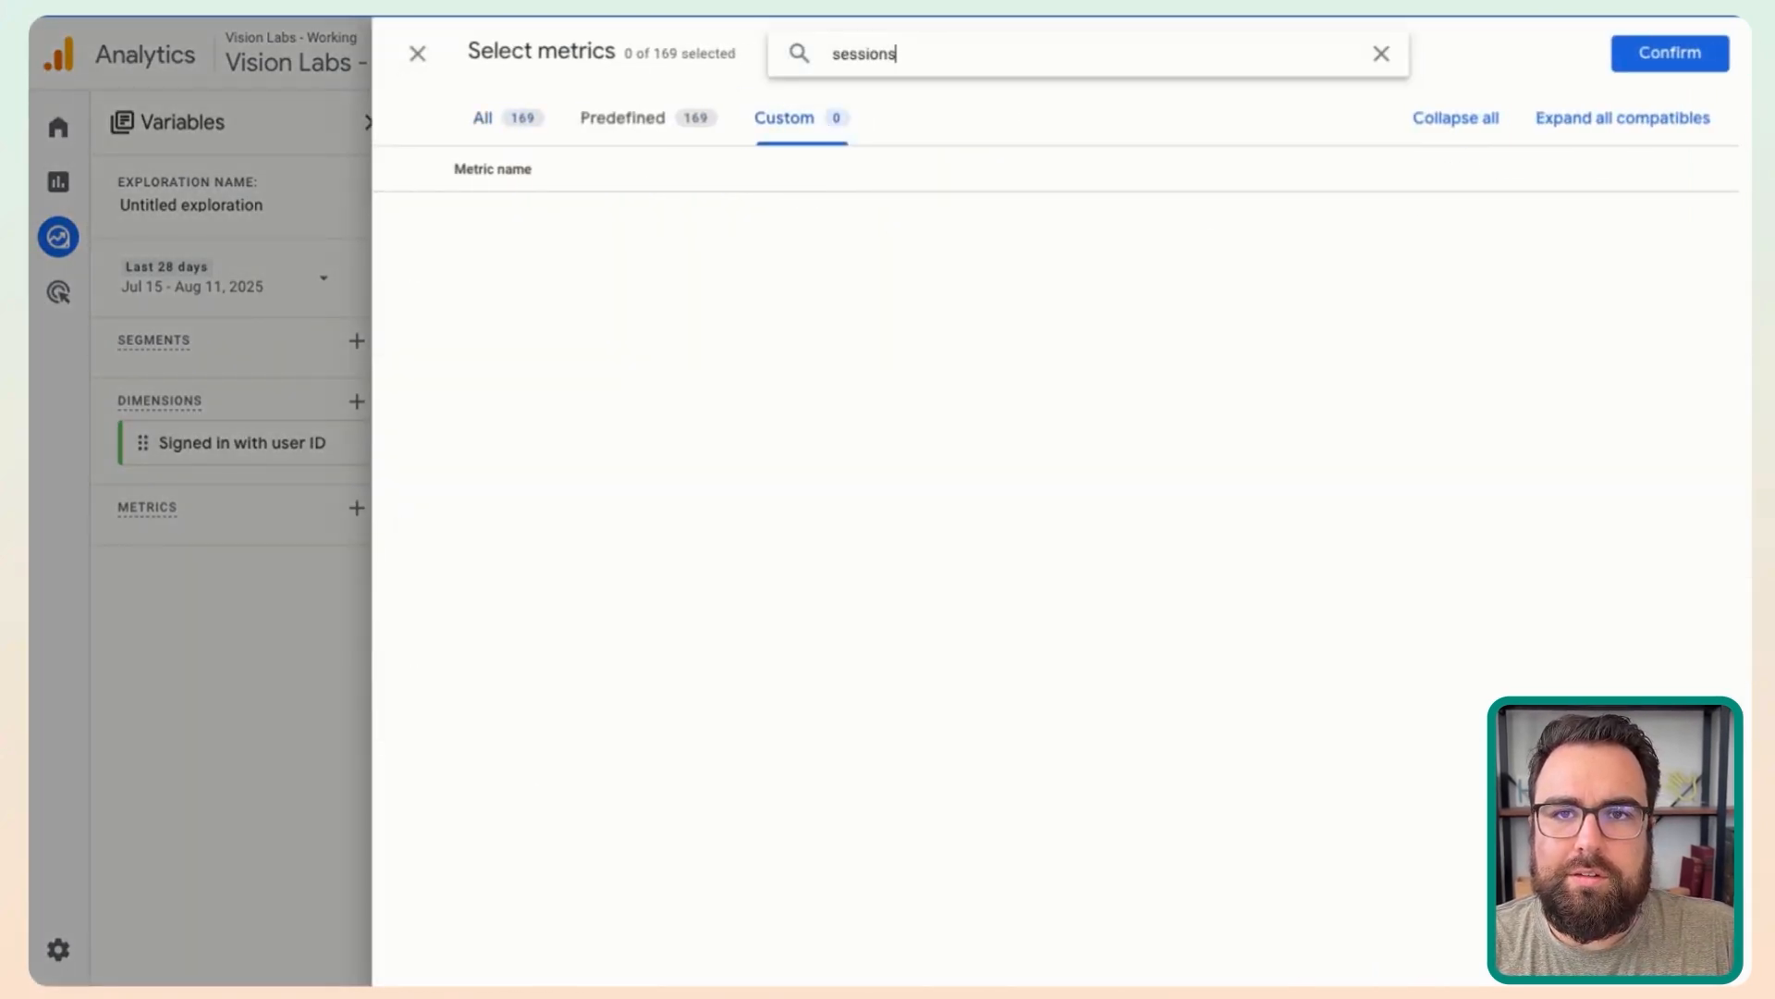
{"action": "left_click", "coordinate": [520, 119]}
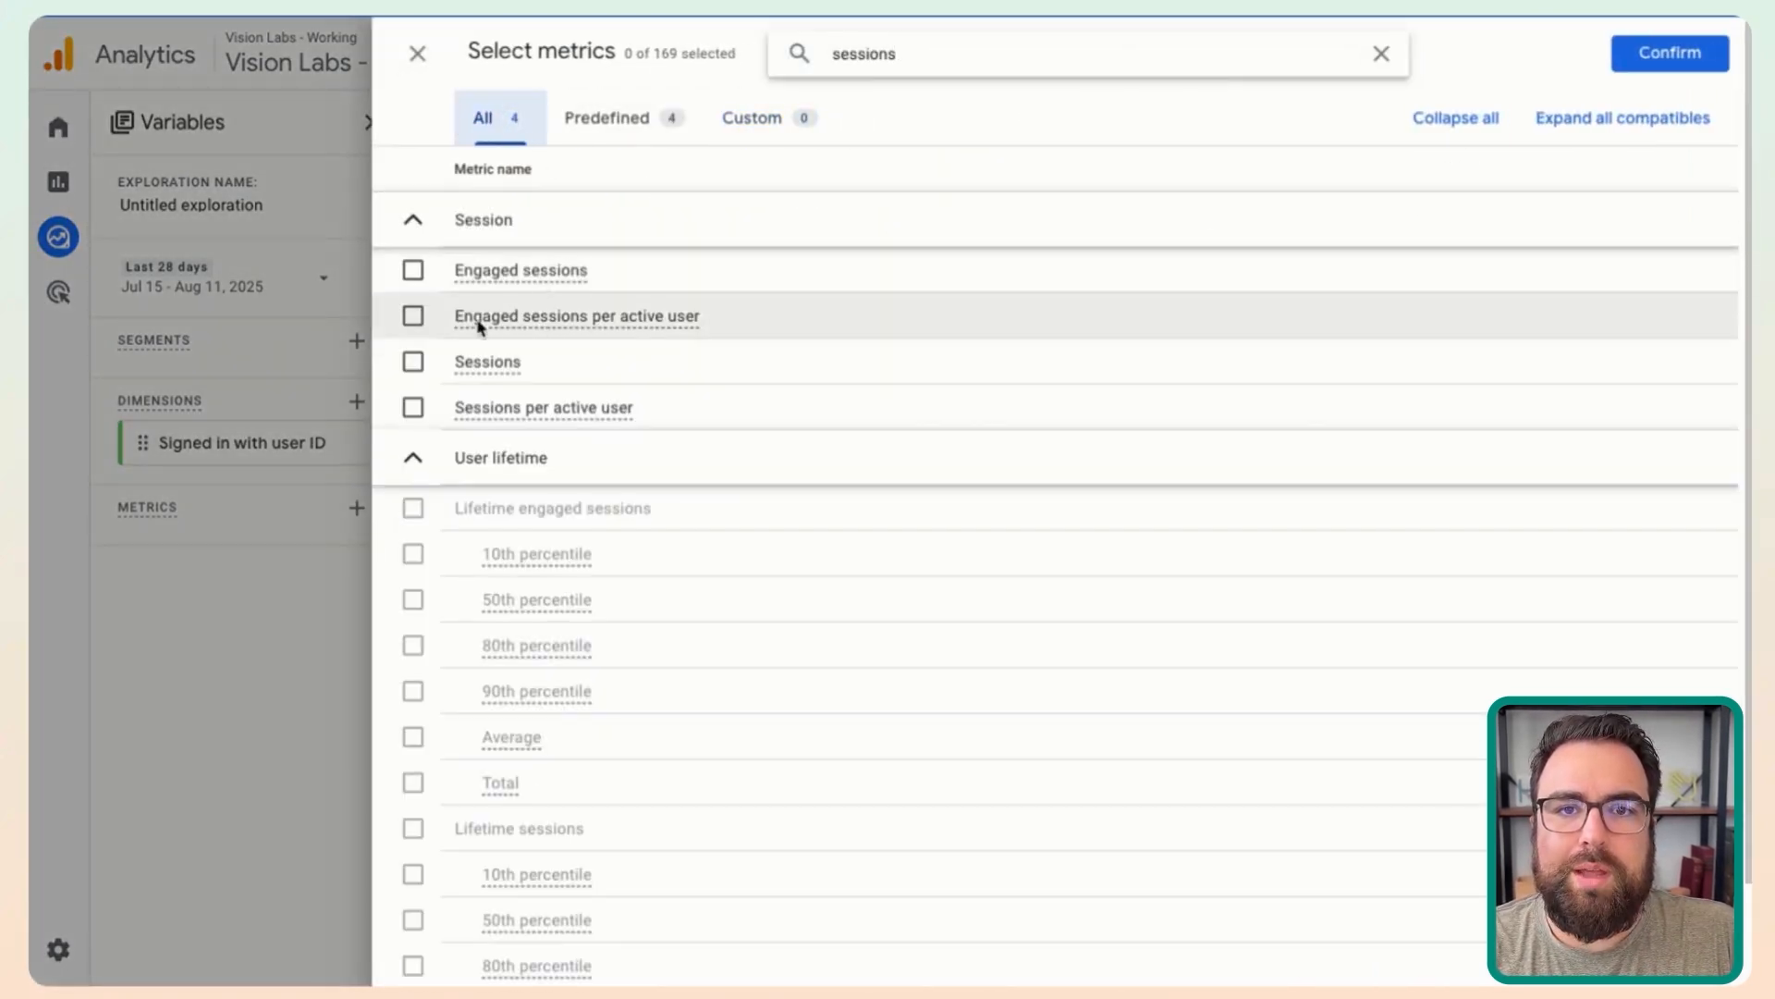
{"action": "left_click", "coordinate": [414, 363]}
{"action": "double_click", "coordinate": [895, 53]}
{"action": "type", "text": "use"}
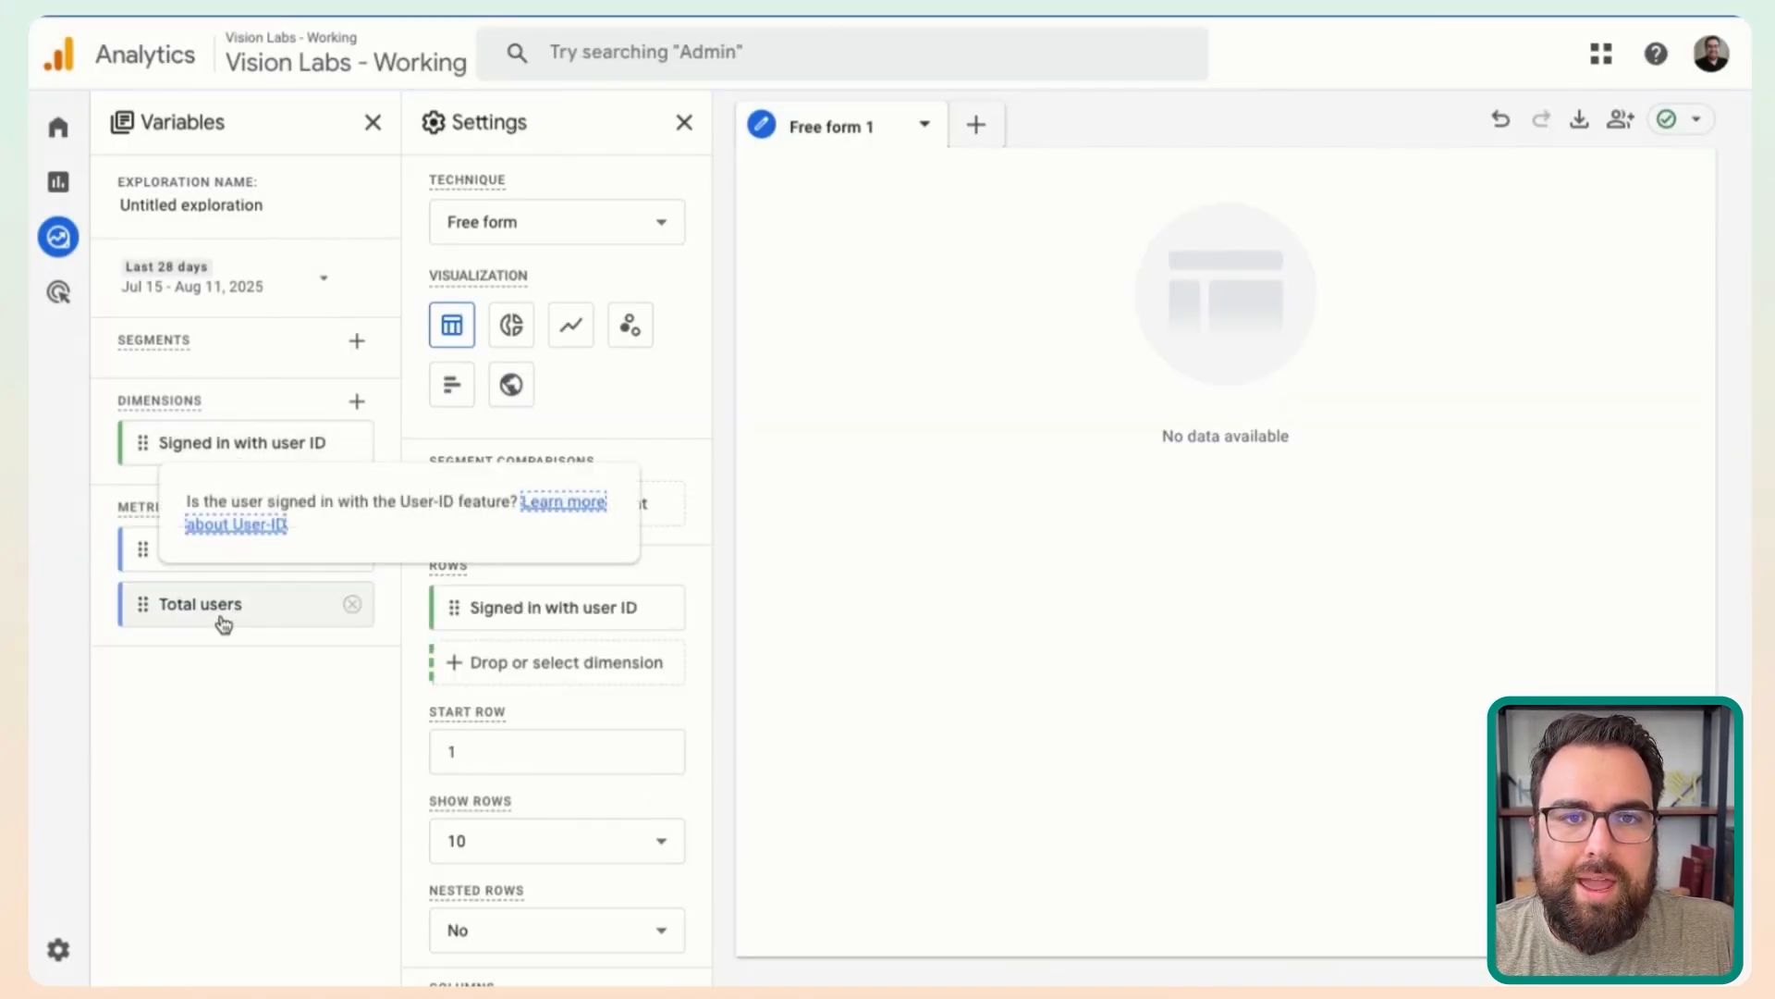
- Break down Total users by Signed in with user ID rows, and view the users behind the (not set) row
{"action": "double_click", "coordinate": [222, 606]}
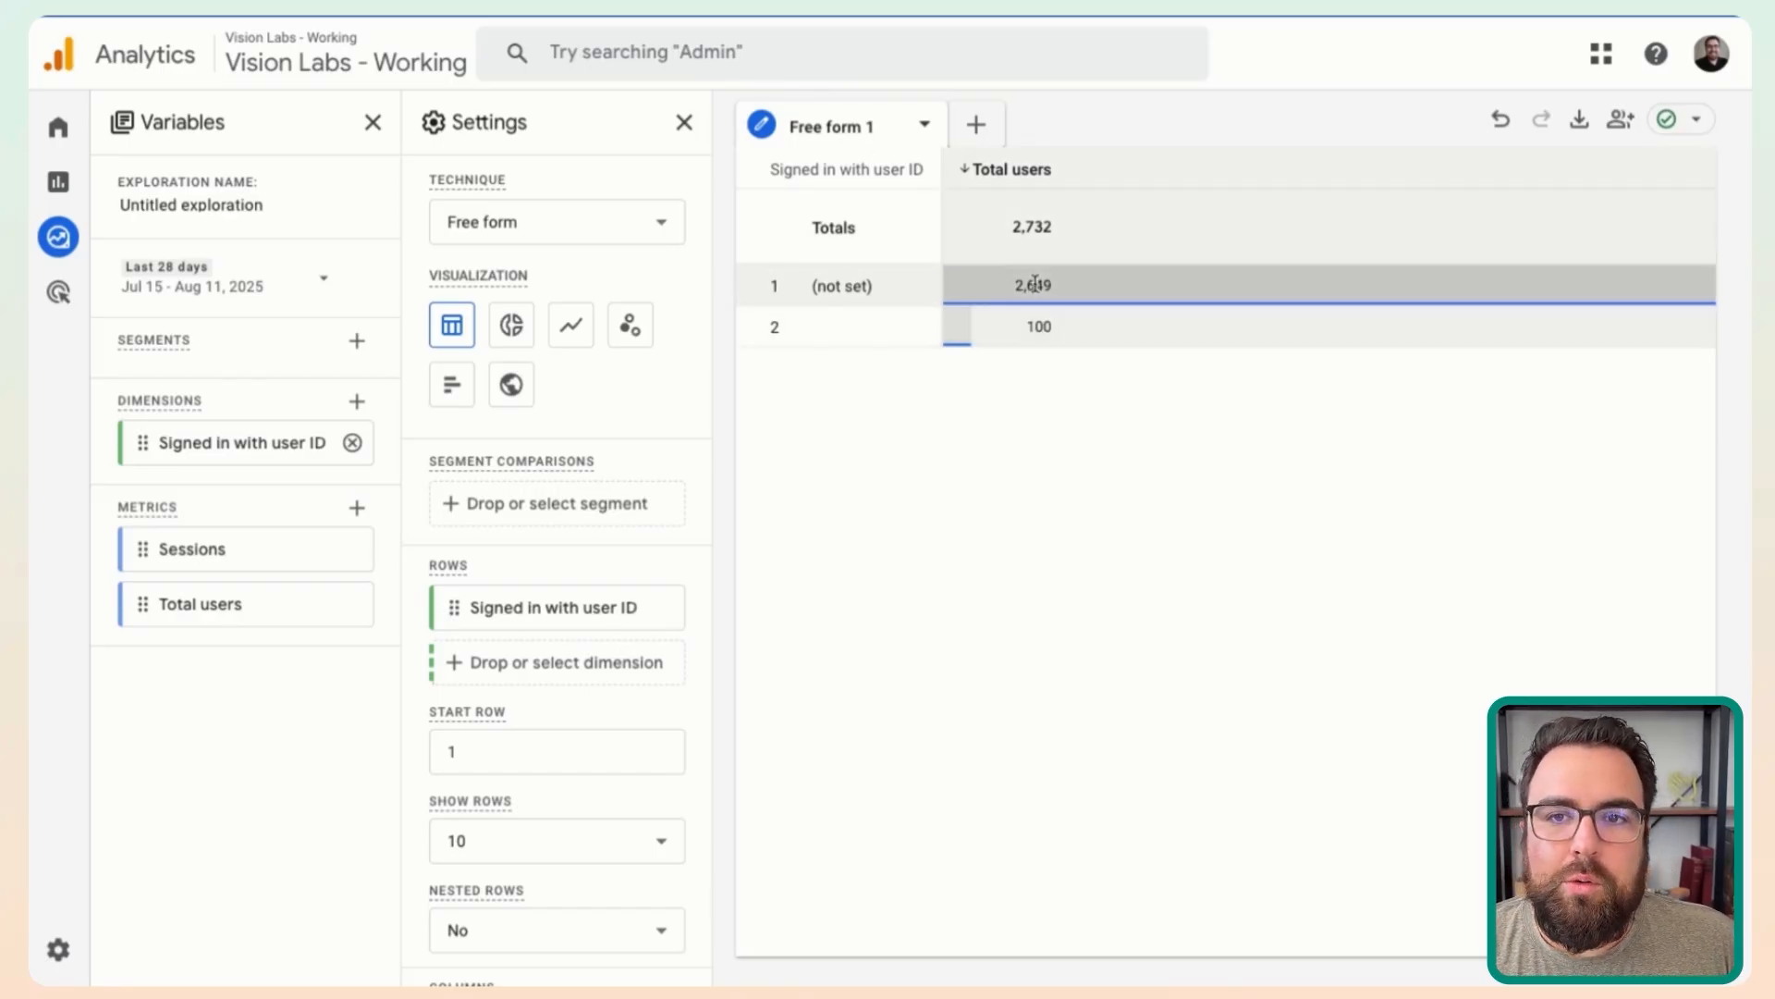
{"action": "right_click", "coordinate": [841, 284]}
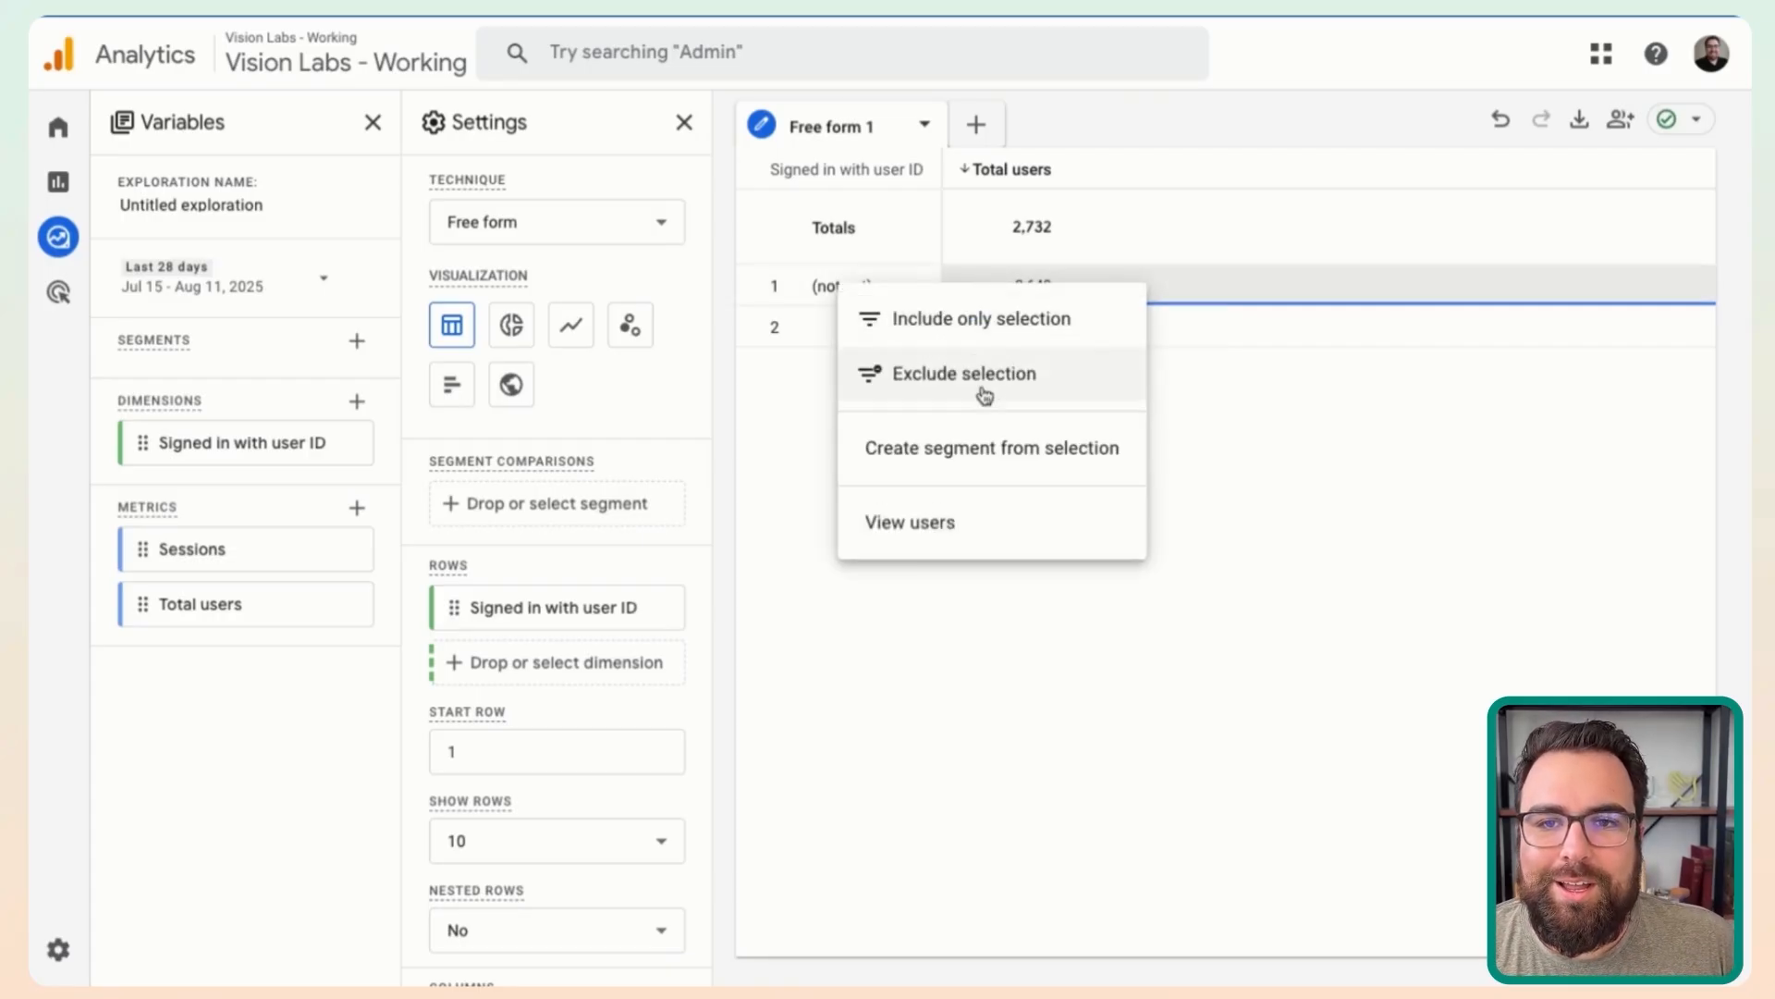
{"action": "left_click", "coordinate": [919, 526]}
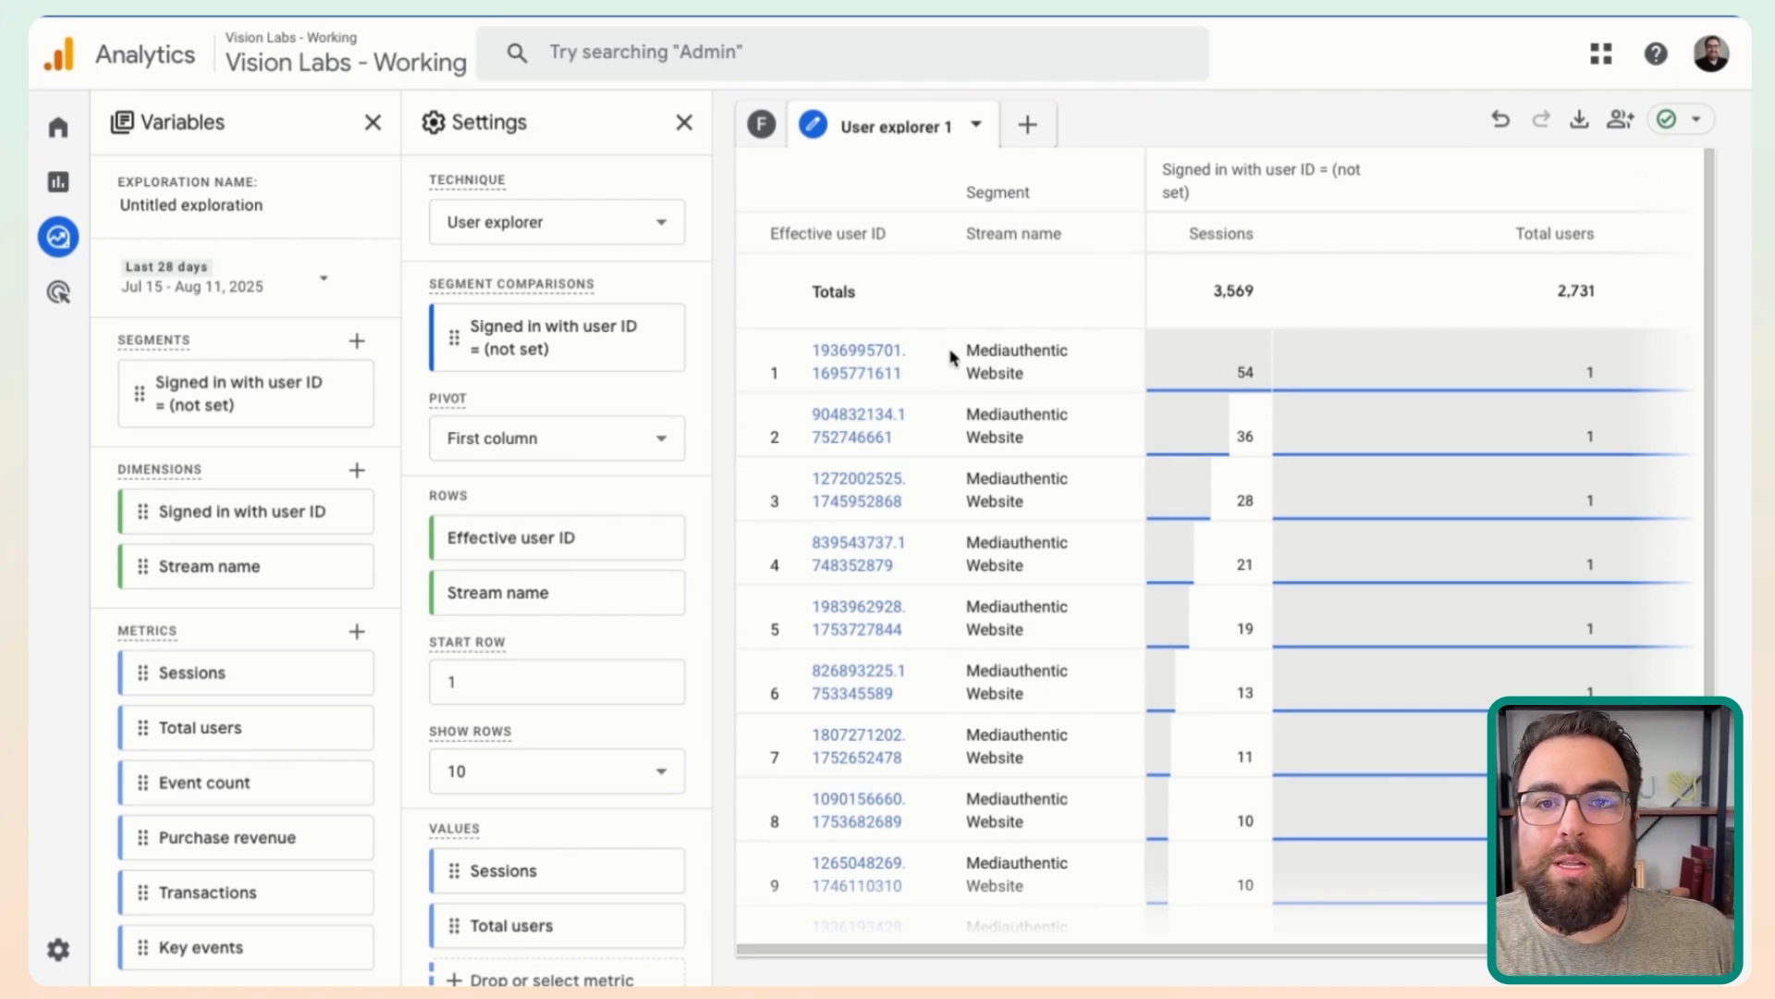
- Open the activity of the first user in the user explorer table and examine its effective user ID and event timeline
{"action": "left_click", "coordinate": [813, 360]}
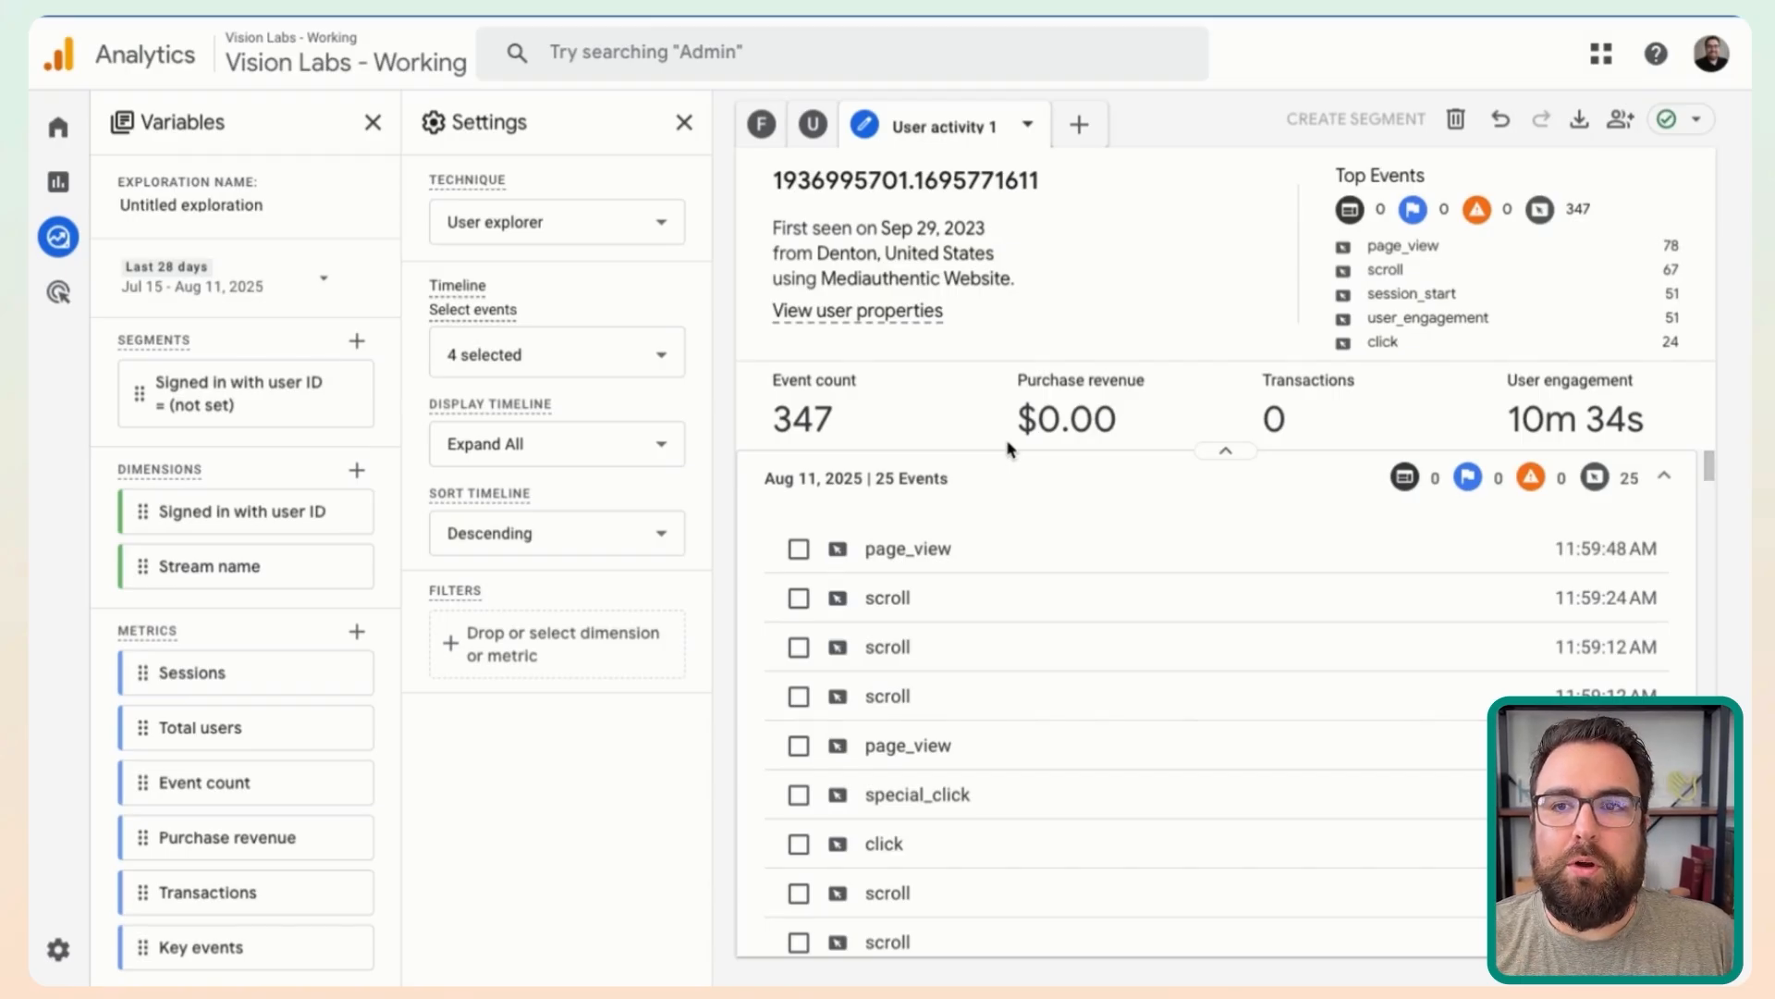
{"action": "scroll", "coordinate": [943, 912], "scroll_direction": "down", "scroll_amount": 5}
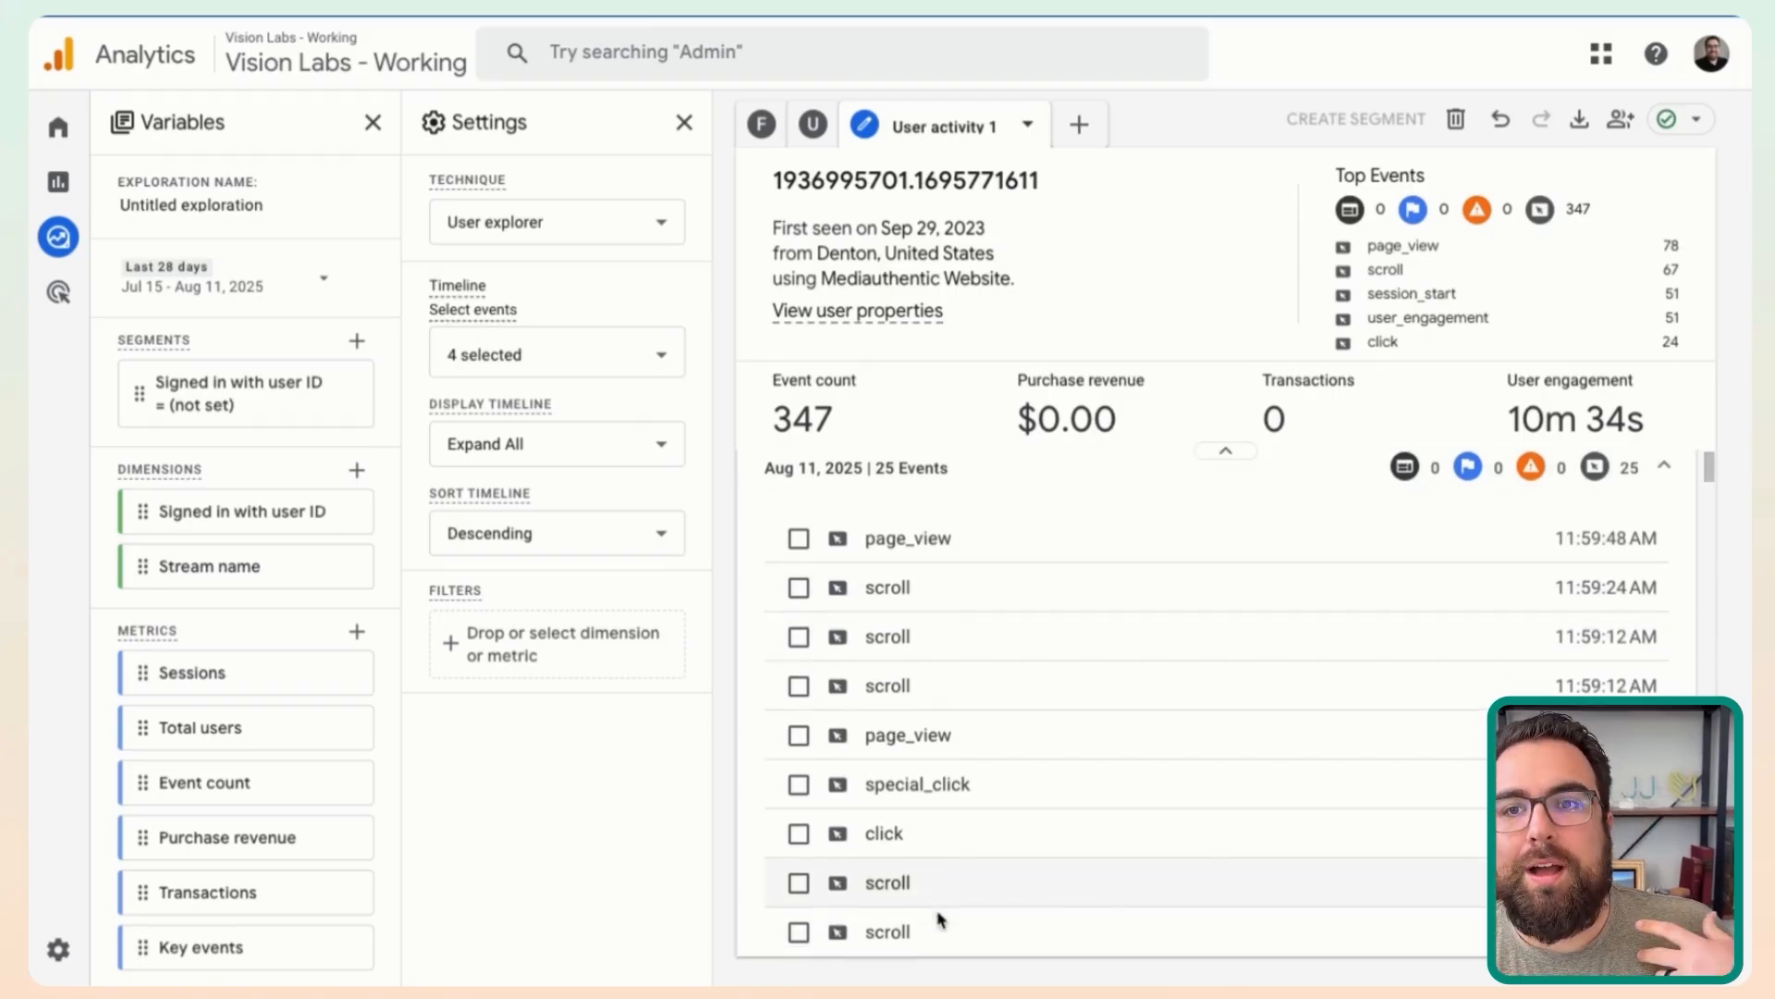
{"action": "scroll", "coordinate": [938, 915], "scroll_direction": "up", "scroll_amount": 5}
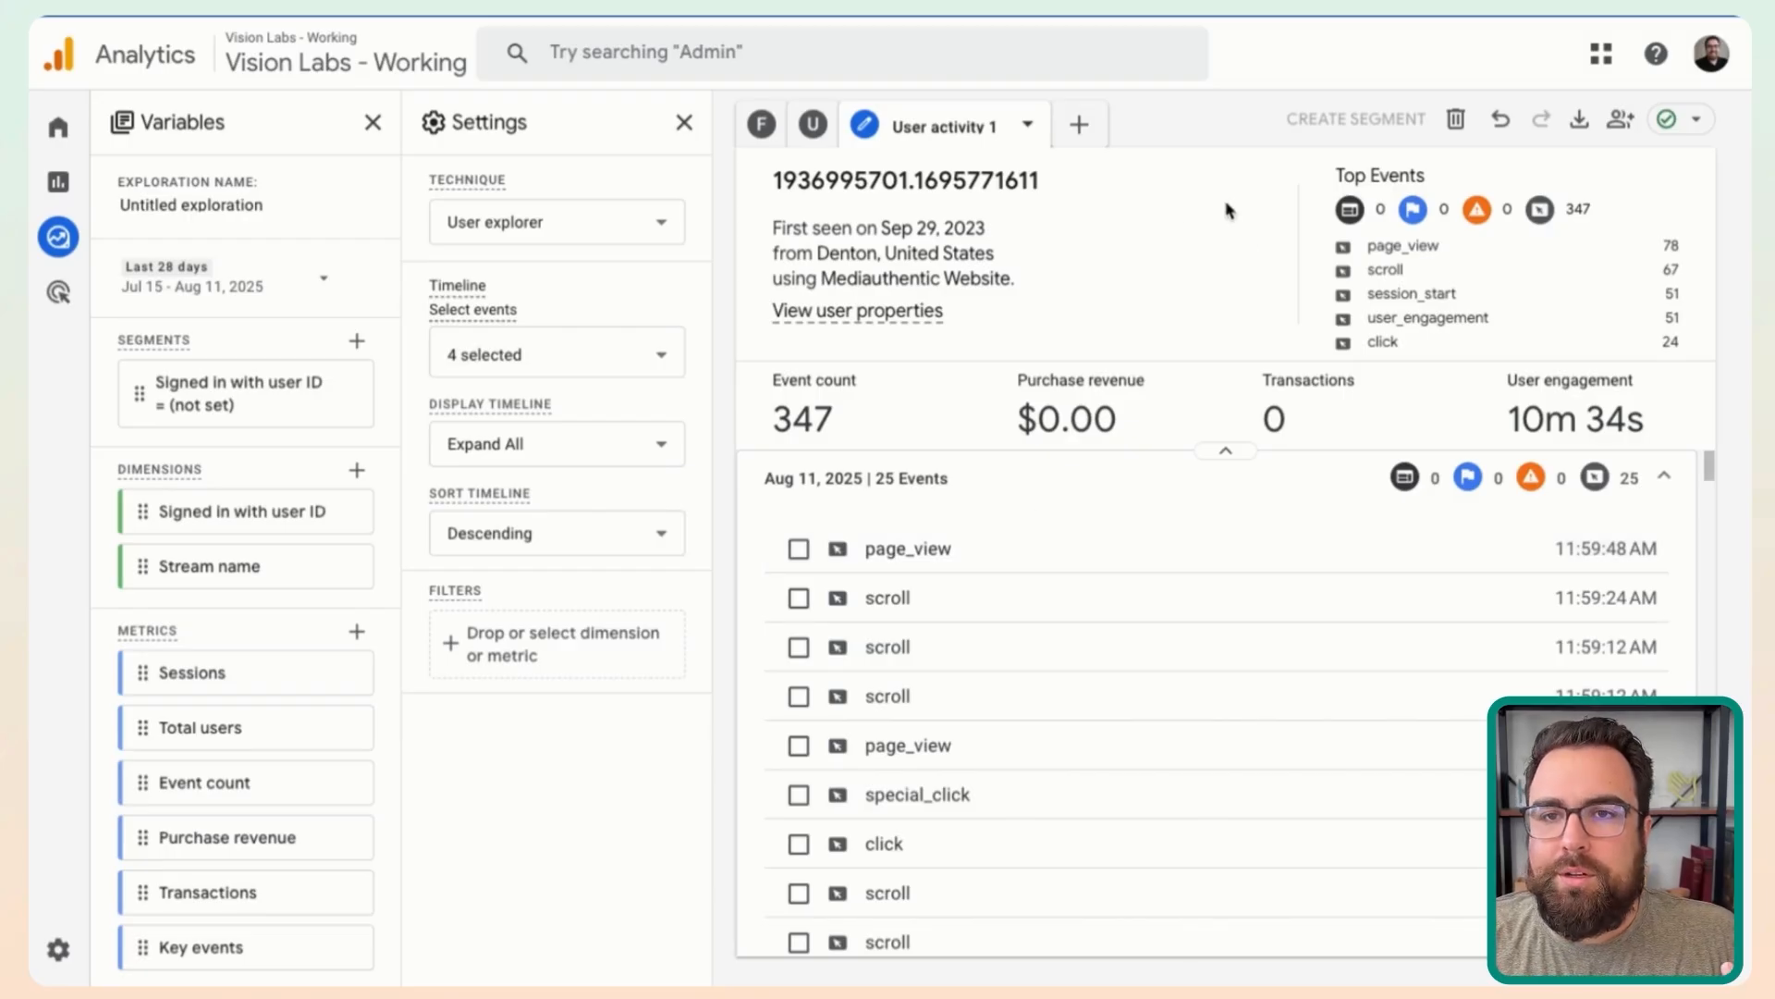
{"action": "left_click_drag", "start_coordinate": [888, 196], "coordinate": [857, 189]}
{"action": "double_click", "coordinate": [858, 188]}
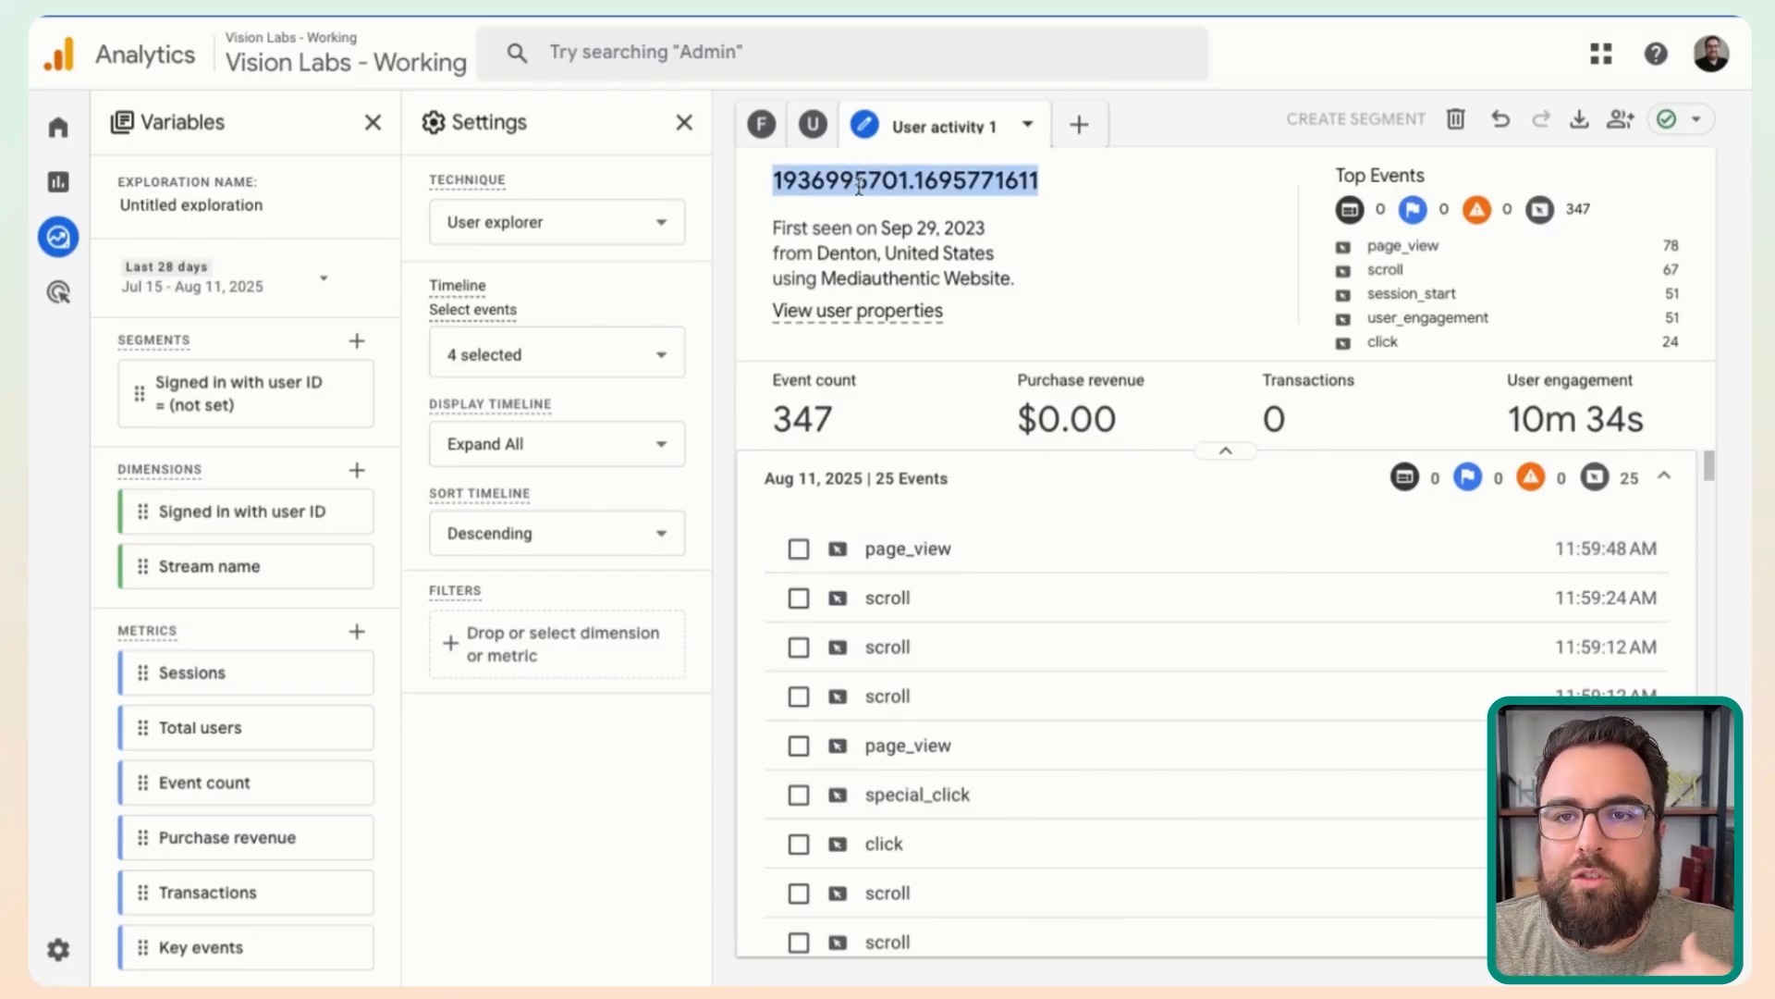
{"action": "left_click", "coordinate": [787, 206]}
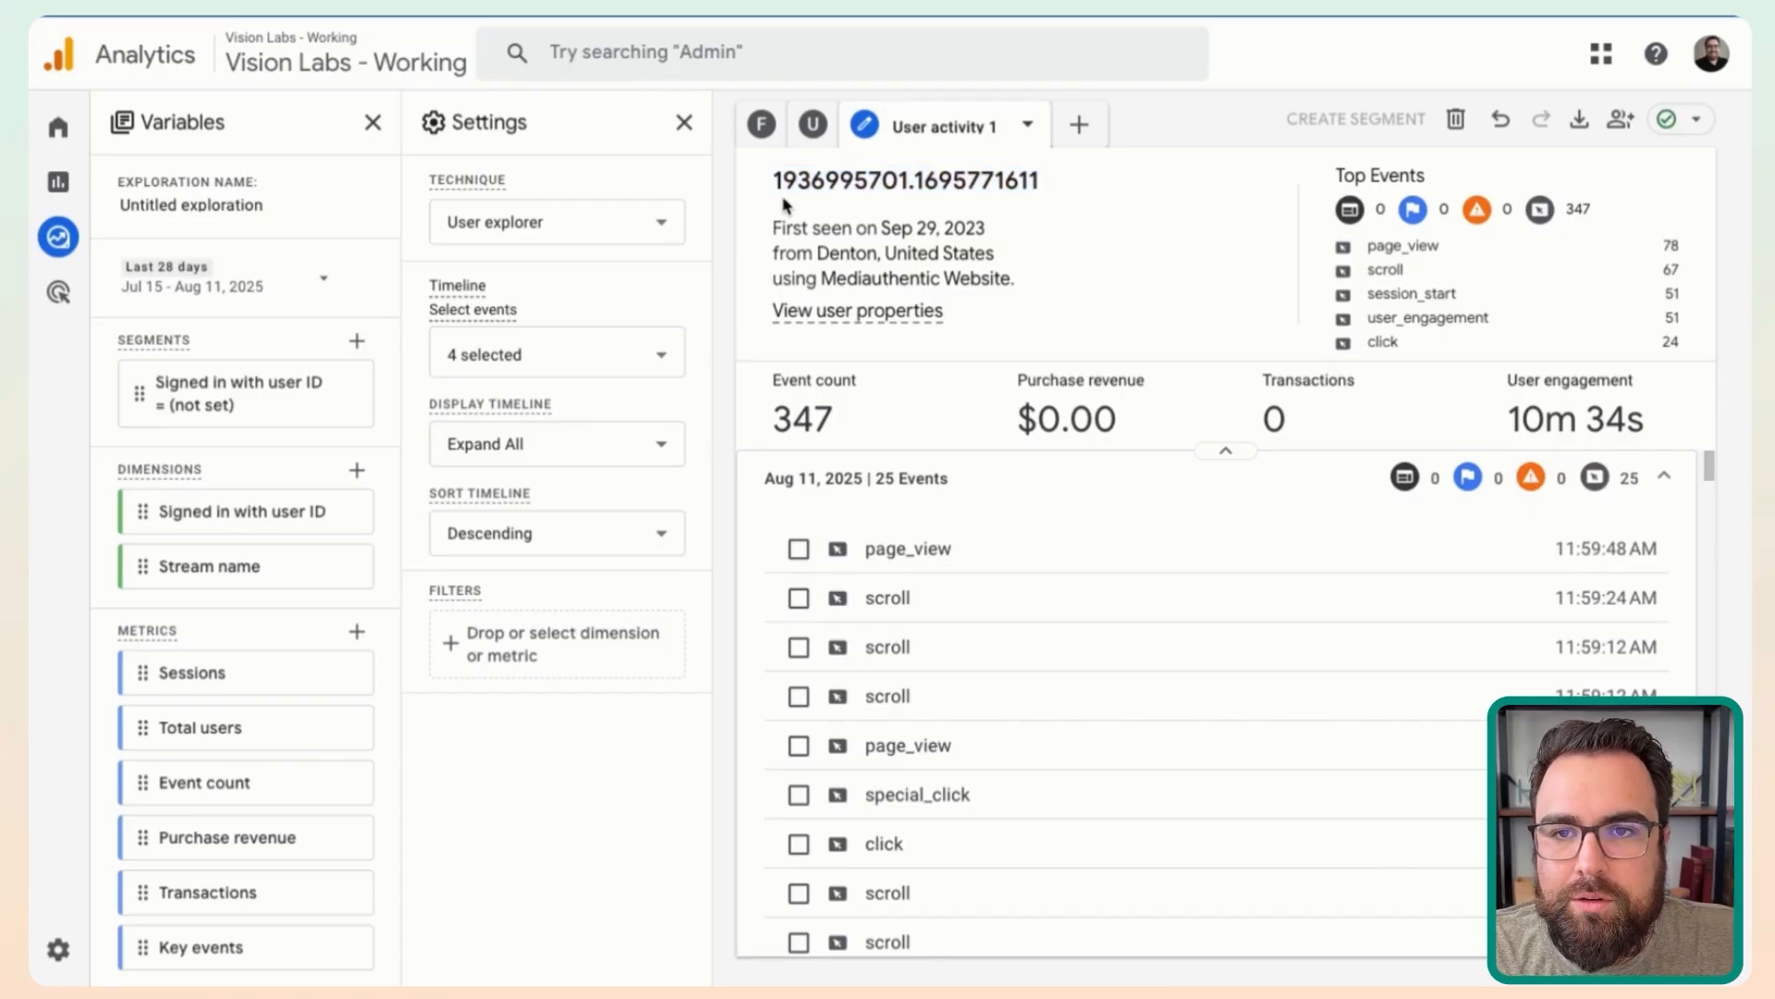
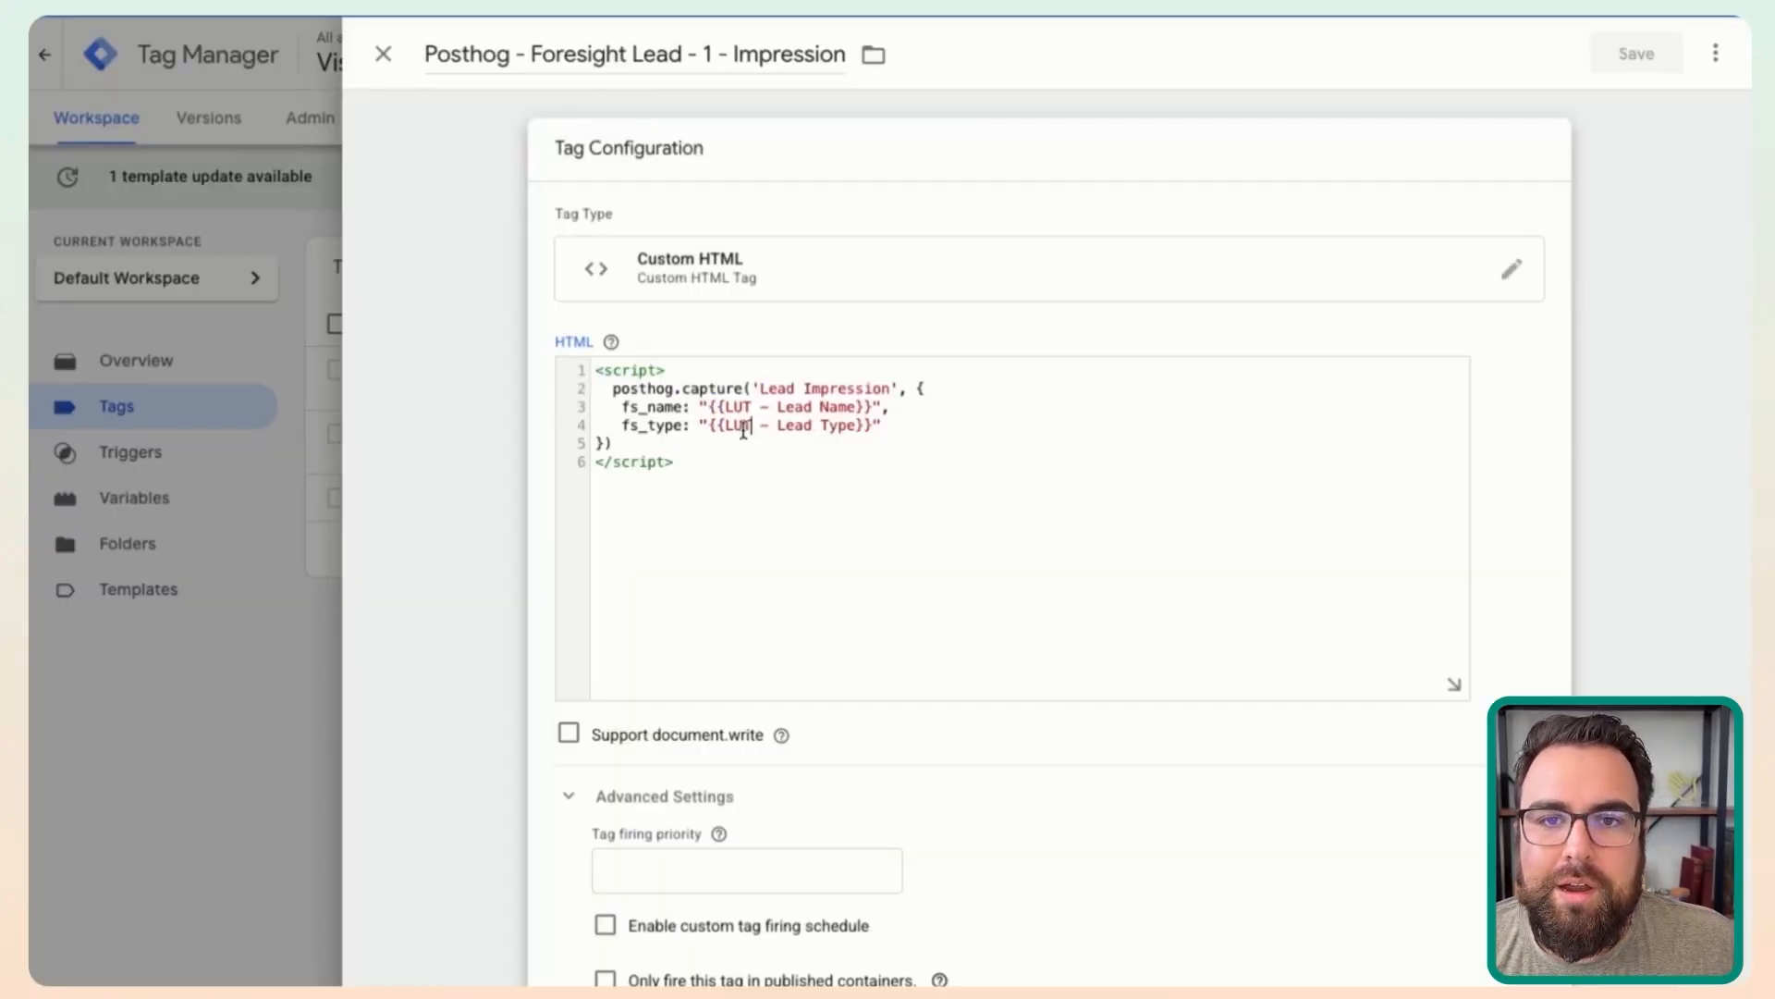
- Examine the posthog.capture call in the Custom HTML tag, including its 'Lead Impression' event name and the fs_name and fs_type properties
{"action": "left_click_drag", "start_coordinate": [634, 389], "coordinate": [671, 388]}
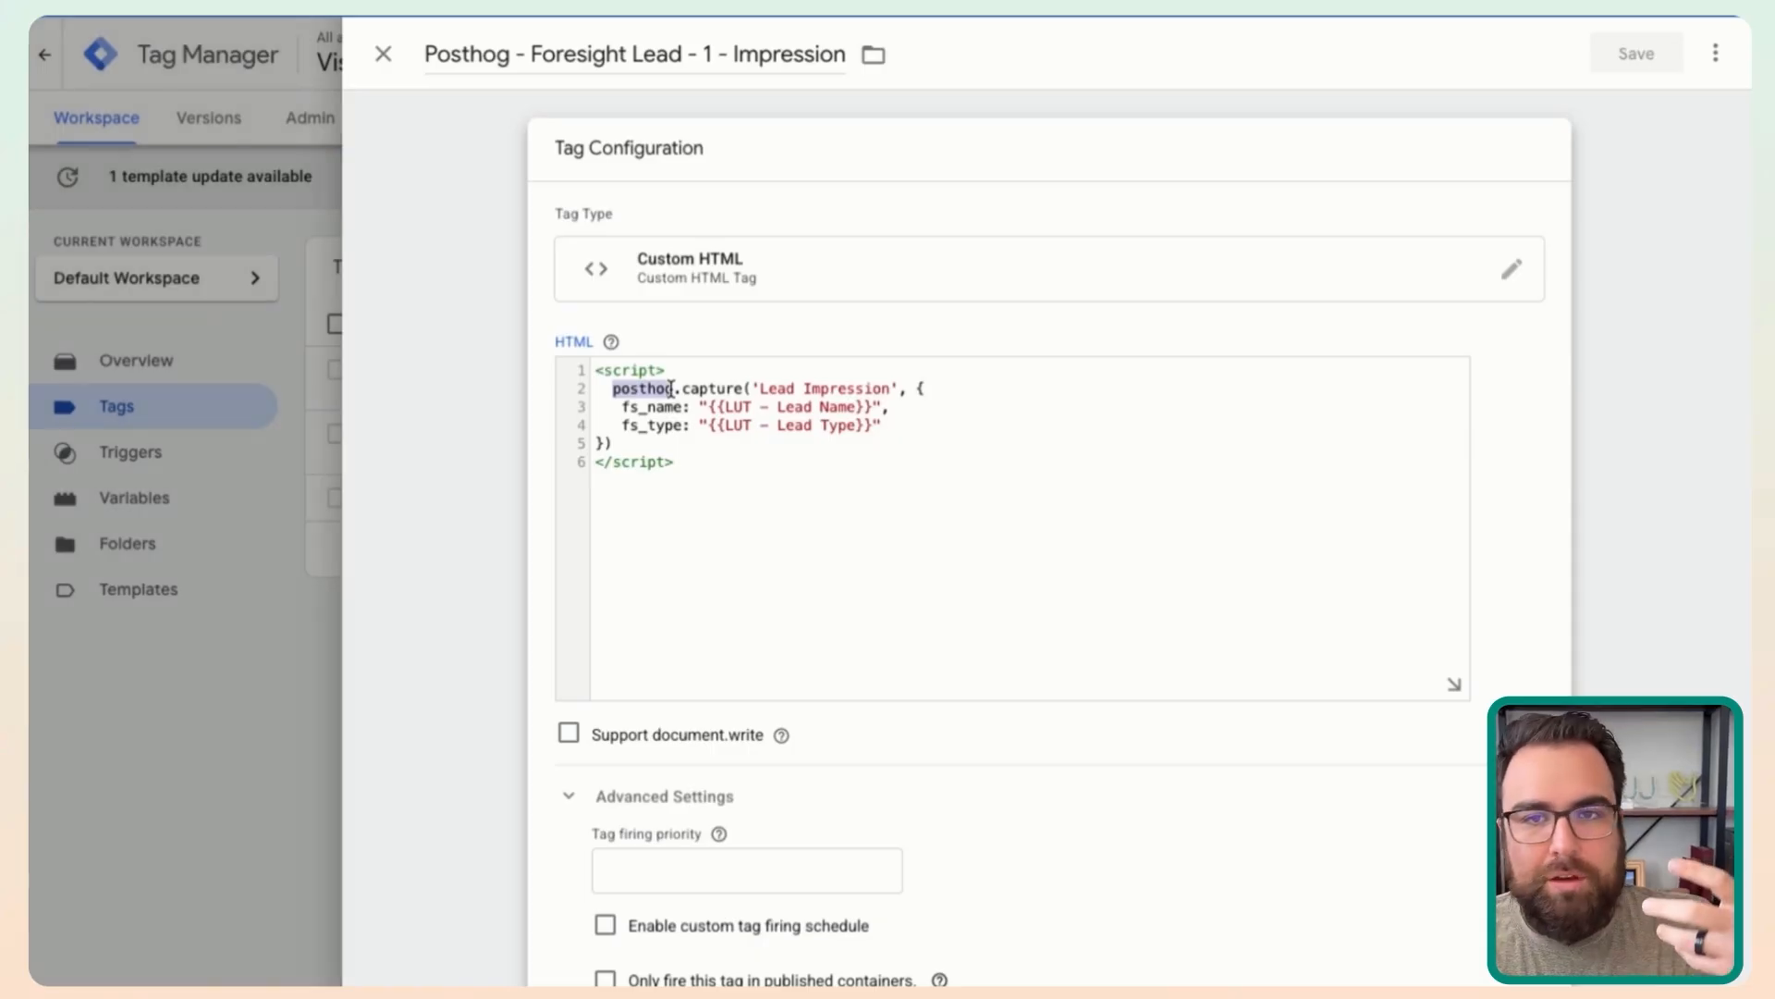
{"action": "double_click", "coordinate": [720, 388]}
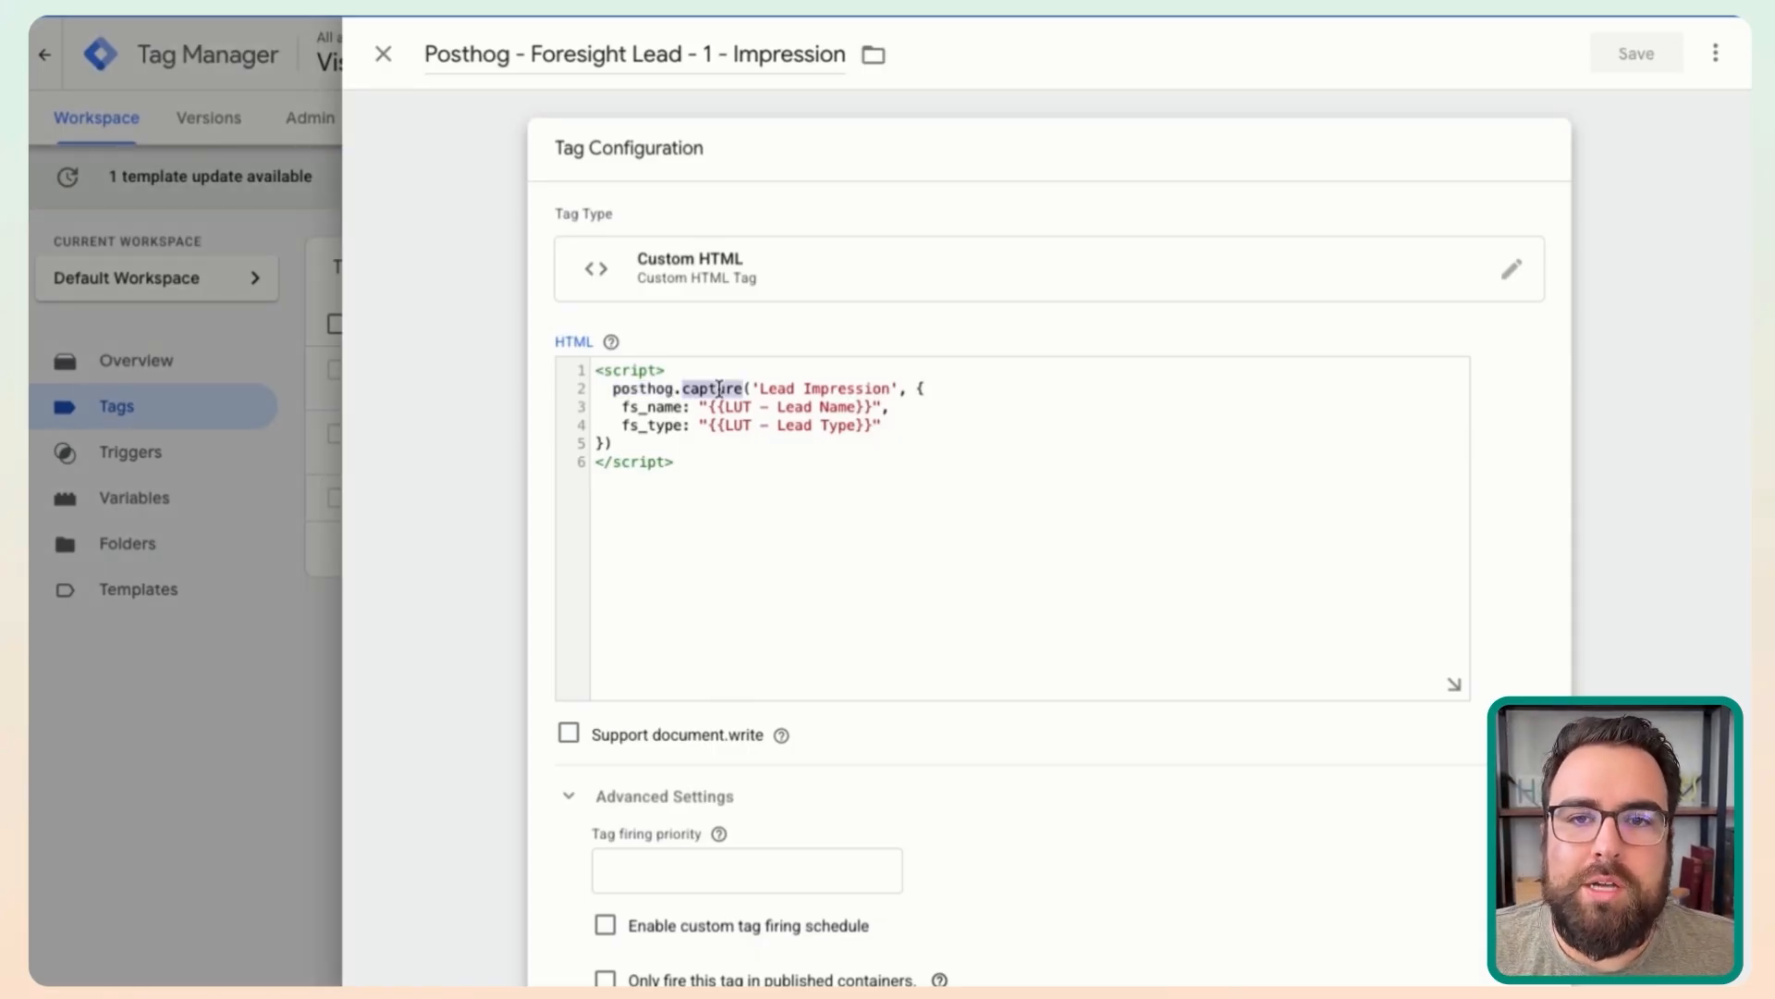
{"action": "left_click_drag", "start_coordinate": [755, 388], "coordinate": [935, 444]}
{"action": "left_click", "coordinate": [927, 385]}
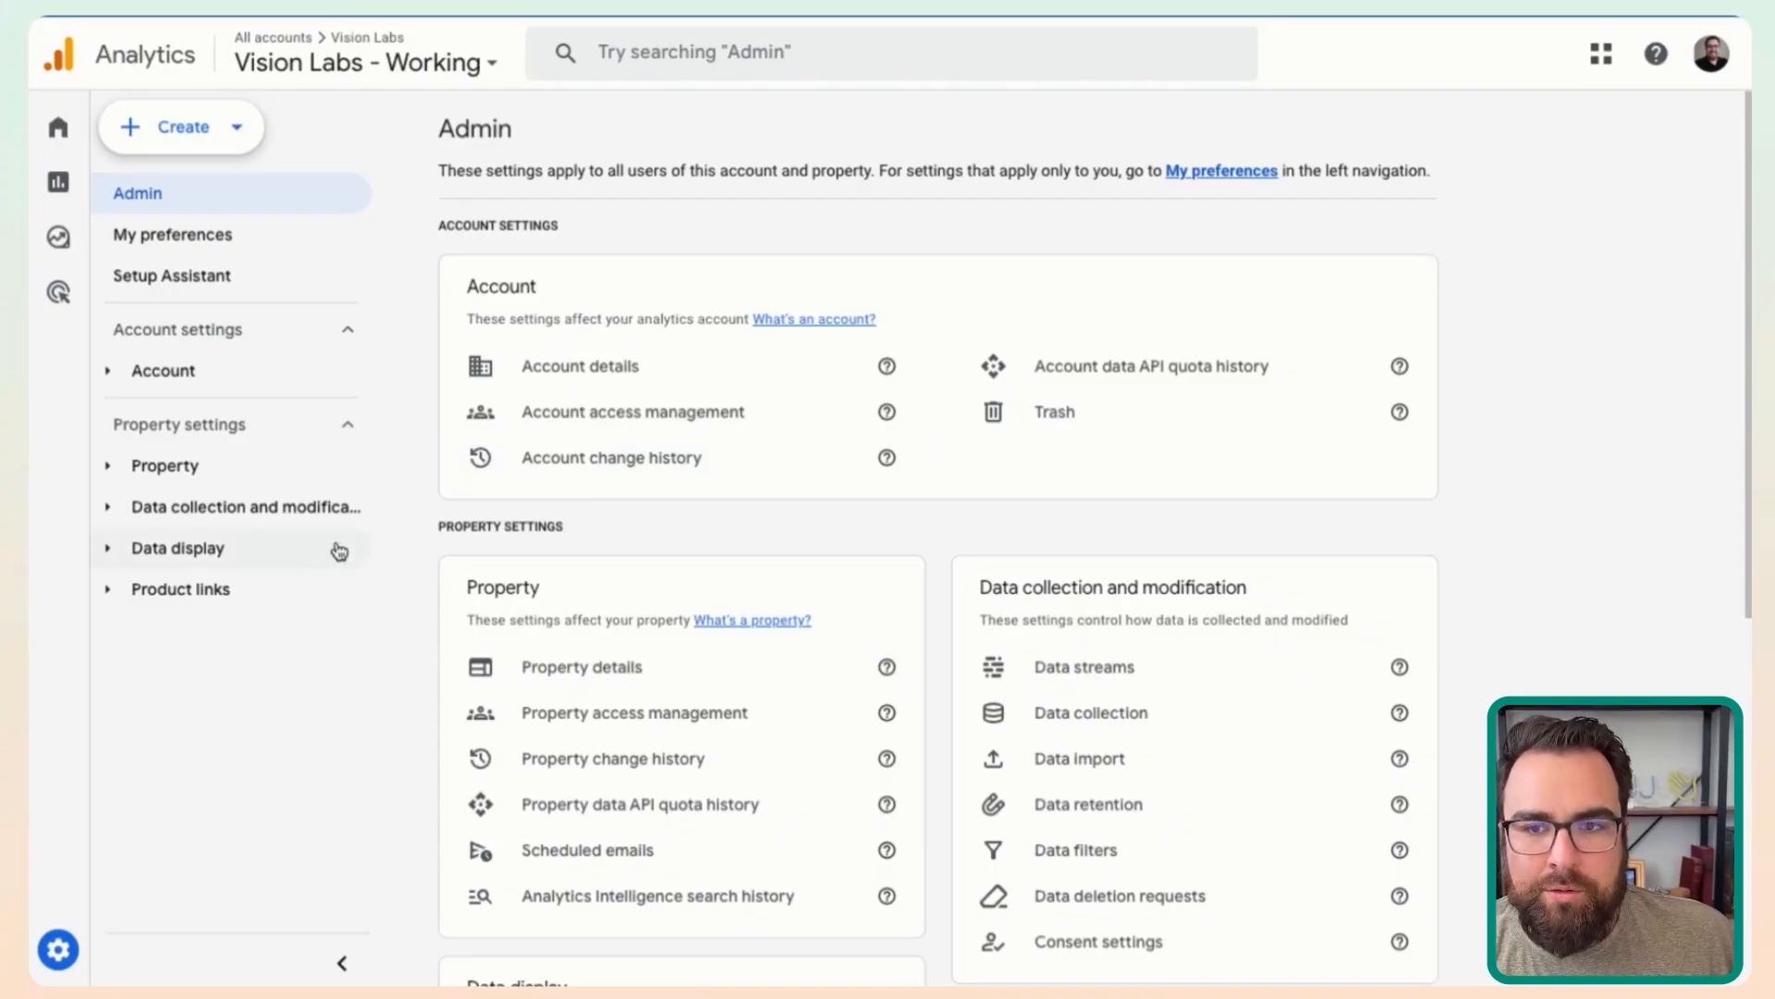
- Look through the Google Analytics property settings for the available product links
{"action": "scroll", "coordinate": [428, 788], "scroll_direction": "down", "scroll_amount": 1}
{"action": "scroll", "coordinate": [428, 792], "scroll_direction": "down", "scroll_amount": 5}
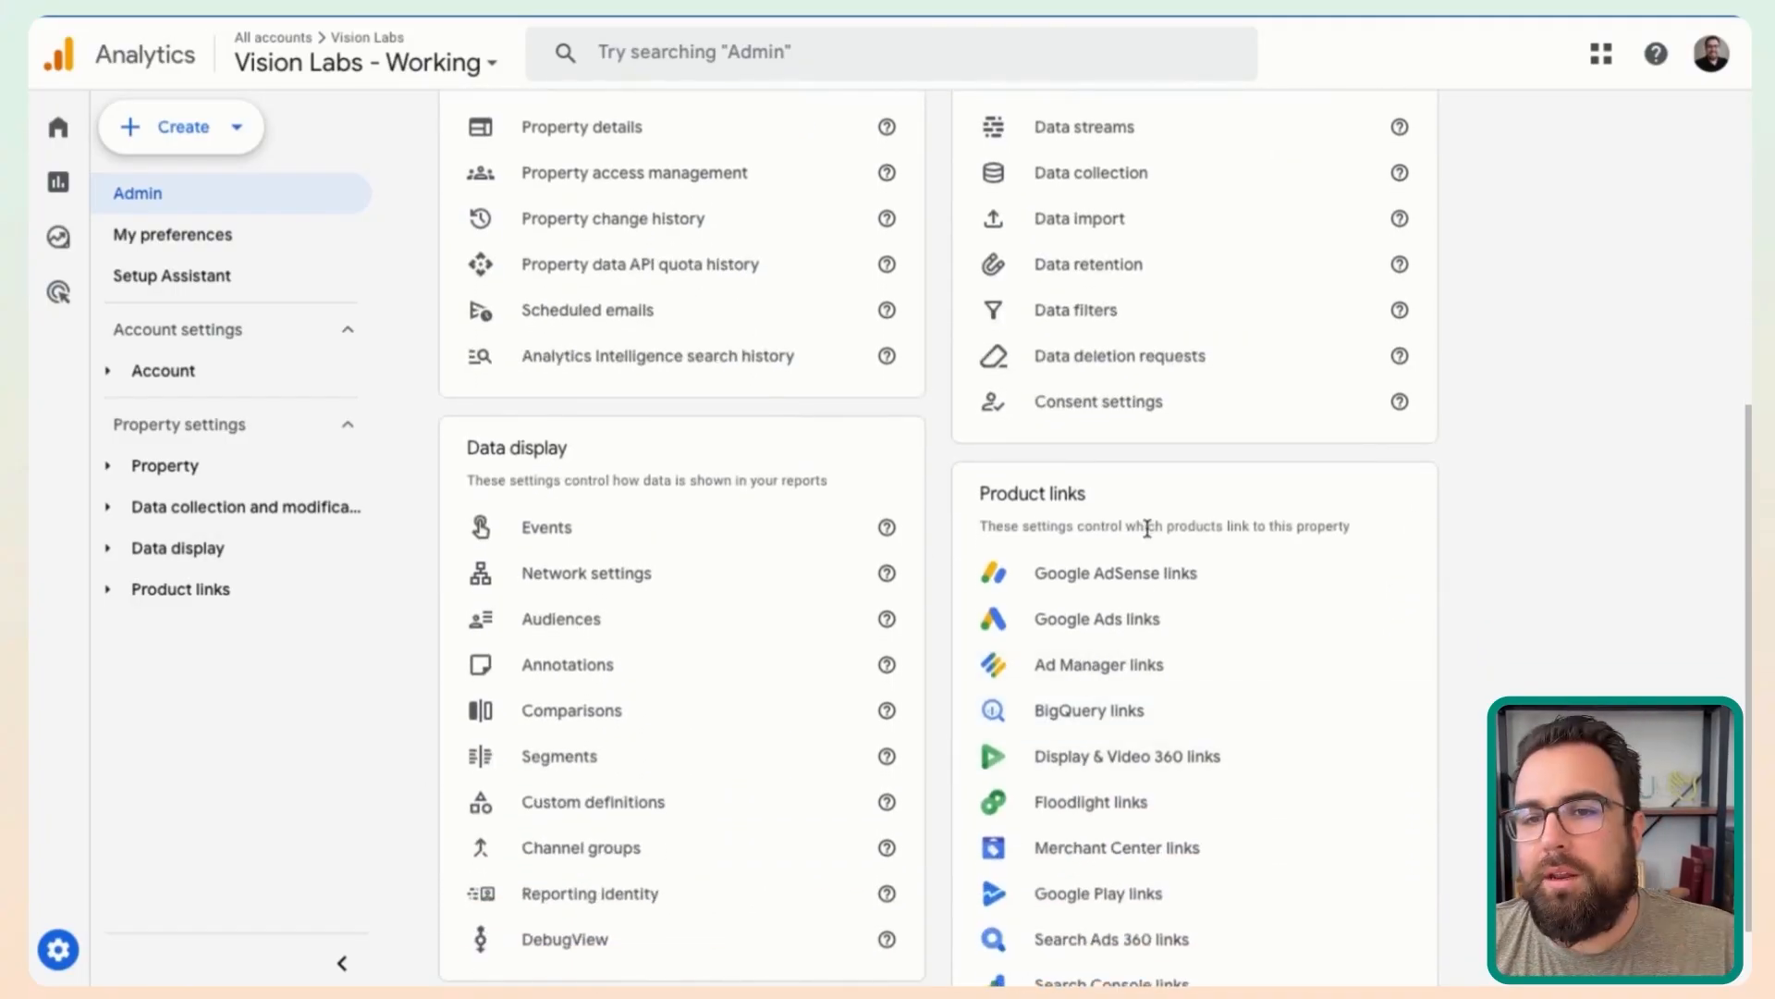
{"action": "scroll", "coordinate": [1144, 690], "scroll_direction": "down", "scroll_amount": 1}
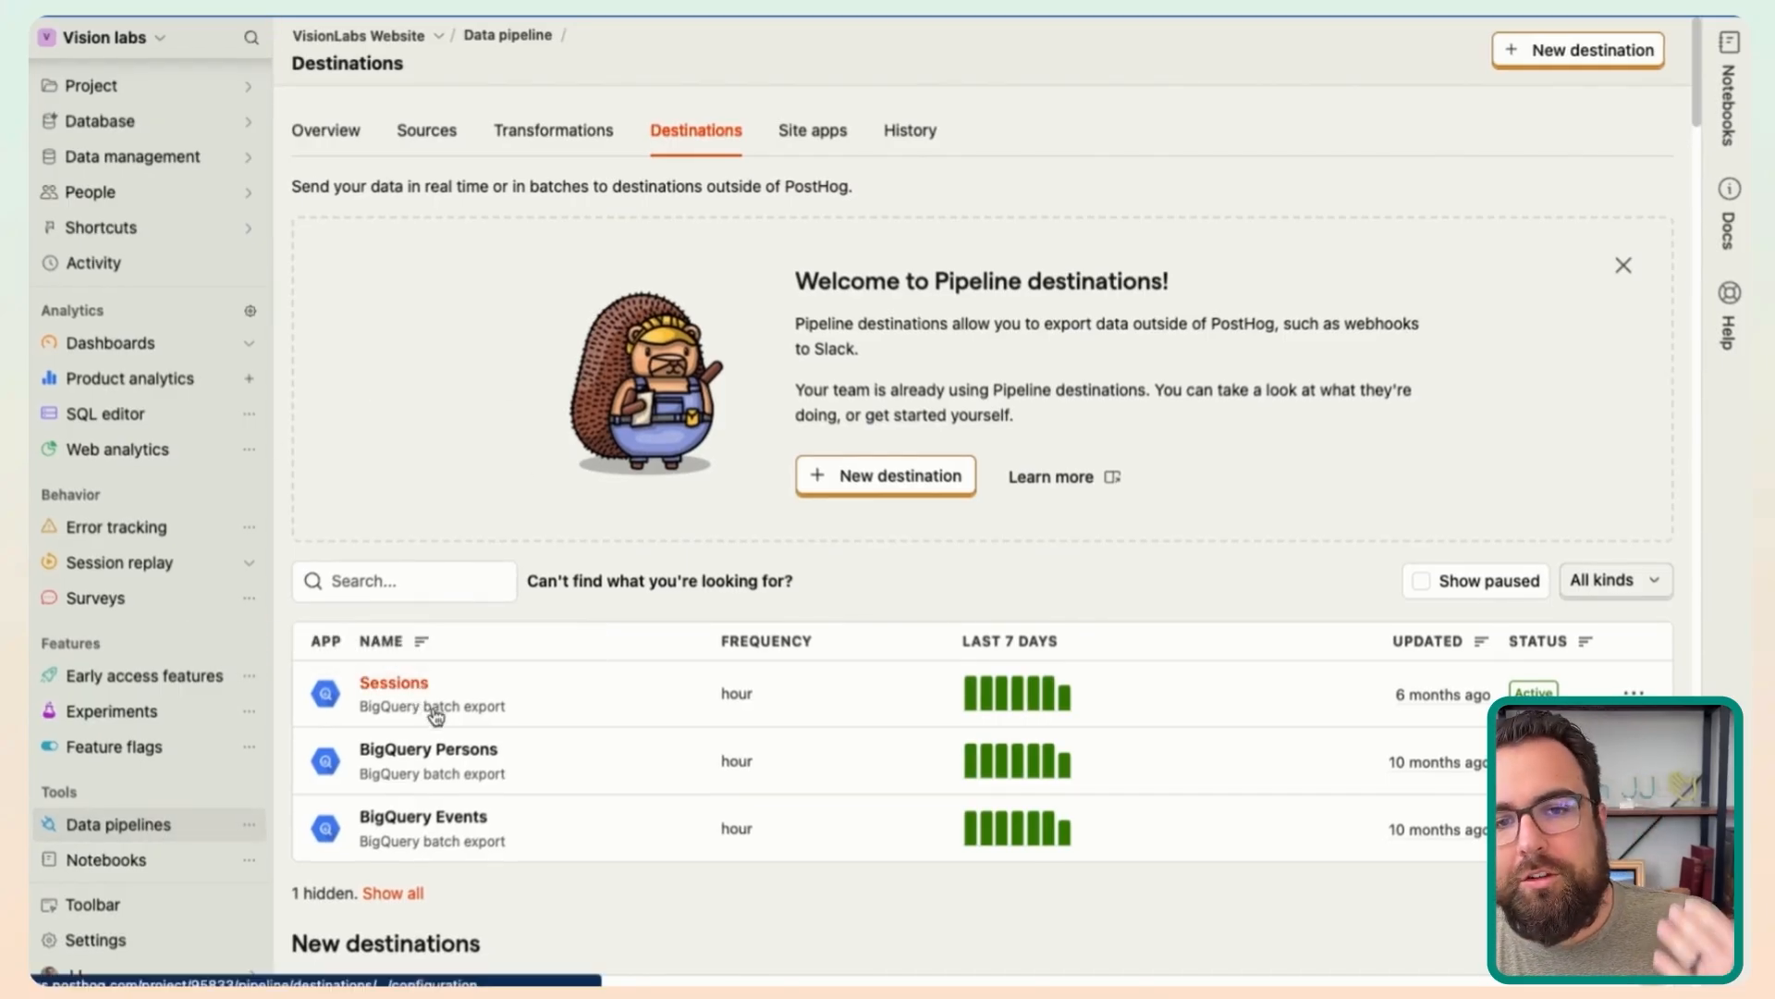
- Browse the PostHog pipeline destinations, from the existing BigQuery exports through the new destinations to the batch exports such as Snowflake and Redshift
{"action": "scroll", "coordinate": [443, 834], "scroll_direction": "down", "scroll_amount": 6}
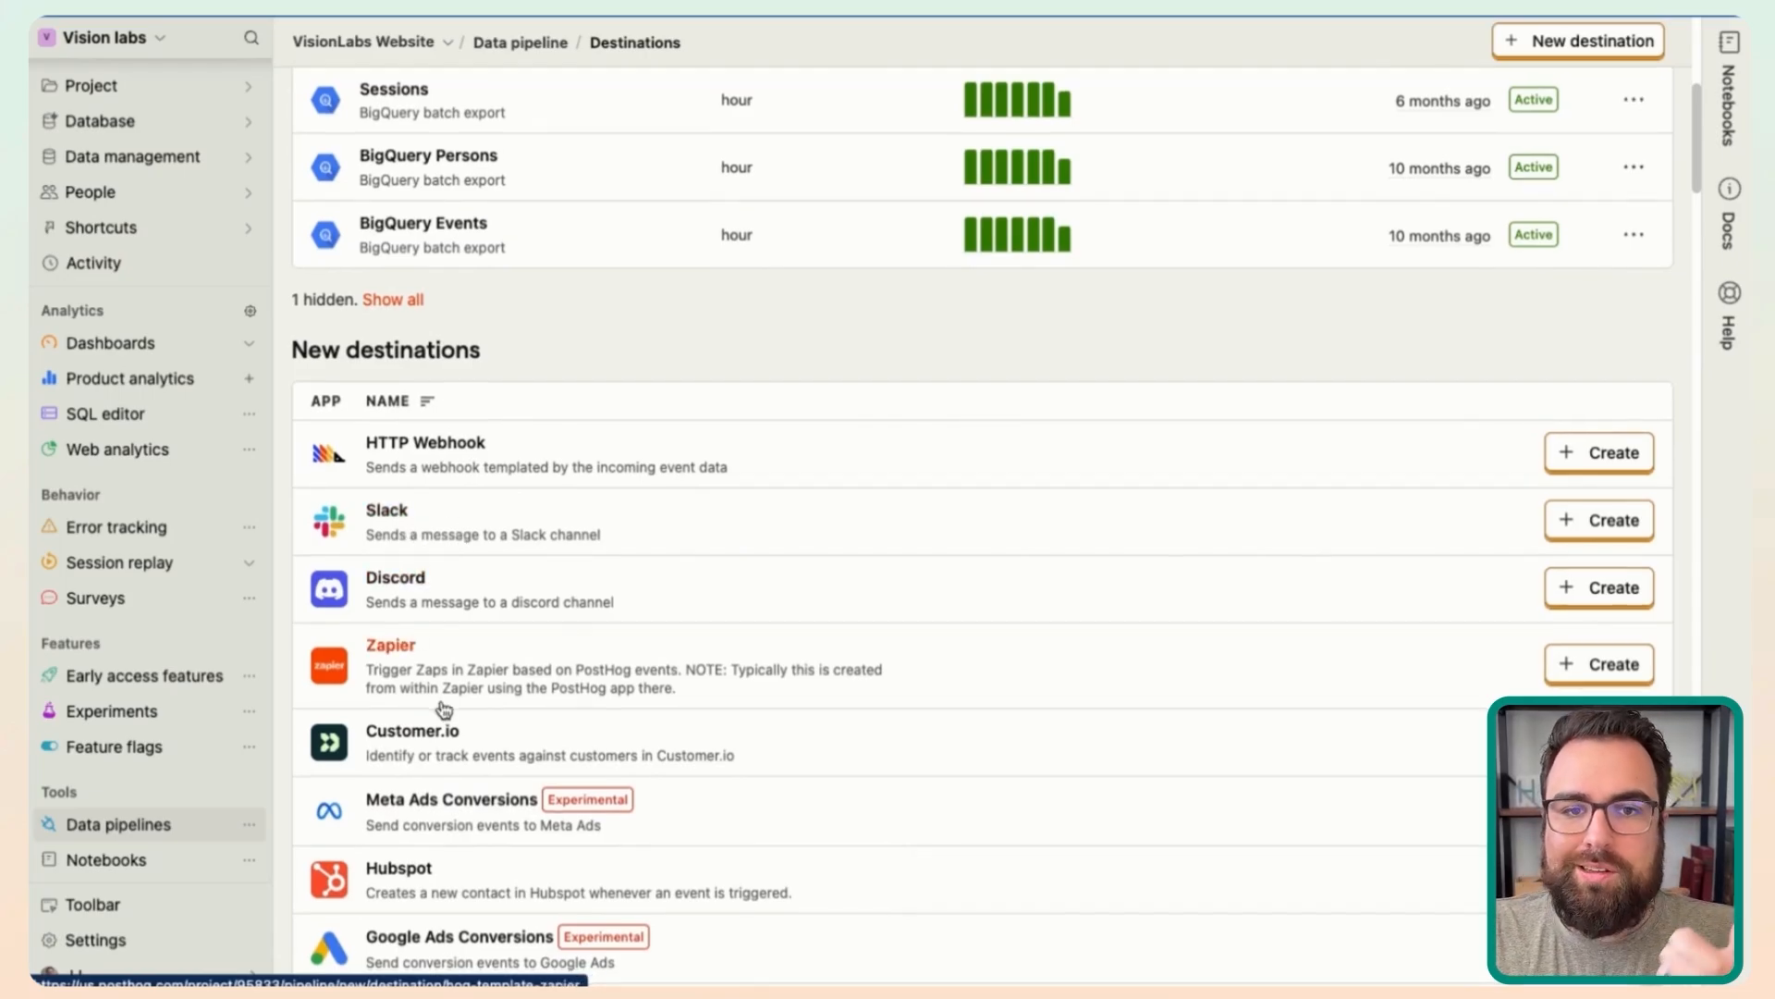
{"action": "scroll", "coordinate": [434, 712], "scroll_direction": "down", "scroll_amount": 2}
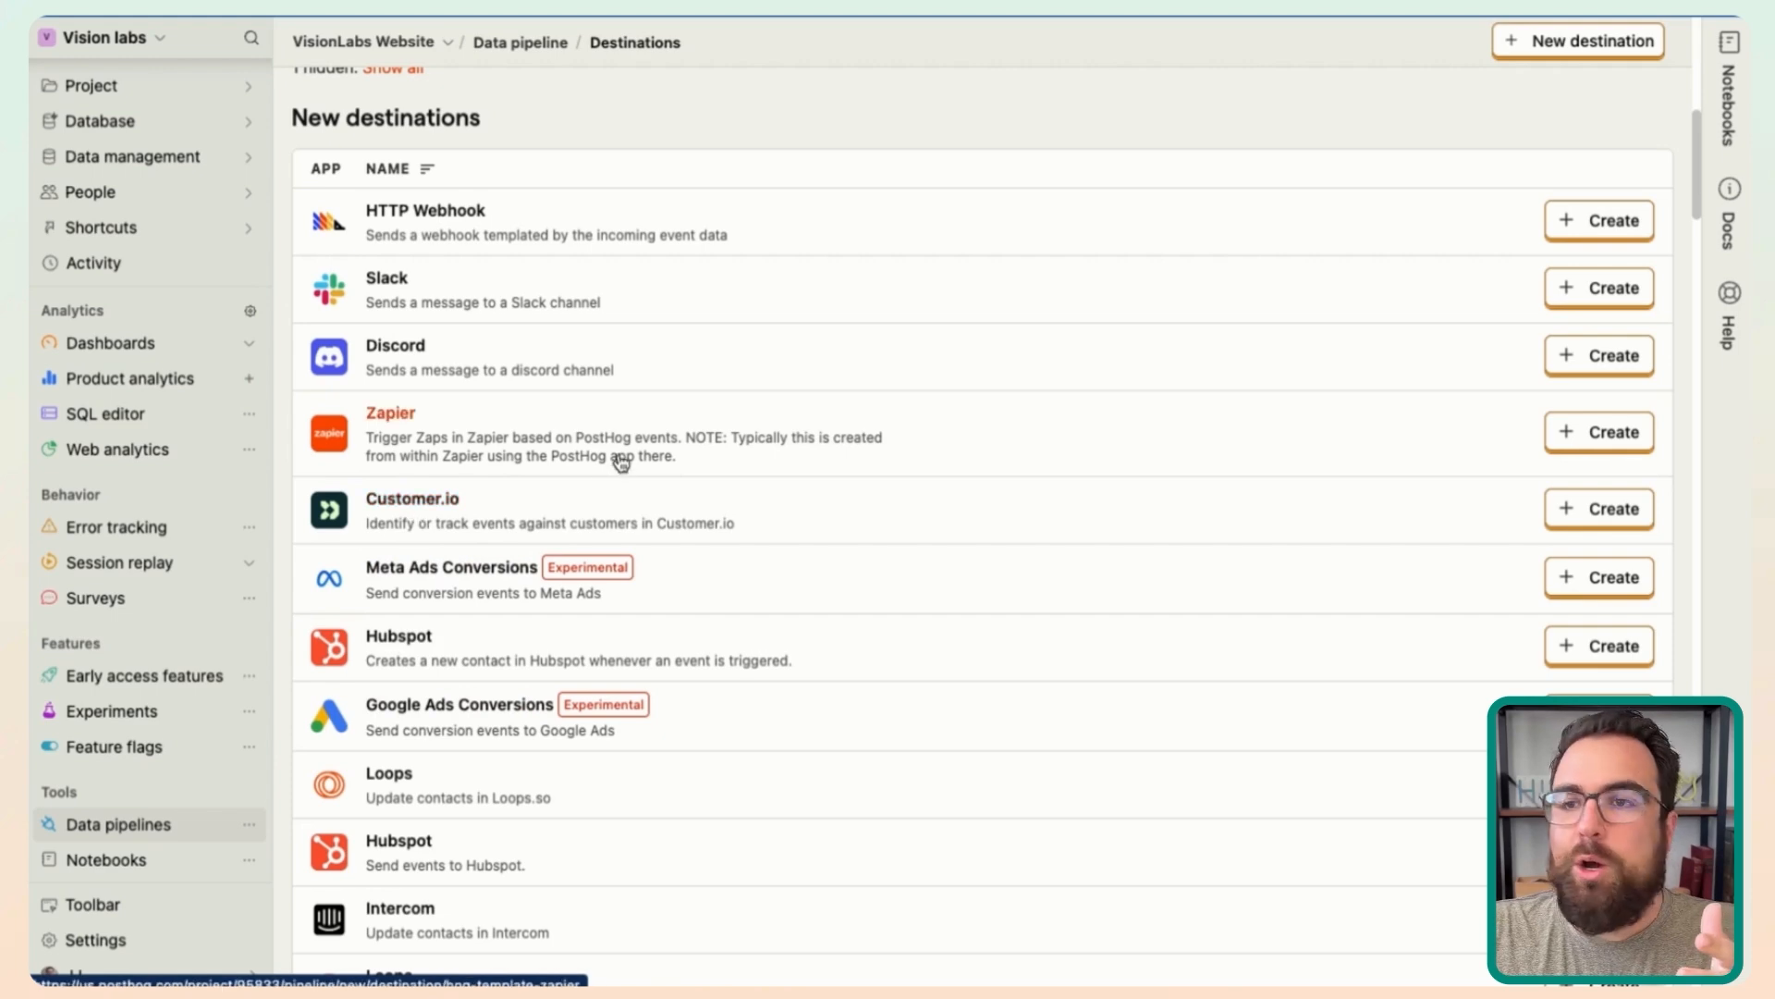
{"action": "scroll", "coordinate": [580, 543], "scroll_direction": "down", "scroll_amount": 1}
{"action": "scroll", "coordinate": [555, 527], "scroll_direction": "down", "scroll_amount": 1}
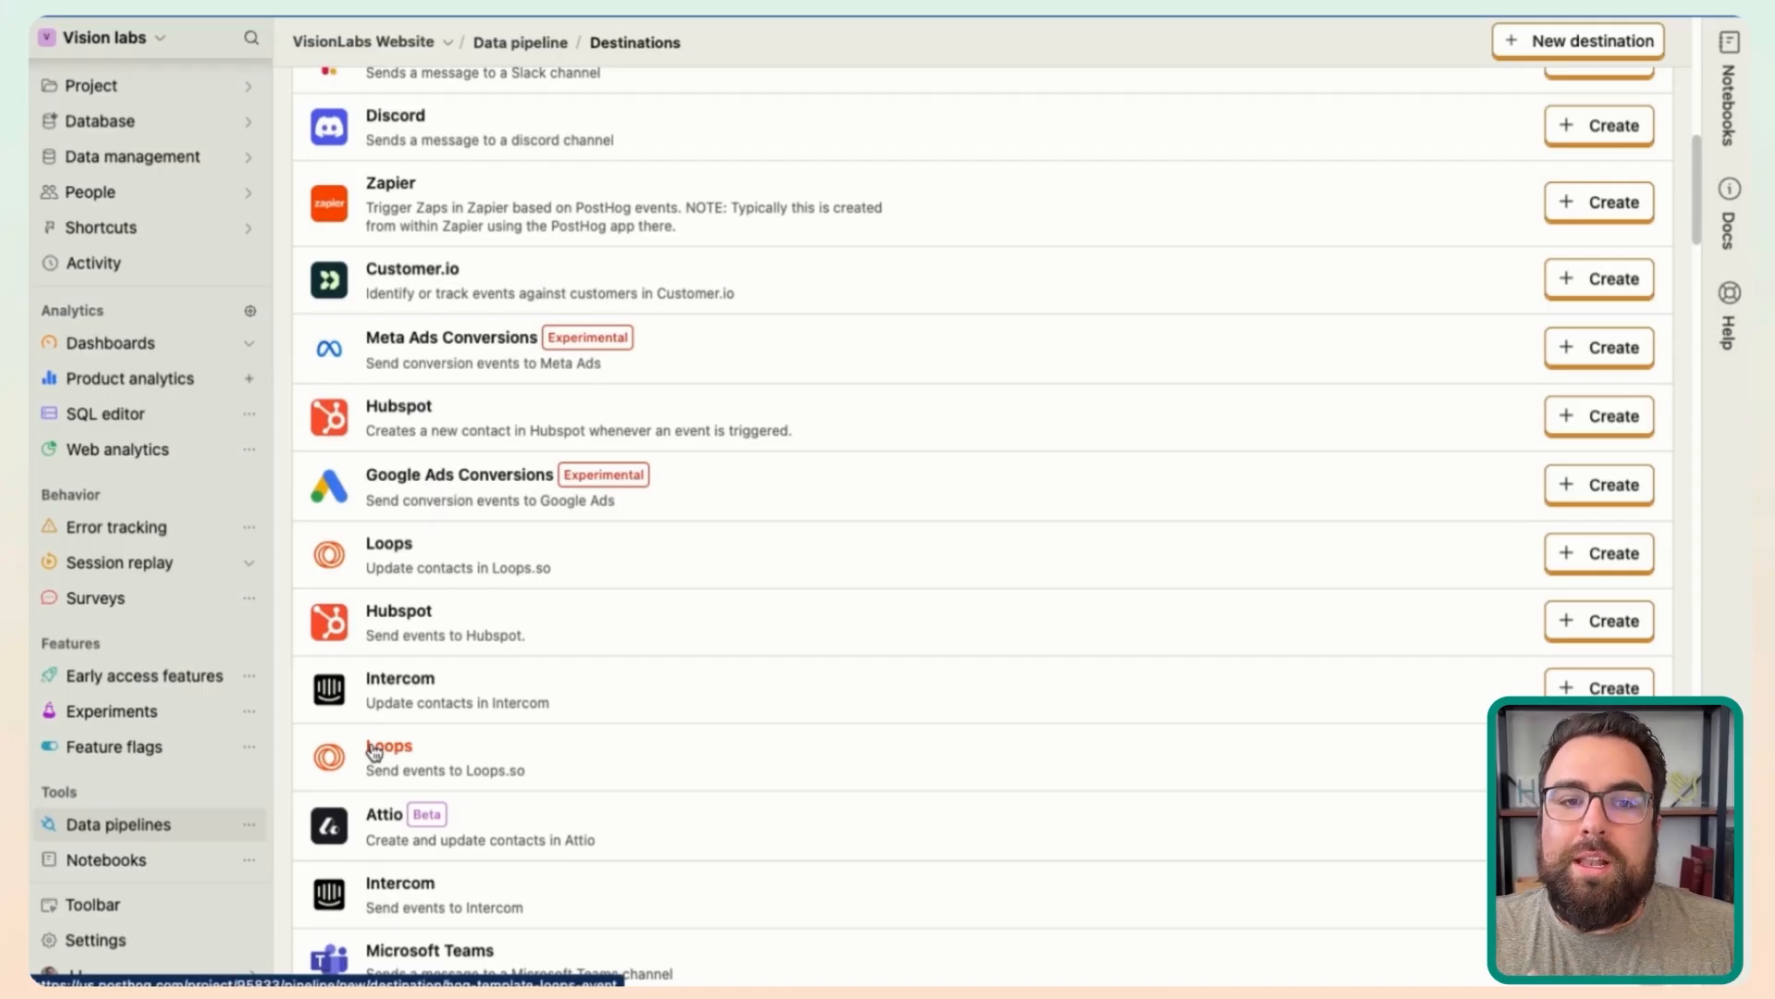
{"action": "scroll", "coordinate": [373, 752], "scroll_direction": "down", "scroll_amount": 13}
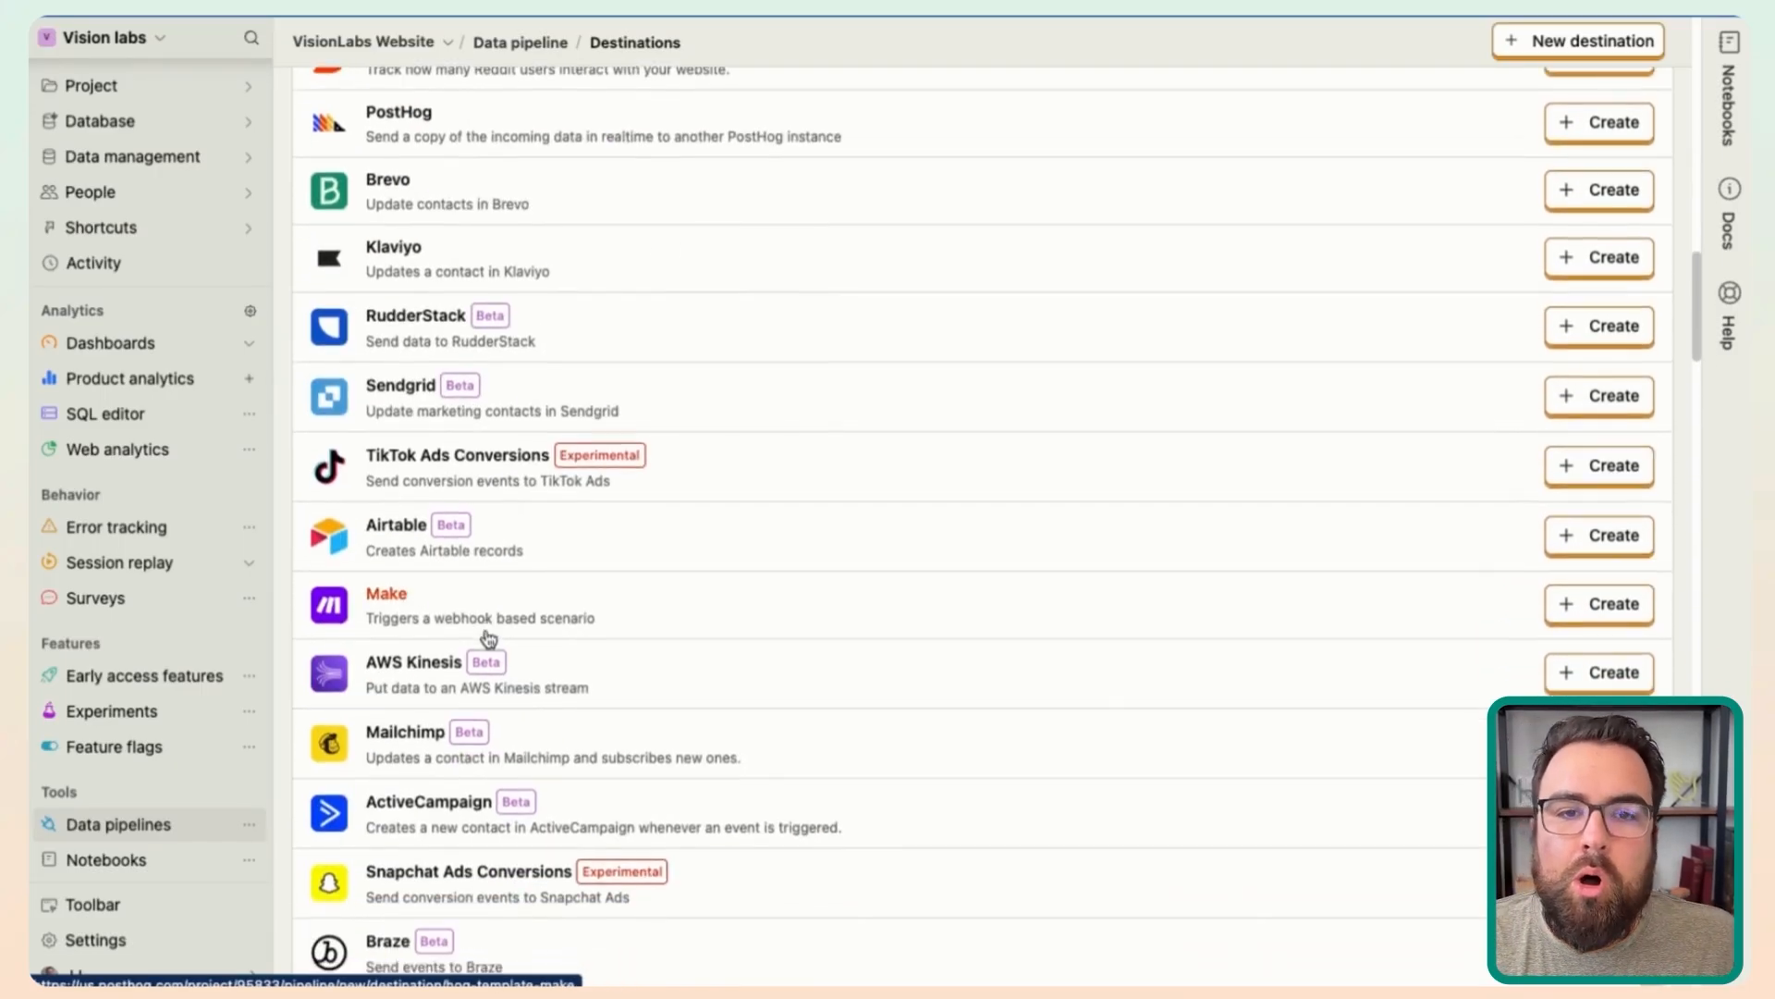
{"action": "scroll", "coordinate": [487, 638], "scroll_direction": "down", "scroll_amount": 5}
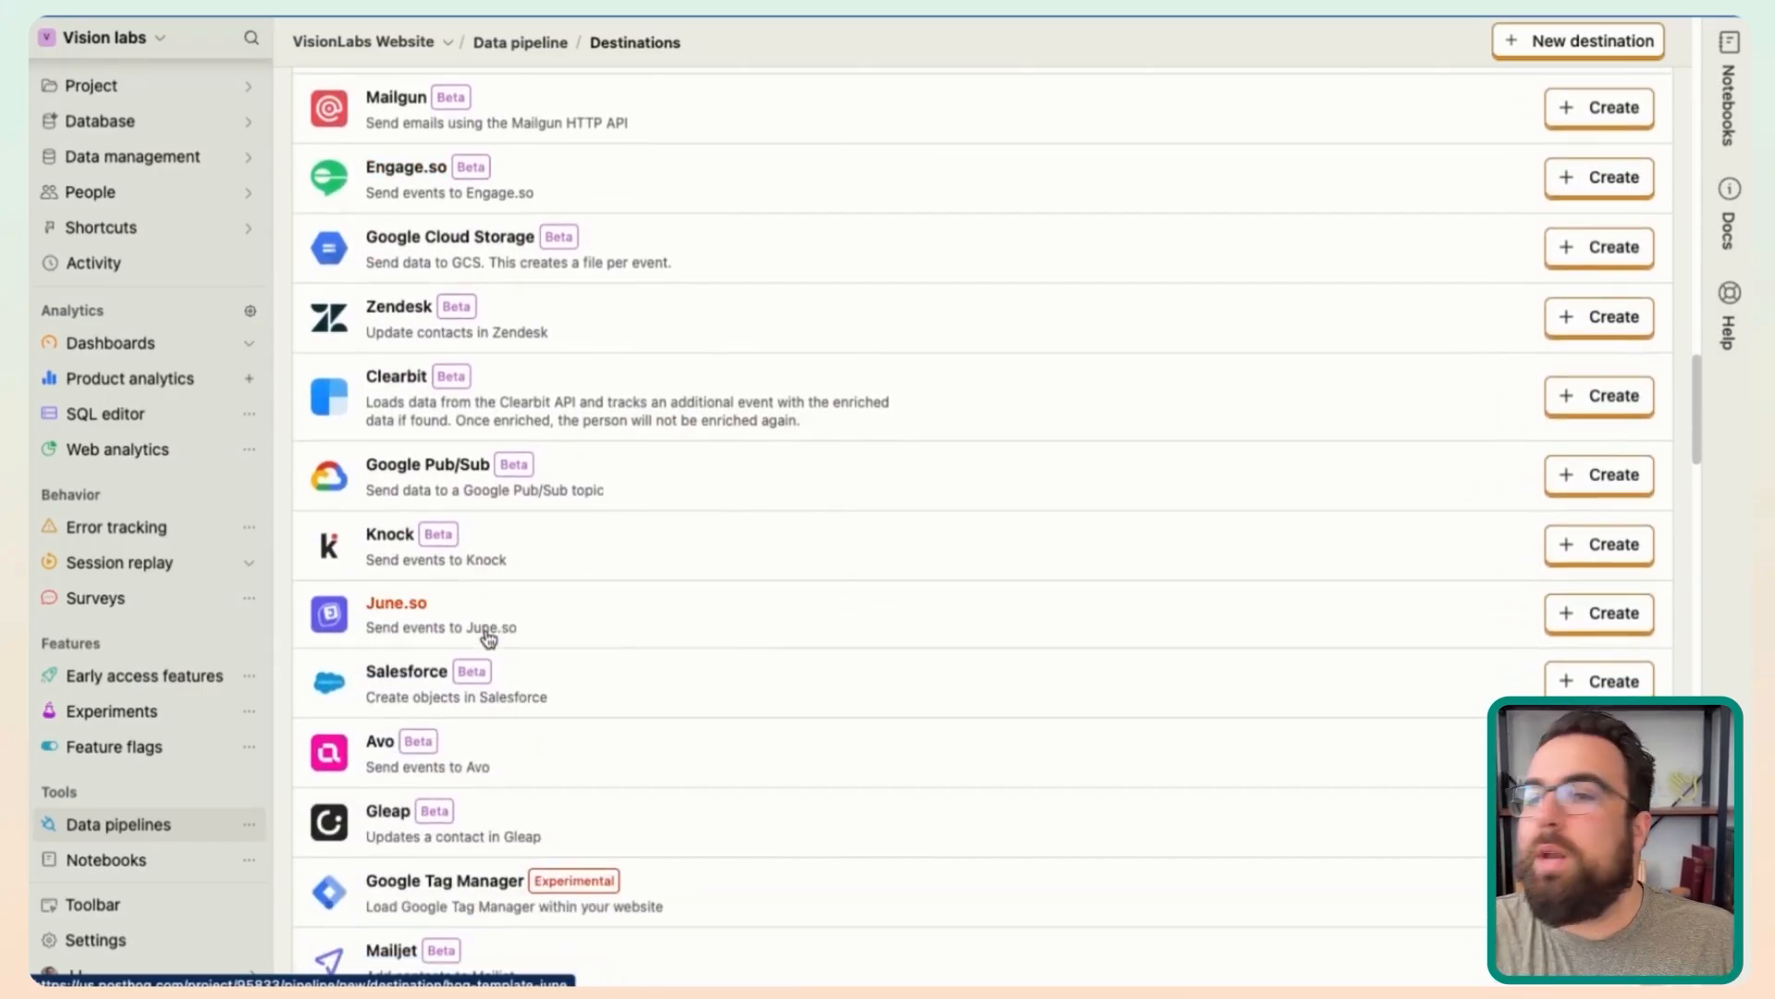
{"action": "scroll", "coordinate": [487, 638], "scroll_direction": "down", "scroll_amount": 3}
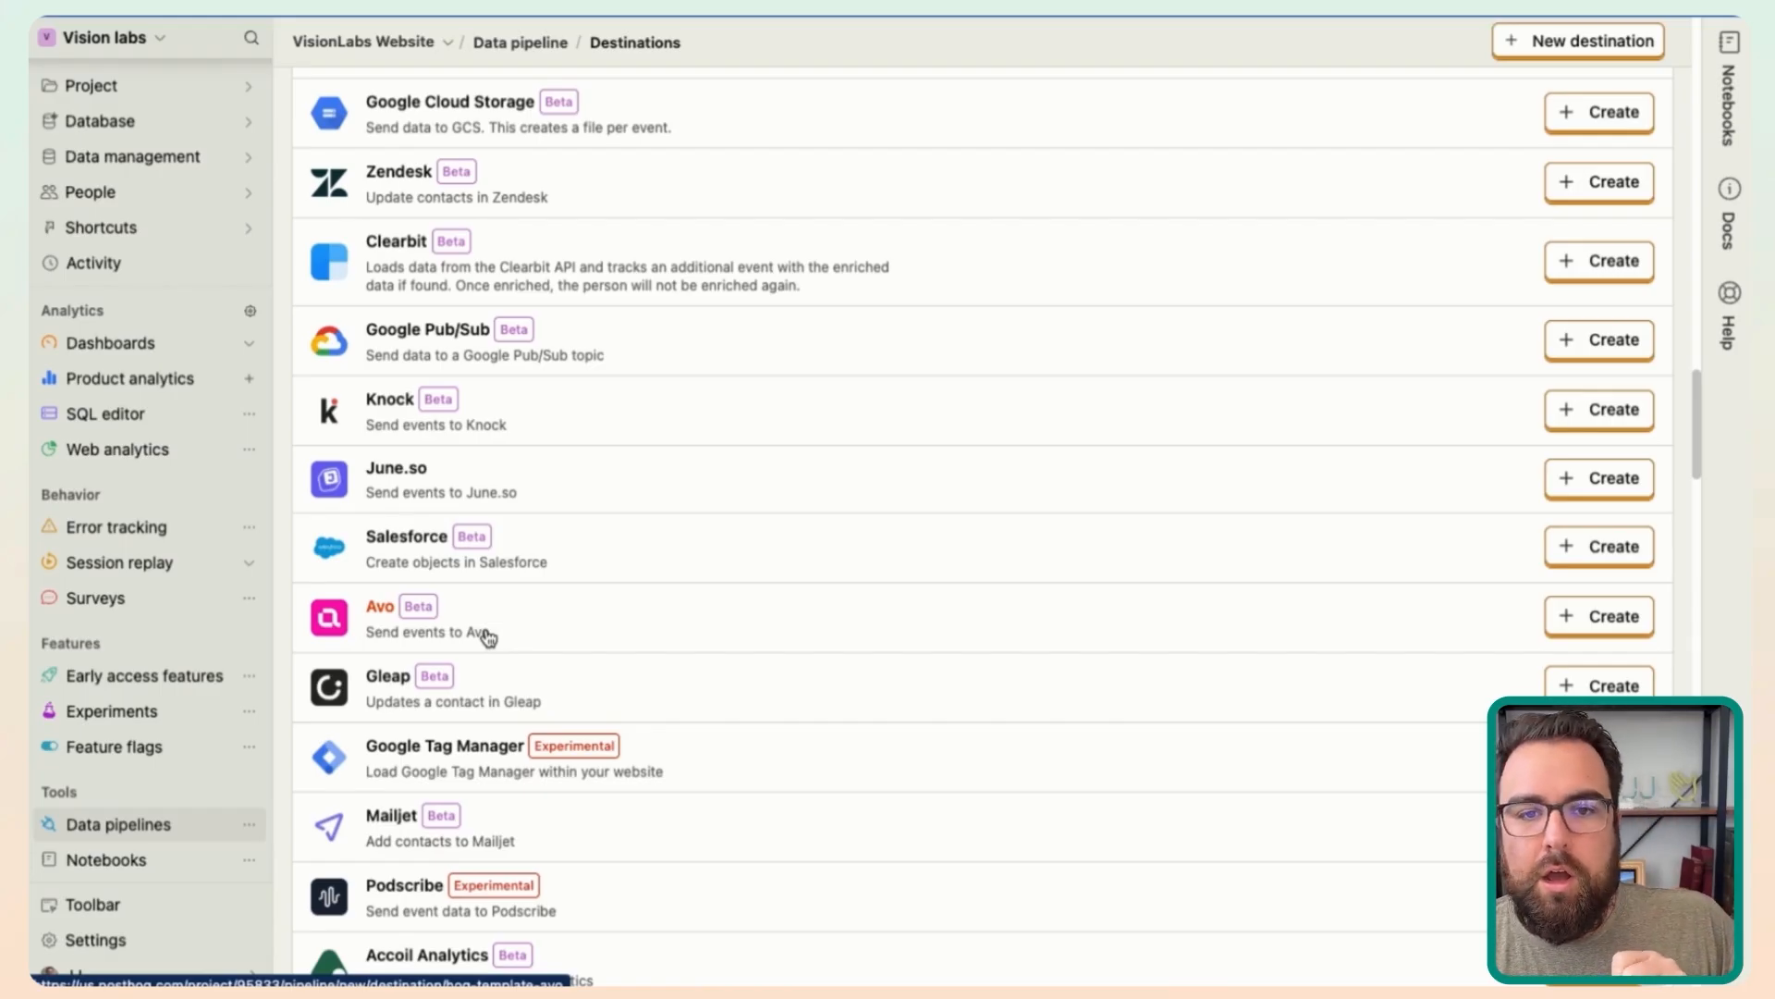
{"action": "scroll", "coordinate": [630, 828], "scroll_direction": "down", "scroll_amount": 10}
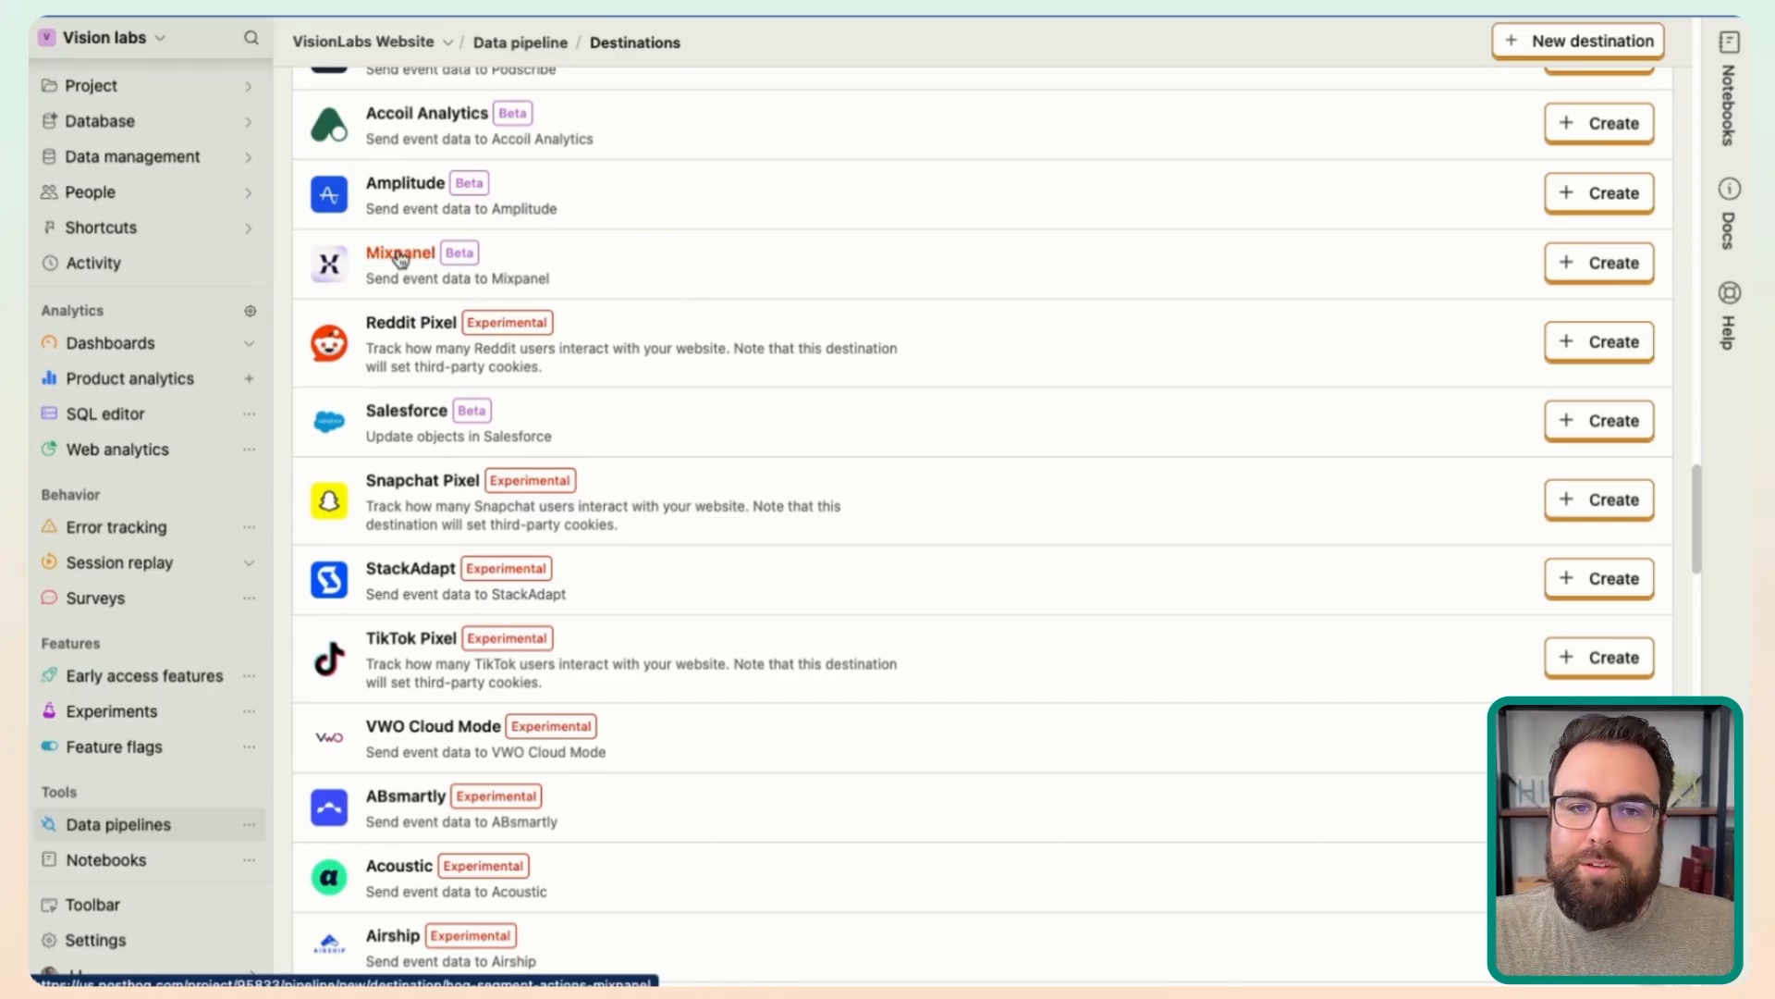
{"action": "scroll", "coordinate": [399, 259], "scroll_direction": "down", "scroll_amount": 2}
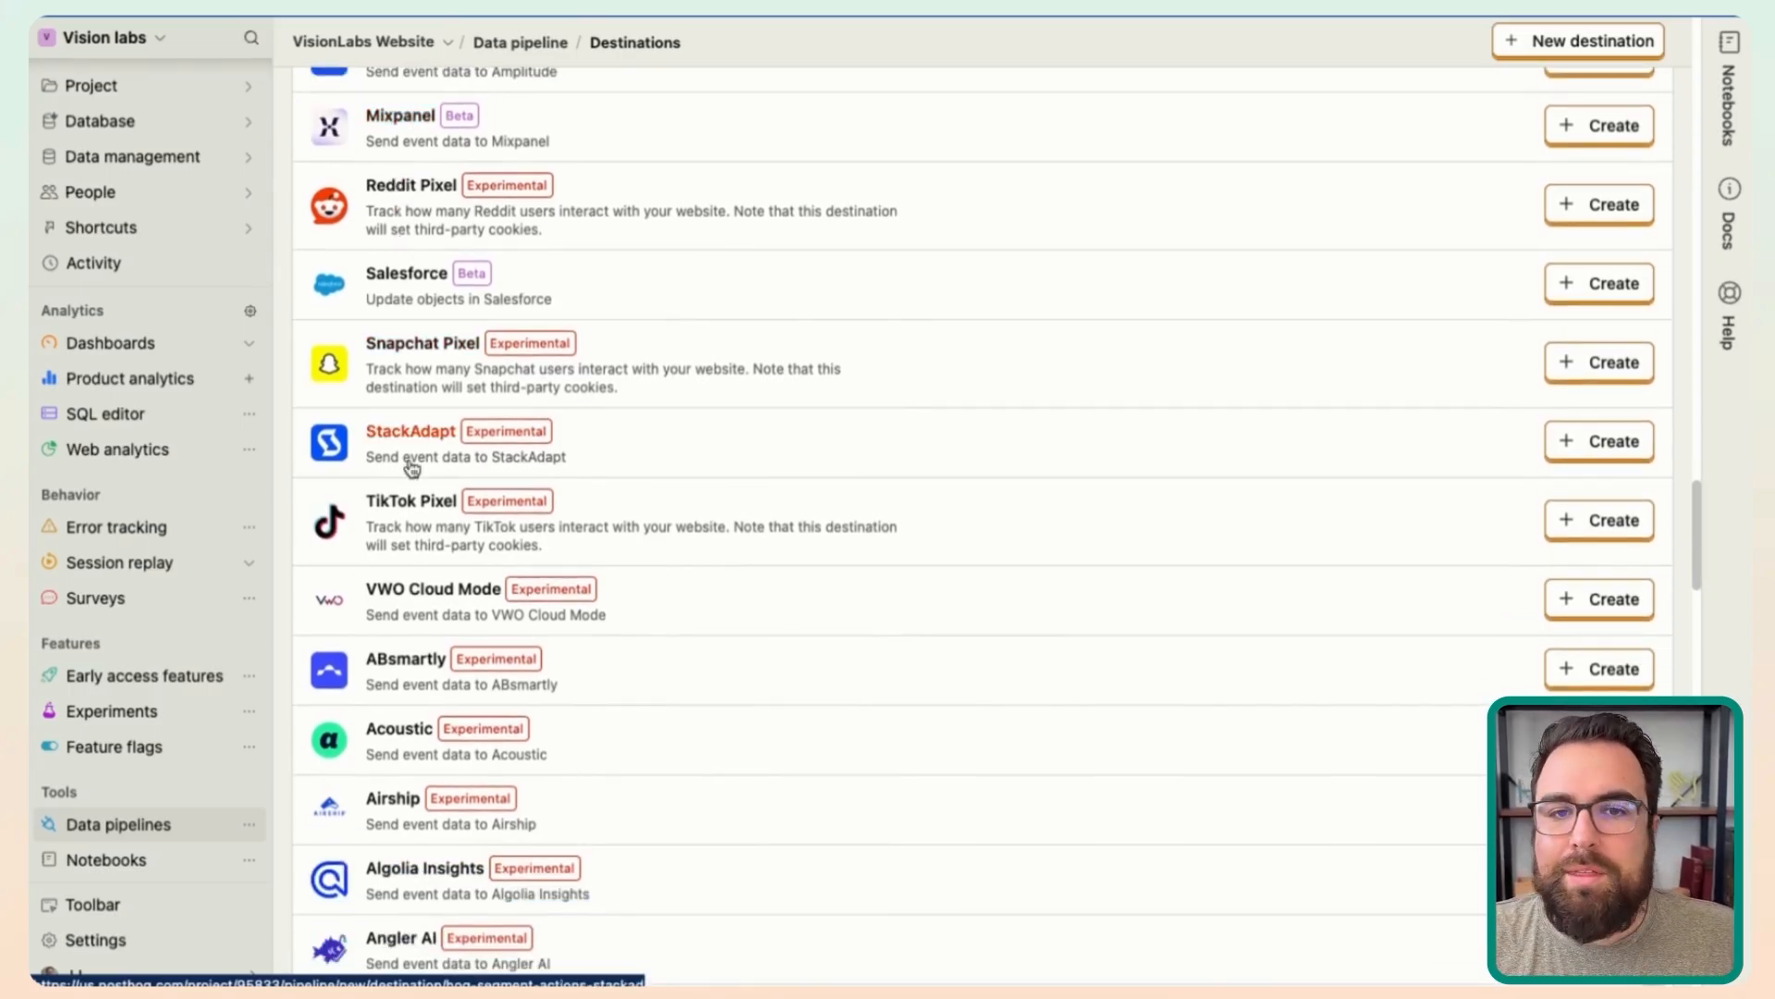
{"action": "scroll", "coordinate": [395, 562], "scroll_direction": "down", "scroll_amount": 7}
{"action": "scroll", "coordinate": [394, 562], "scroll_direction": "down", "scroll_amount": 20}
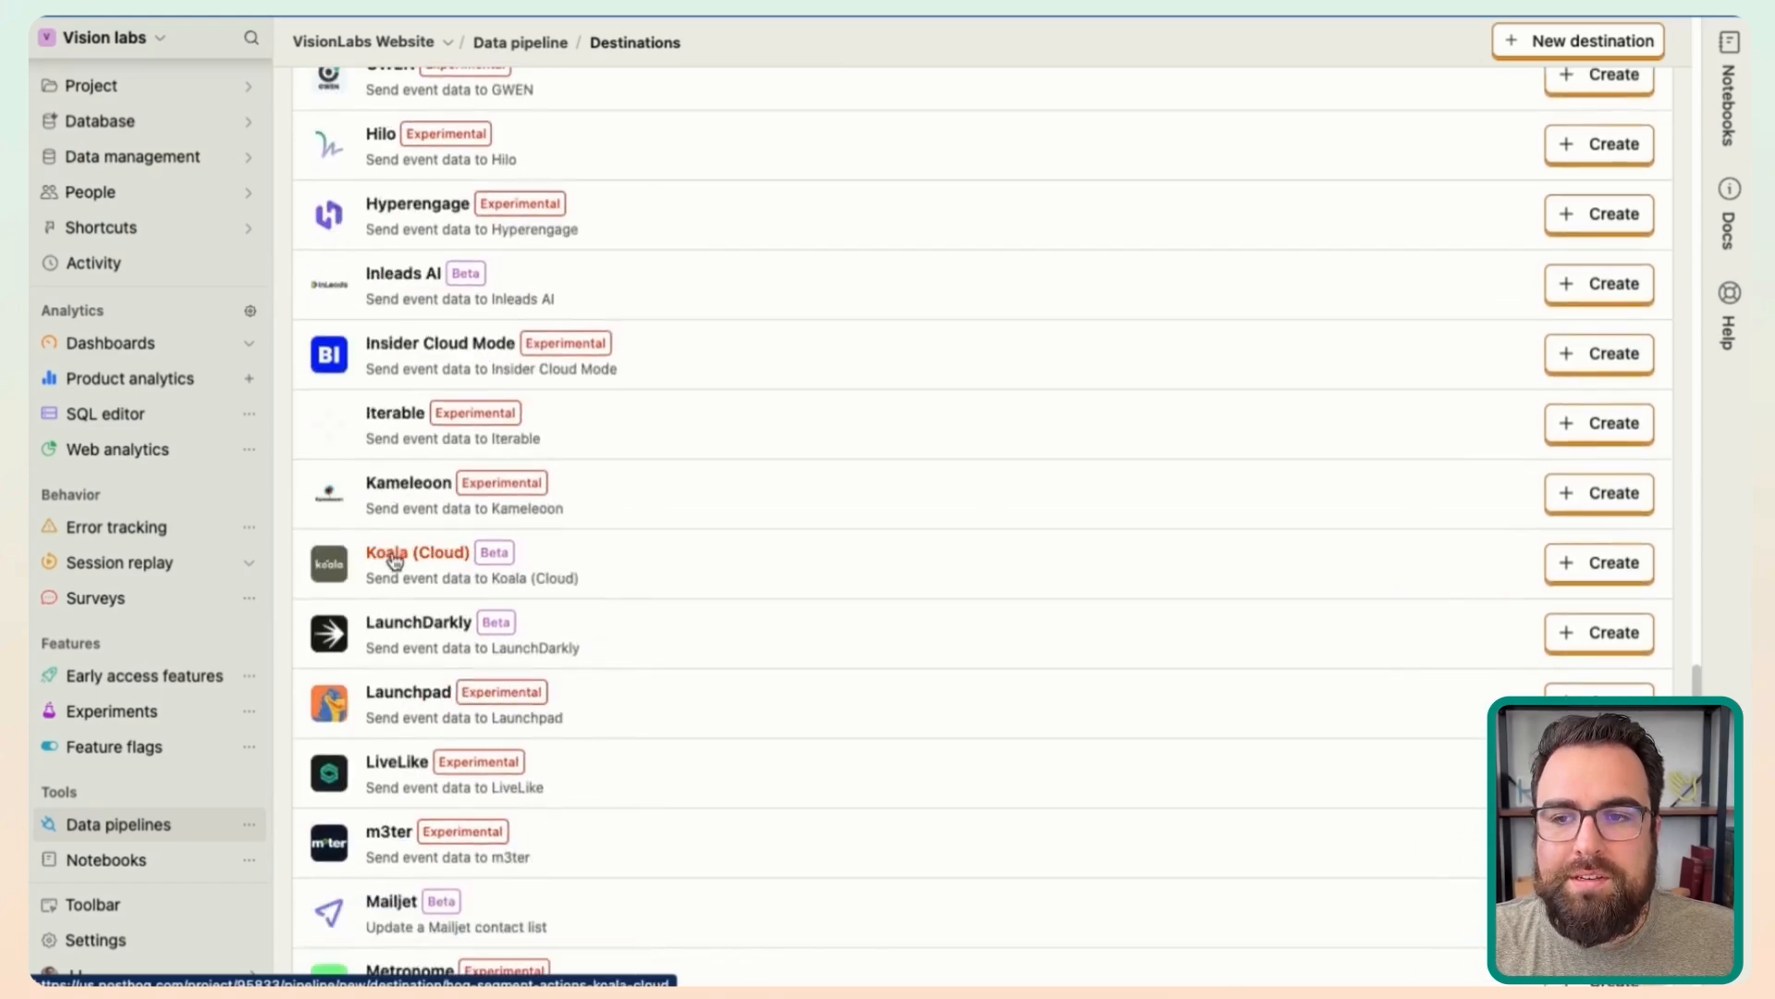
{"action": "scroll", "coordinate": [395, 561], "scroll_direction": "up", "scroll_amount": 20}
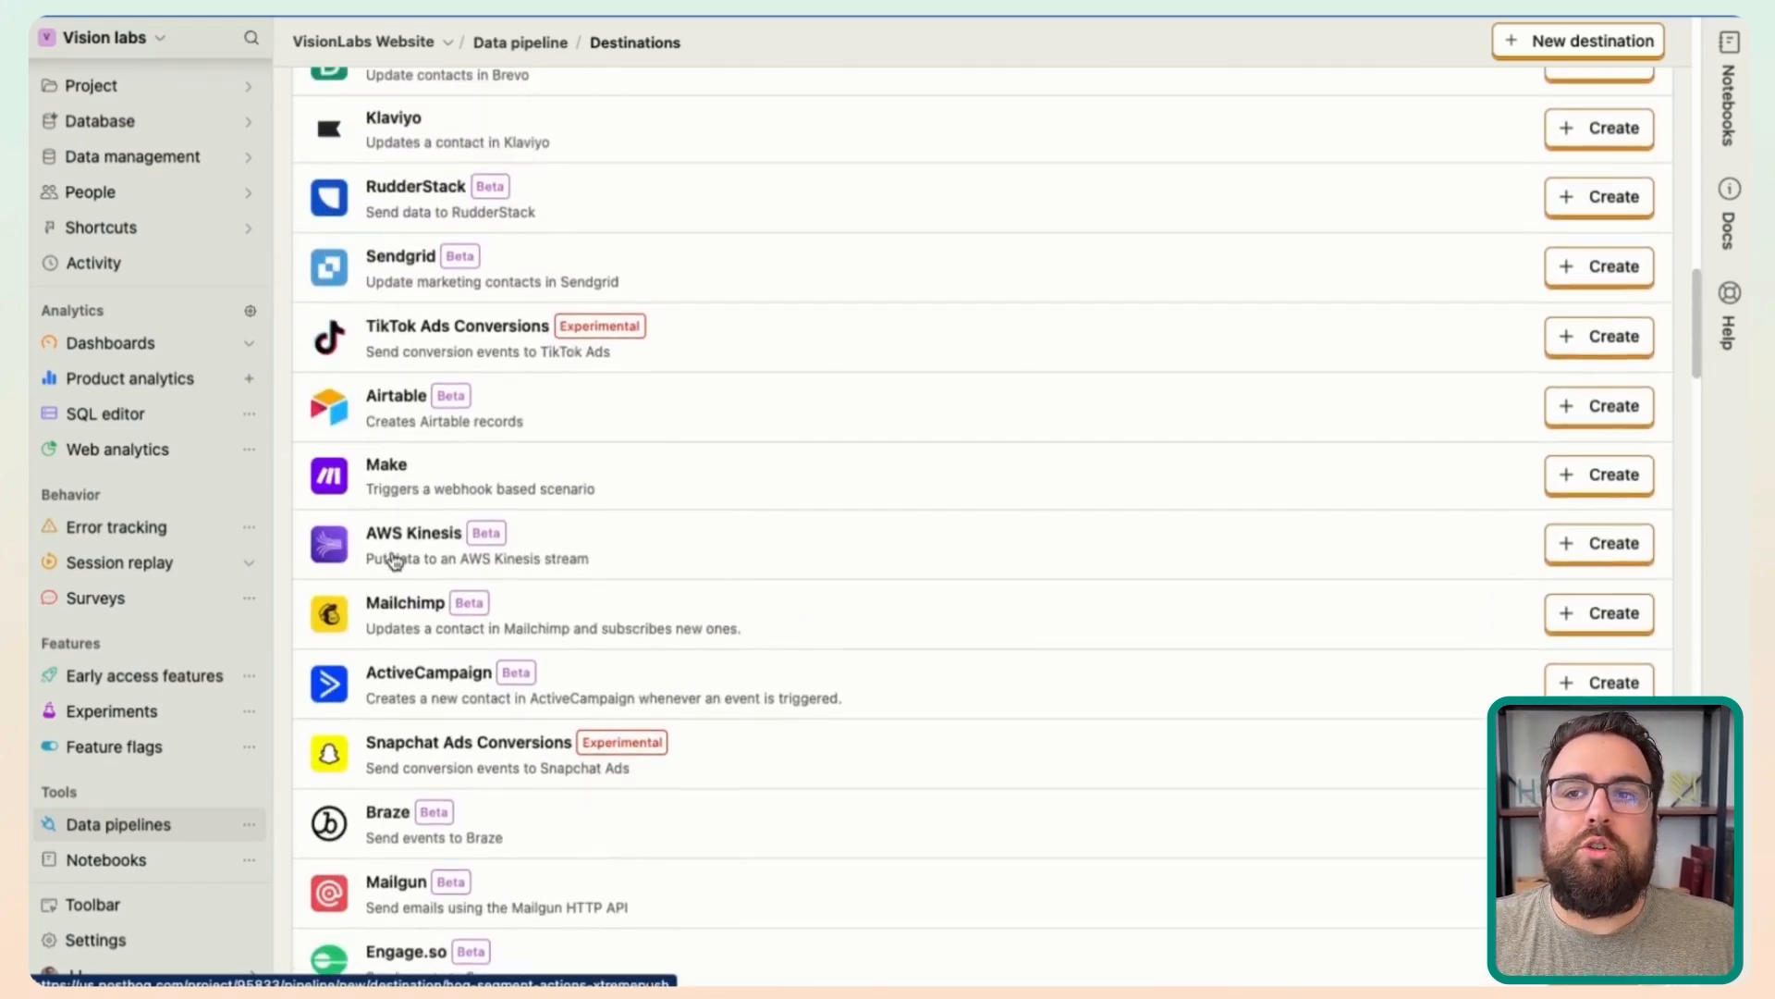
{"action": "scroll", "coordinate": [395, 562], "scroll_direction": "down", "scroll_amount": 20}
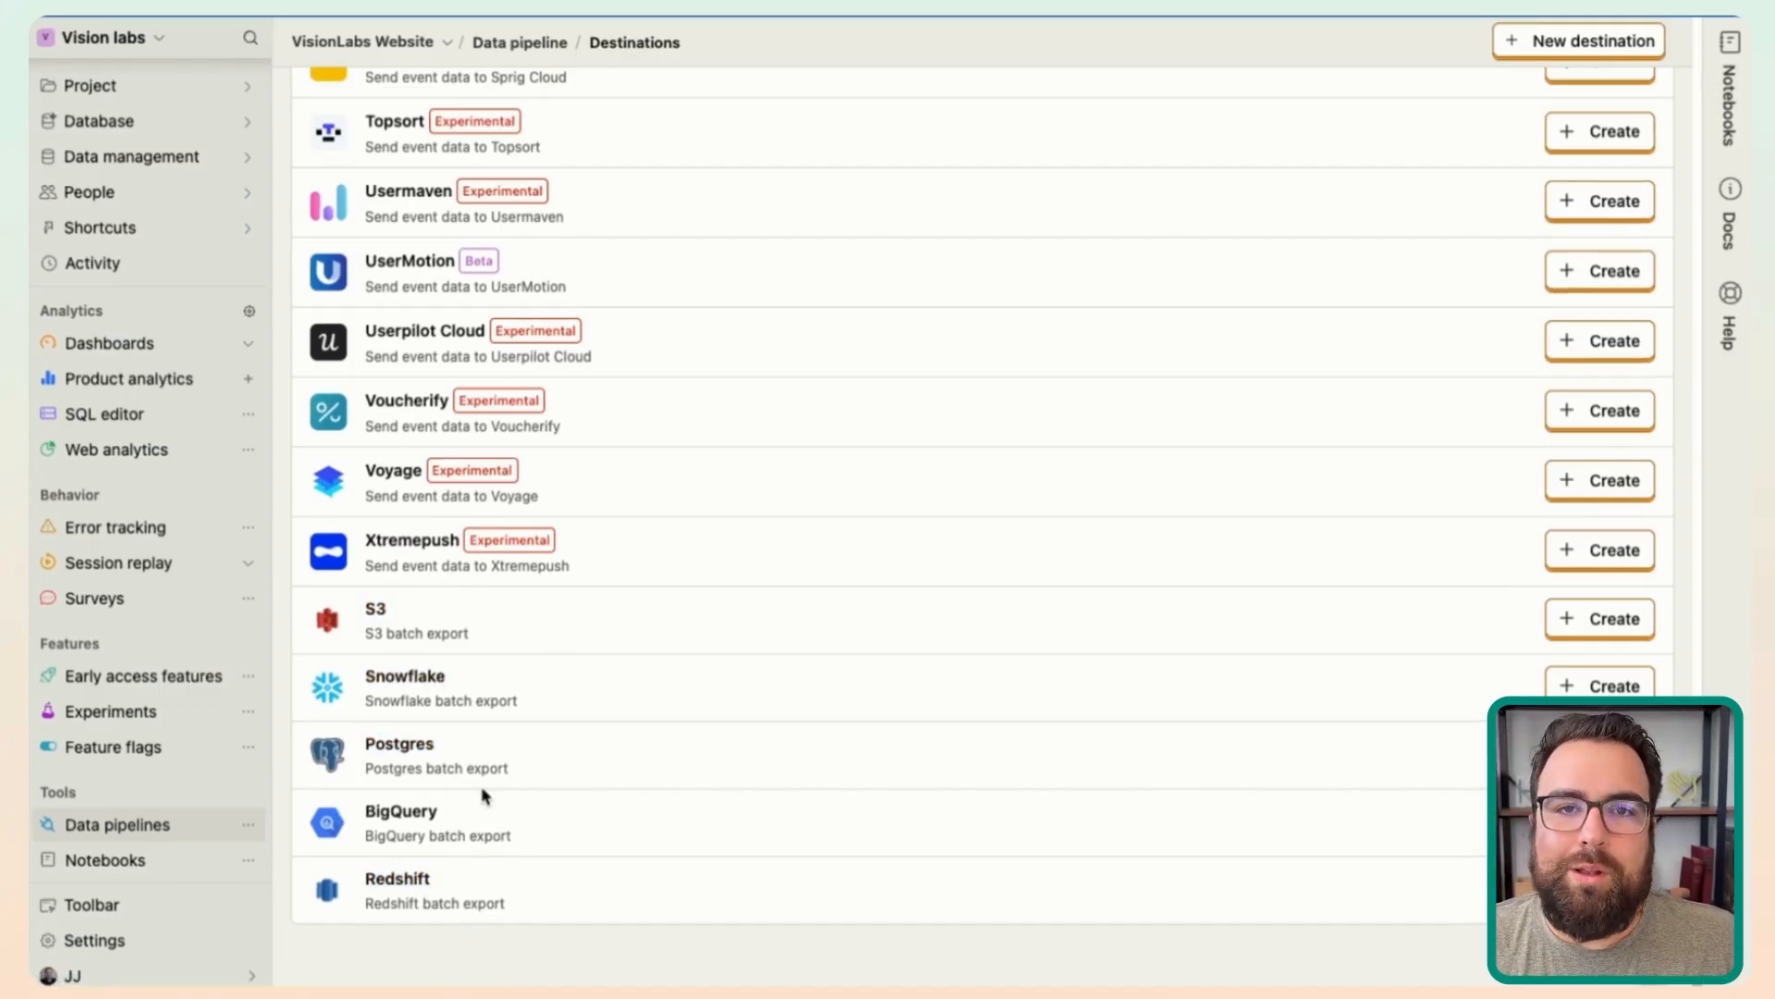
{"action": "scroll", "coordinate": [485, 794], "scroll_direction": "up", "scroll_amount": 1}
{"action": "scroll", "coordinate": [481, 790], "scroll_direction": "up", "scroll_amount": 20}
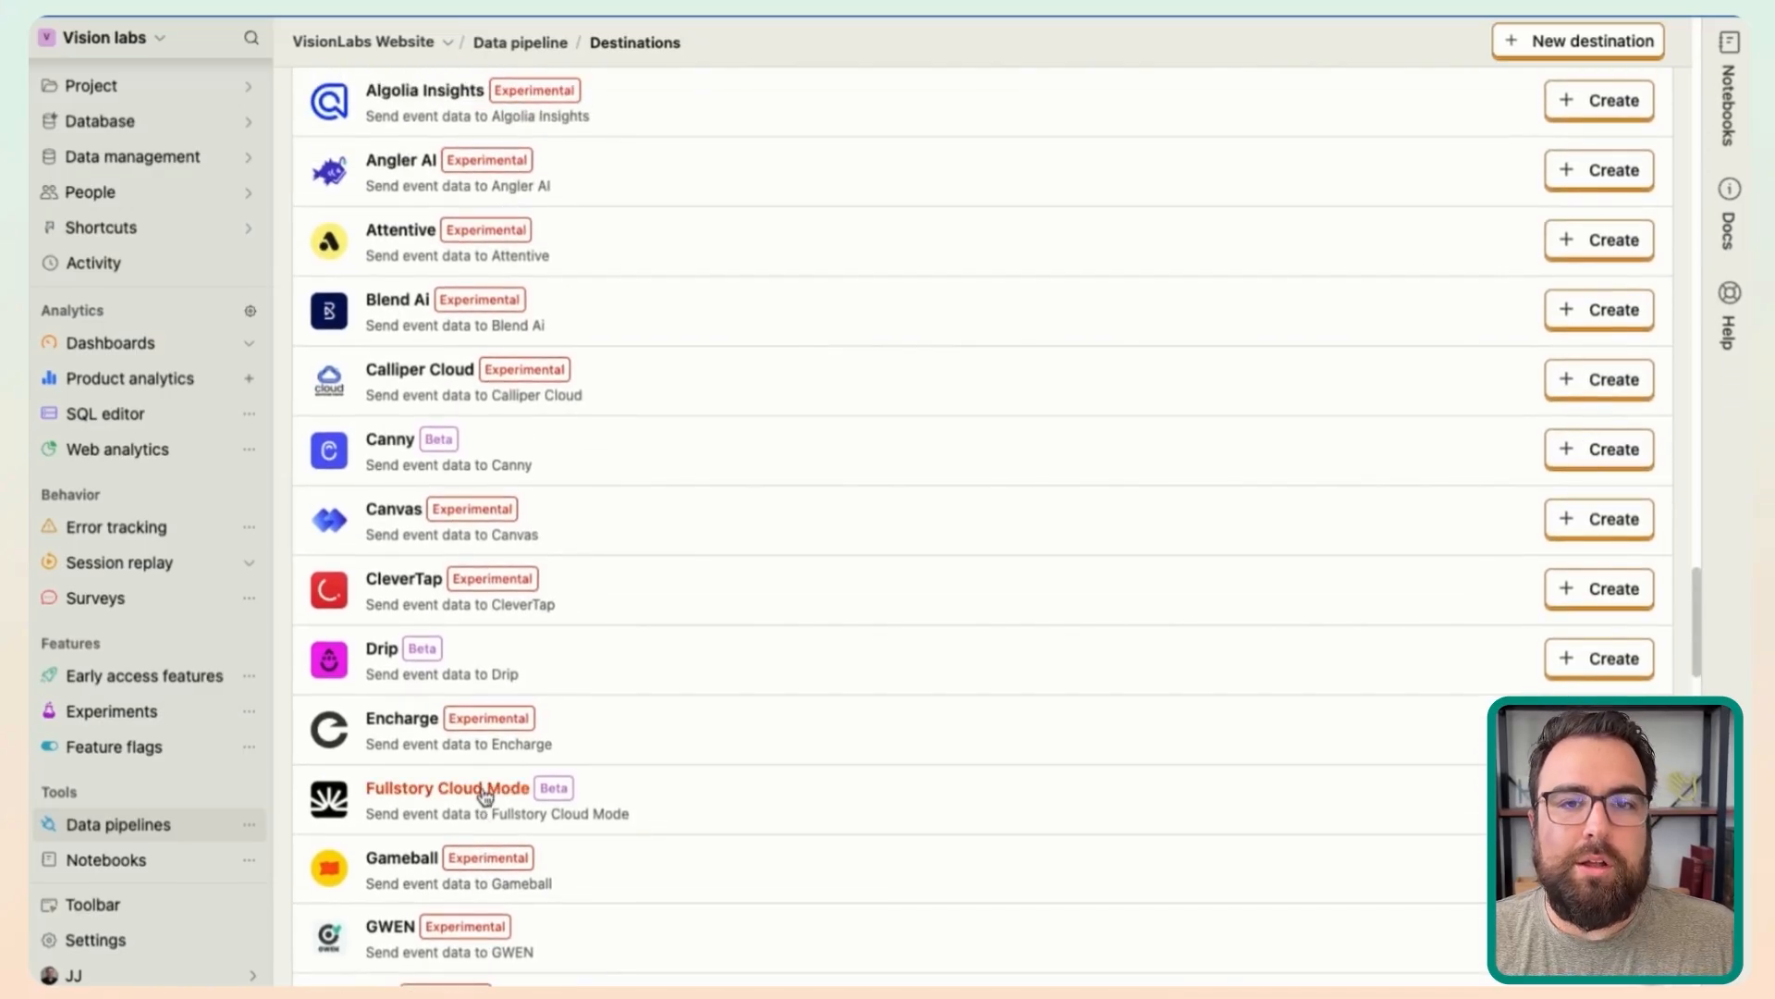
{"action": "scroll", "coordinate": [407, 483], "scroll_direction": "up", "scroll_amount": 20}
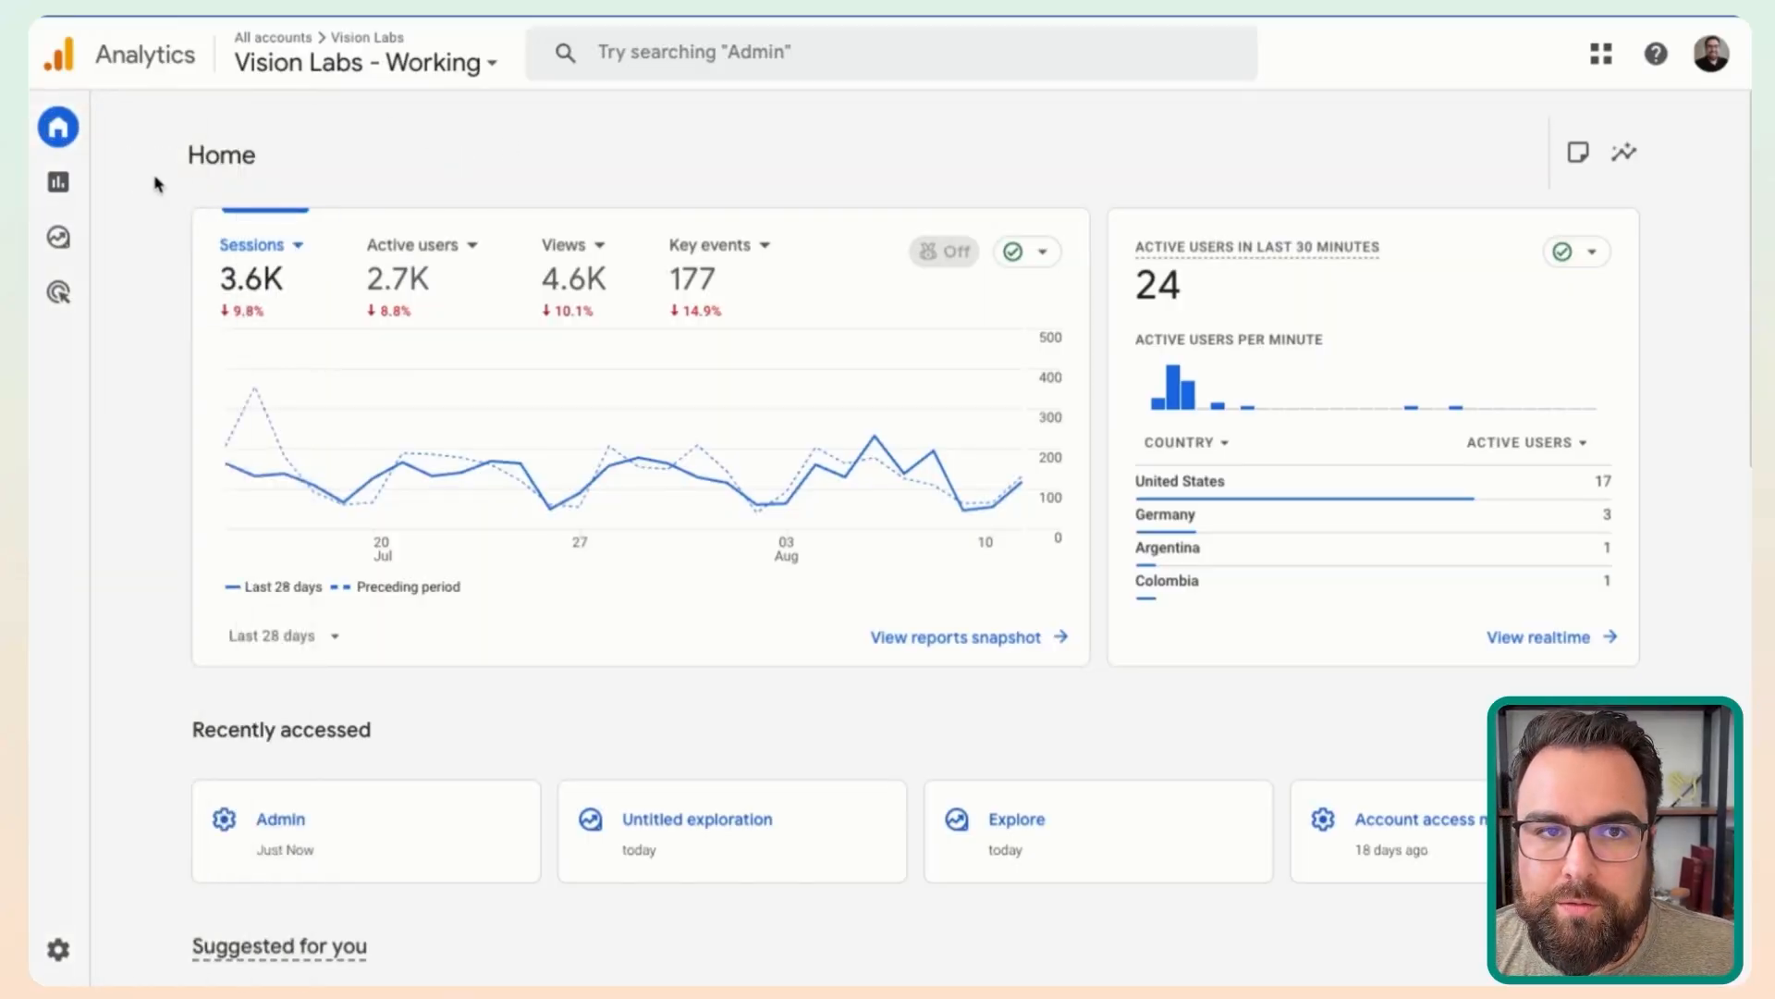
- Open the Acquisition overview report among the Google Analytics life cycle reports
{"action": "mouse_move", "coordinate": [77, 140]}
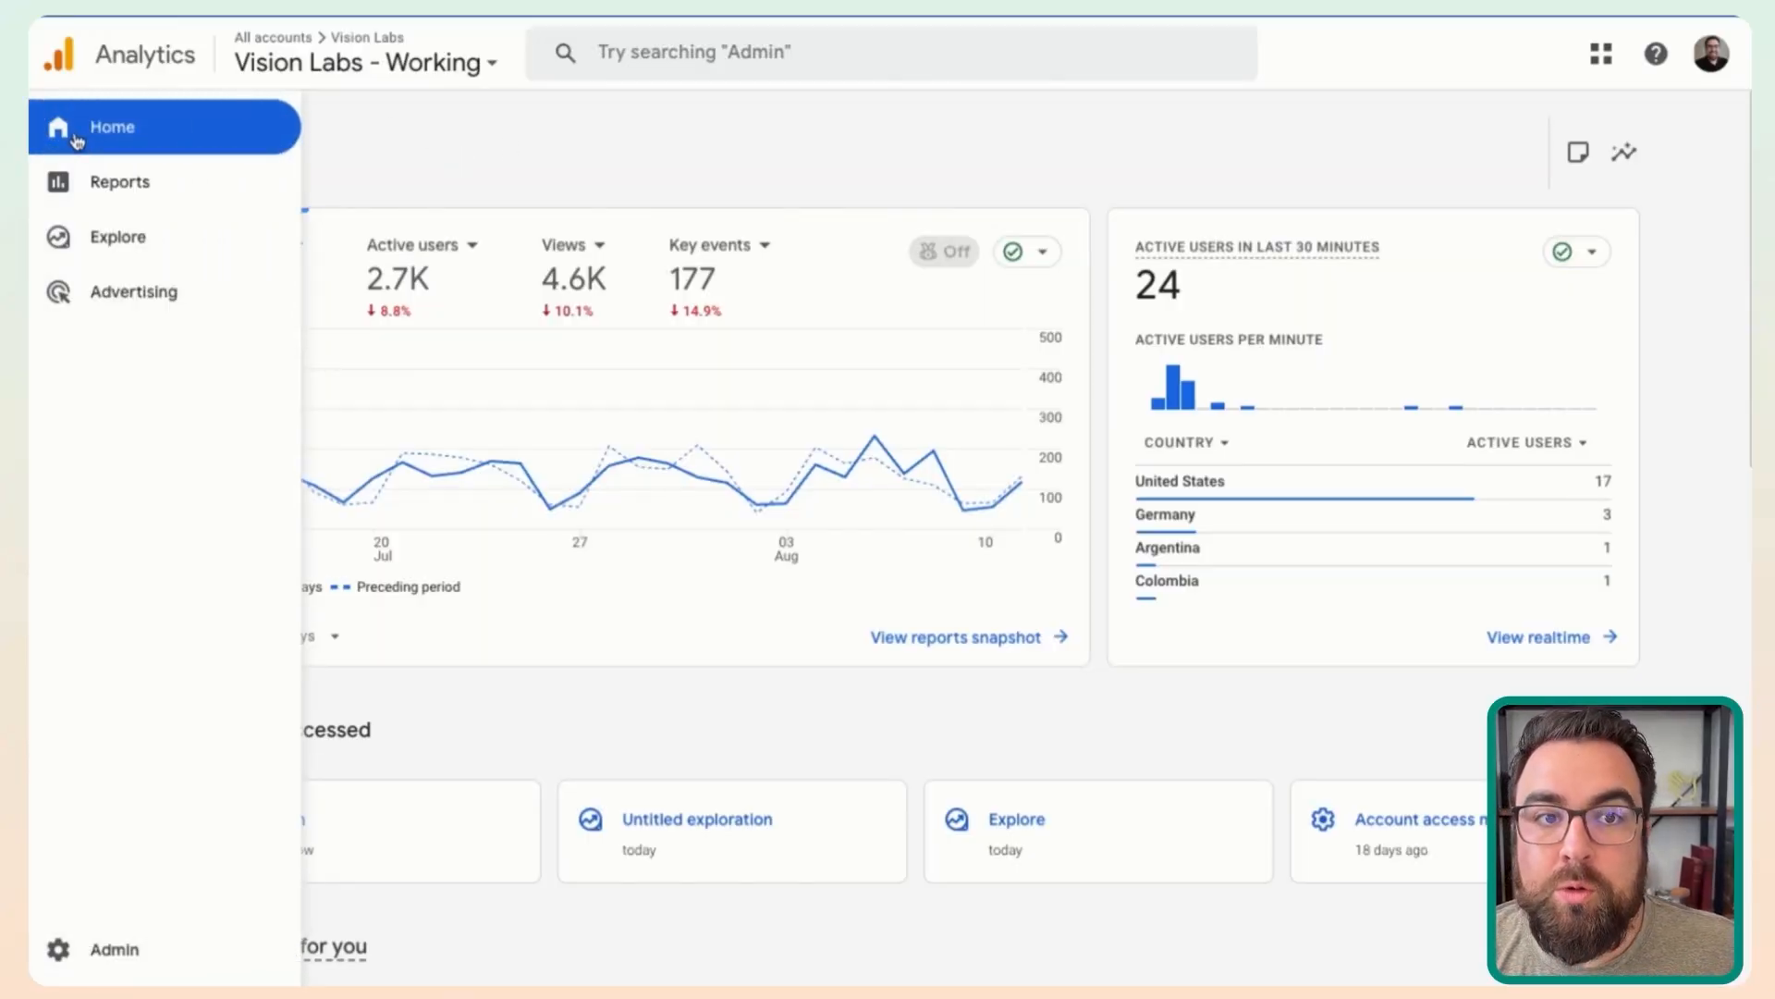
{"action": "left_click", "coordinate": [132, 192]}
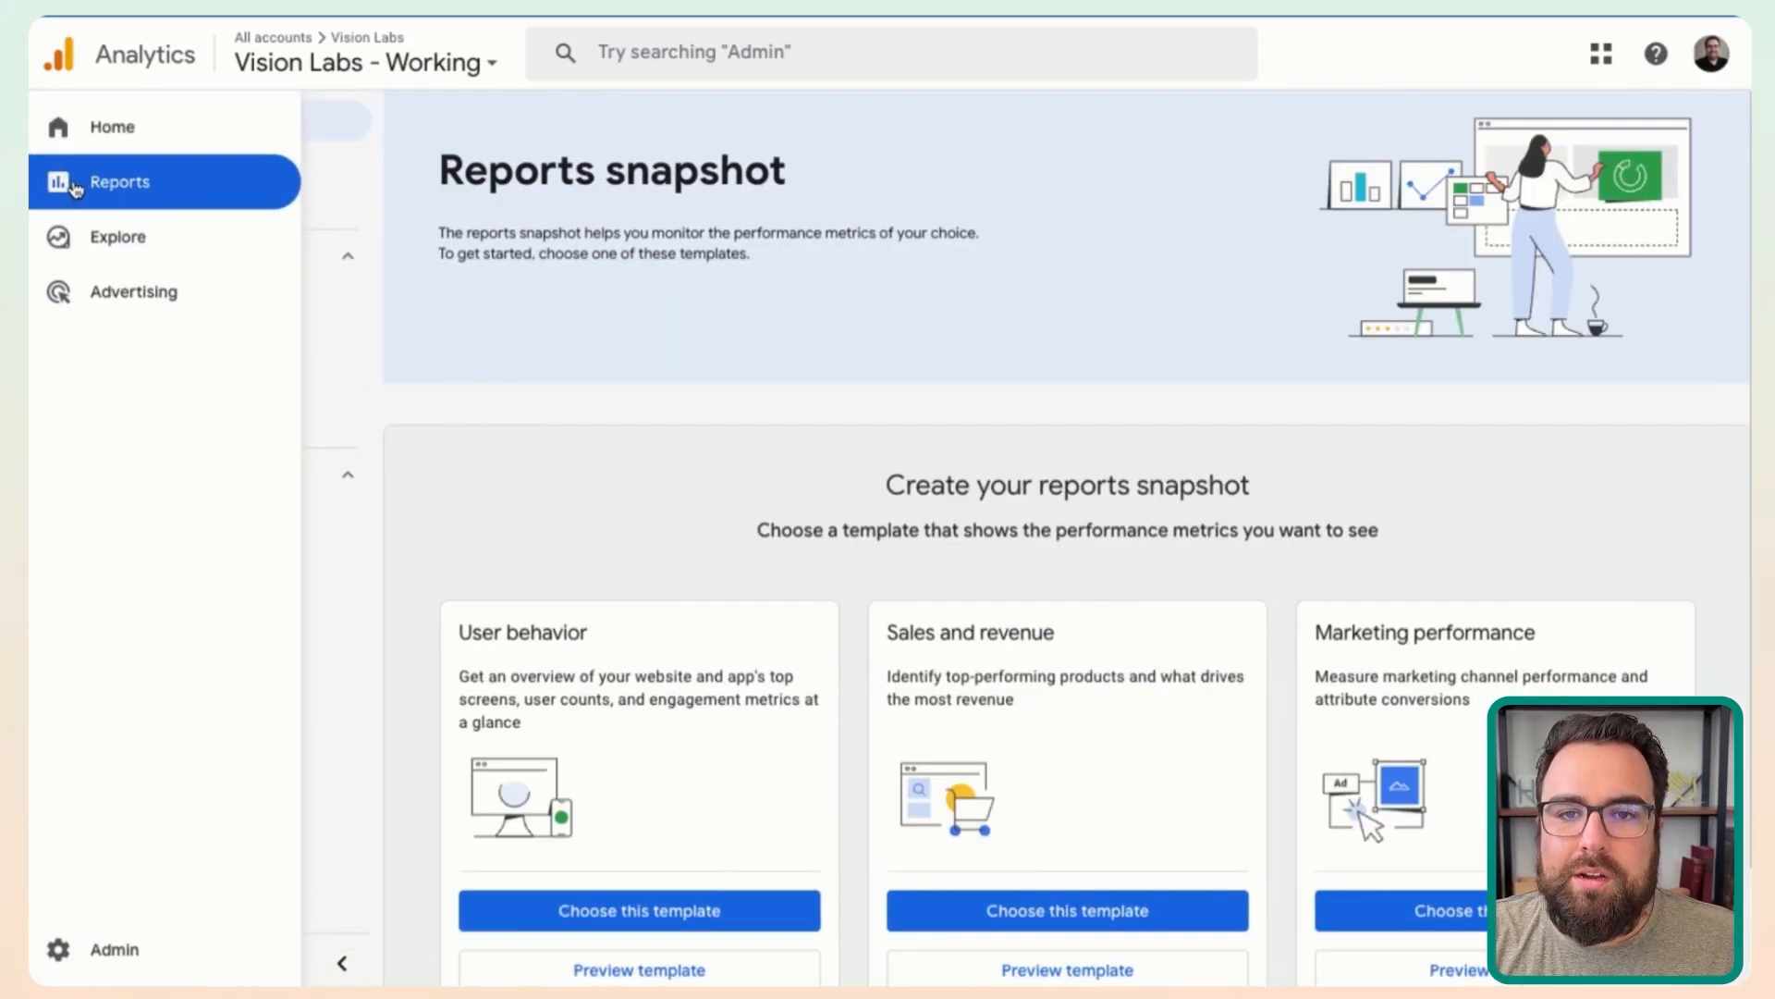
{"action": "left_click", "coordinate": [120, 298]}
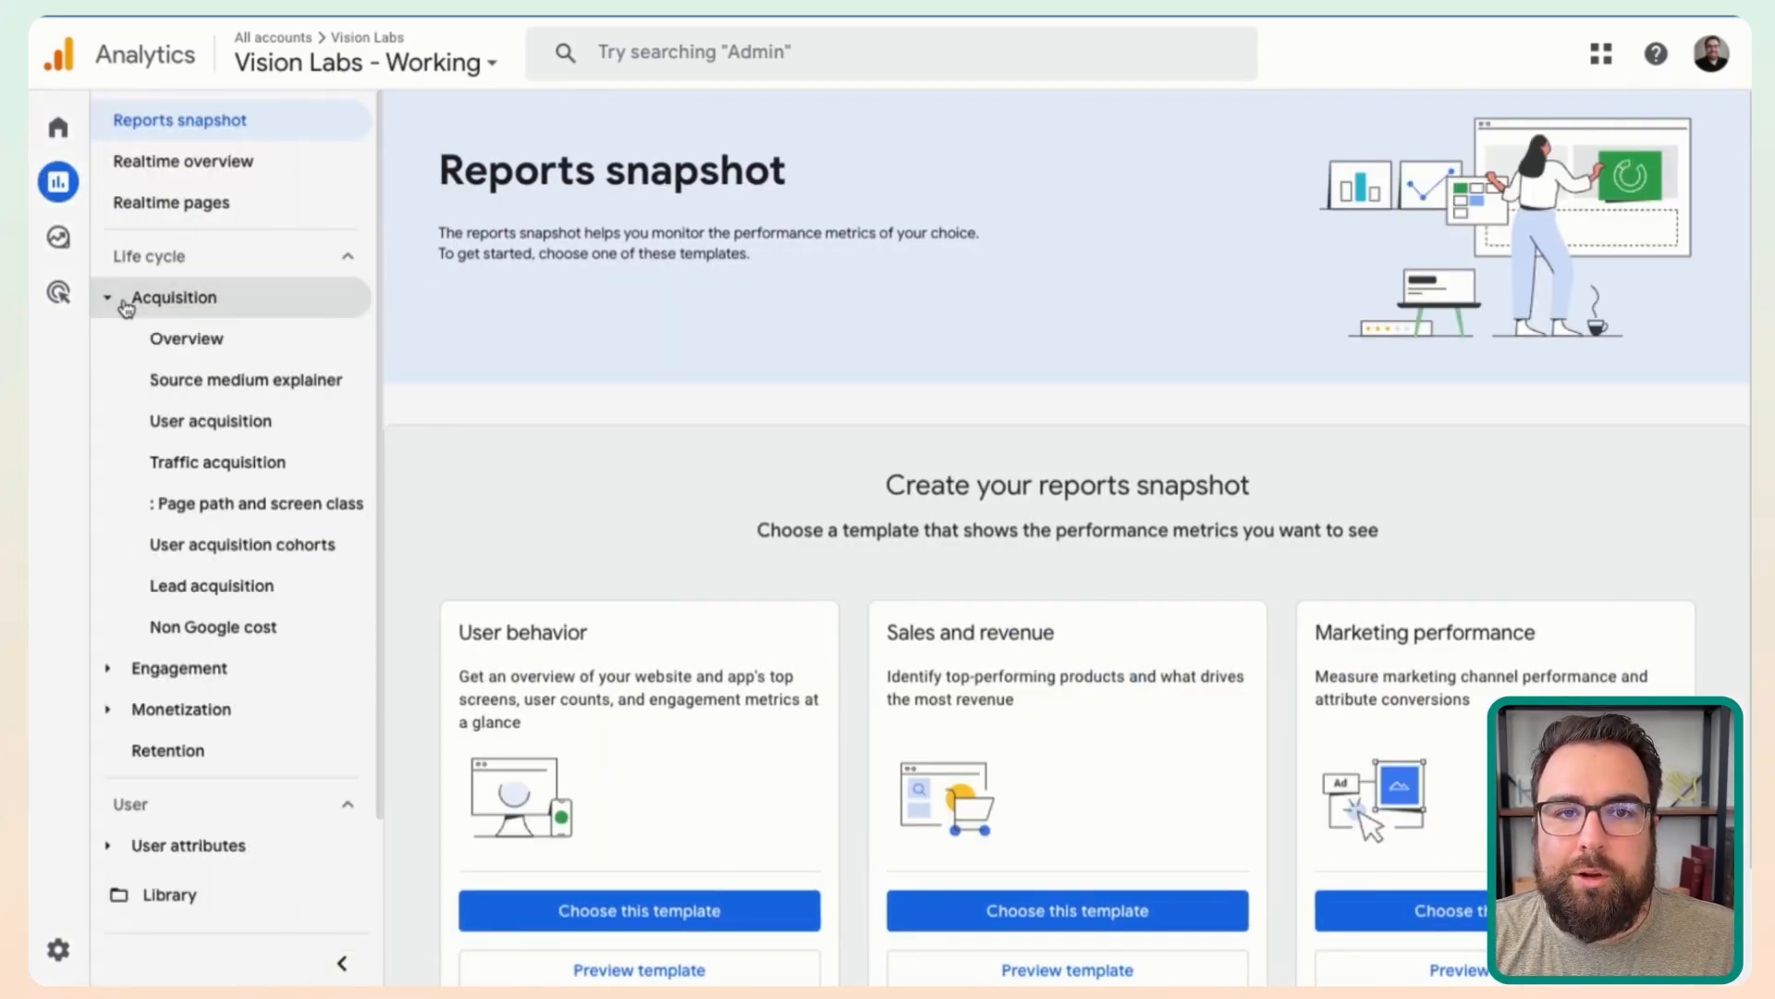
{"action": "left_click", "coordinate": [213, 338]}
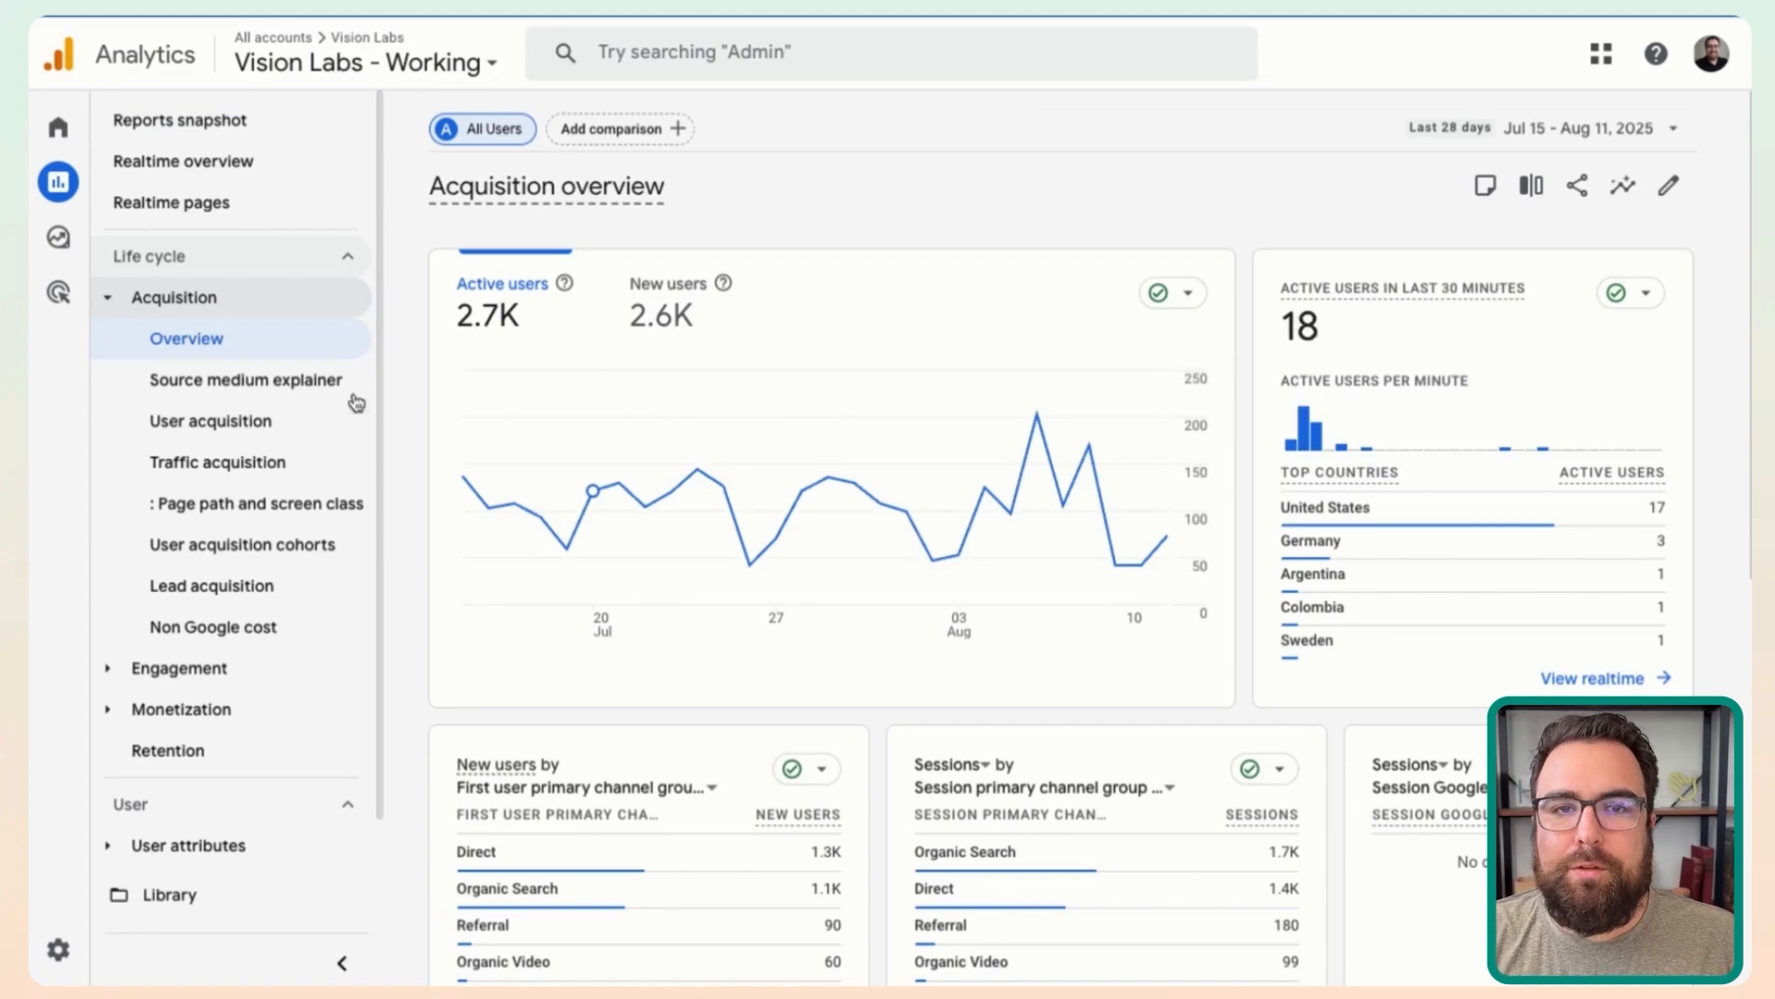
- Open the Acquisition overview report for customization, review its cards, and return to the report without saving
{"action": "scroll", "coordinate": [750, 756], "scroll_direction": "down", "scroll_amount": 1}
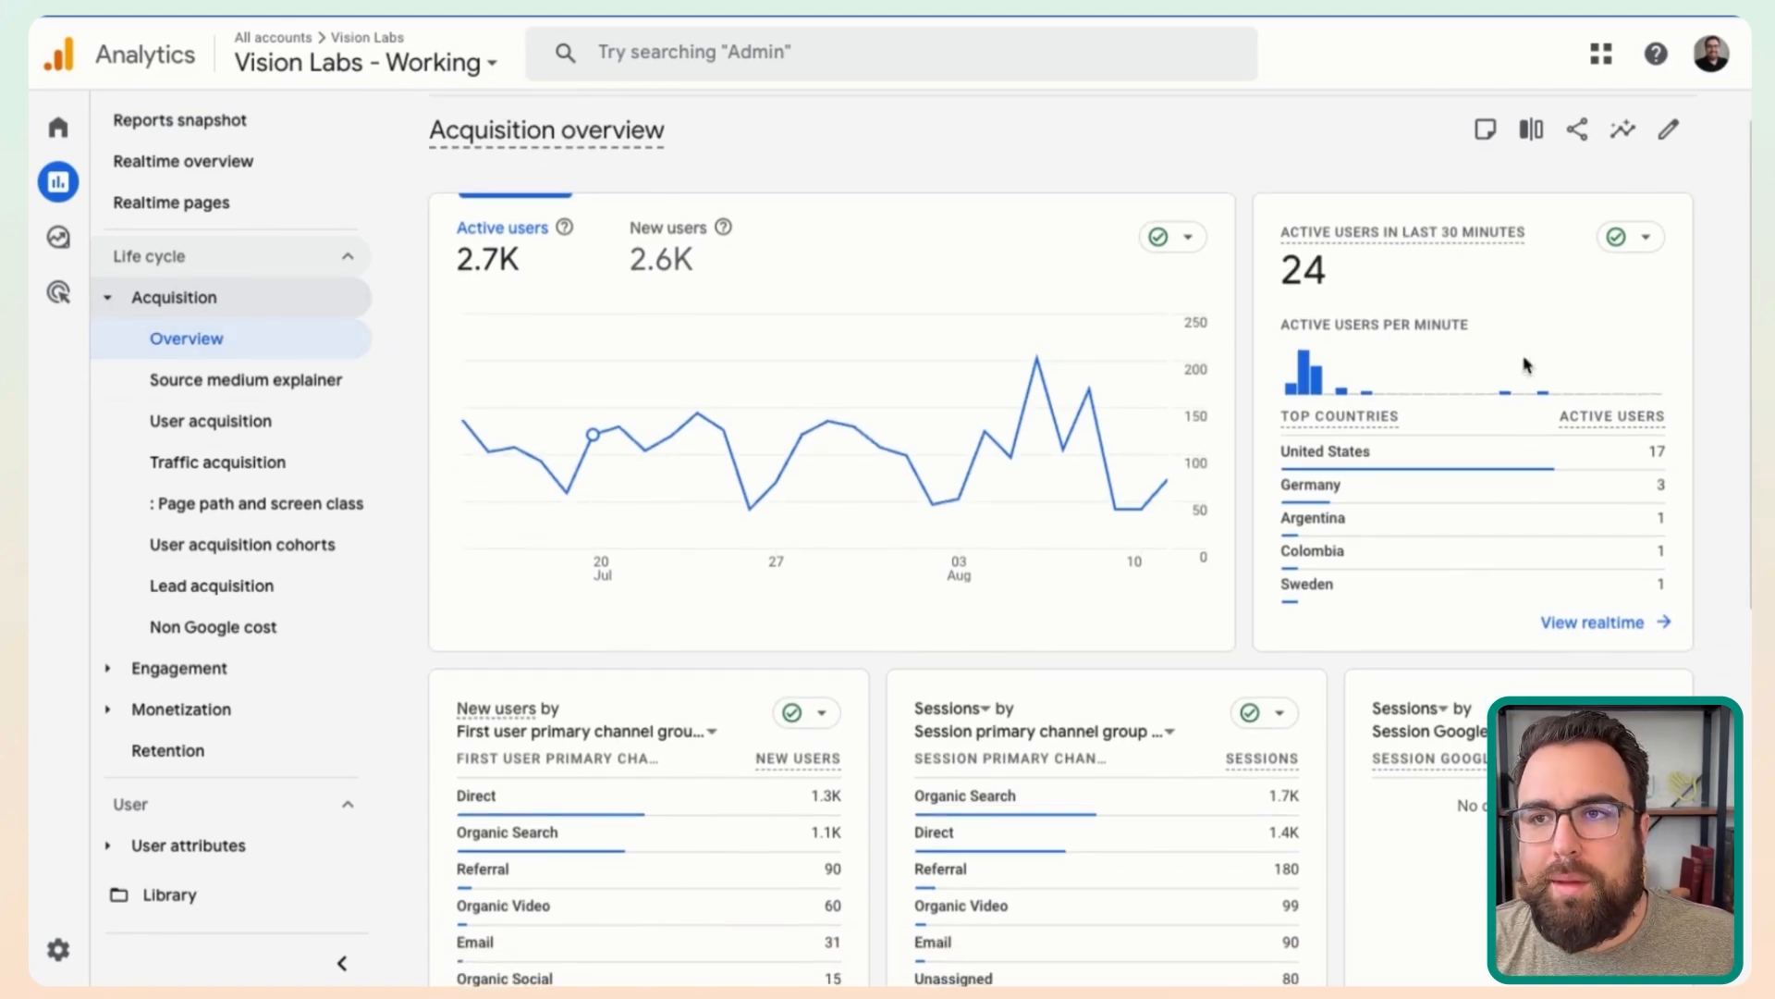
{"action": "left_click", "coordinate": [1688, 146]}
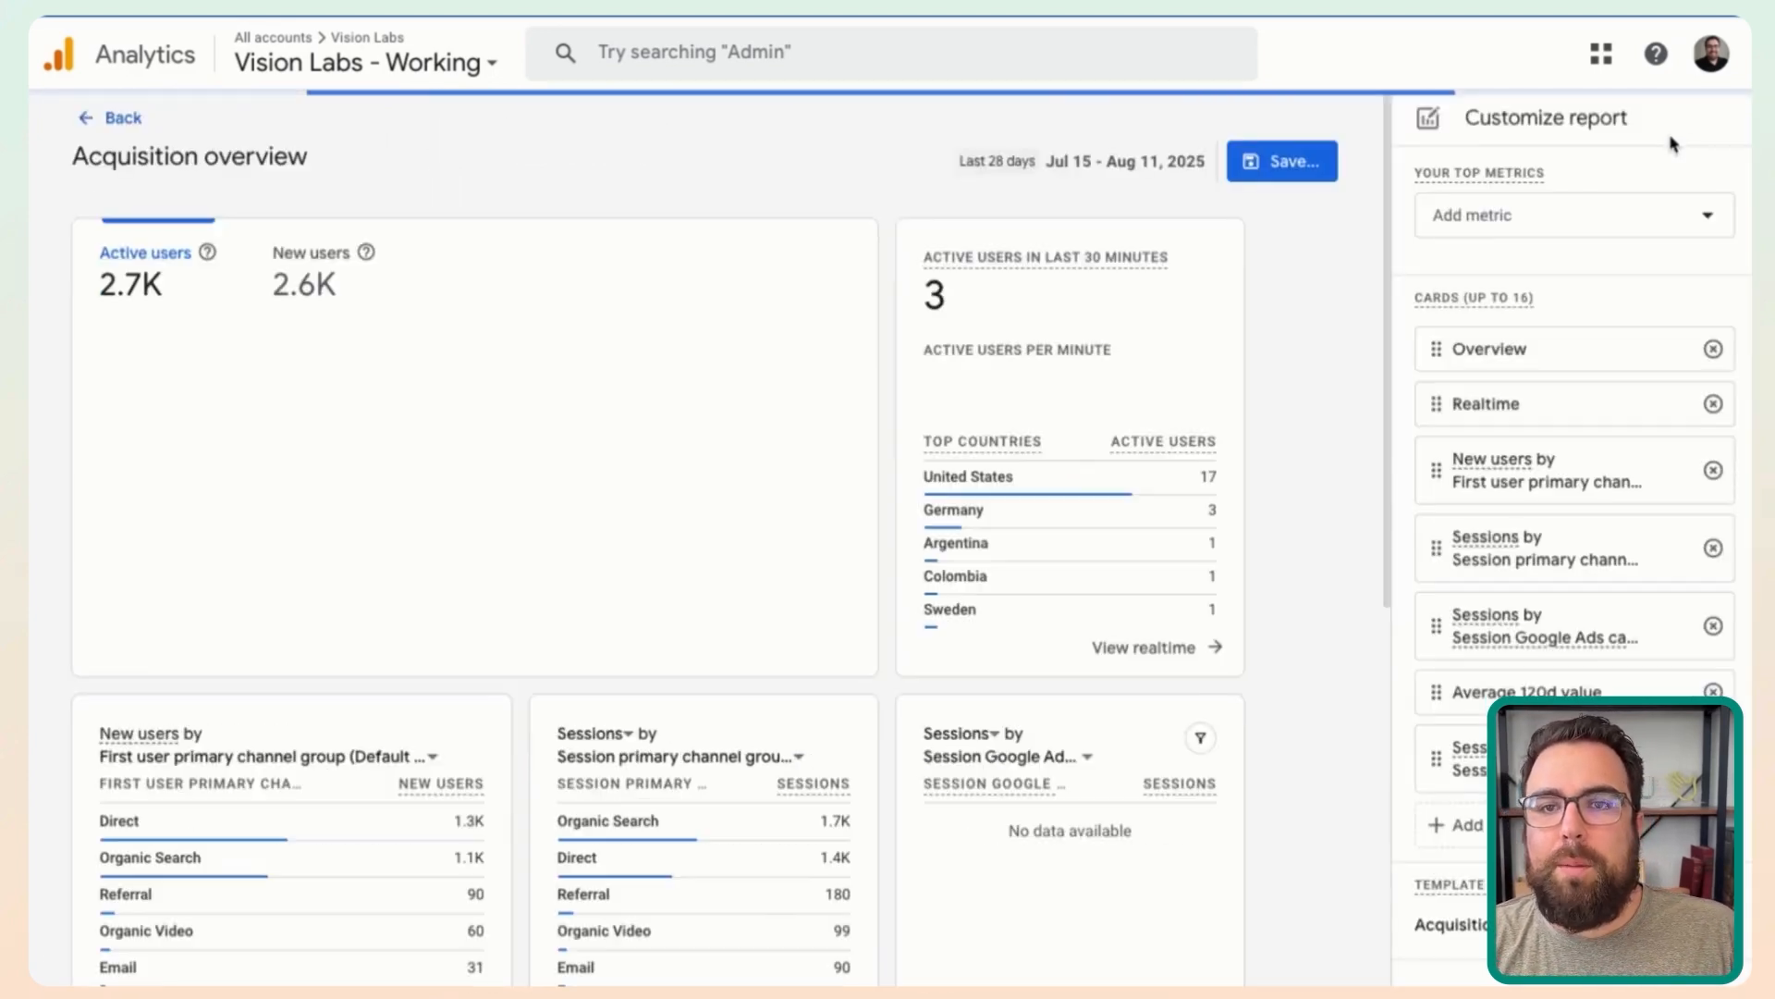
{"action": "scroll", "coordinate": [1229, 620], "scroll_direction": "down", "scroll_amount": 5}
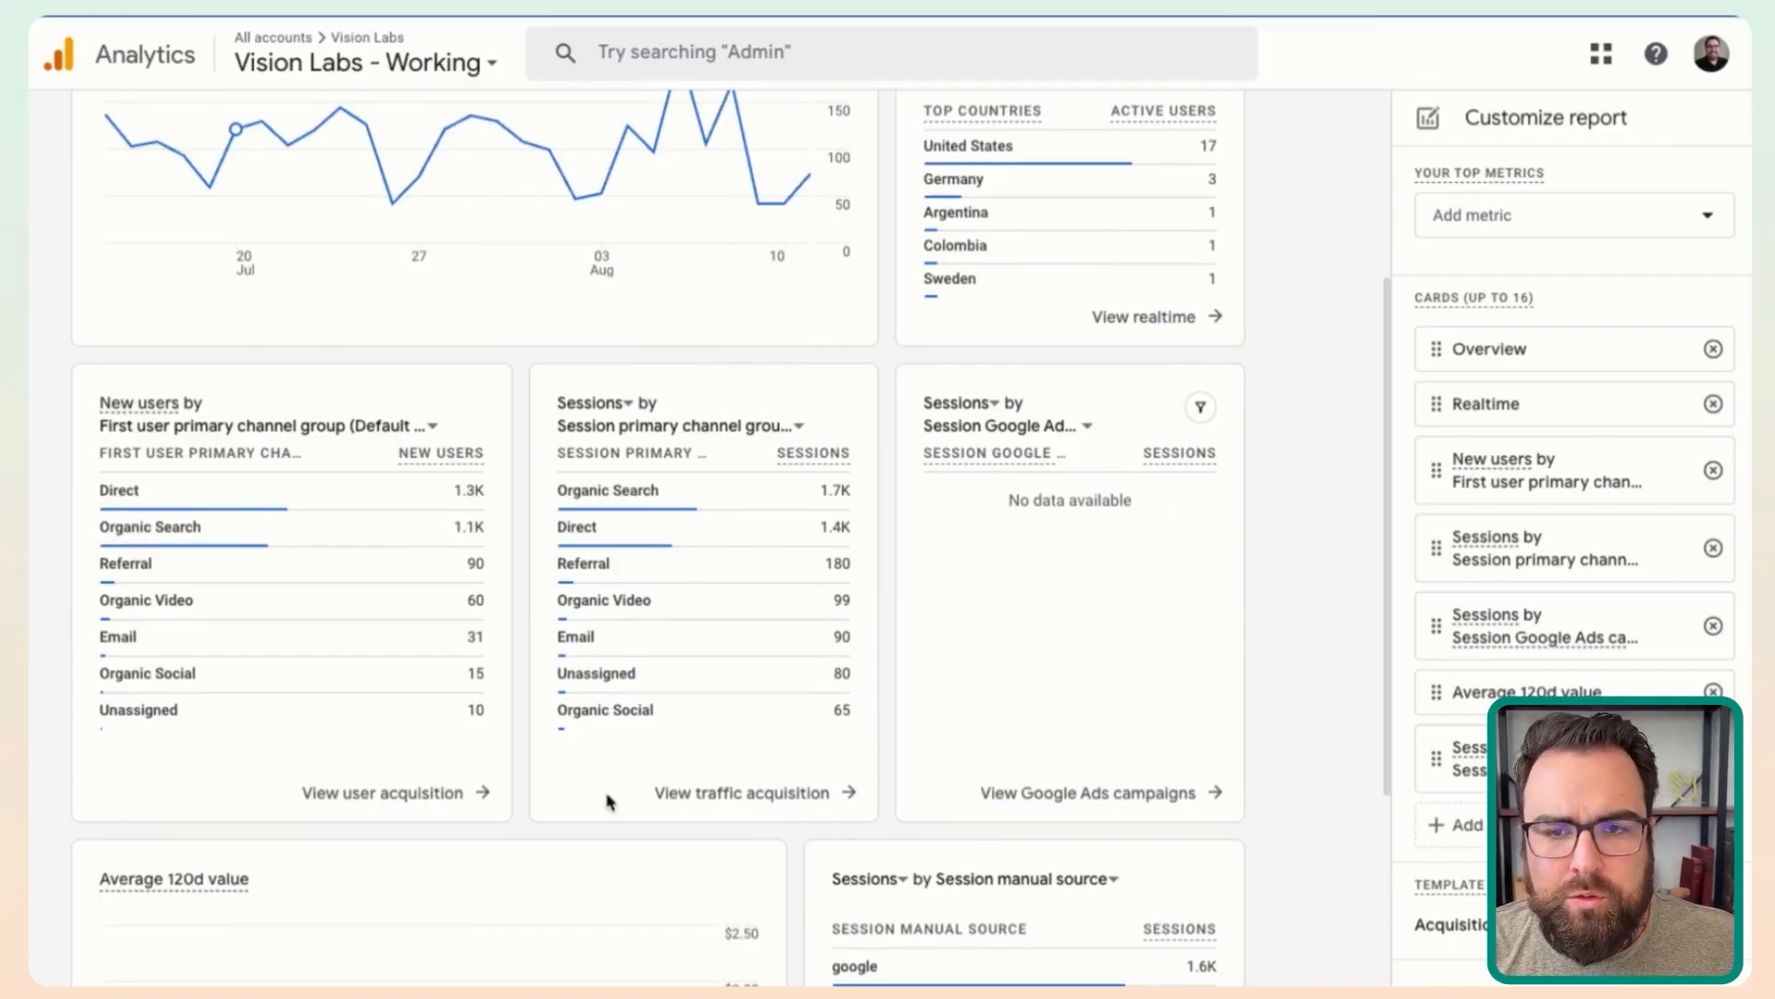
{"action": "scroll", "coordinate": [611, 801], "scroll_direction": "down", "scroll_amount": 2}
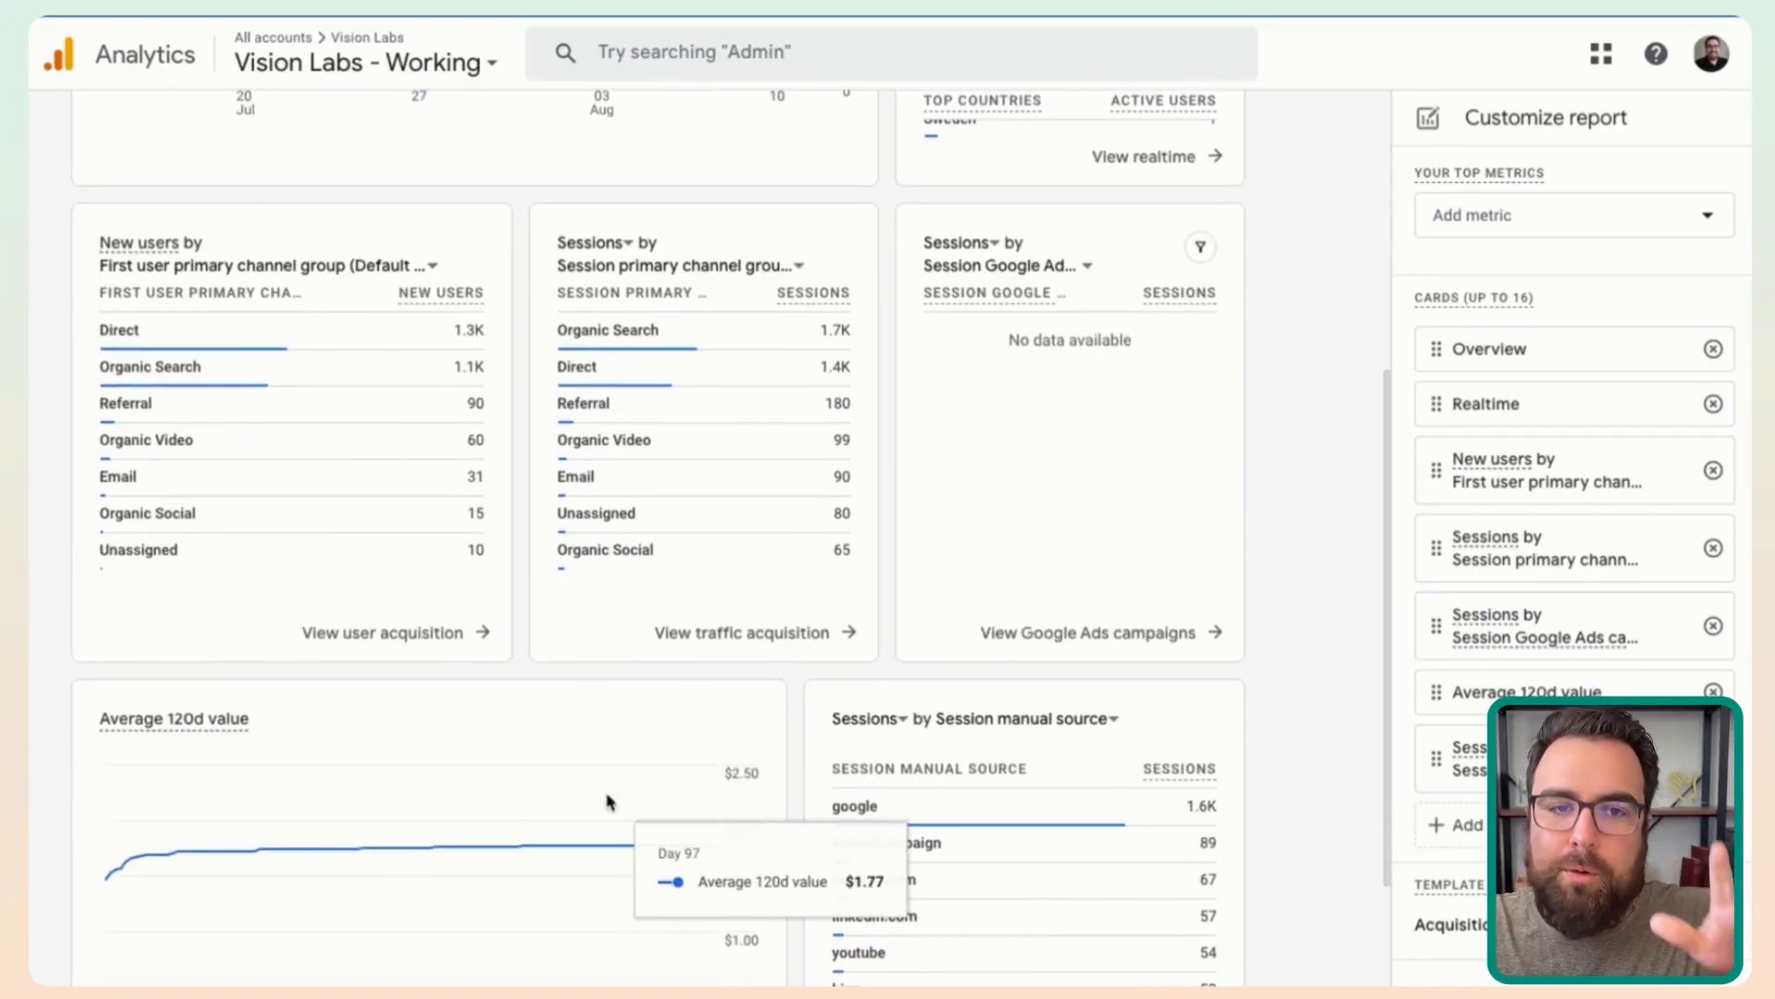
{"action": "scroll", "coordinate": [592, 777], "scroll_direction": "up", "scroll_amount": 7}
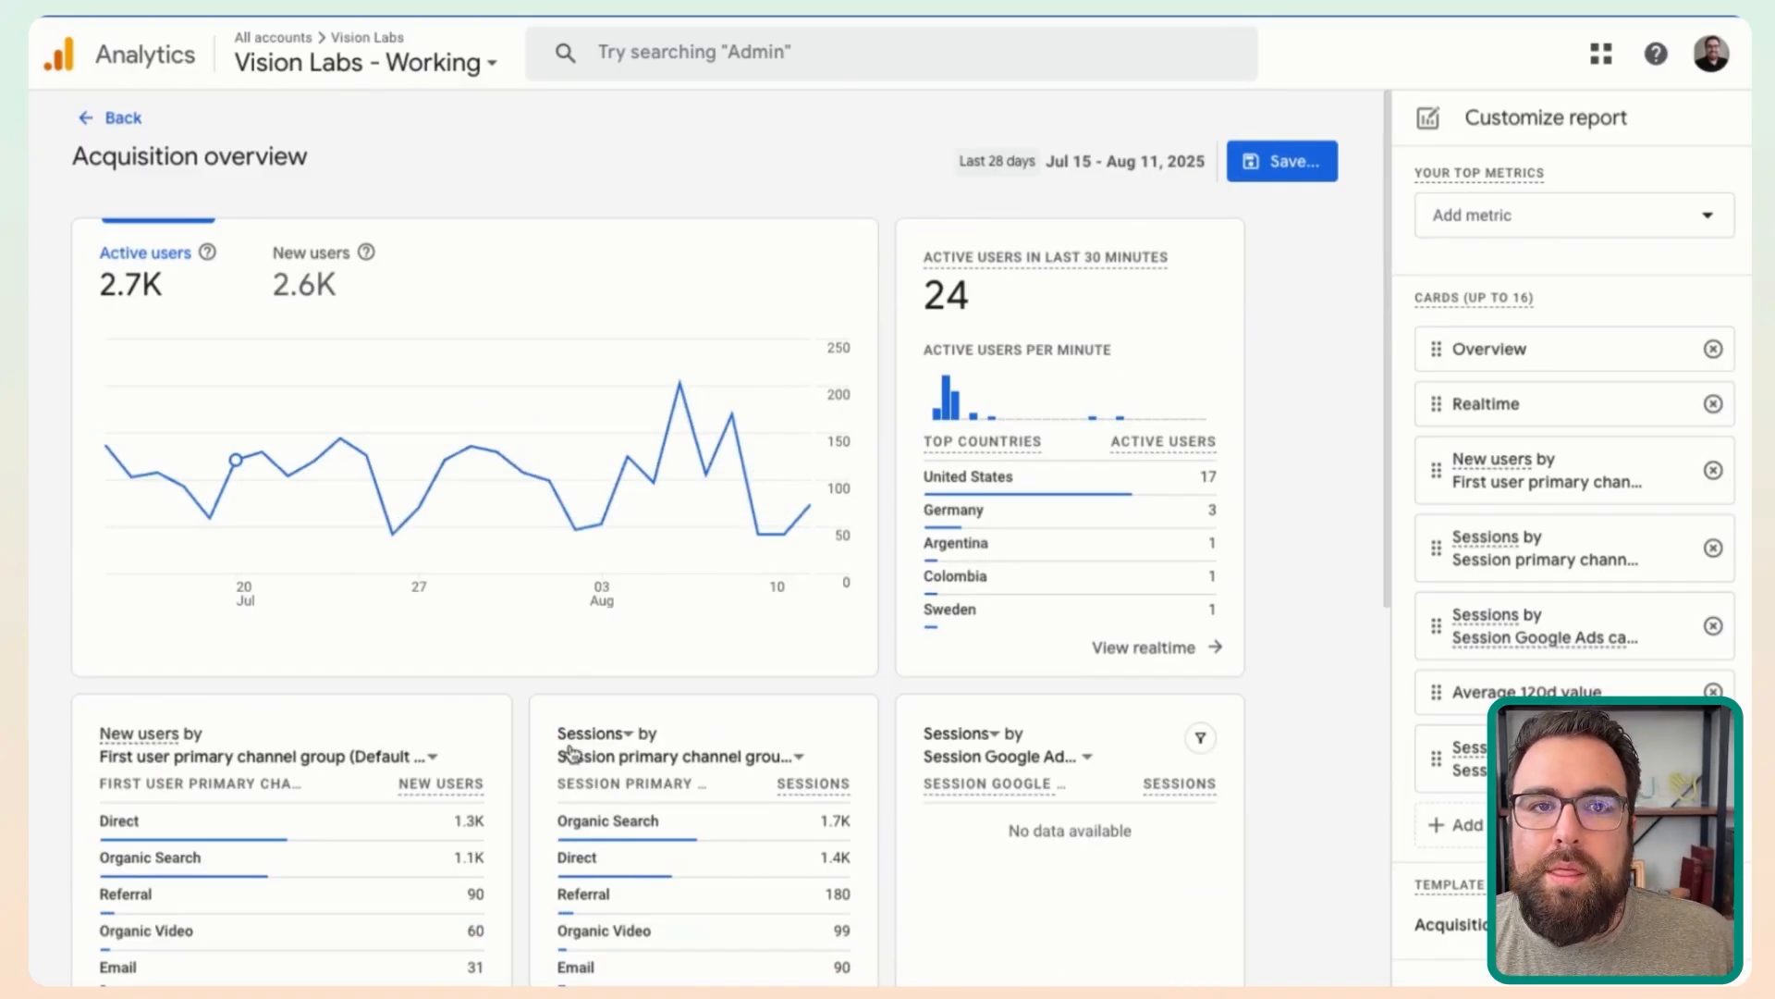
{"action": "left_click", "coordinate": [111, 117]}
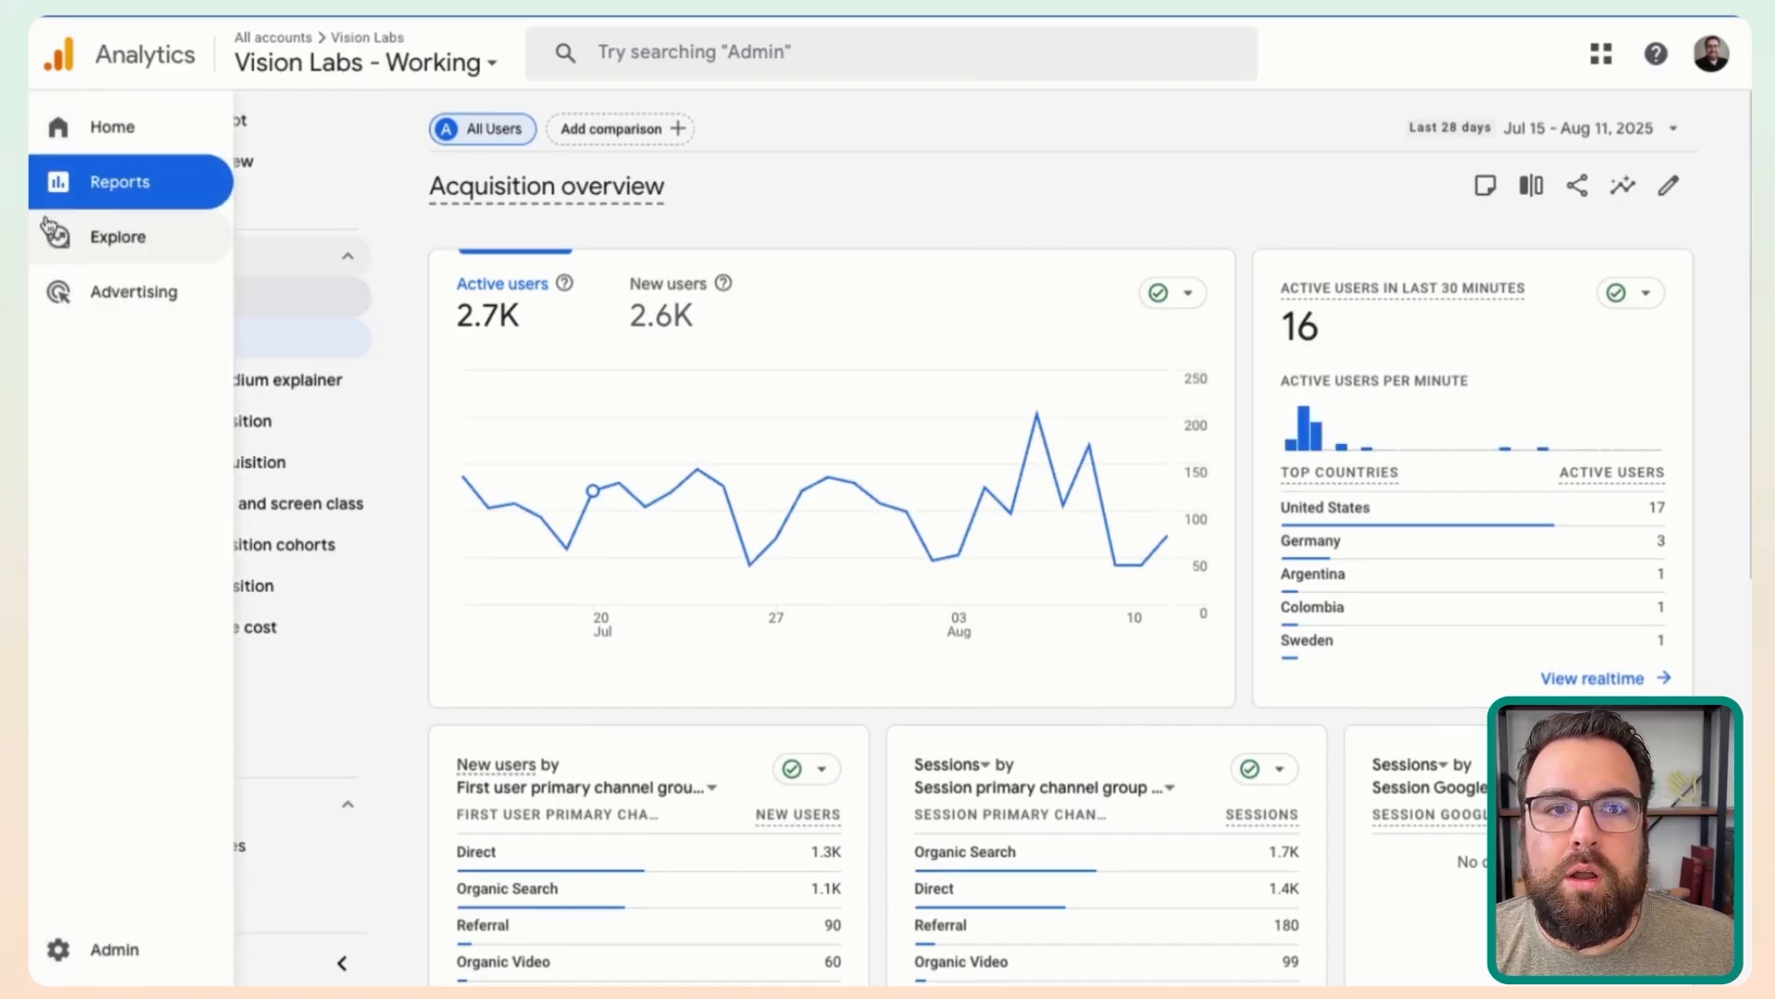
- Open the Explorations page with its templates and saved explorations
{"action": "left_click", "coordinate": [79, 237]}
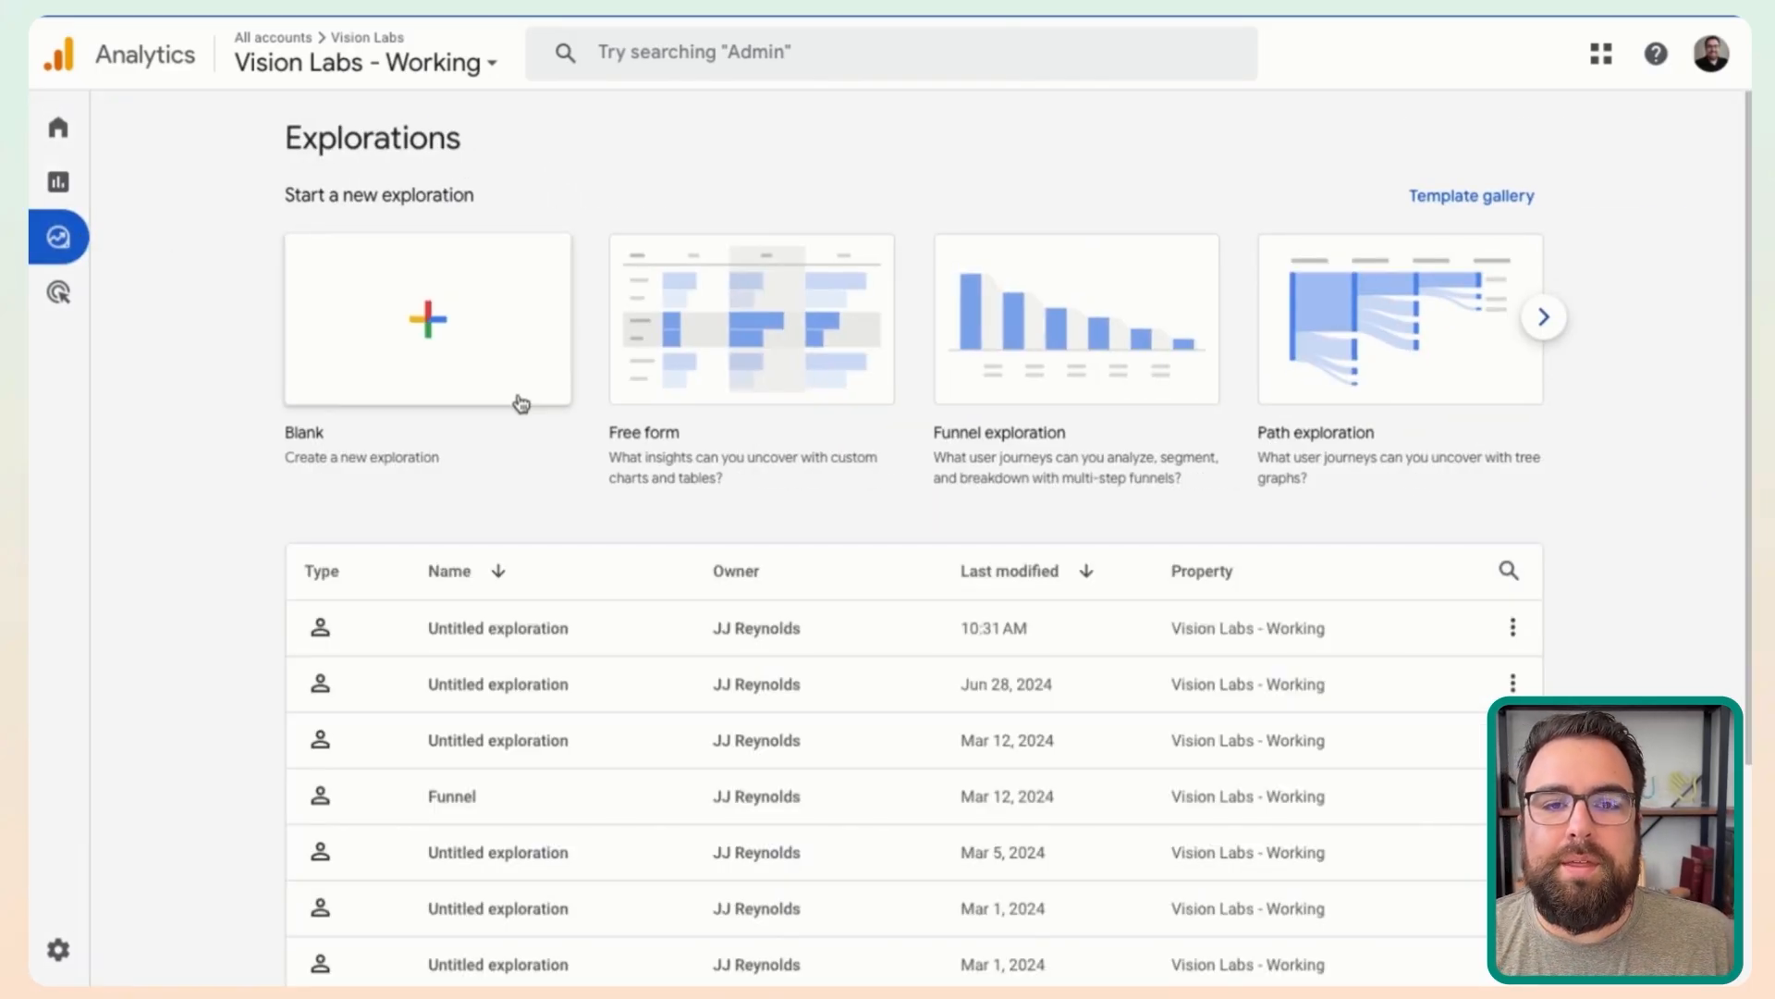
- Open the saved Funnel exploration, inspect its chart, and add a free form exploration beside it
{"action": "left_click", "coordinate": [470, 795]}
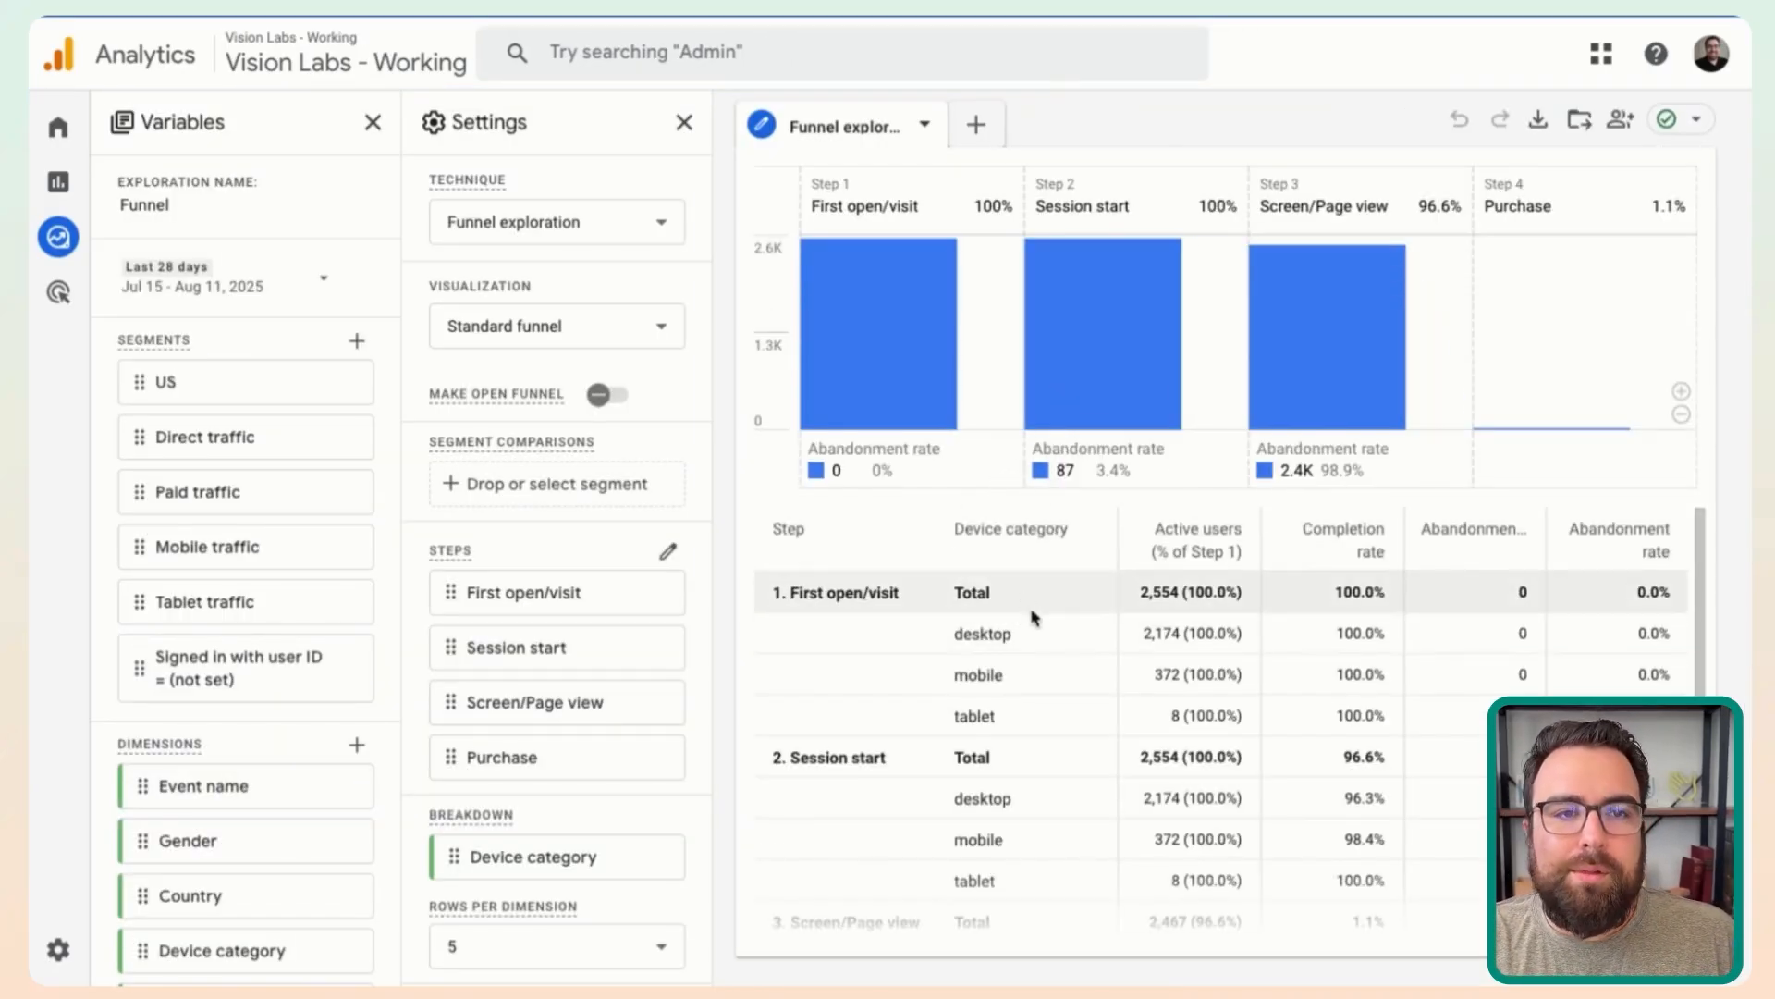
{"action": "mouse_move", "coordinate": [894, 268]}
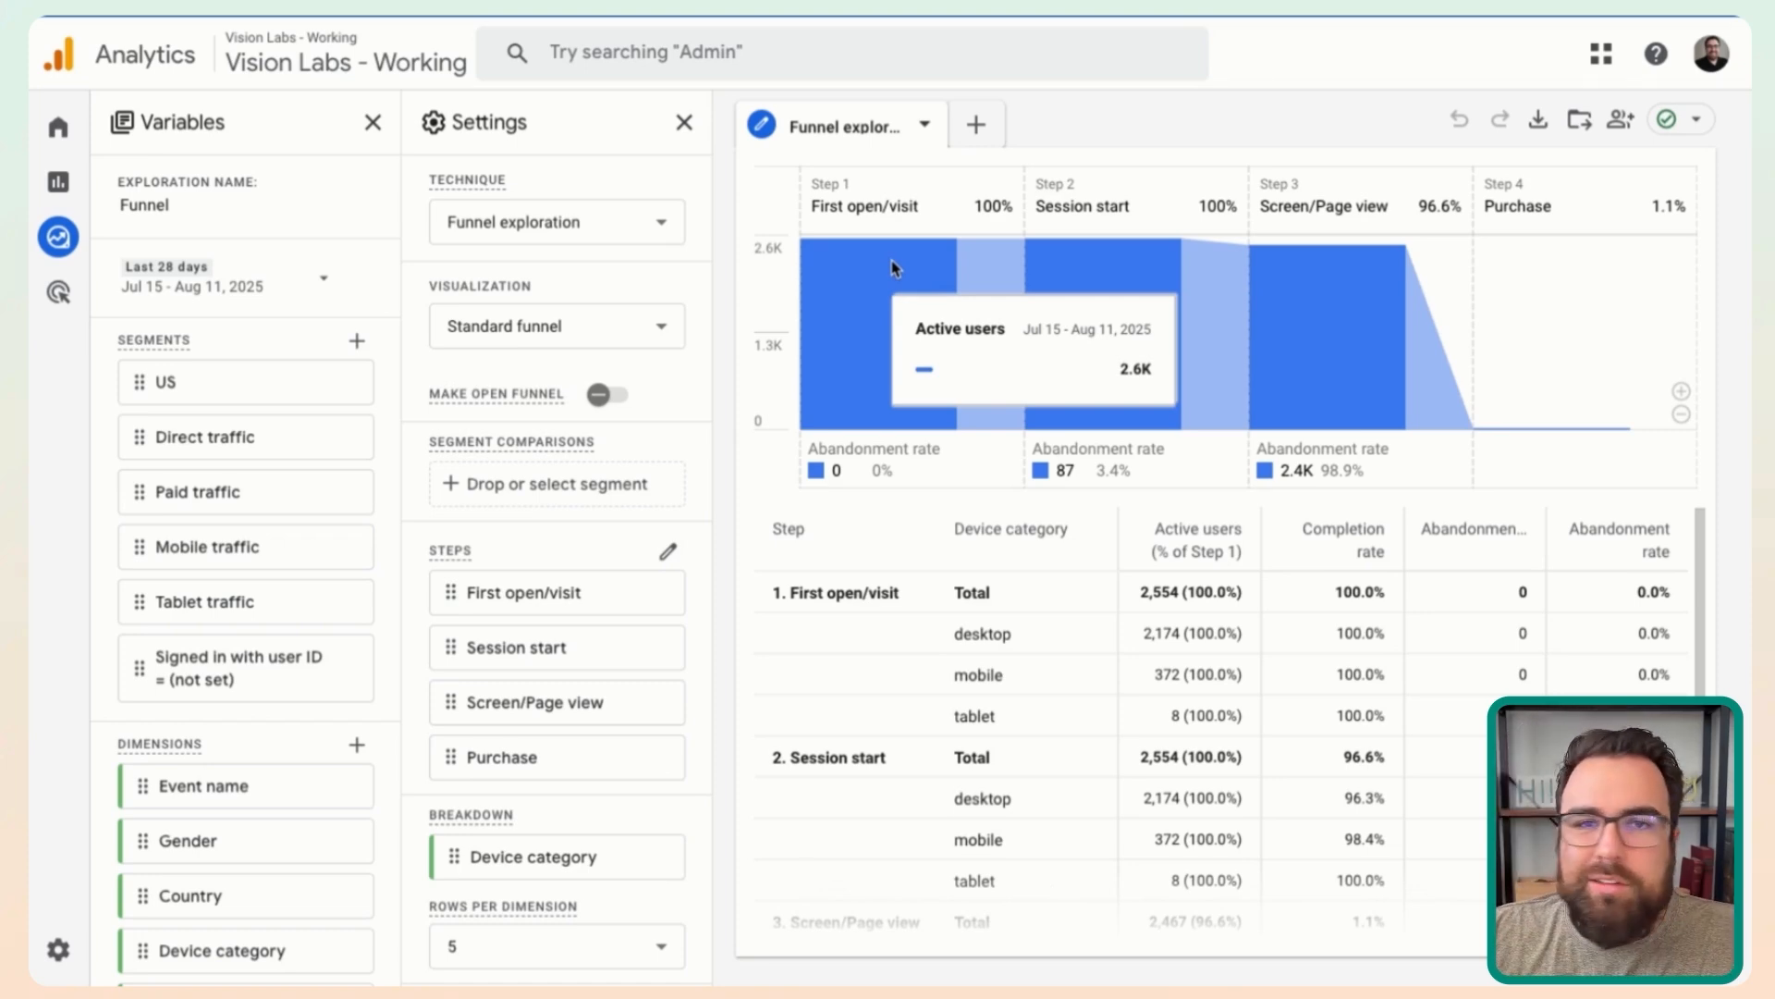
{"action": "left_click", "coordinate": [977, 124]}
{"action": "left_click", "coordinate": [1017, 176]}
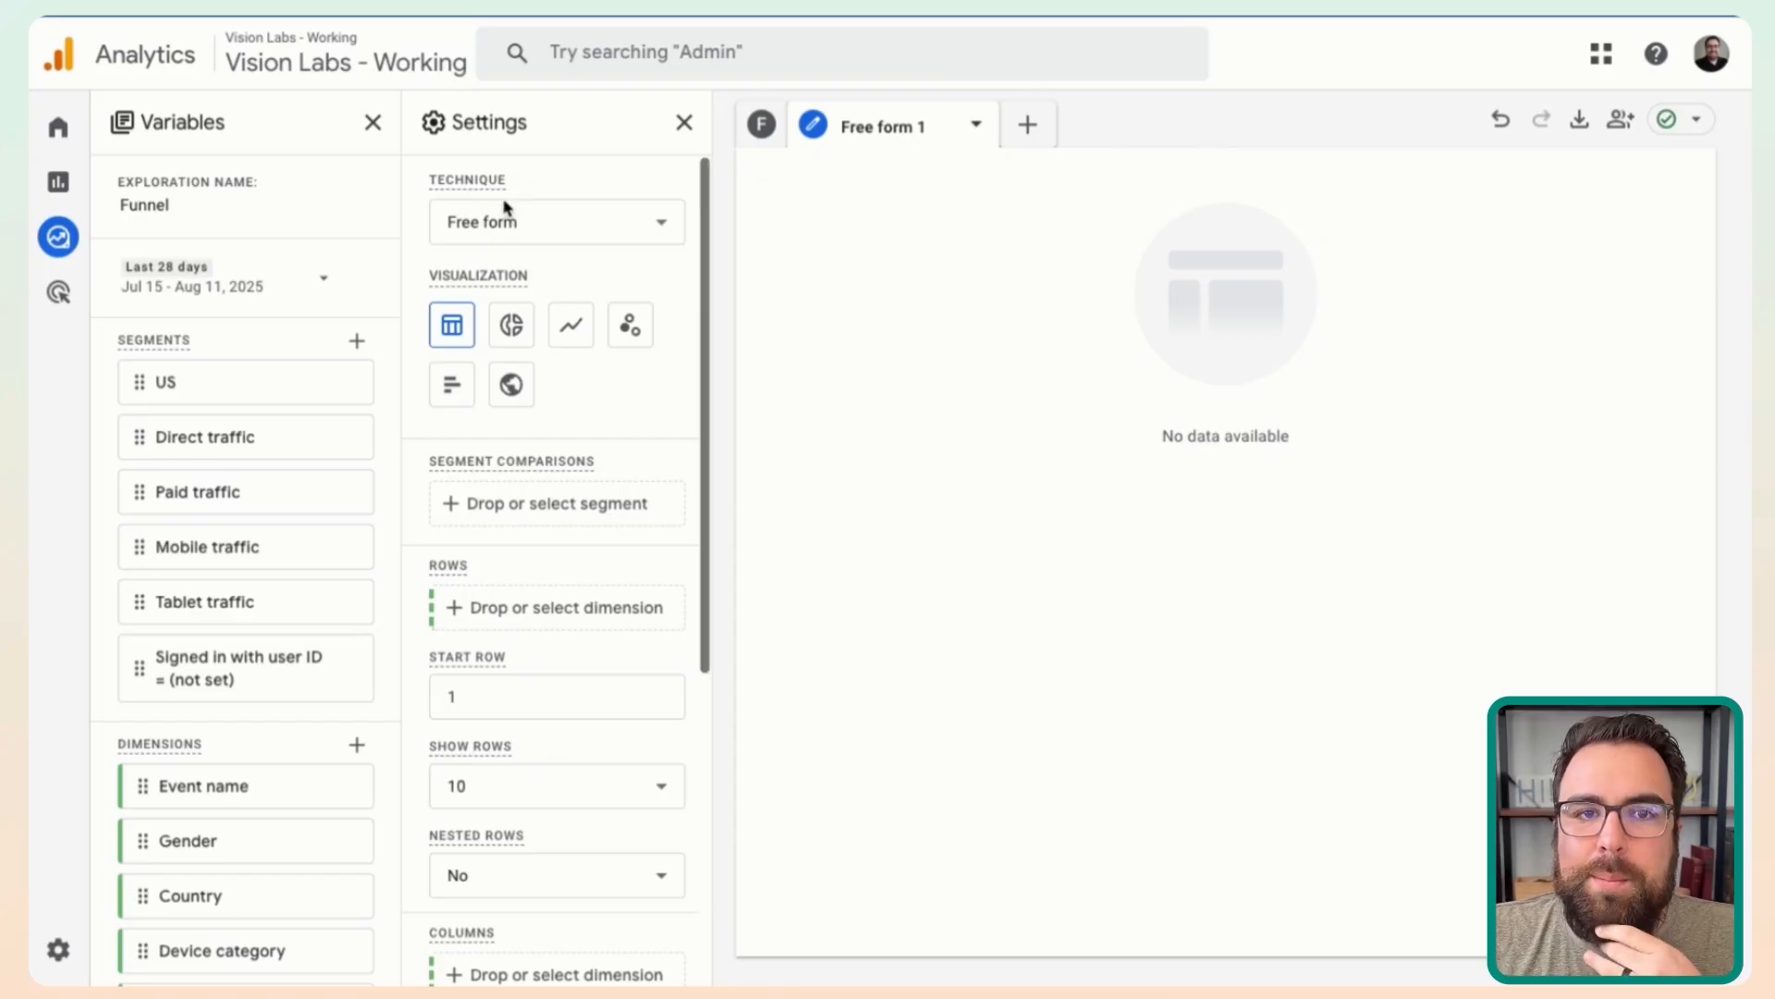
- Minimize the exploration's settings and variables and return to the funnel exploration
{"action": "left_click", "coordinate": [685, 122]}
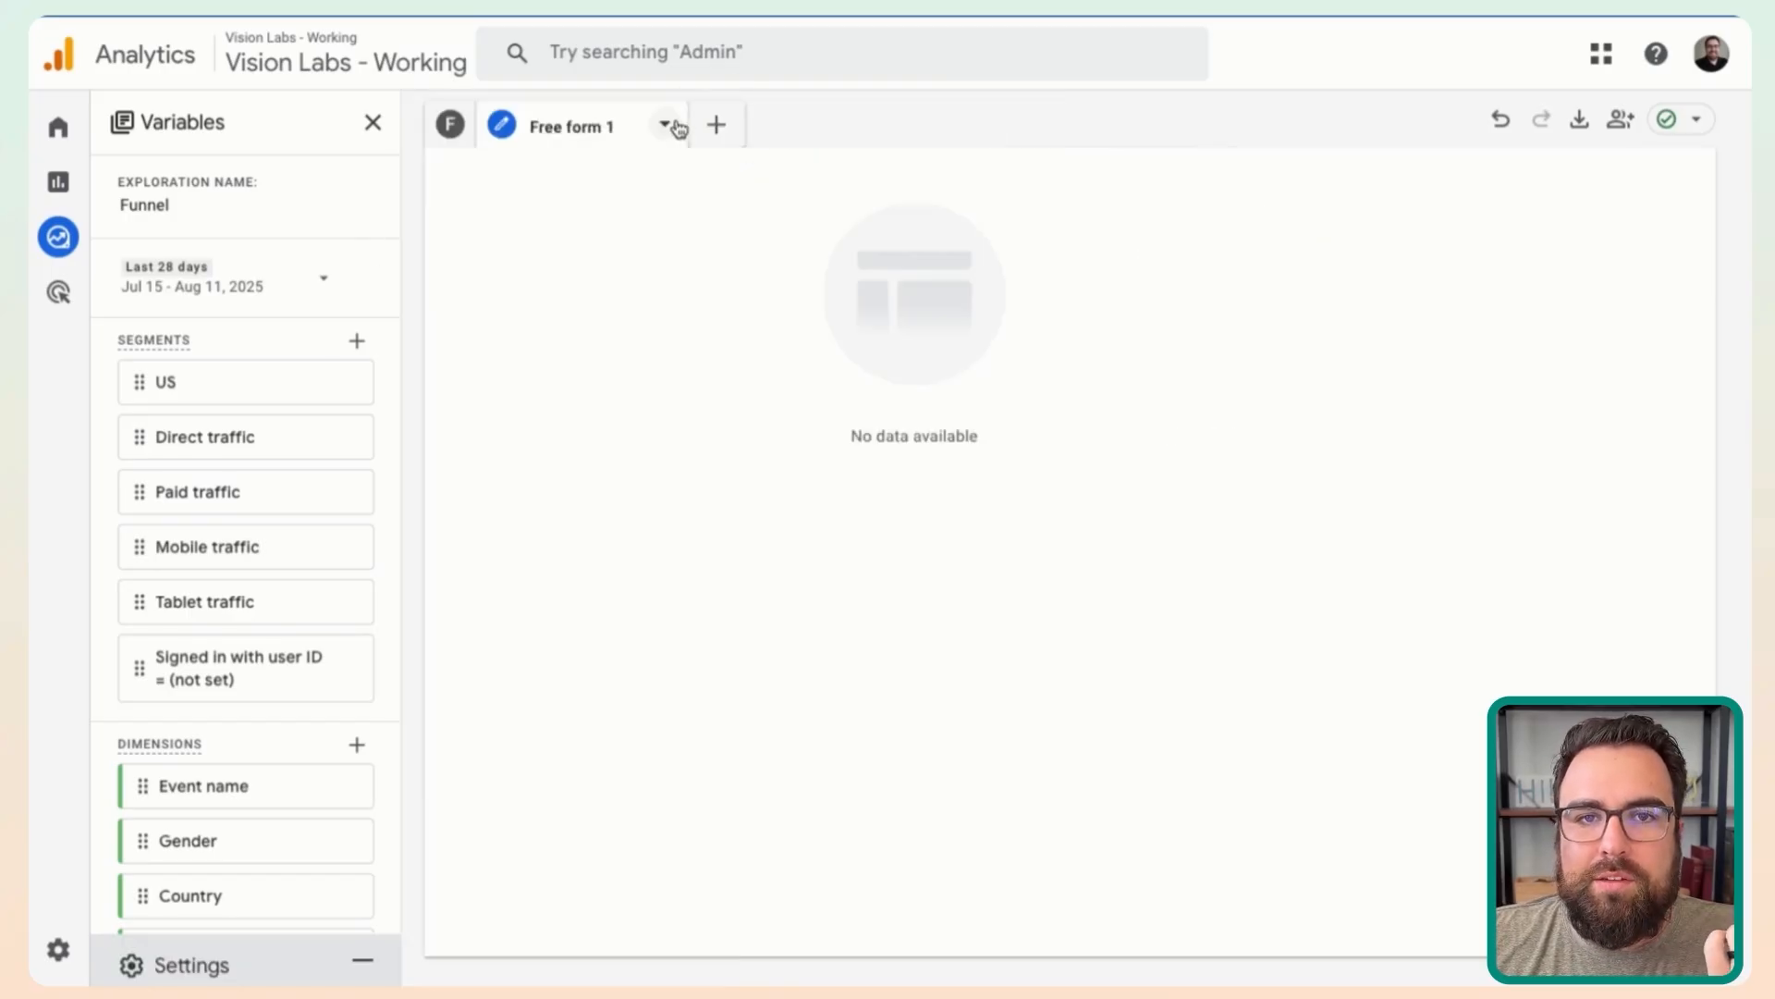
{"action": "left_click", "coordinate": [375, 123]}
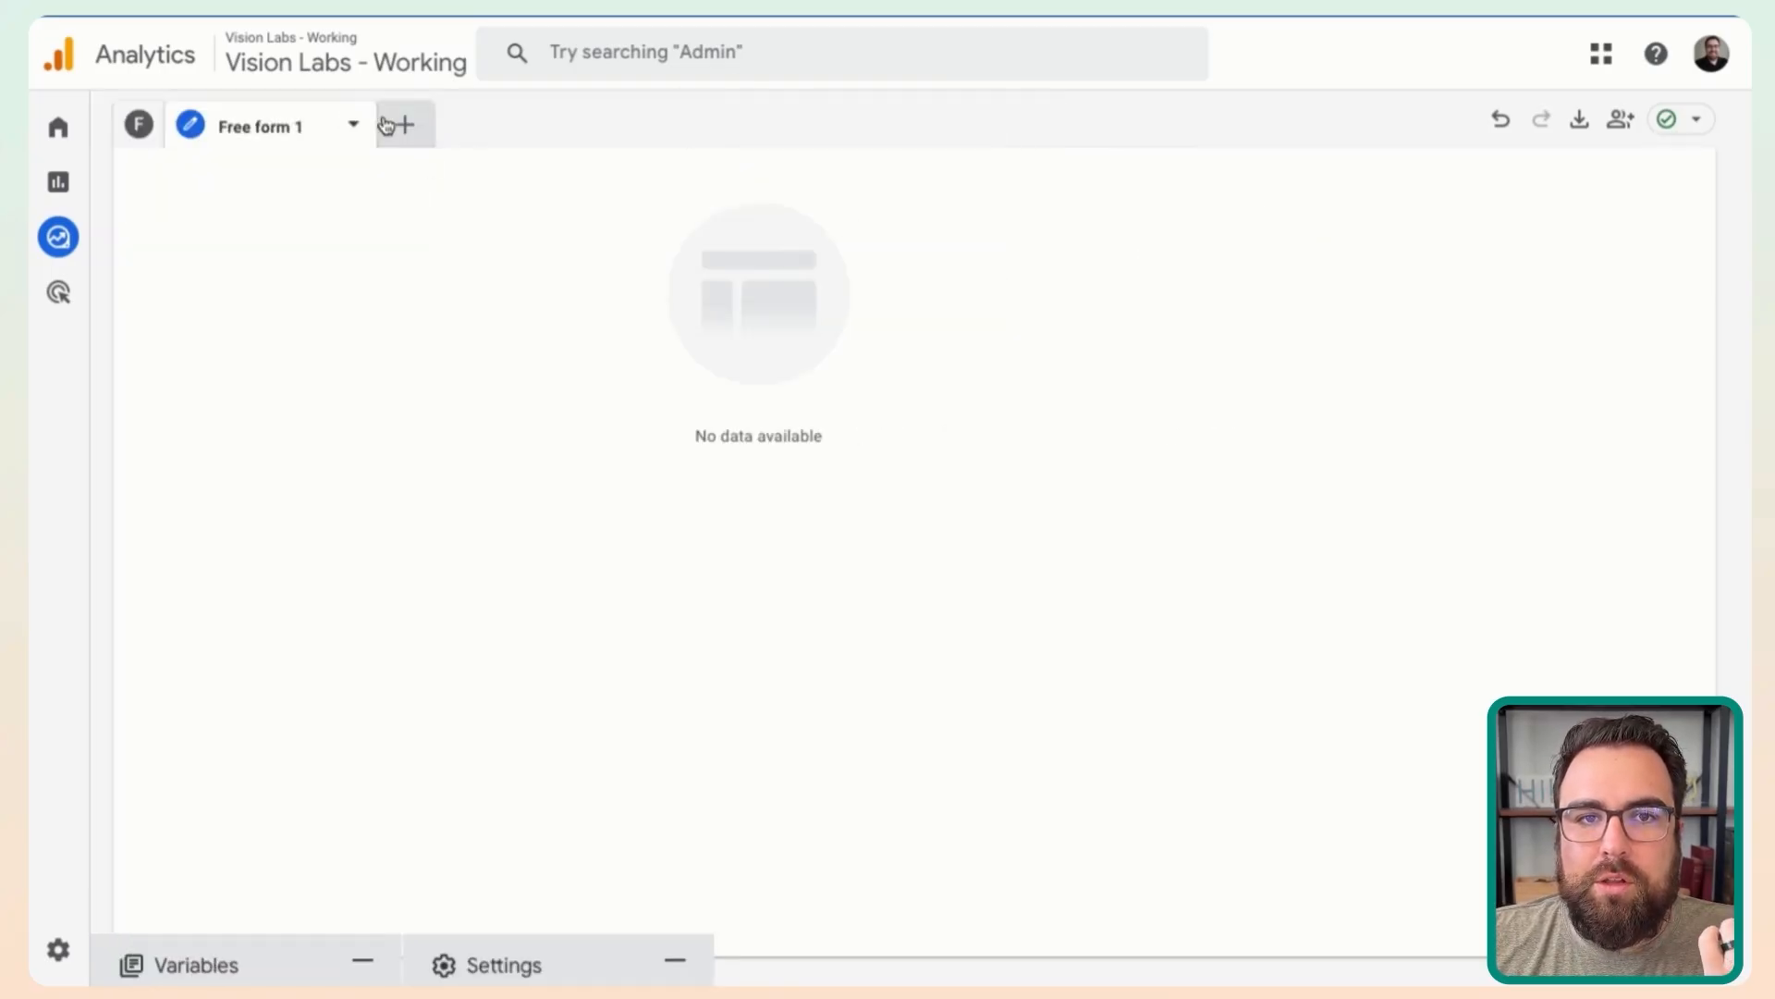
{"action": "left_click", "coordinate": [138, 124]}
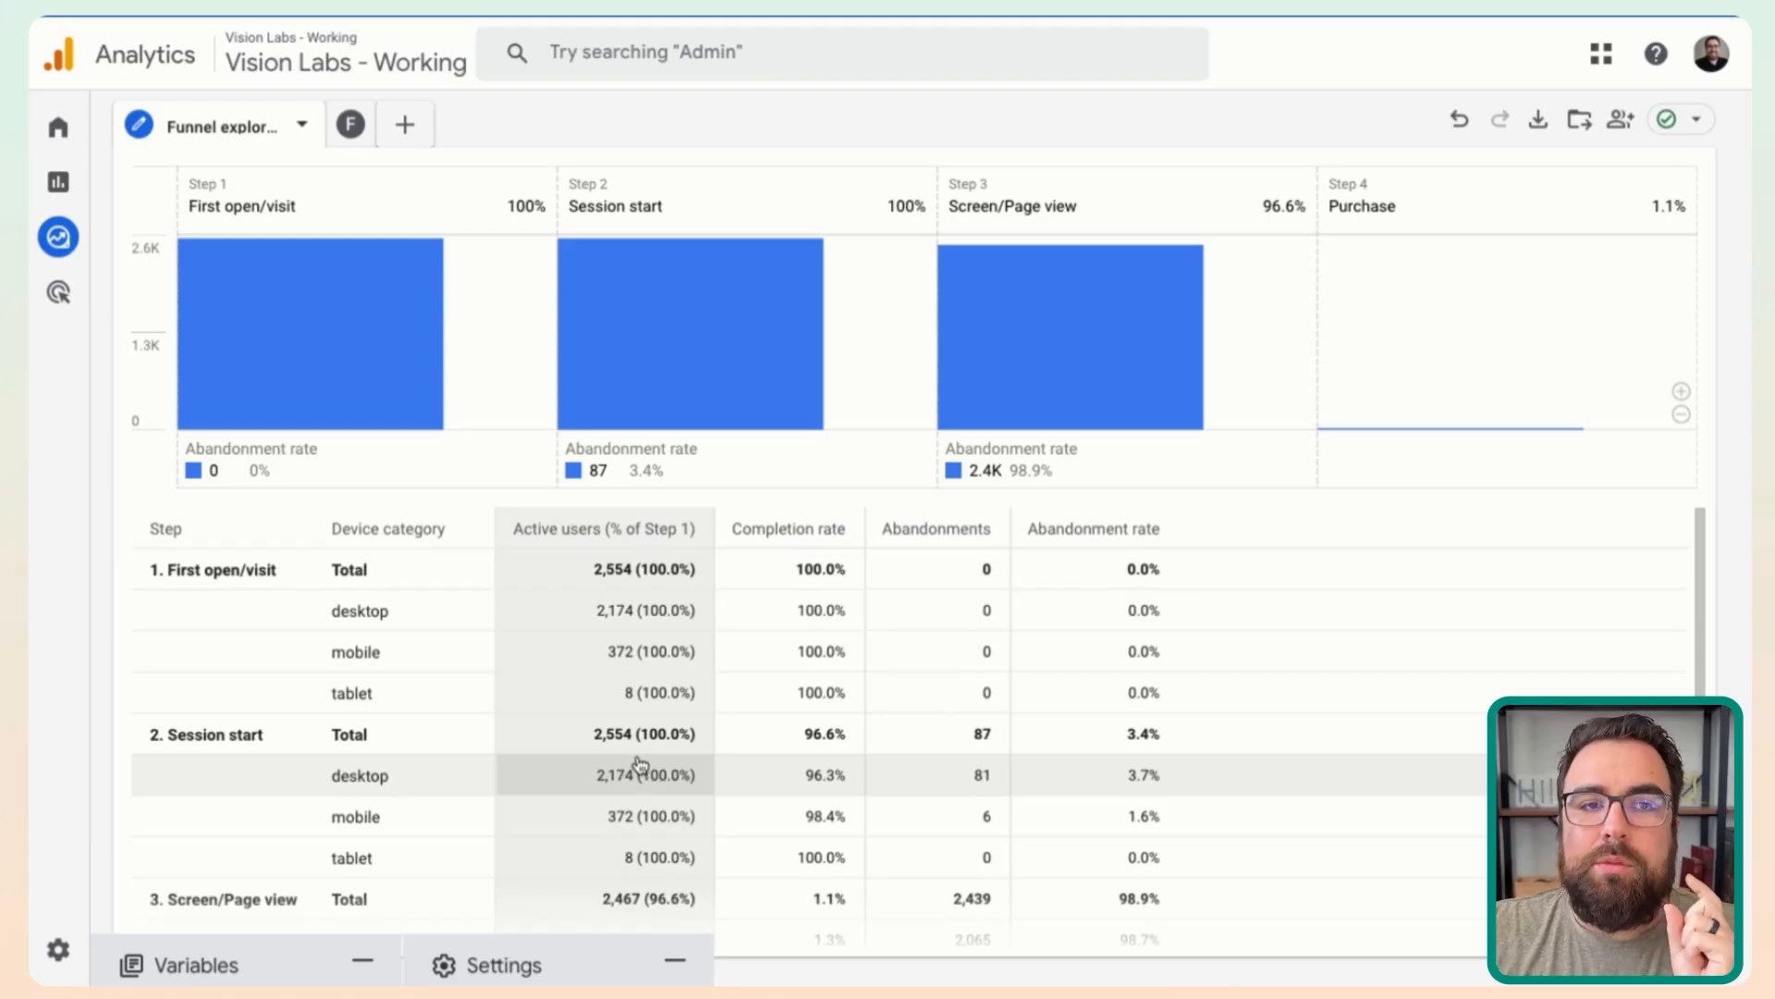
- Return to the reports and review the Acquisition overview cards for new users and sessions by channel group
{"action": "mouse_move", "coordinate": [81, 180]}
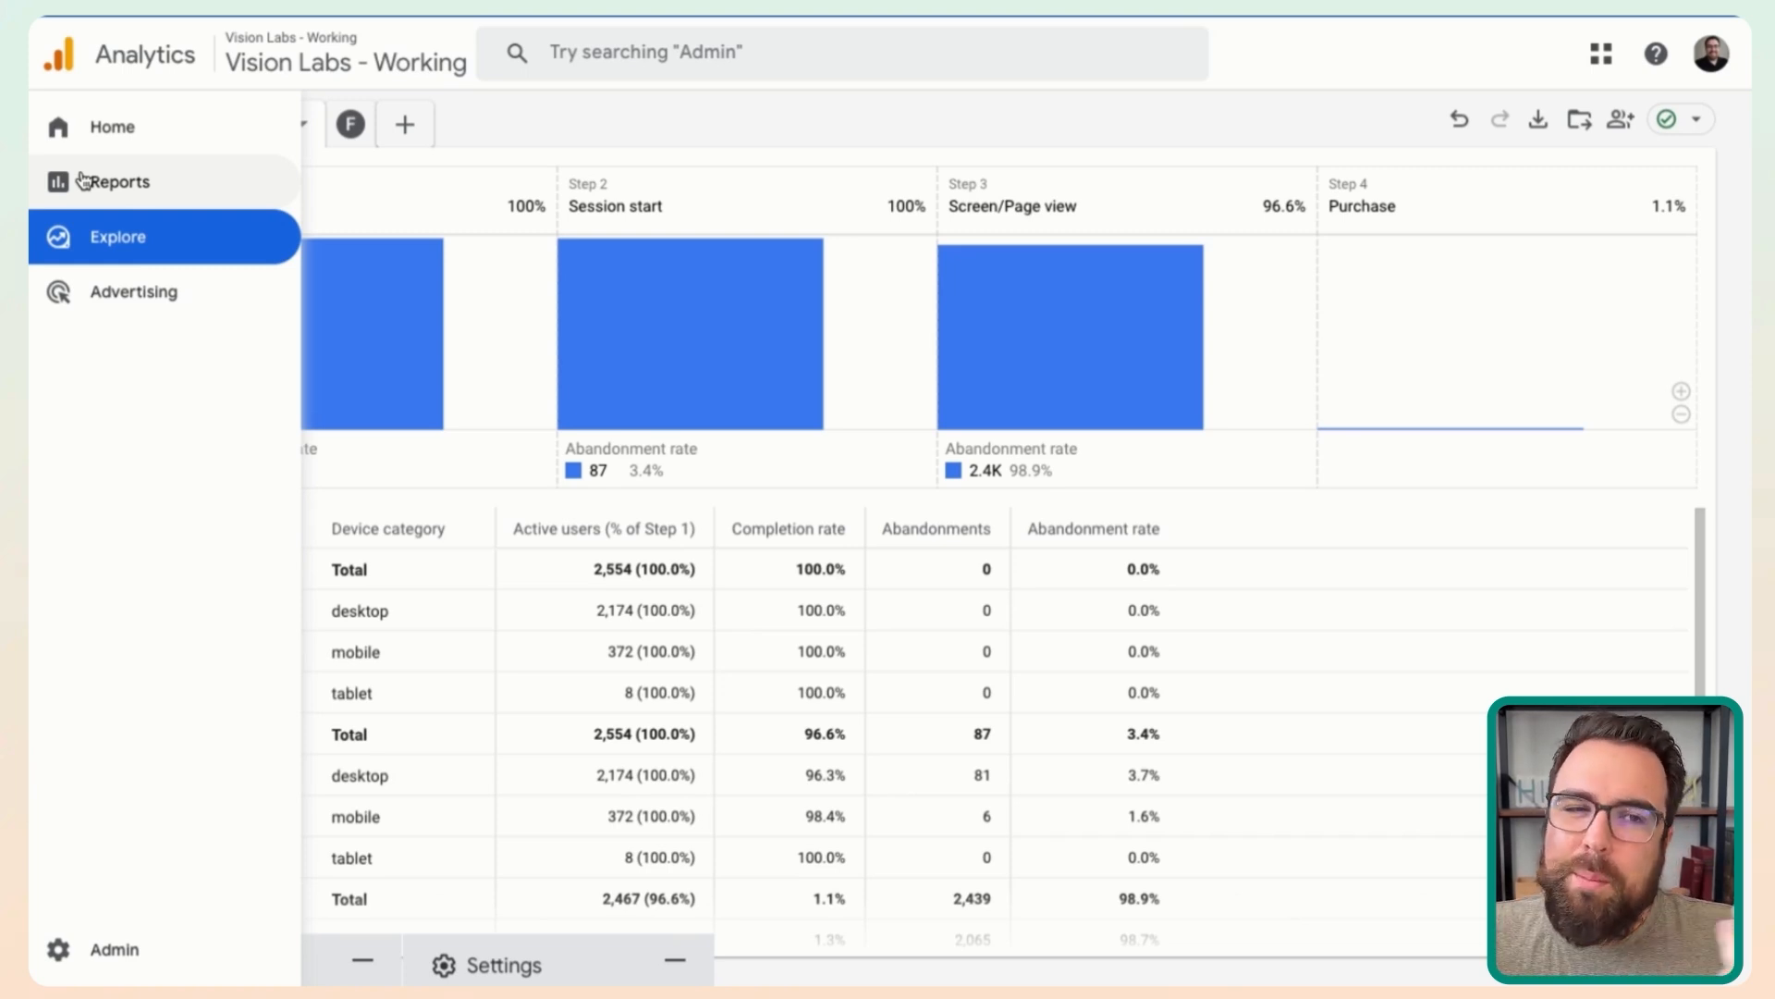
{"action": "left_click", "coordinate": [84, 181]}
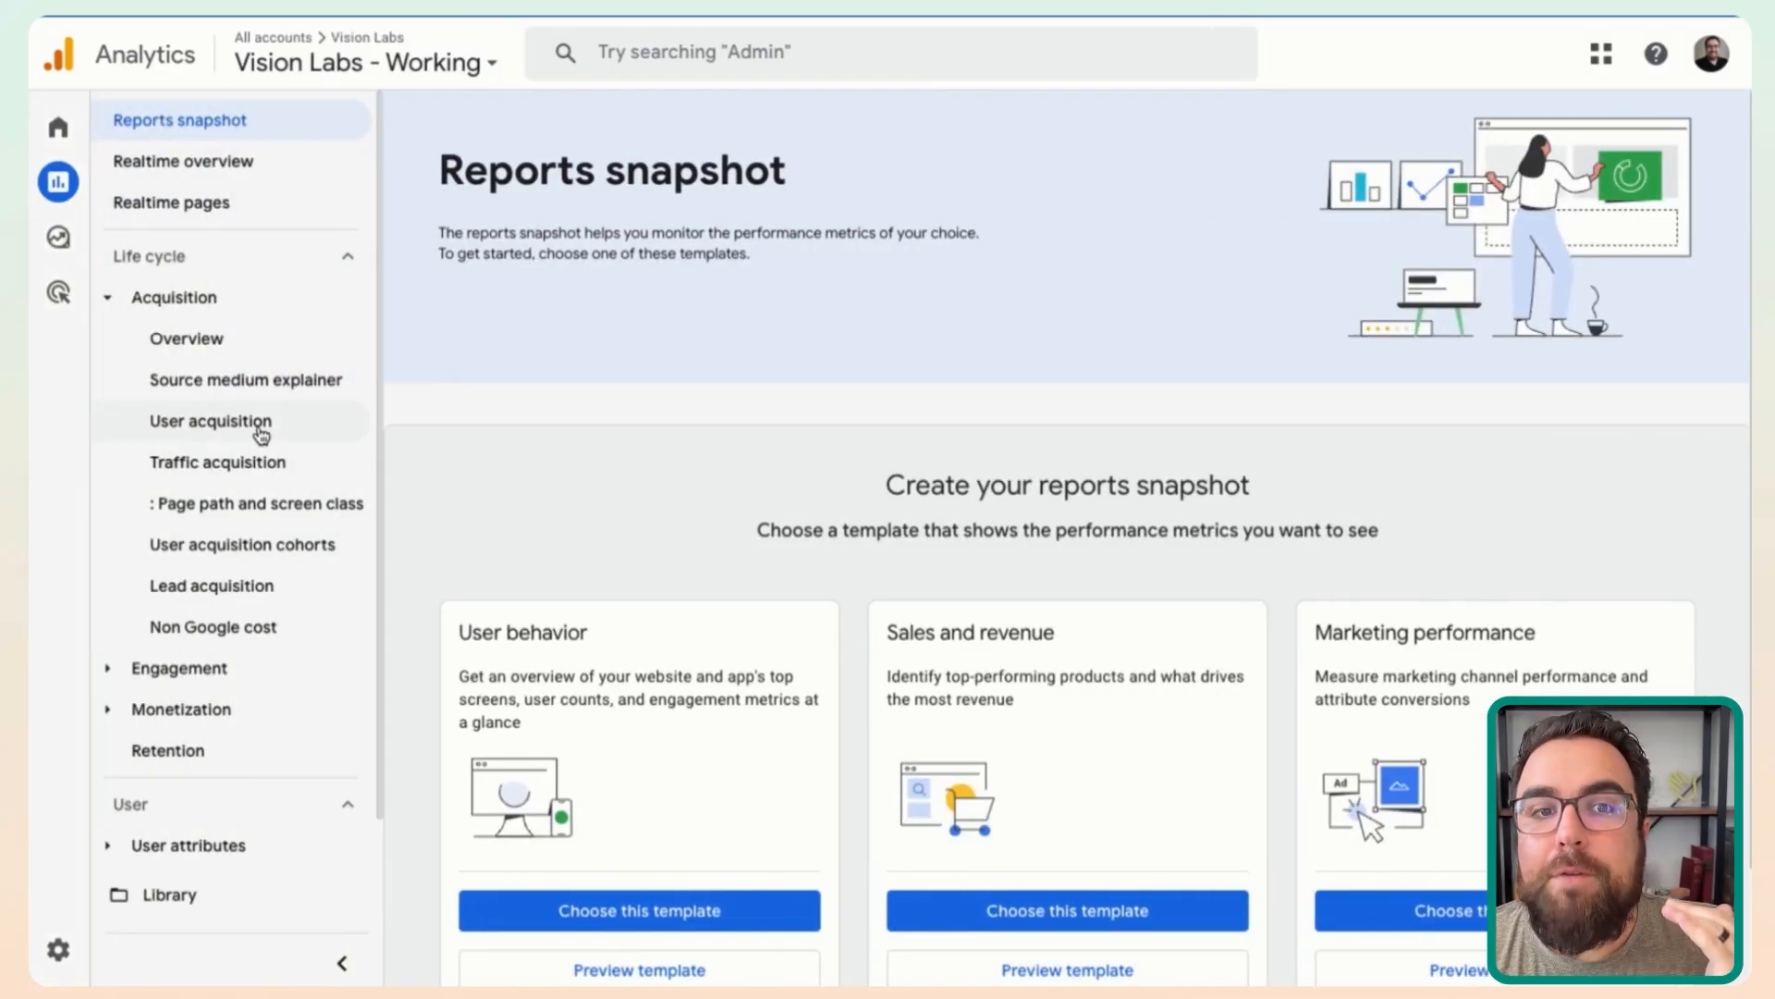
{"action": "left_click", "coordinate": [220, 347]}
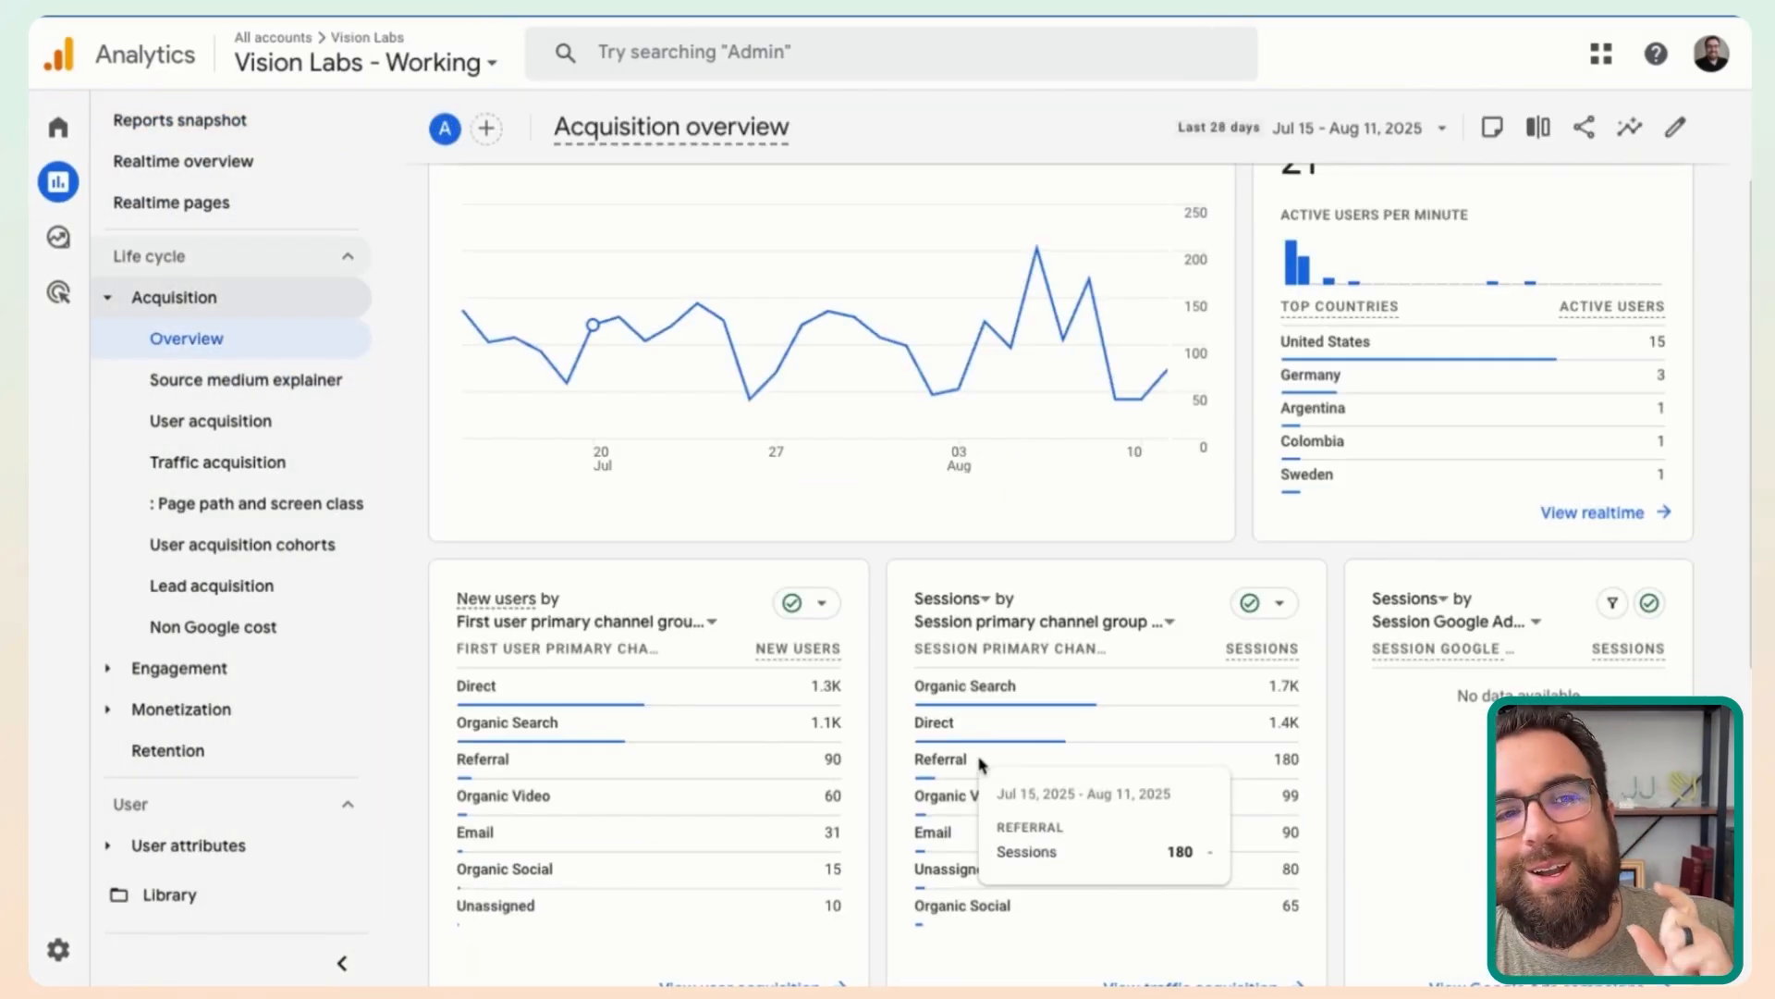
{"action": "scroll", "coordinate": [980, 764], "scroll_direction": "down", "scroll_amount": 3}
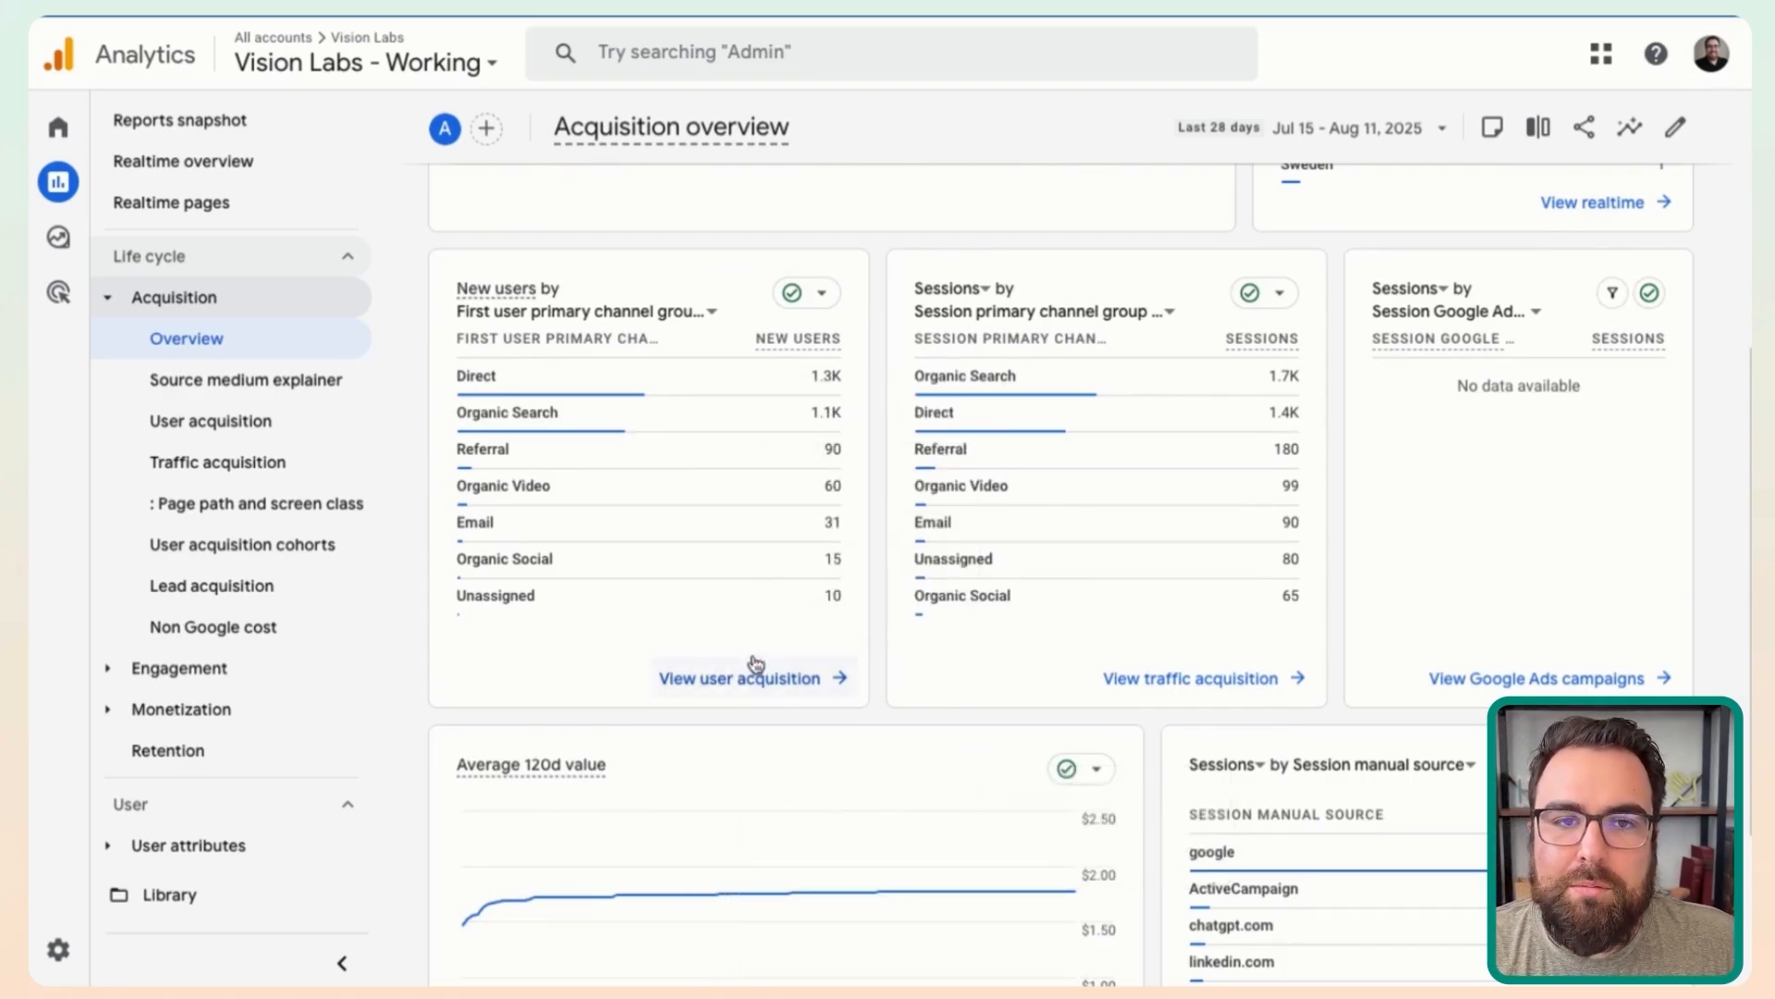
- Open the User acquisition report and expand the Monetization group to see its reports
{"action": "left_click", "coordinate": [276, 427]}
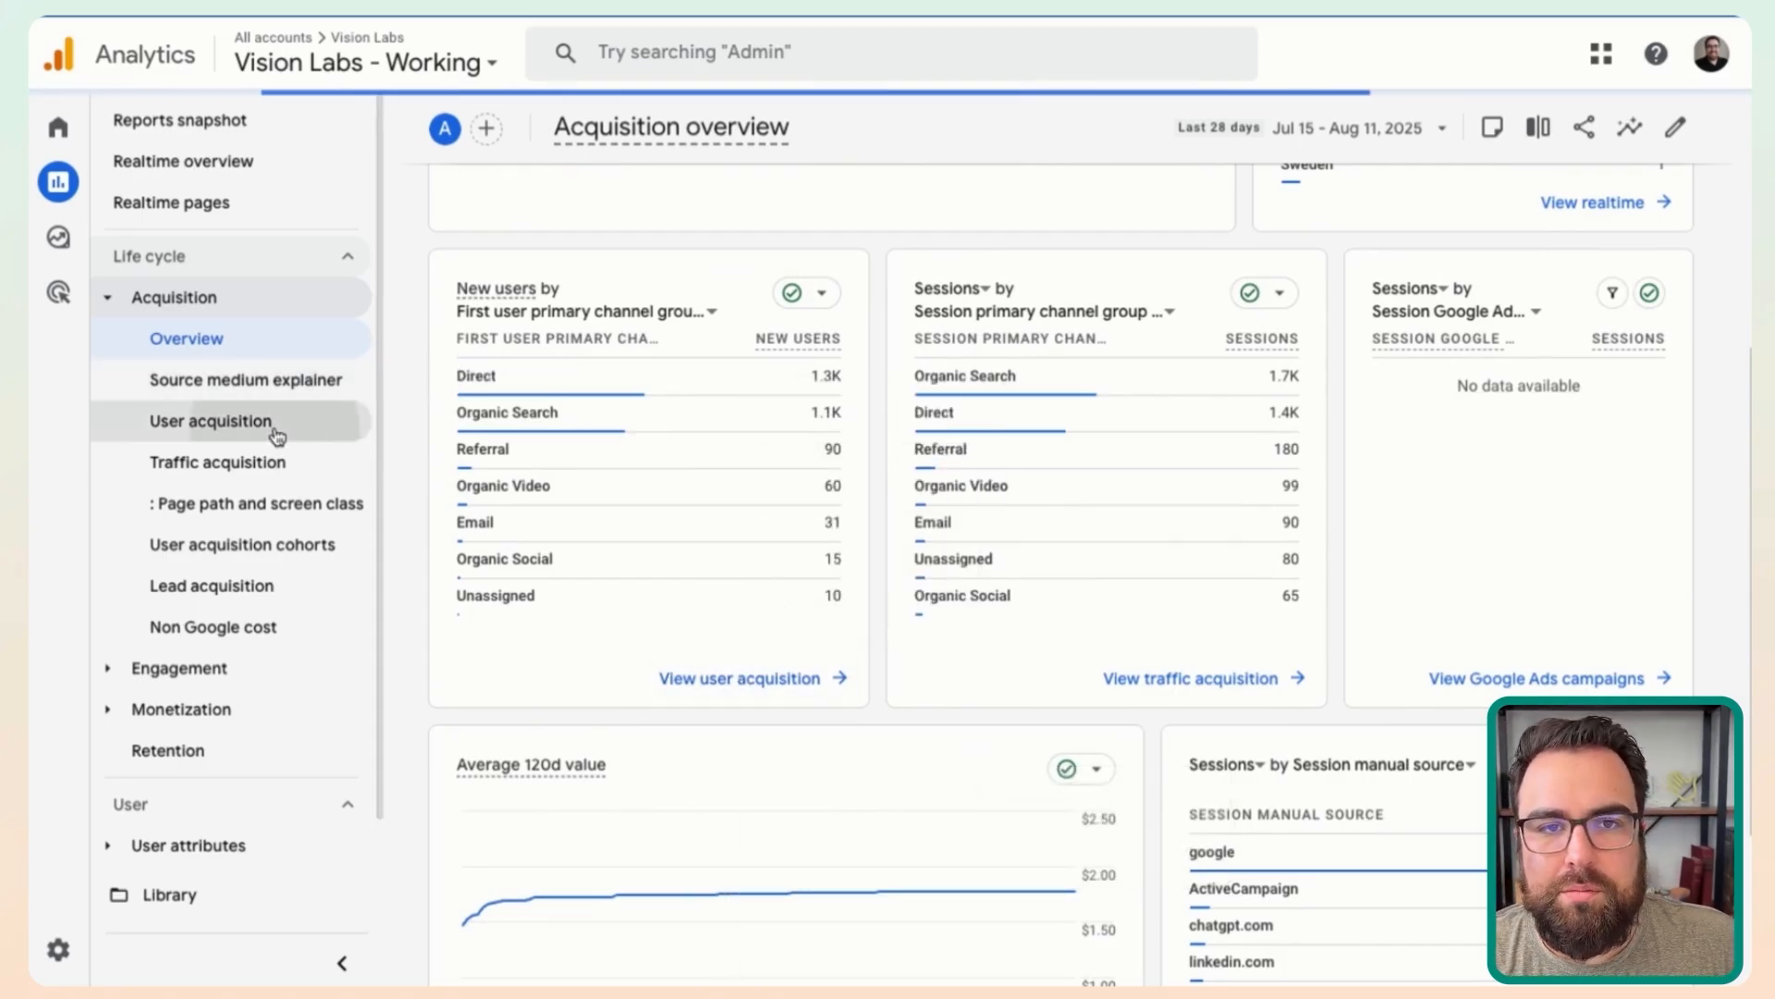
{"action": "scroll", "coordinate": [276, 435], "scroll_direction": "down", "scroll_amount": 1}
{"action": "left_click", "coordinate": [218, 657]}
{"action": "scroll", "coordinate": [208, 675], "scroll_direction": "down", "scroll_amount": 1}
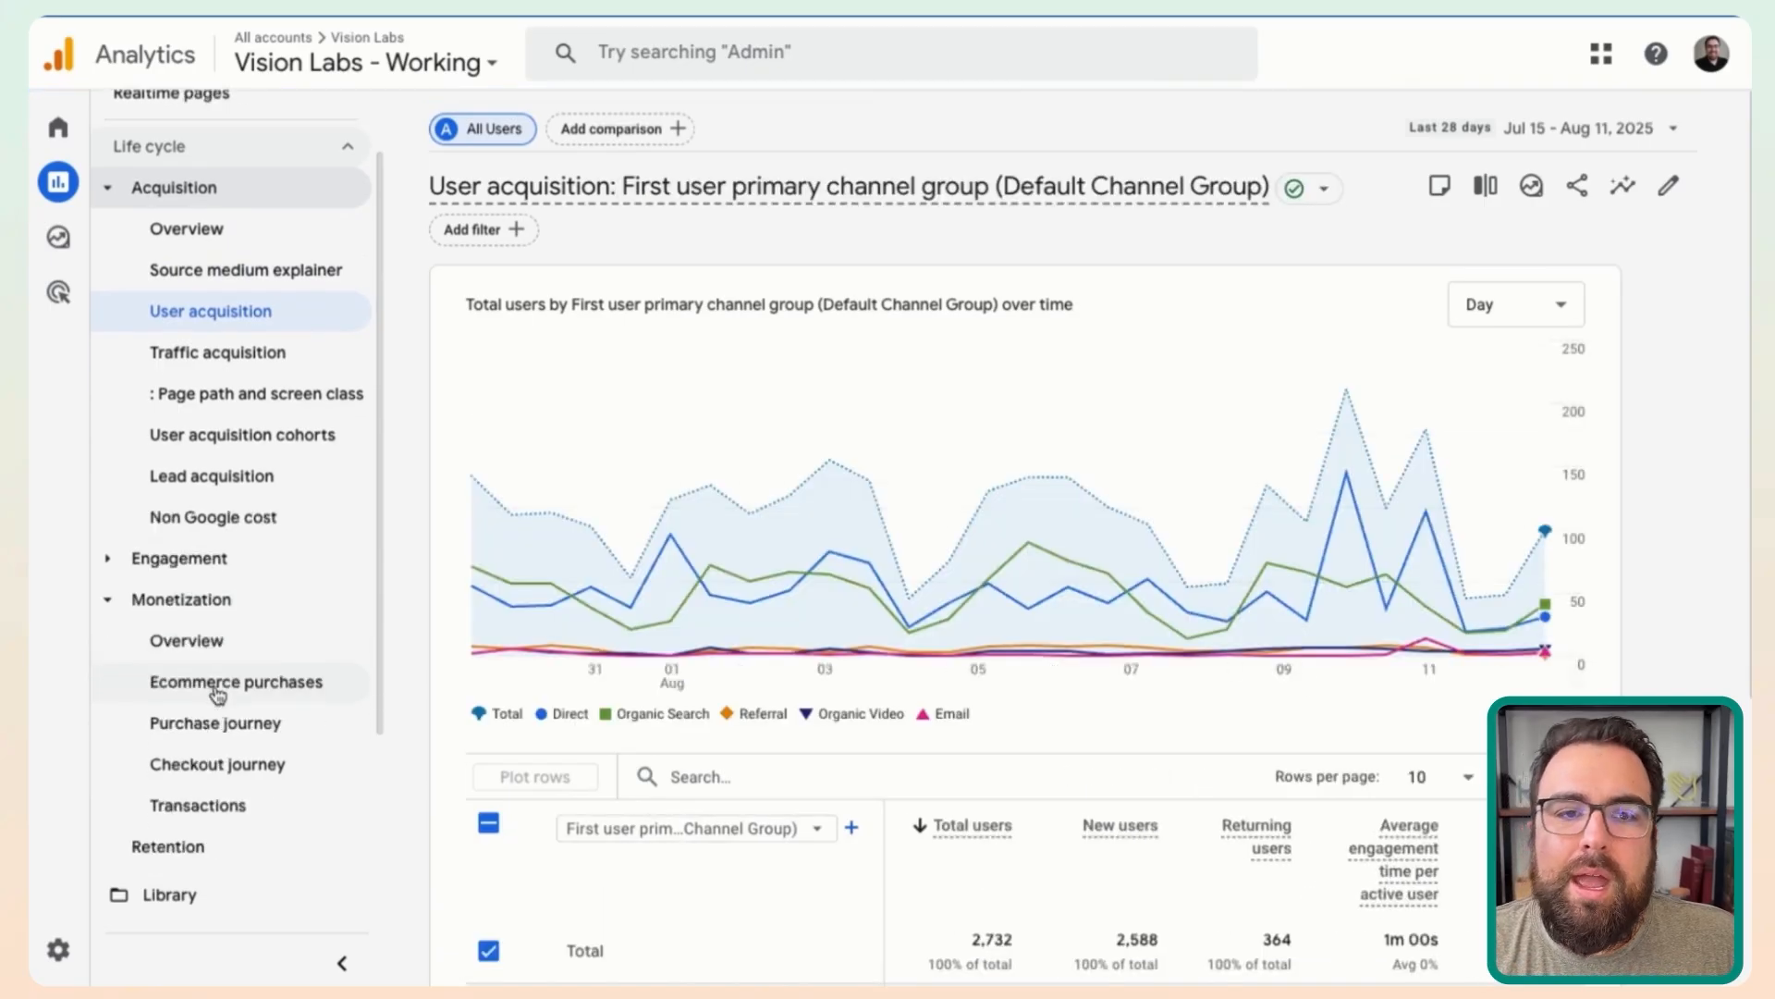
{"action": "scroll", "coordinate": [218, 693], "scroll_direction": "down", "scroll_amount": 1}
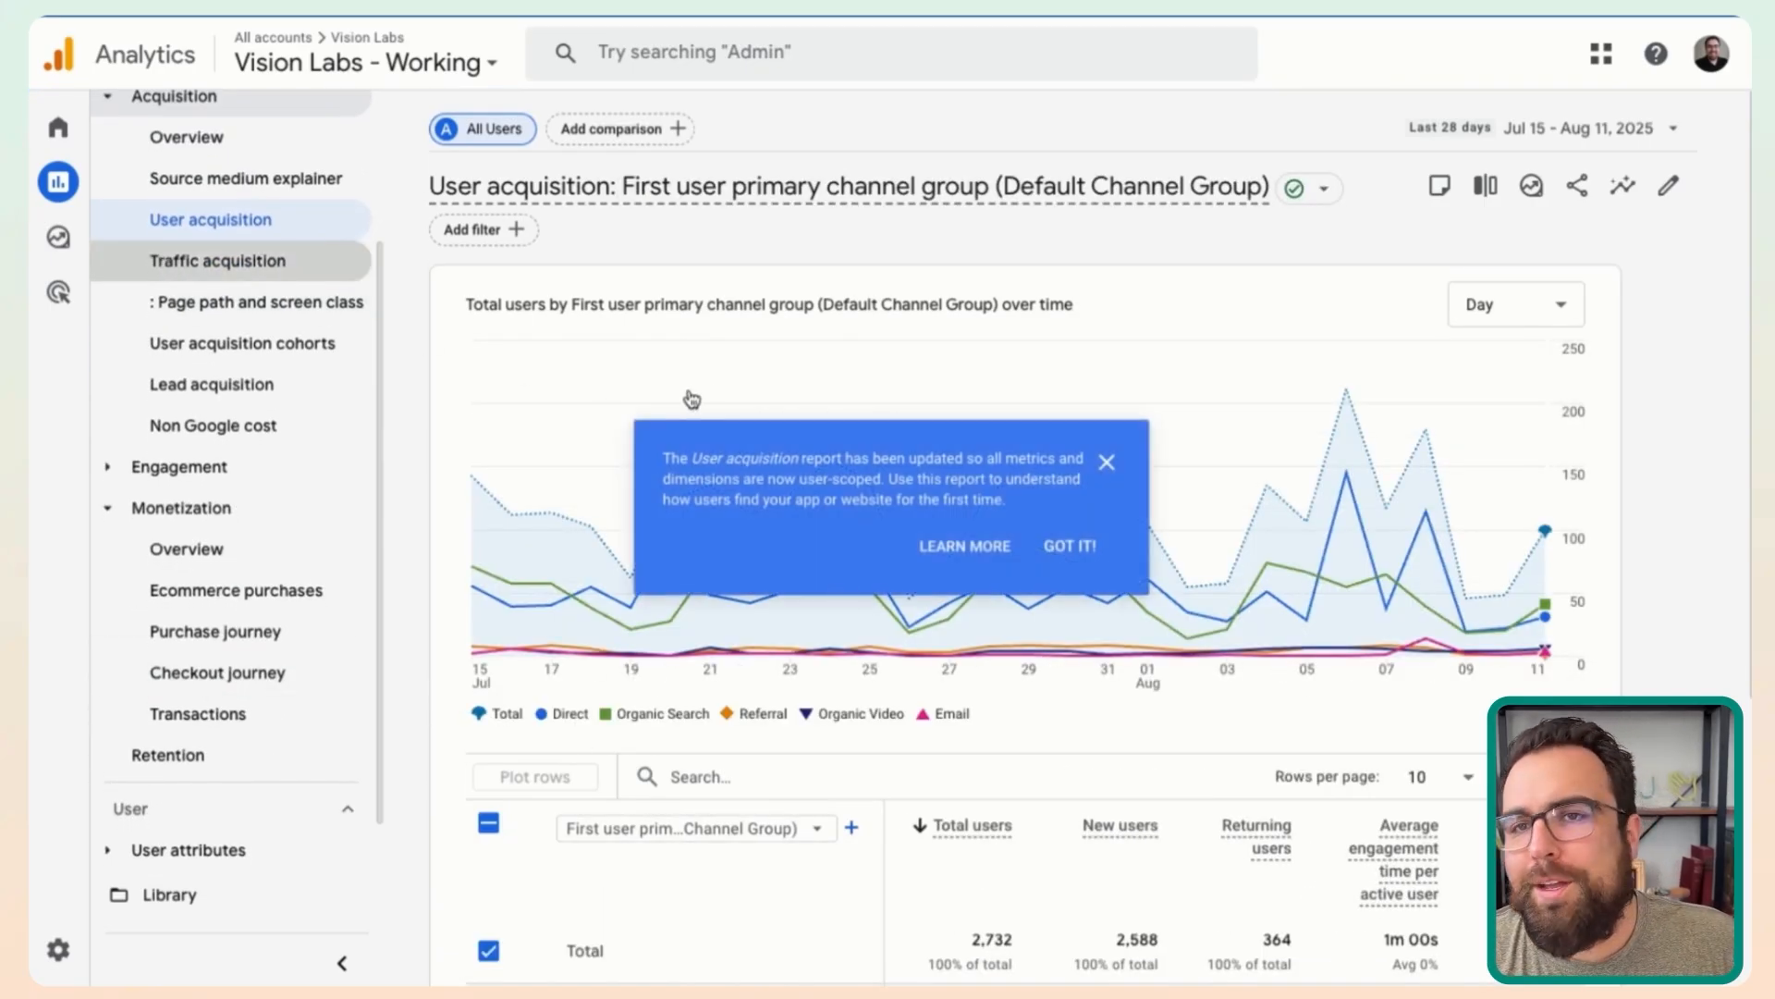
- Open the Traffic acquisition report for customization and review its dimensions, metrics, charts and summary card options
{"action": "left_click", "coordinate": [219, 261]}
{"action": "scroll", "coordinate": [174, 286], "scroll_direction": "up", "scroll_amount": 1}
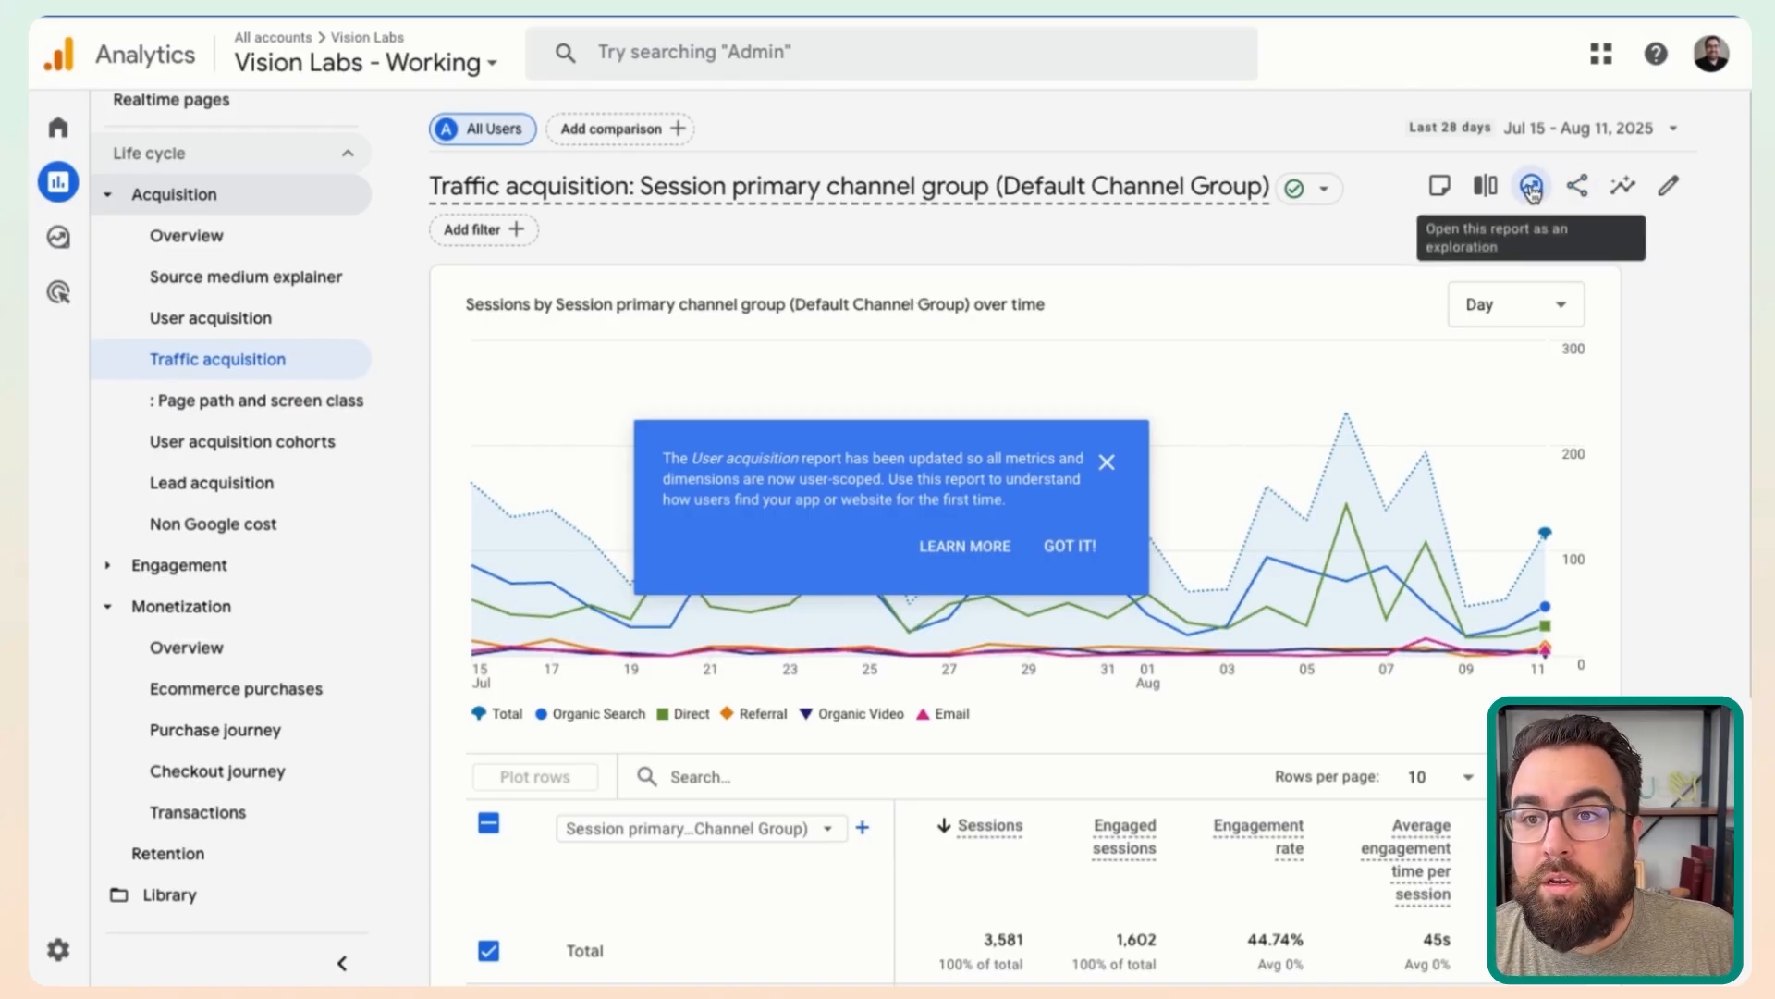
{"action": "left_click", "coordinate": [1665, 182]}
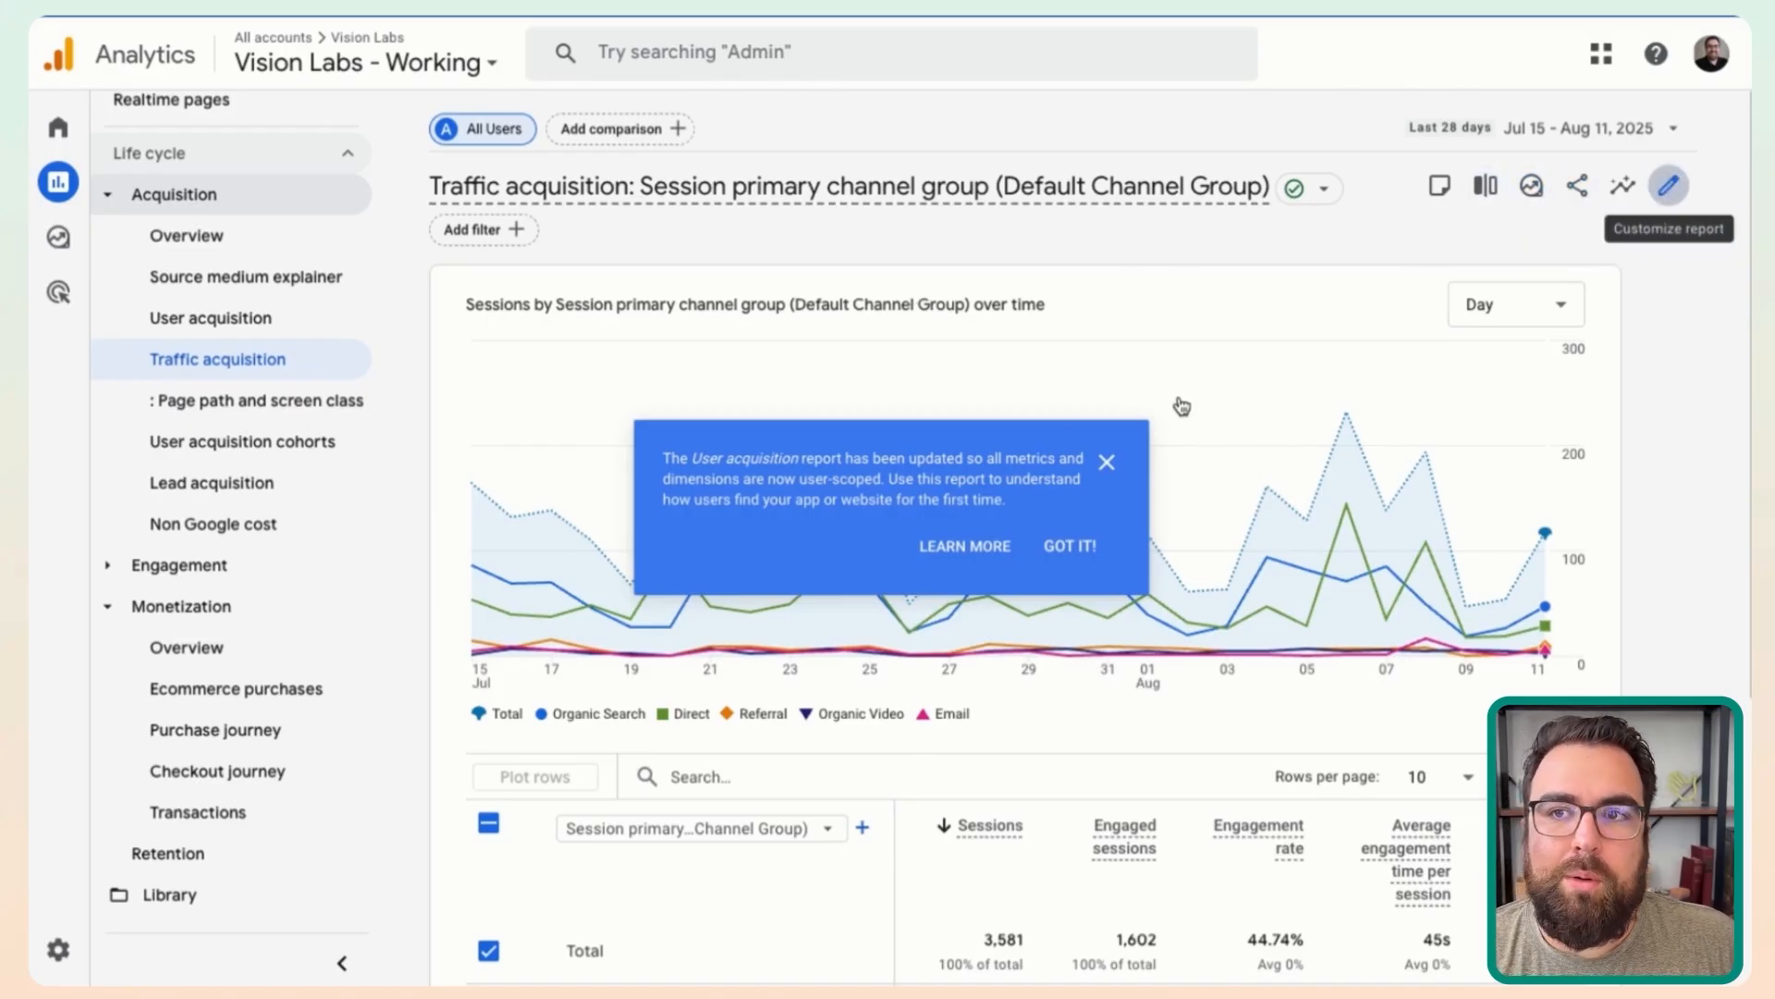
{"action": "scroll", "coordinate": [1261, 749], "scroll_direction": "down", "scroll_amount": 3}
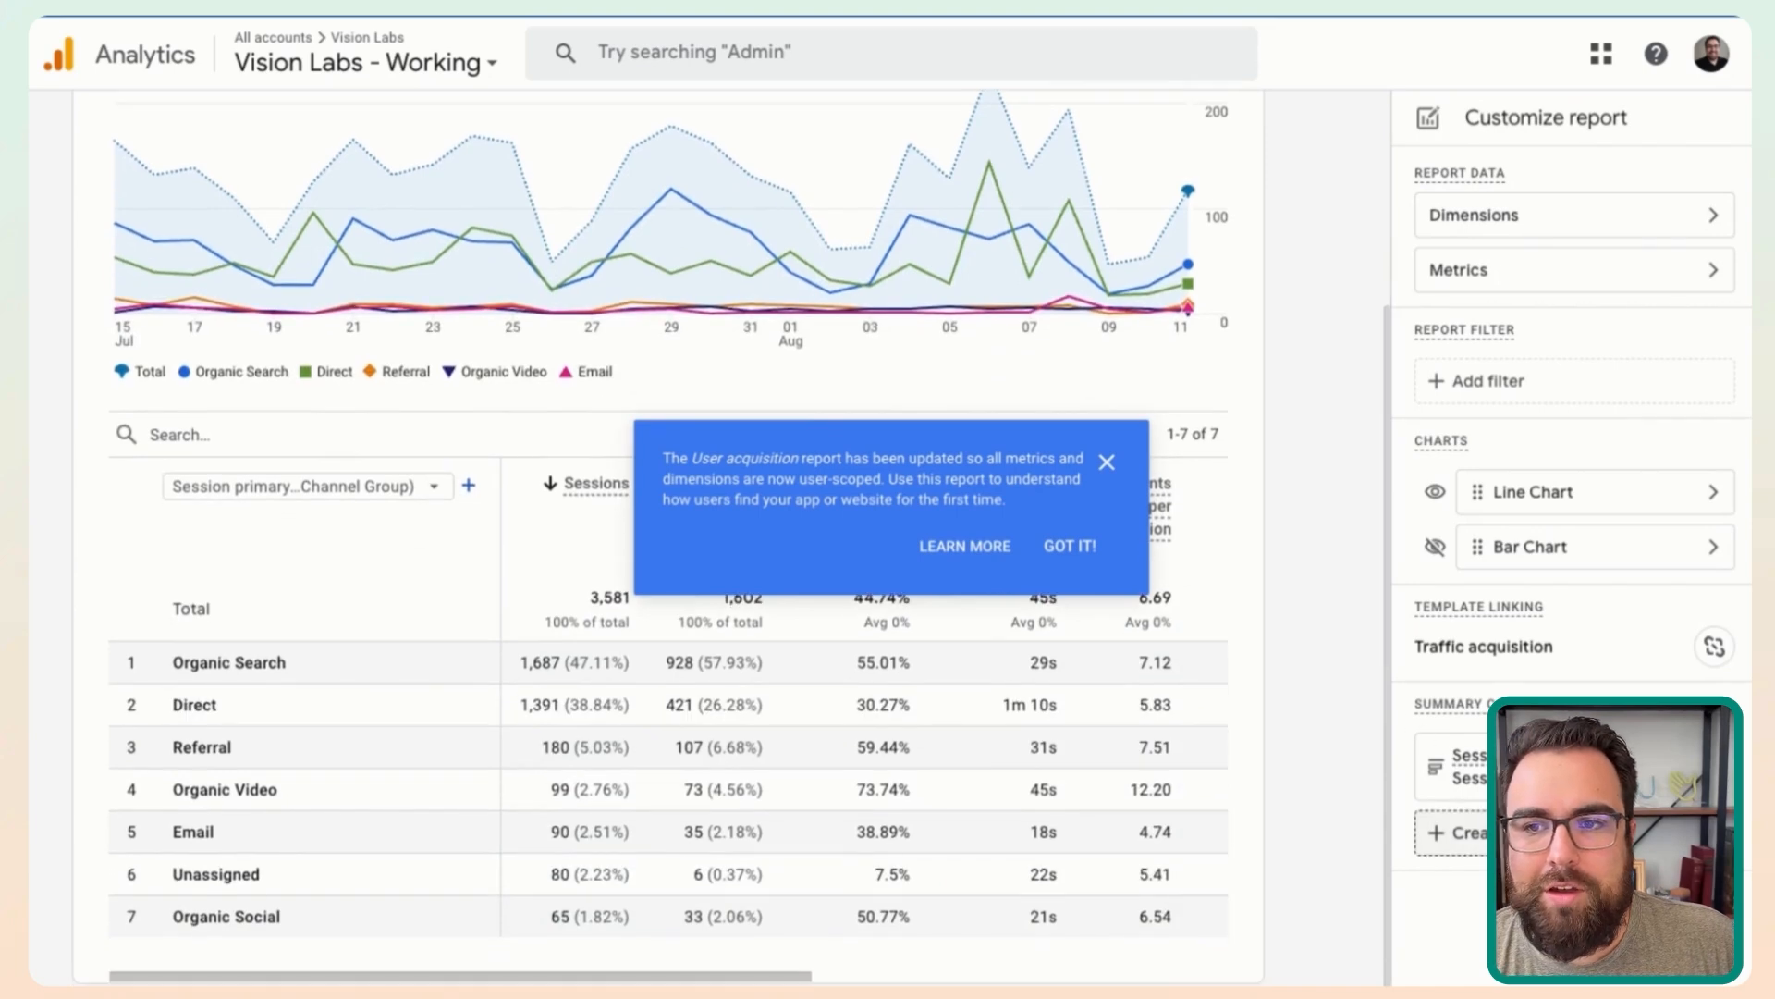
{"action": "left_click", "coordinate": [1452, 832]}
- Switch to PostHog, open the Lead Generation dashboard, and review its sessions, form submits, landing pages, funnel and referring domains insights
{"action": "left_click", "coordinate": [278, 435]}
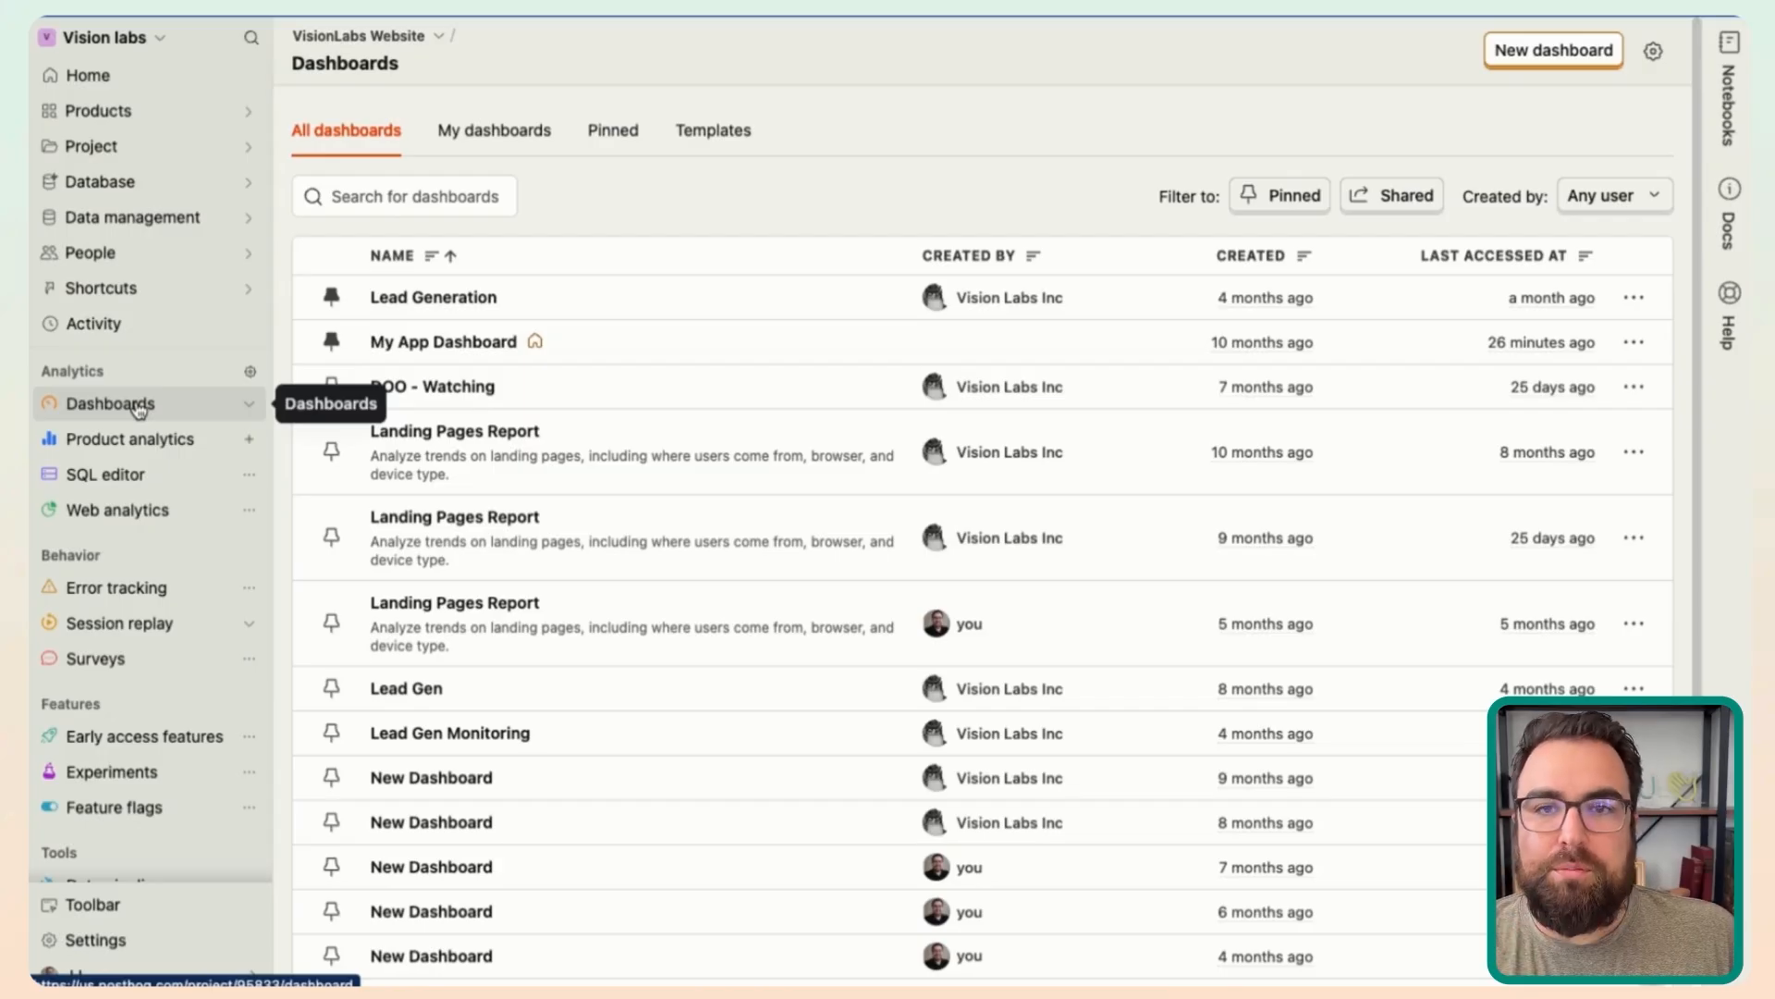
{"action": "left_click", "coordinate": [408, 297]}
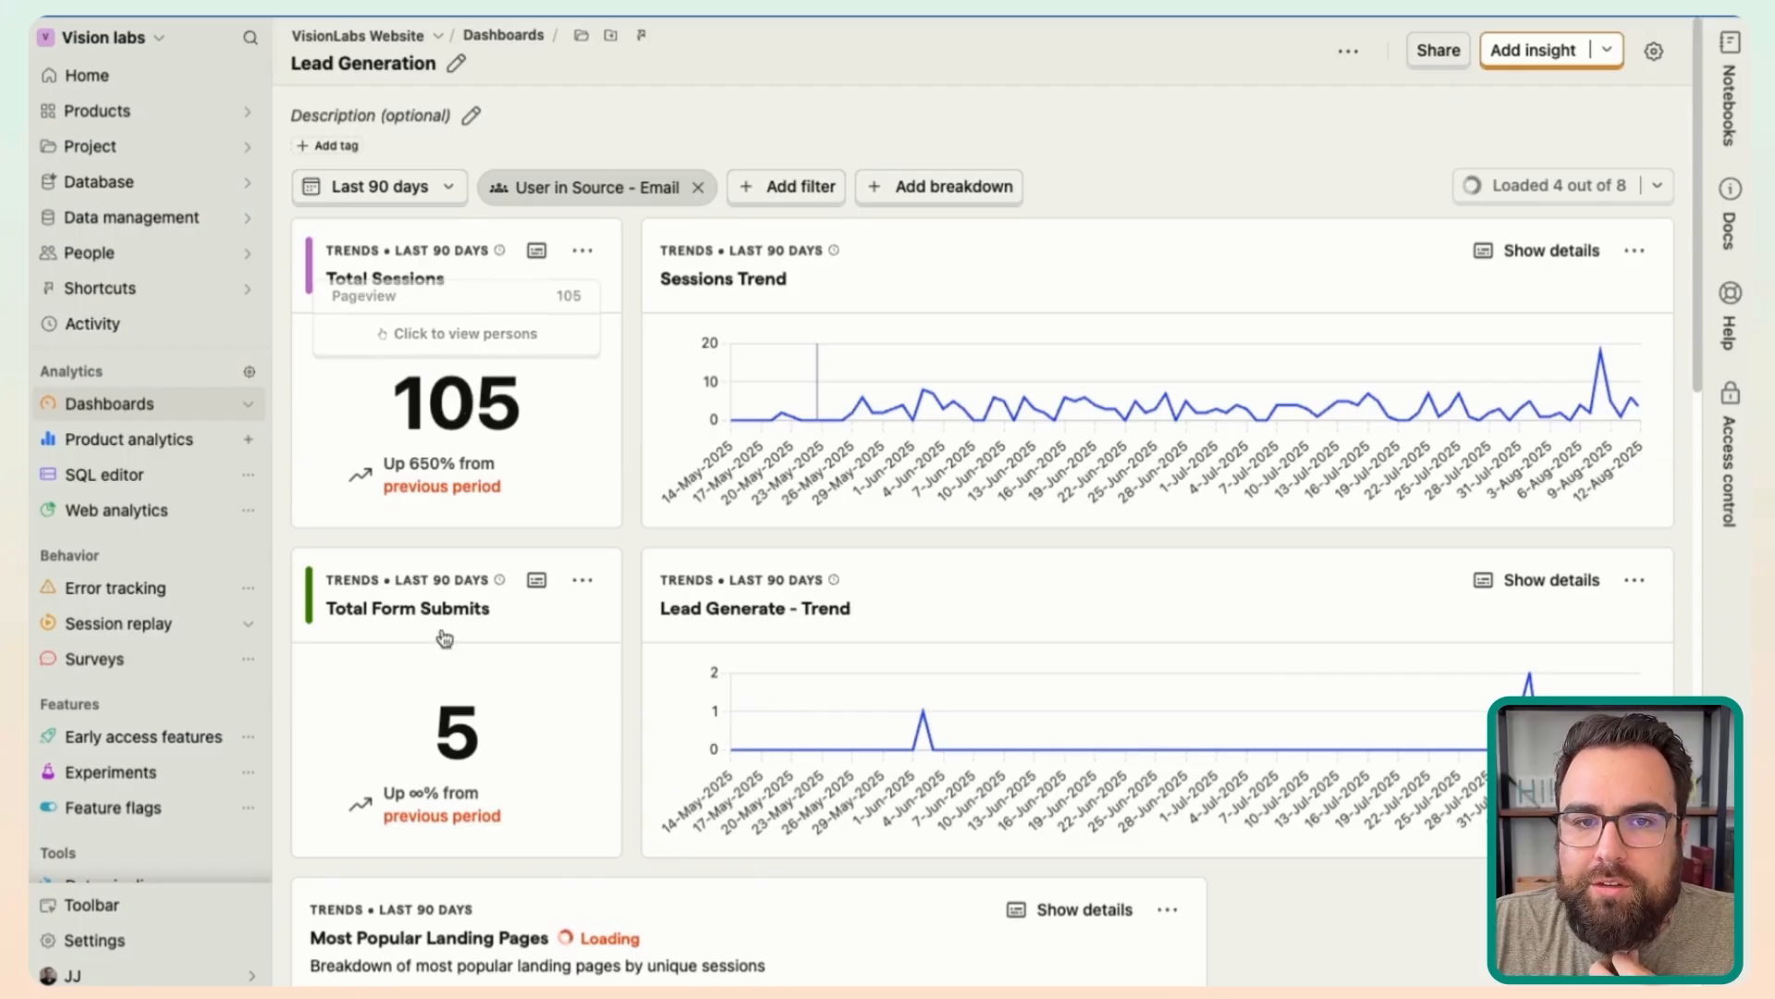
{"action": "scroll", "coordinate": [467, 703], "scroll_direction": "down", "scroll_amount": 5}
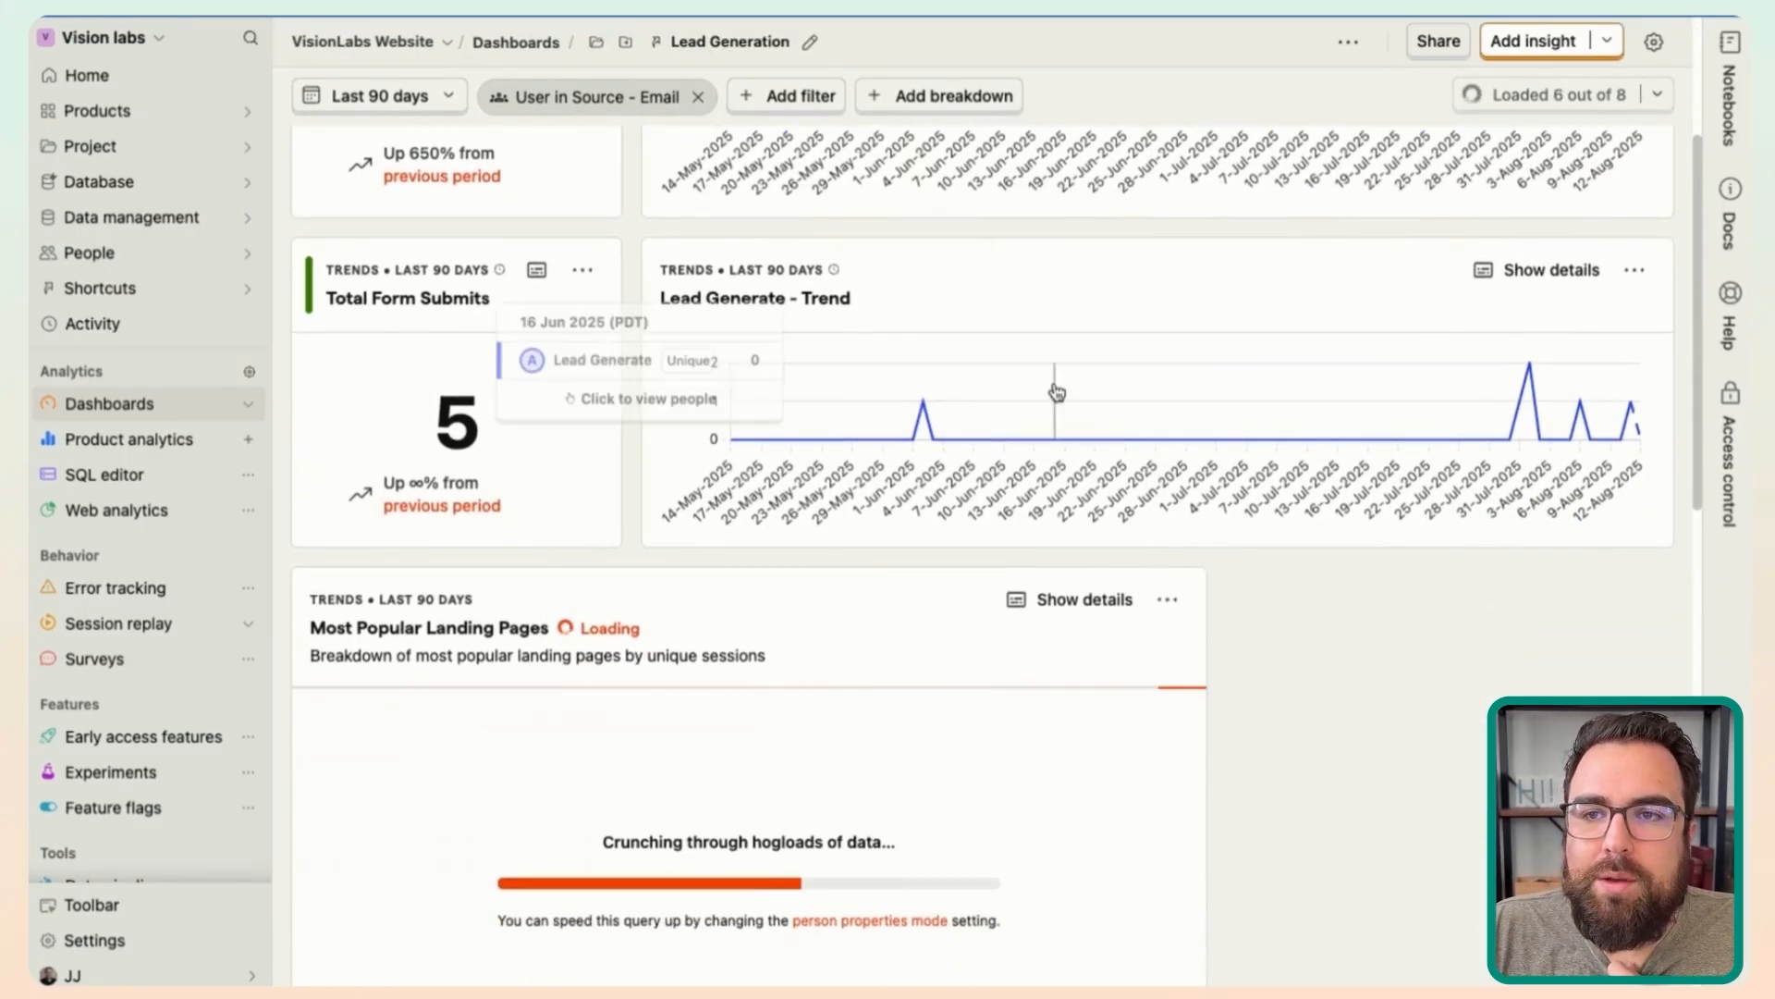
{"action": "scroll", "coordinate": [1526, 595], "scroll_direction": "up", "scroll_amount": 5}
{"action": "scroll", "coordinate": [820, 740], "scroll_direction": "down", "scroll_amount": 10}
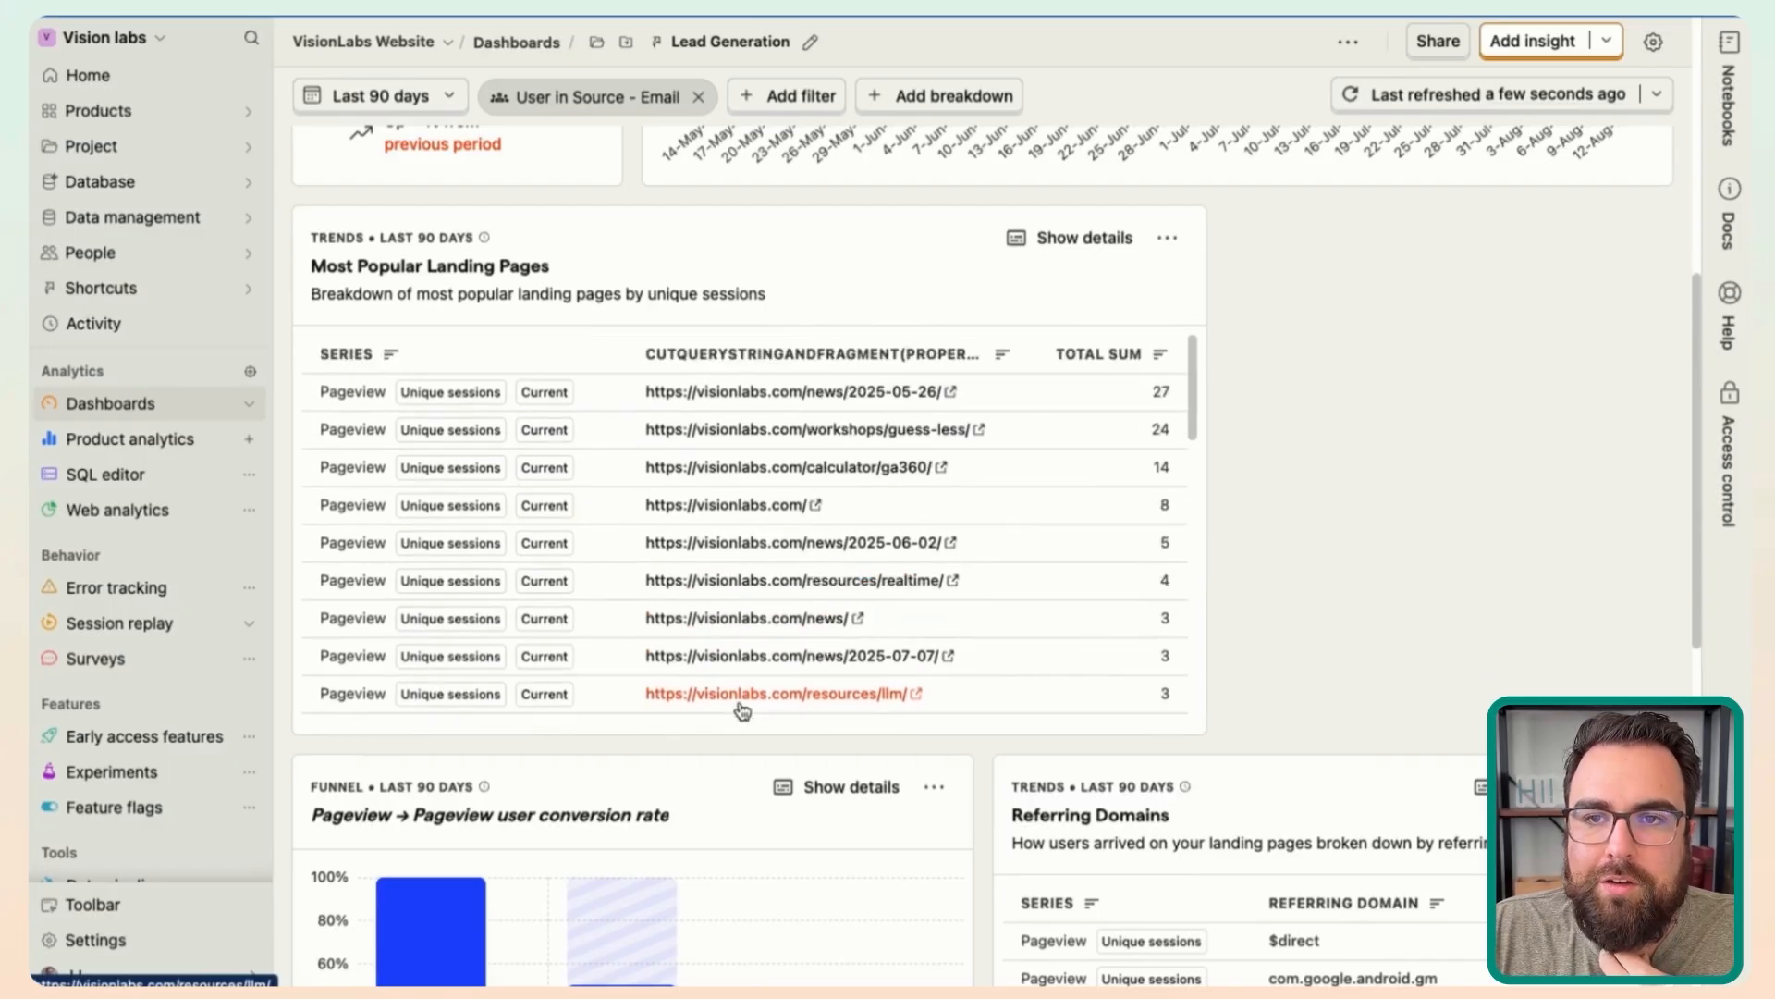
{"action": "scroll", "coordinate": [1419, 678], "scroll_direction": "down", "scroll_amount": 2}
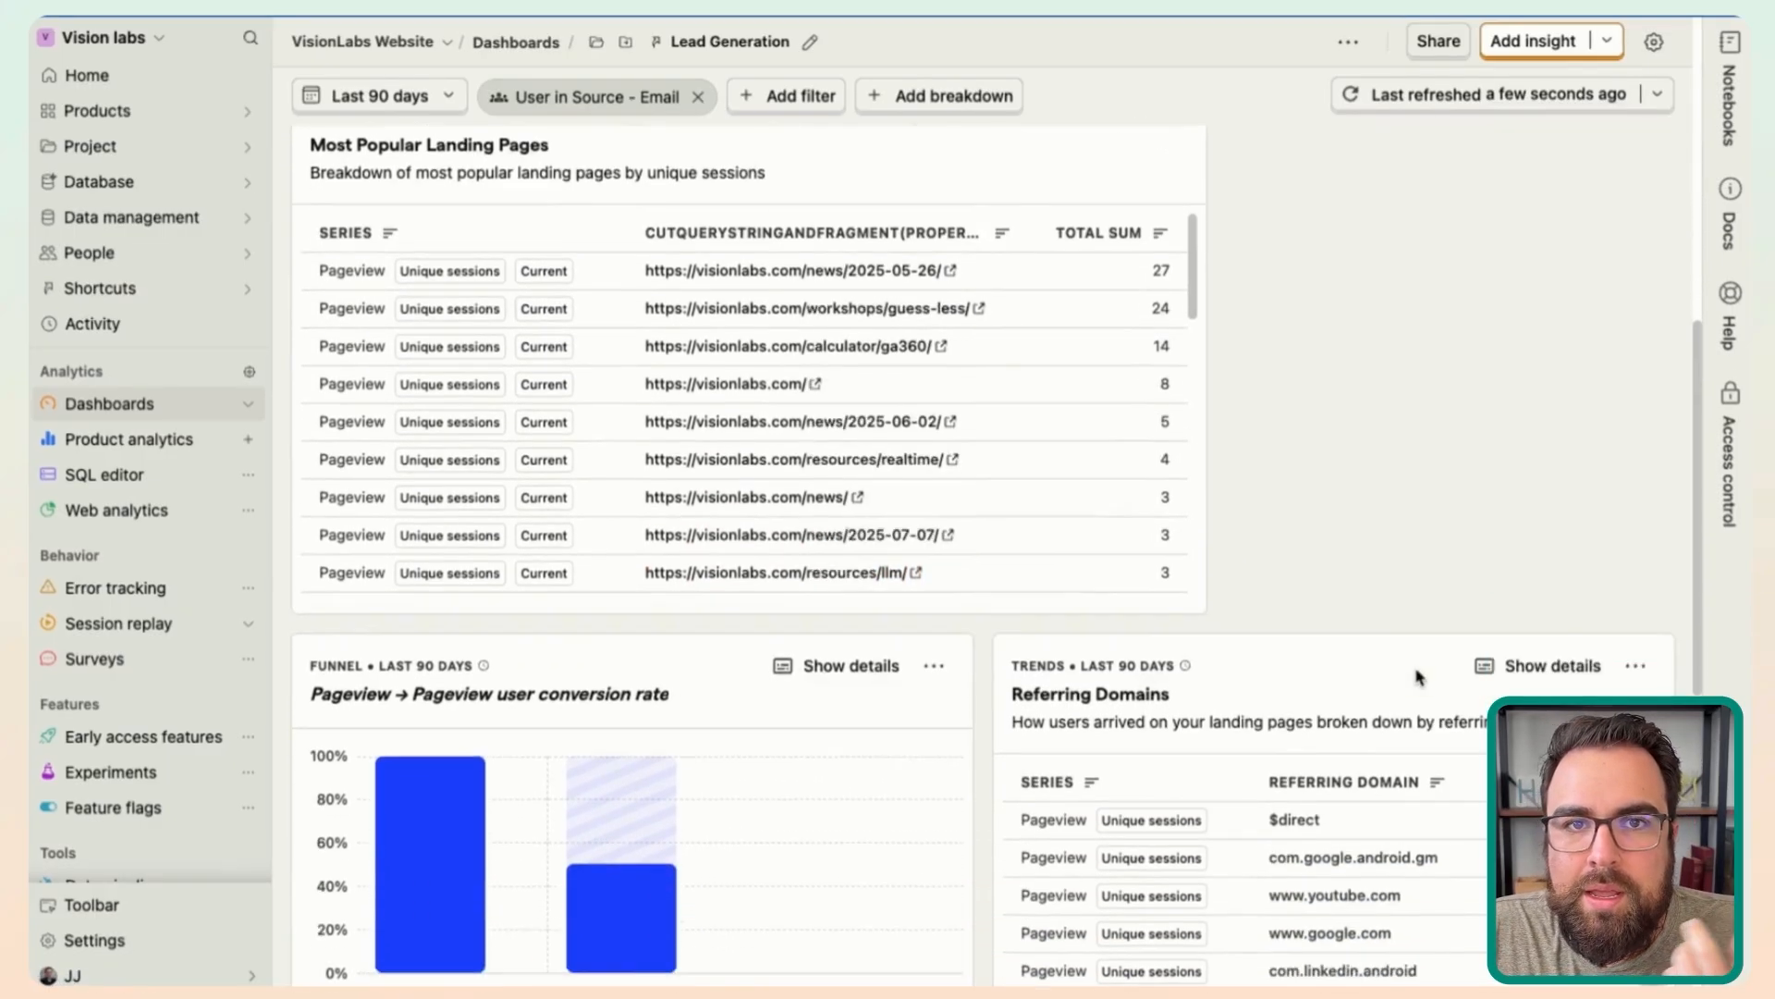
{"action": "scroll", "coordinate": [1419, 678], "scroll_direction": "down", "scroll_amount": 5}
- Review the date range options of the Lead Generation dashboard and return to its first insights
{"action": "left_click", "coordinate": [398, 96]}
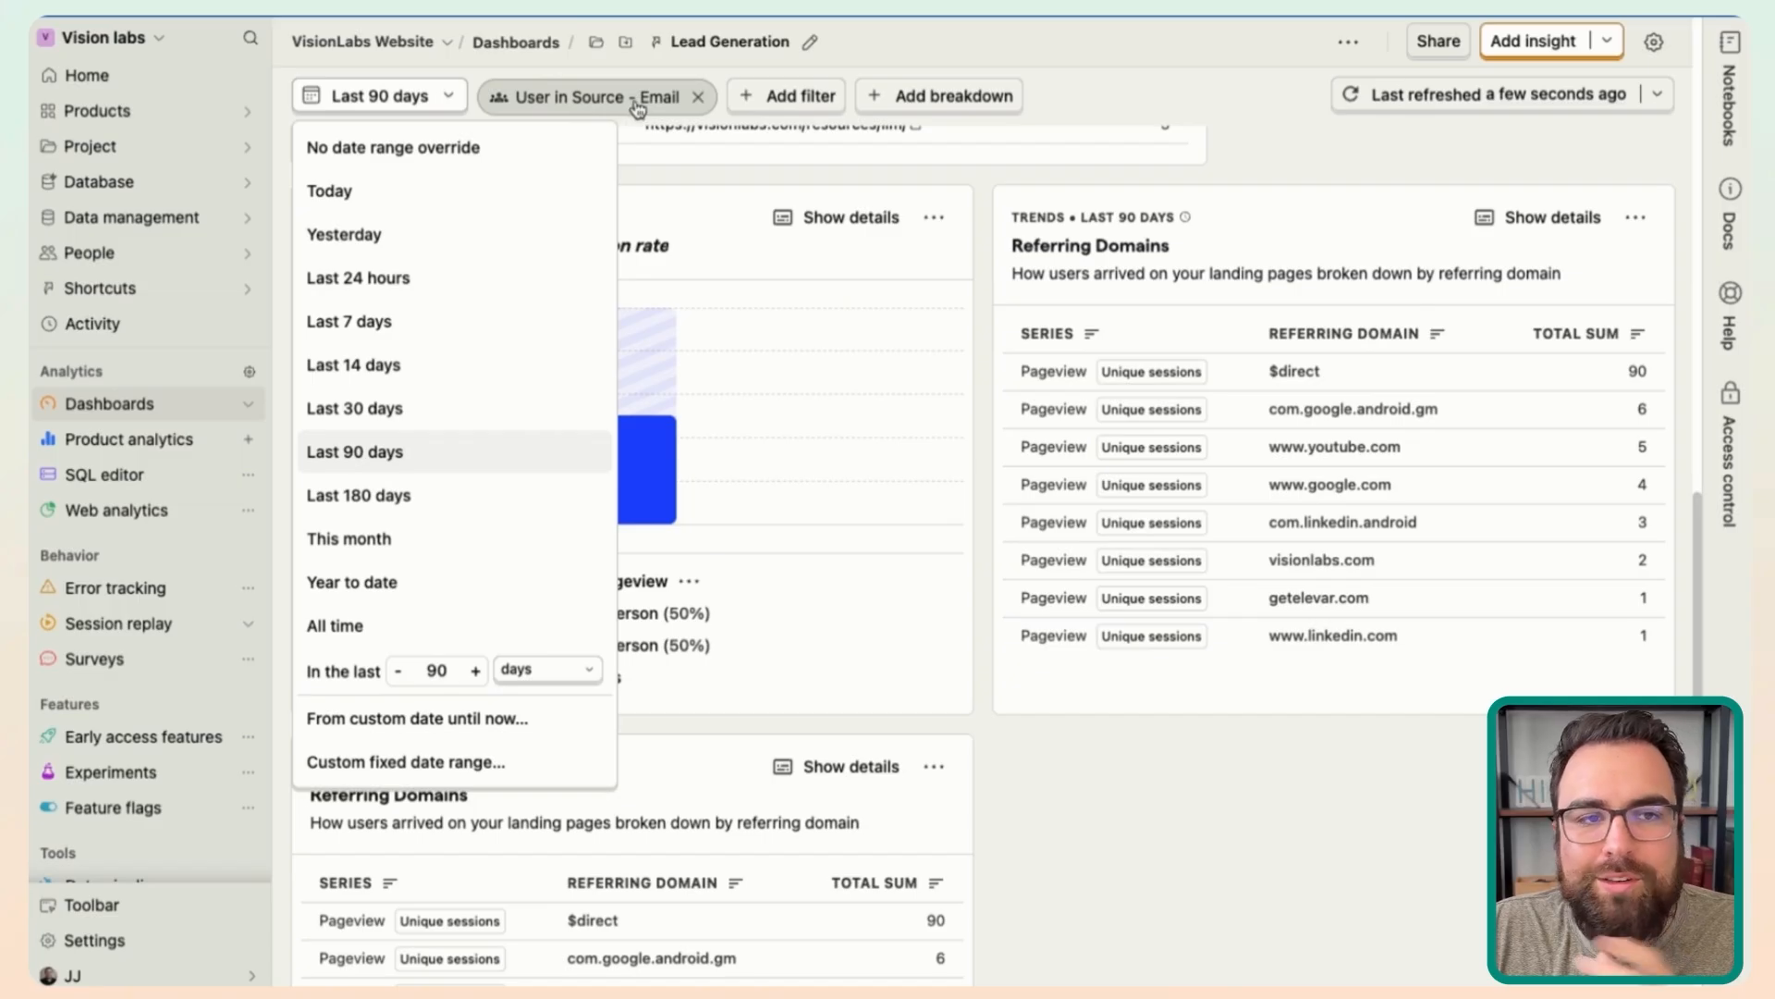
{"action": "left_click", "coordinate": [1359, 155]}
{"action": "scroll", "coordinate": [550, 144], "scroll_direction": "up", "scroll_amount": 1}
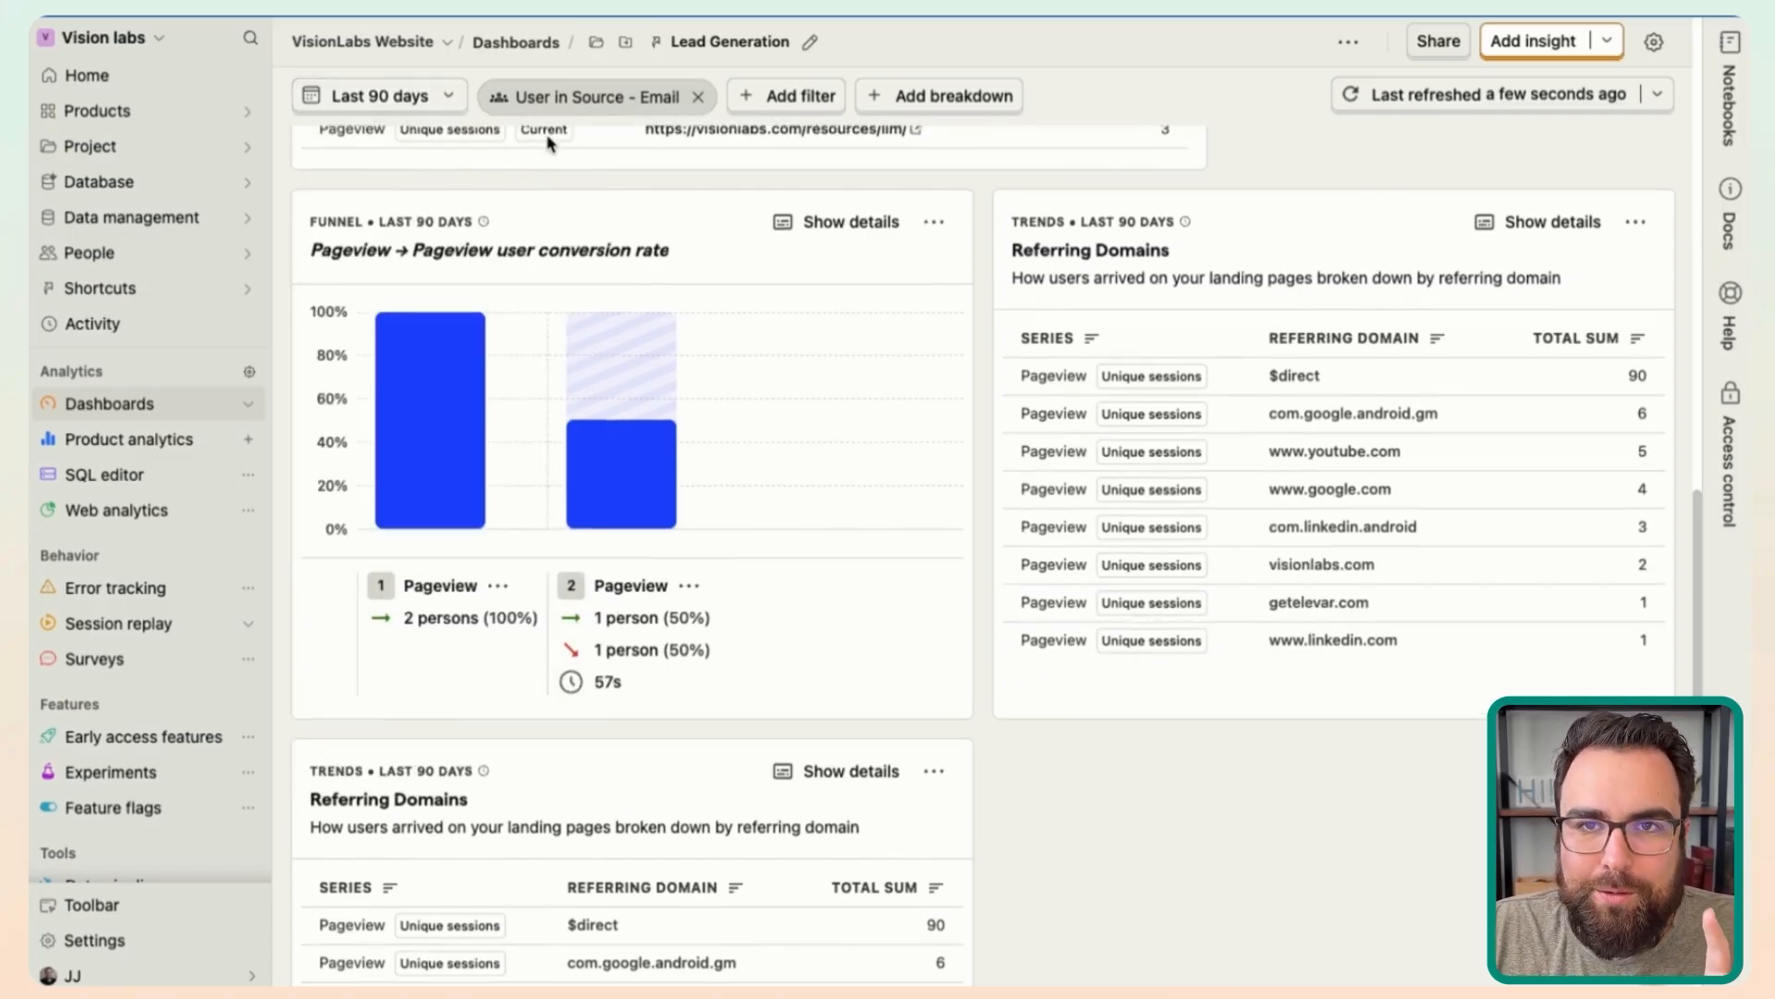
{"action": "scroll", "coordinate": [547, 143], "scroll_direction": "up", "scroll_amount": 10}
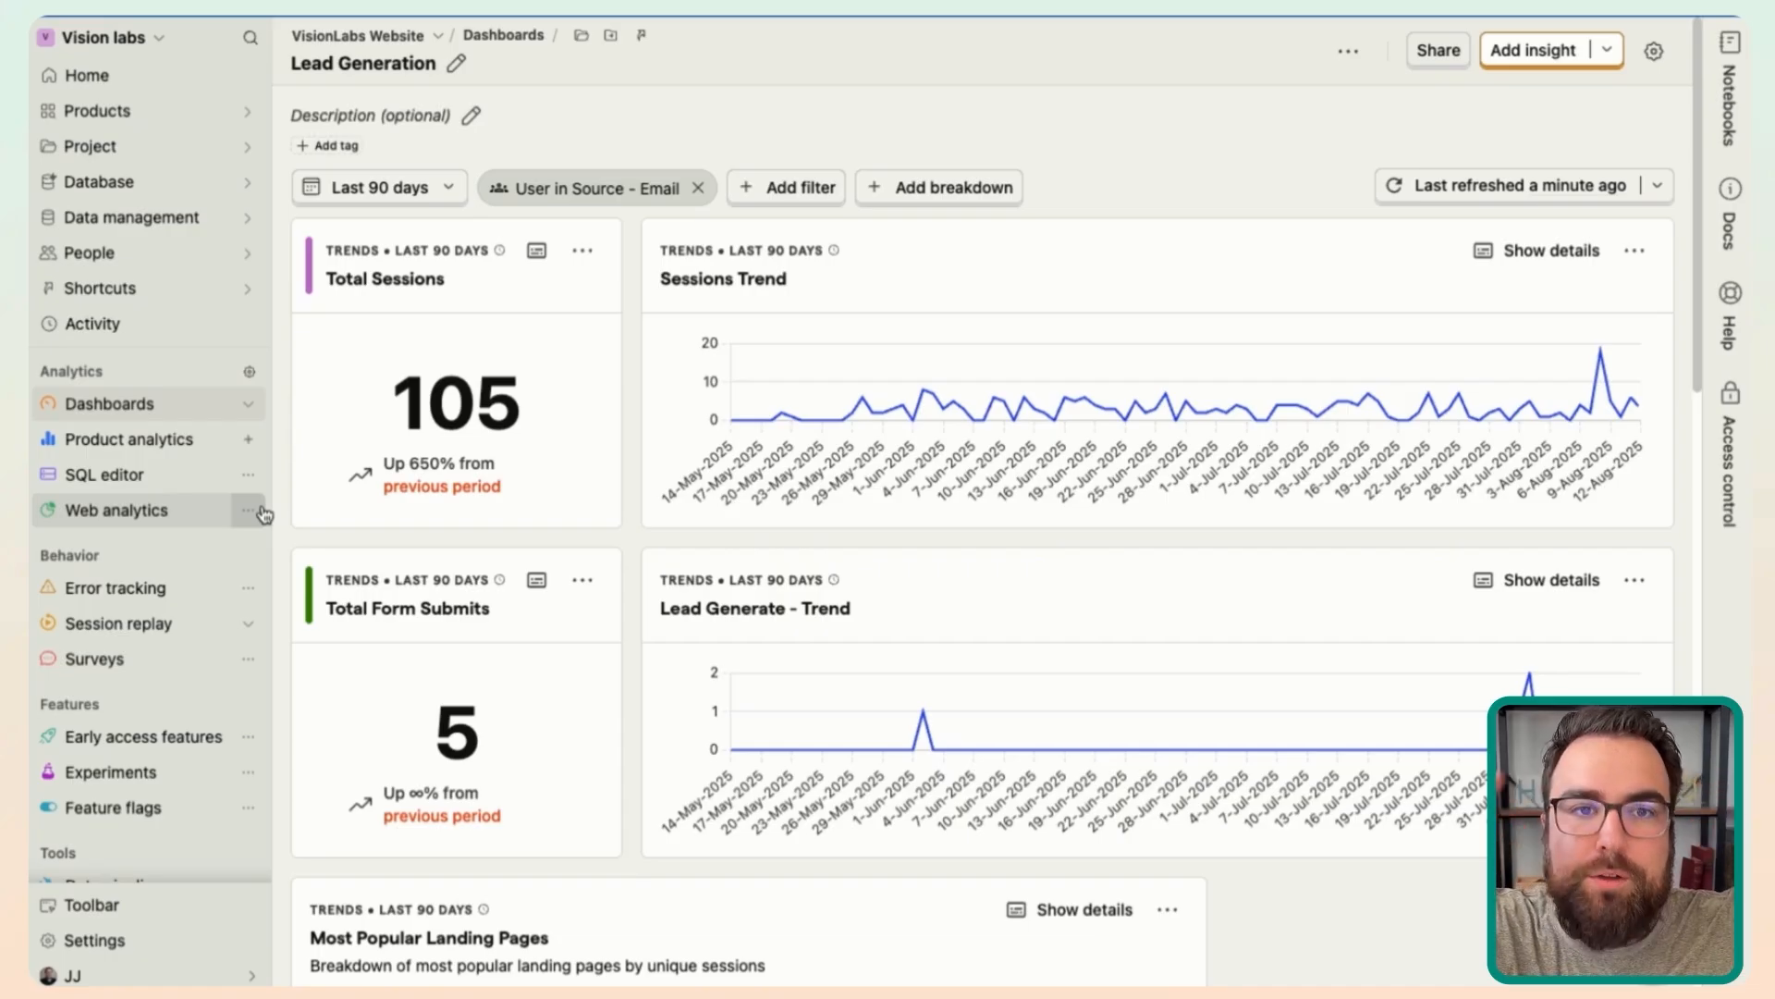
- Open the Content Viewed → Pageview → Lead Impression funnel among the product analytics insights for editing
{"action": "left_click", "coordinate": [245, 435]}
{"action": "left_click", "coordinate": [139, 448]}
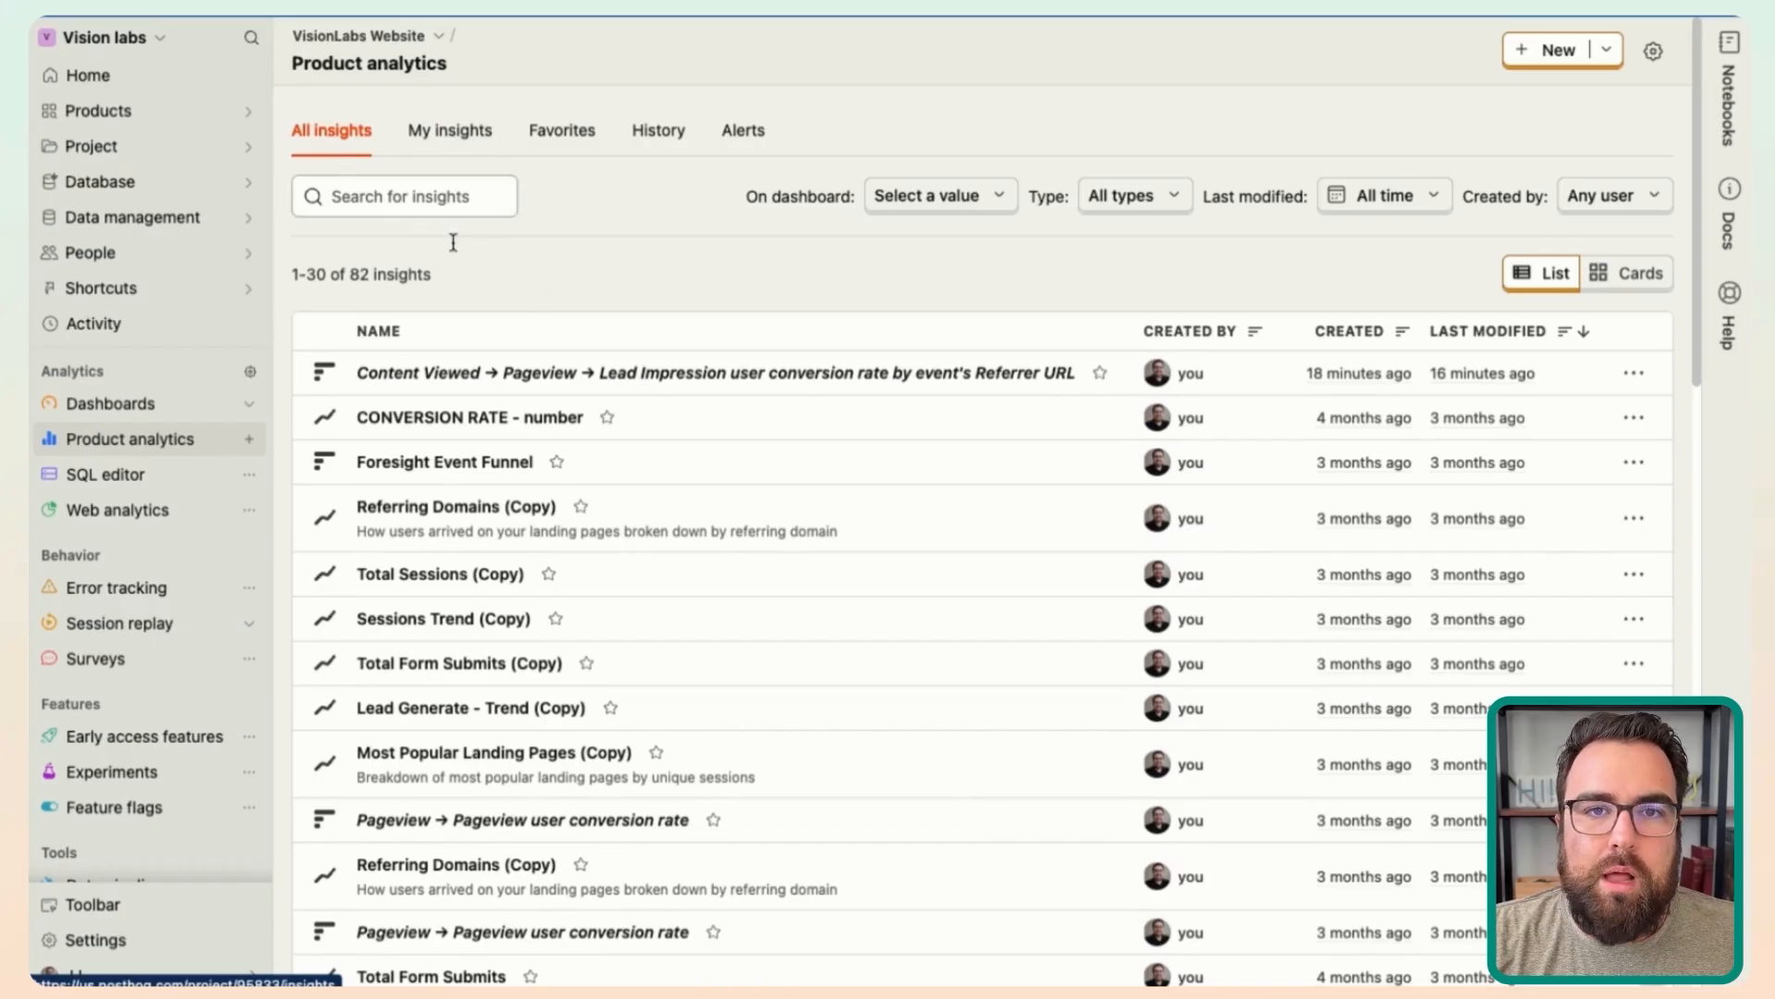
{"action": "left_click", "coordinate": [446, 375]}
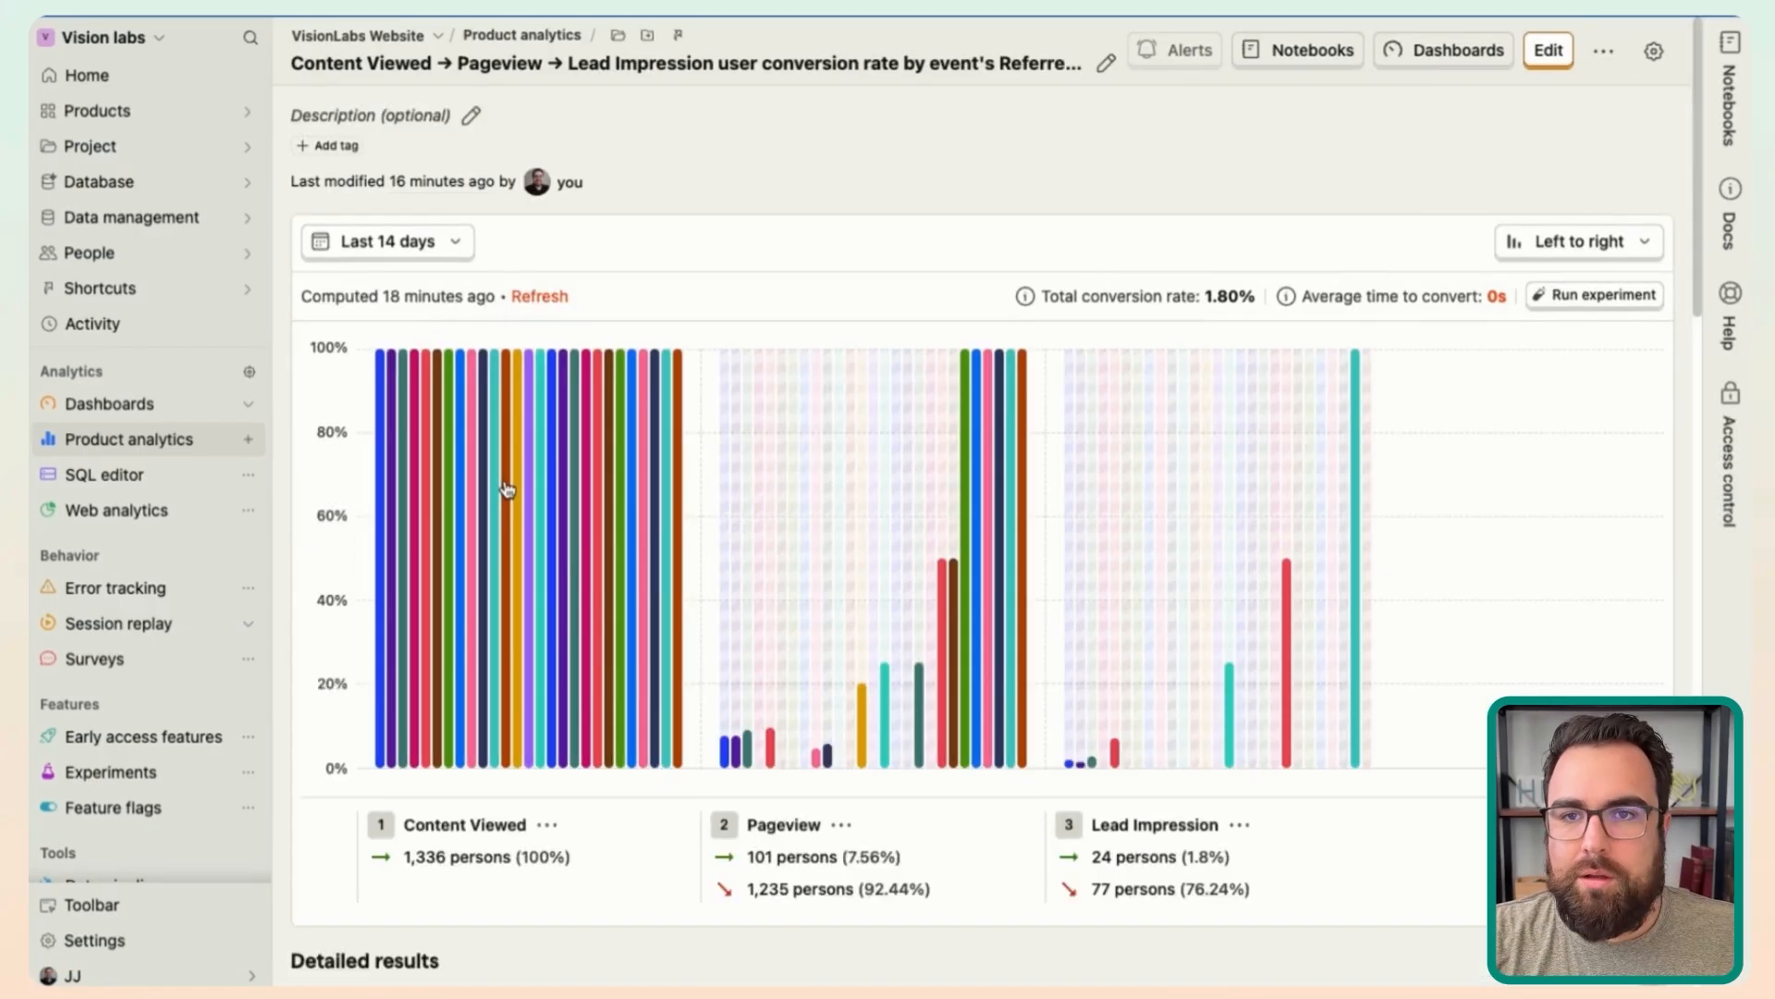
{"action": "left_click", "coordinate": [1548, 50]}
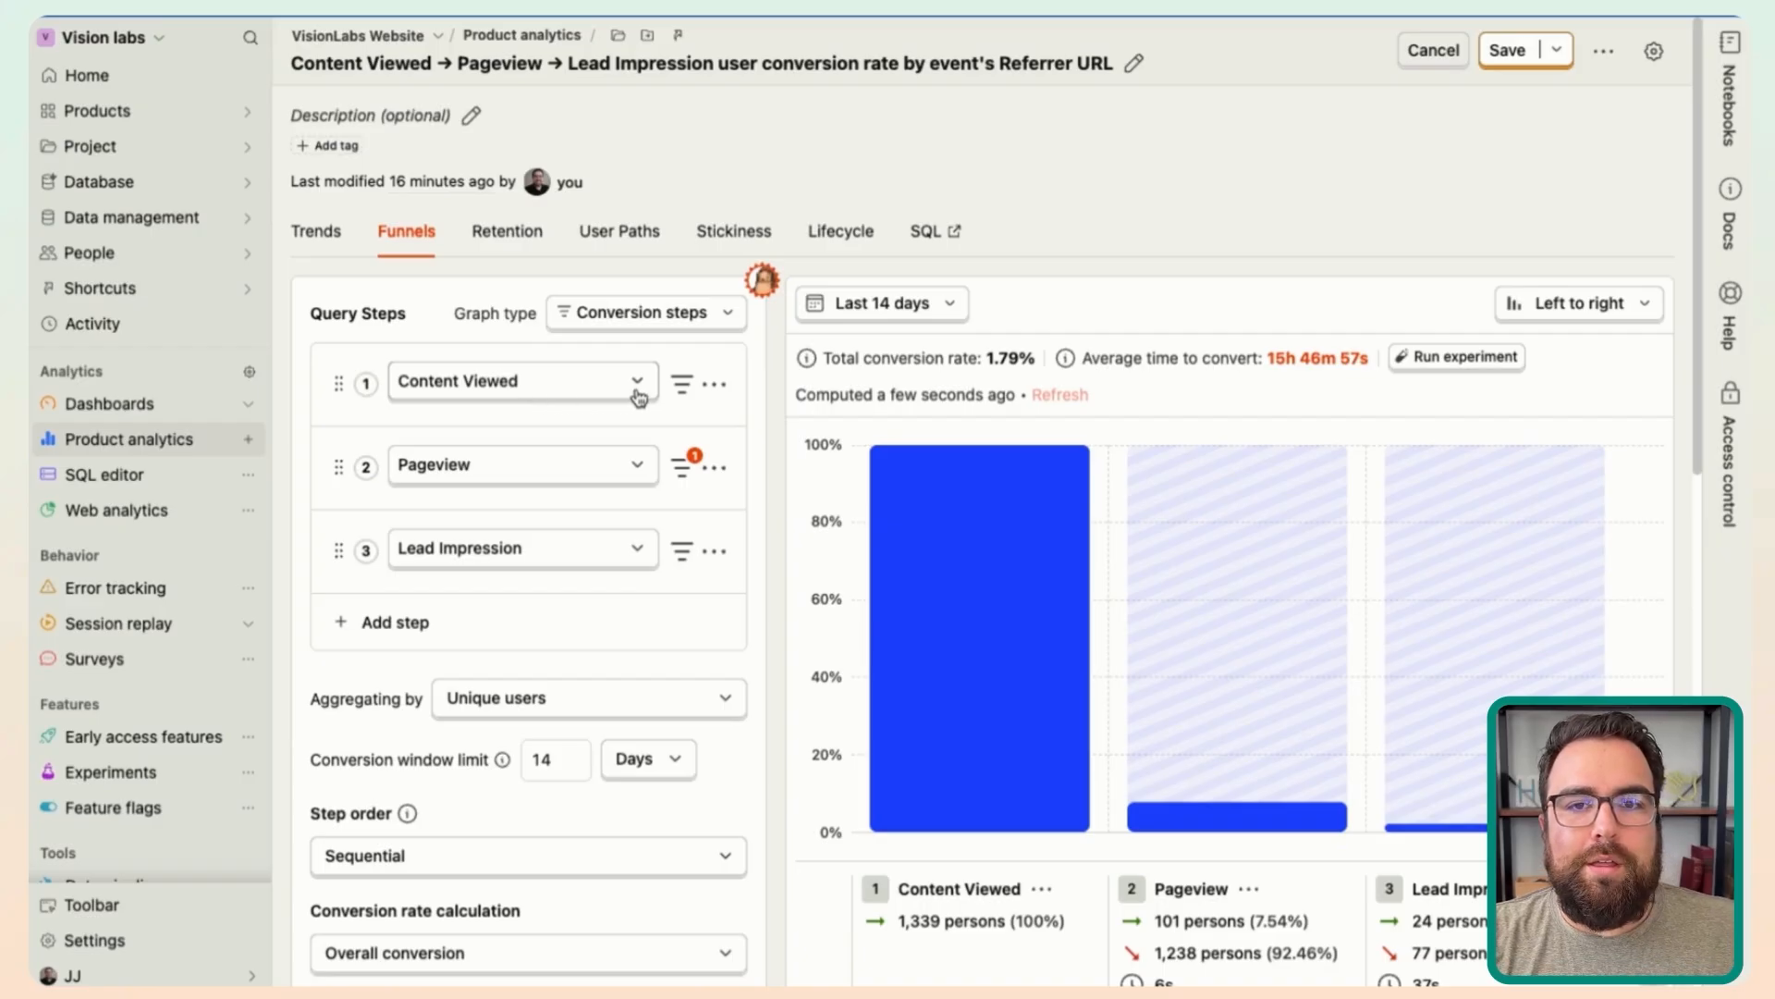
- Search the events for "content" and choose Content Viewed as the funnel's first step
{"action": "left_click", "coordinate": [632, 388]}
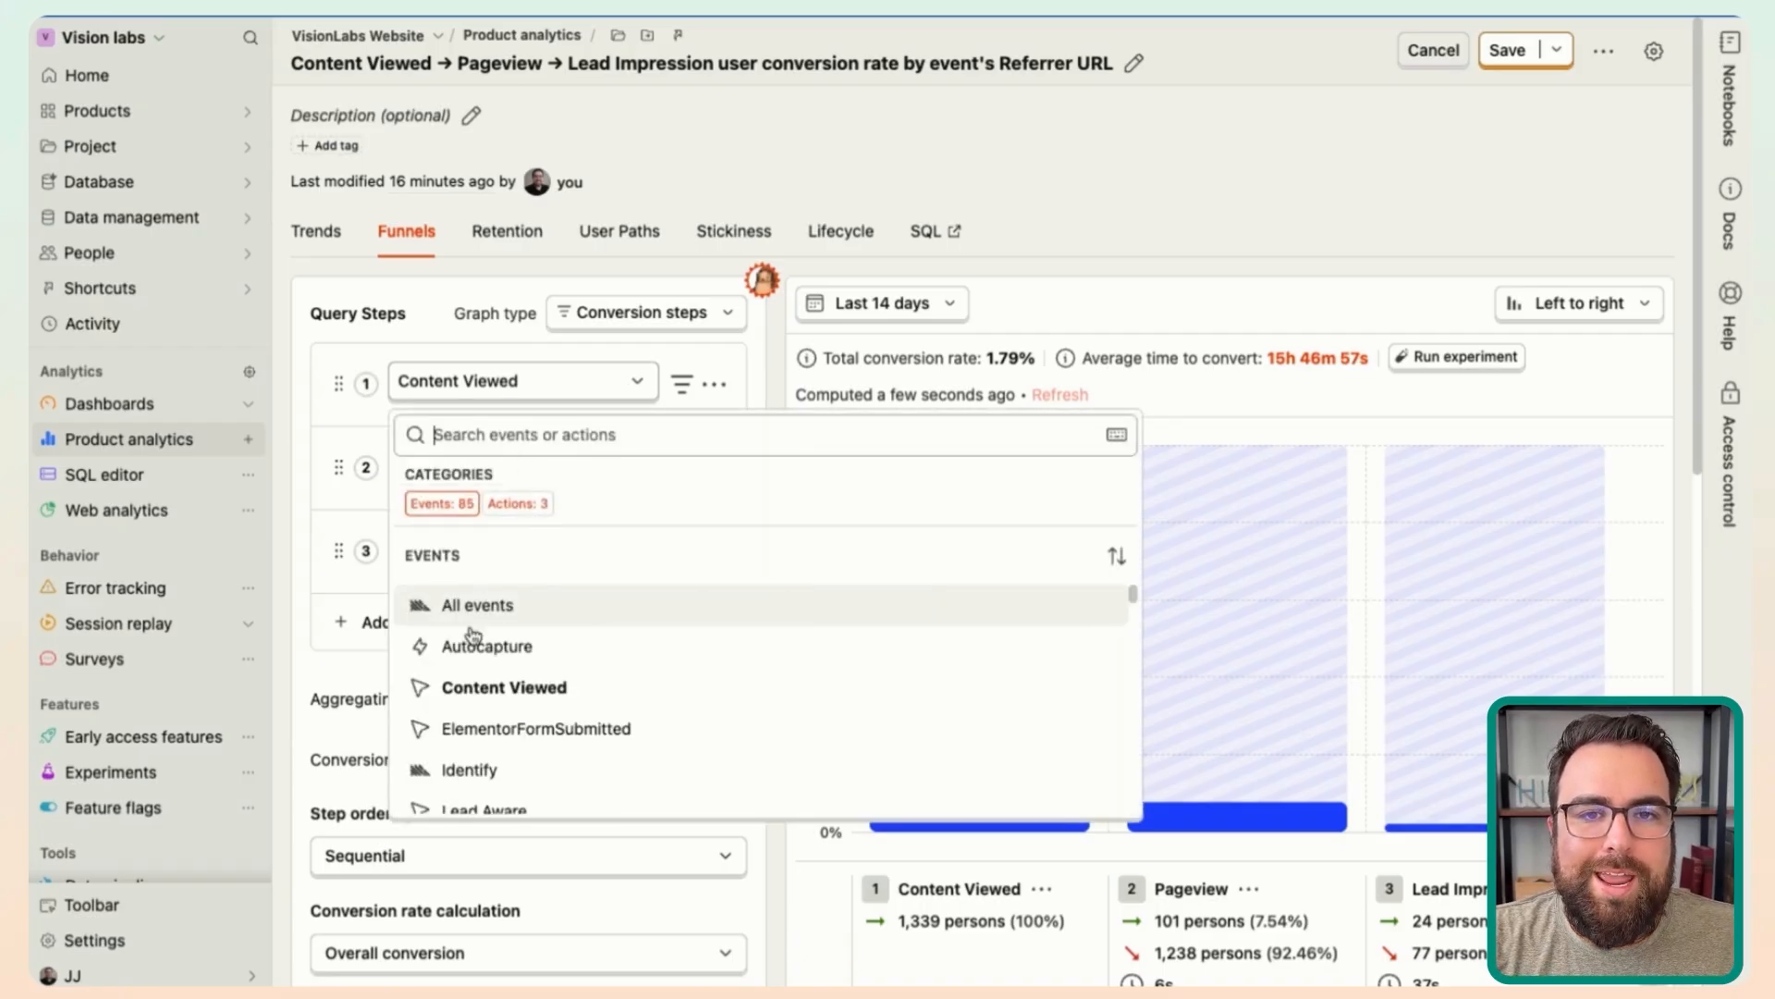
{"action": "type", "text": "content"}
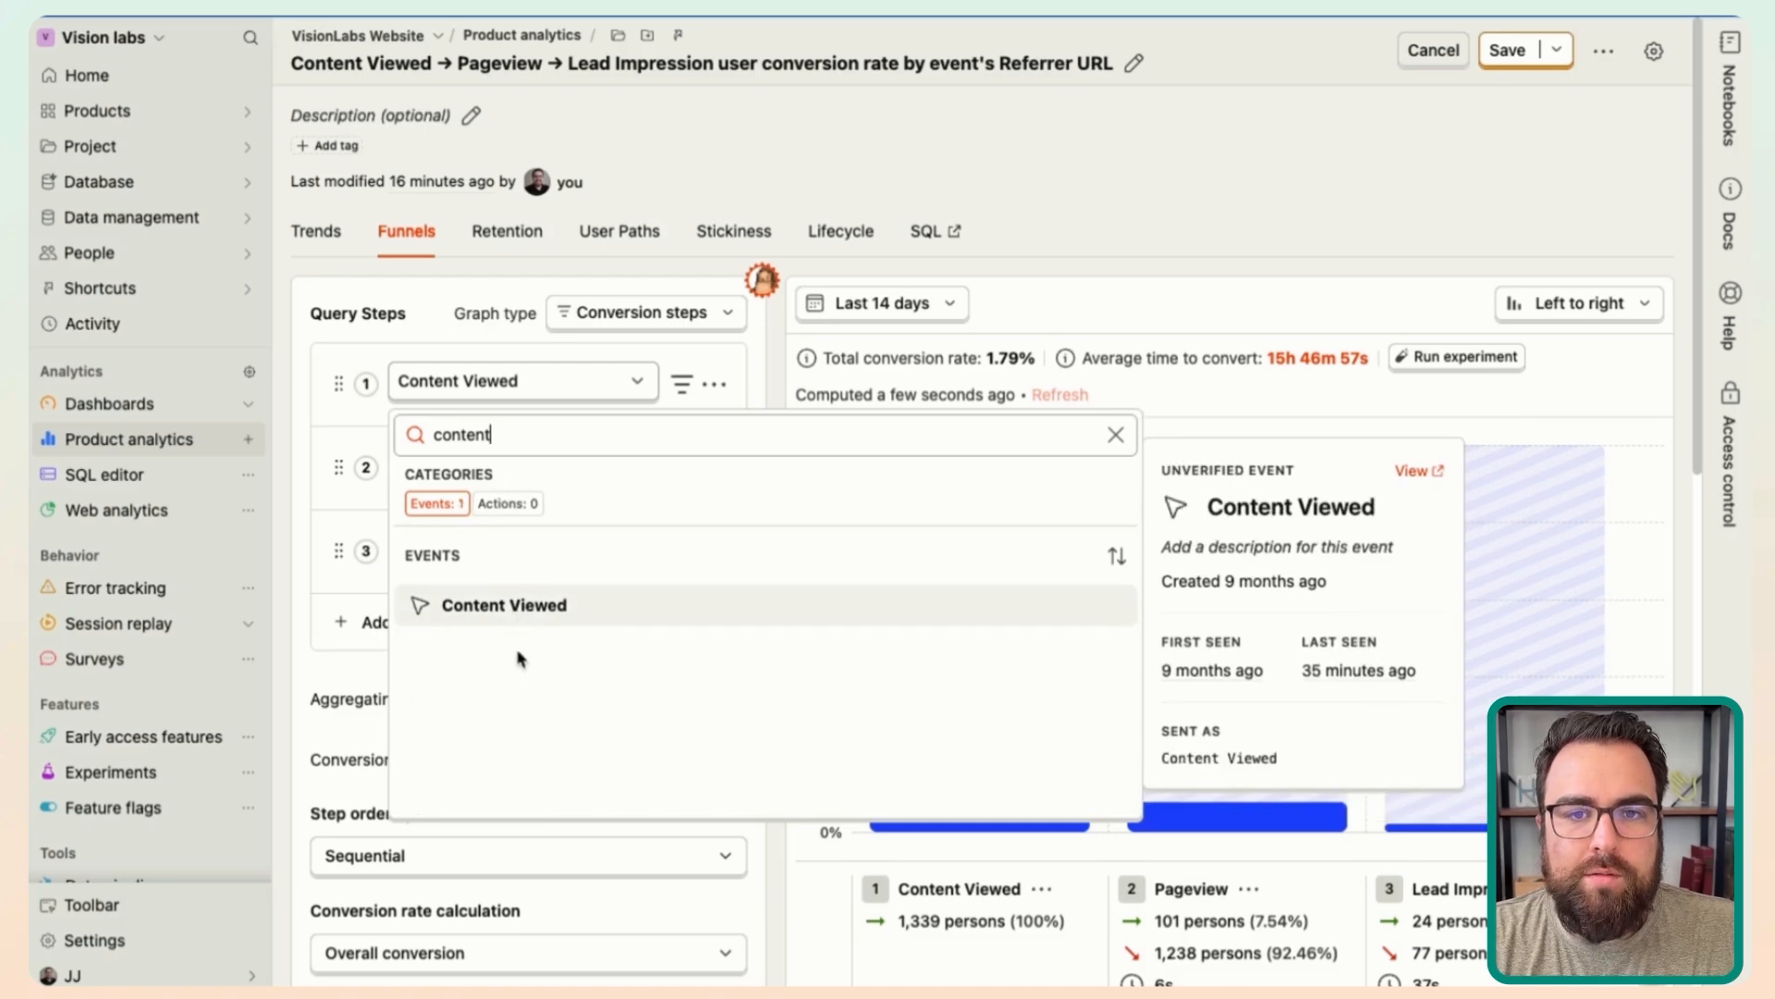
{"action": "left_click", "coordinate": [516, 611]}
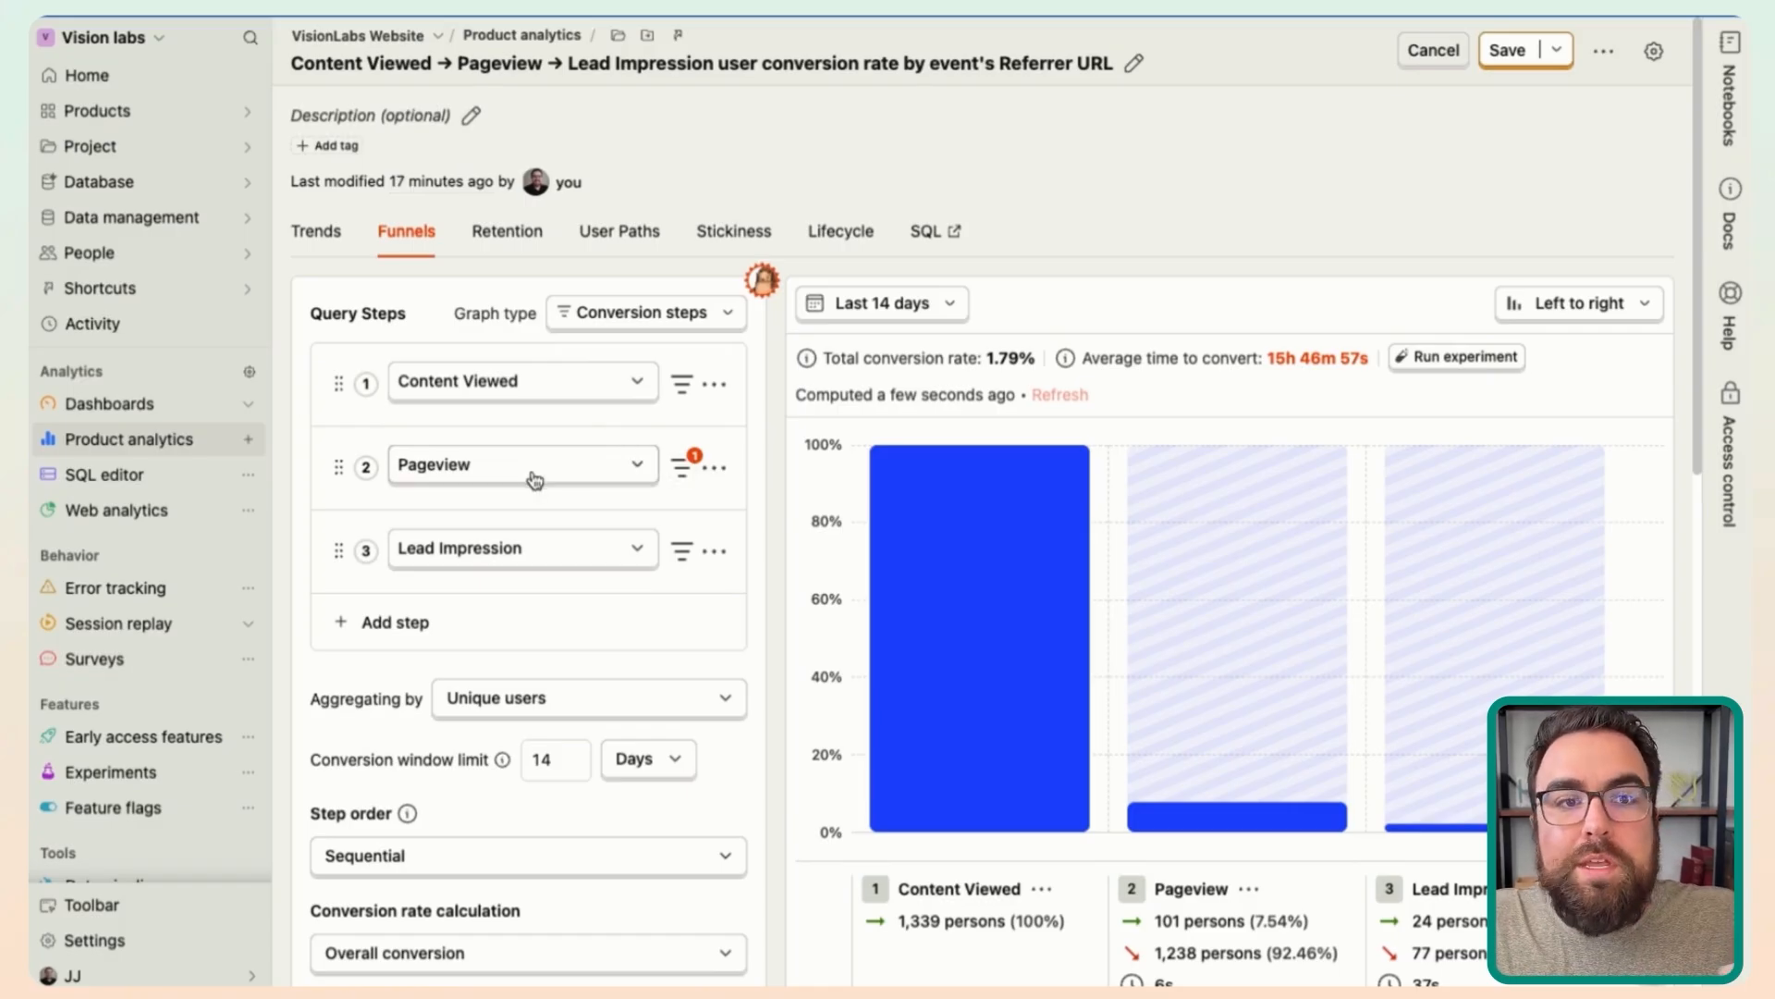
- Examine the Current URL filter on the funnel's Pageview step, including its comparison operators and suggested URL values
{"action": "left_click", "coordinate": [677, 468]}
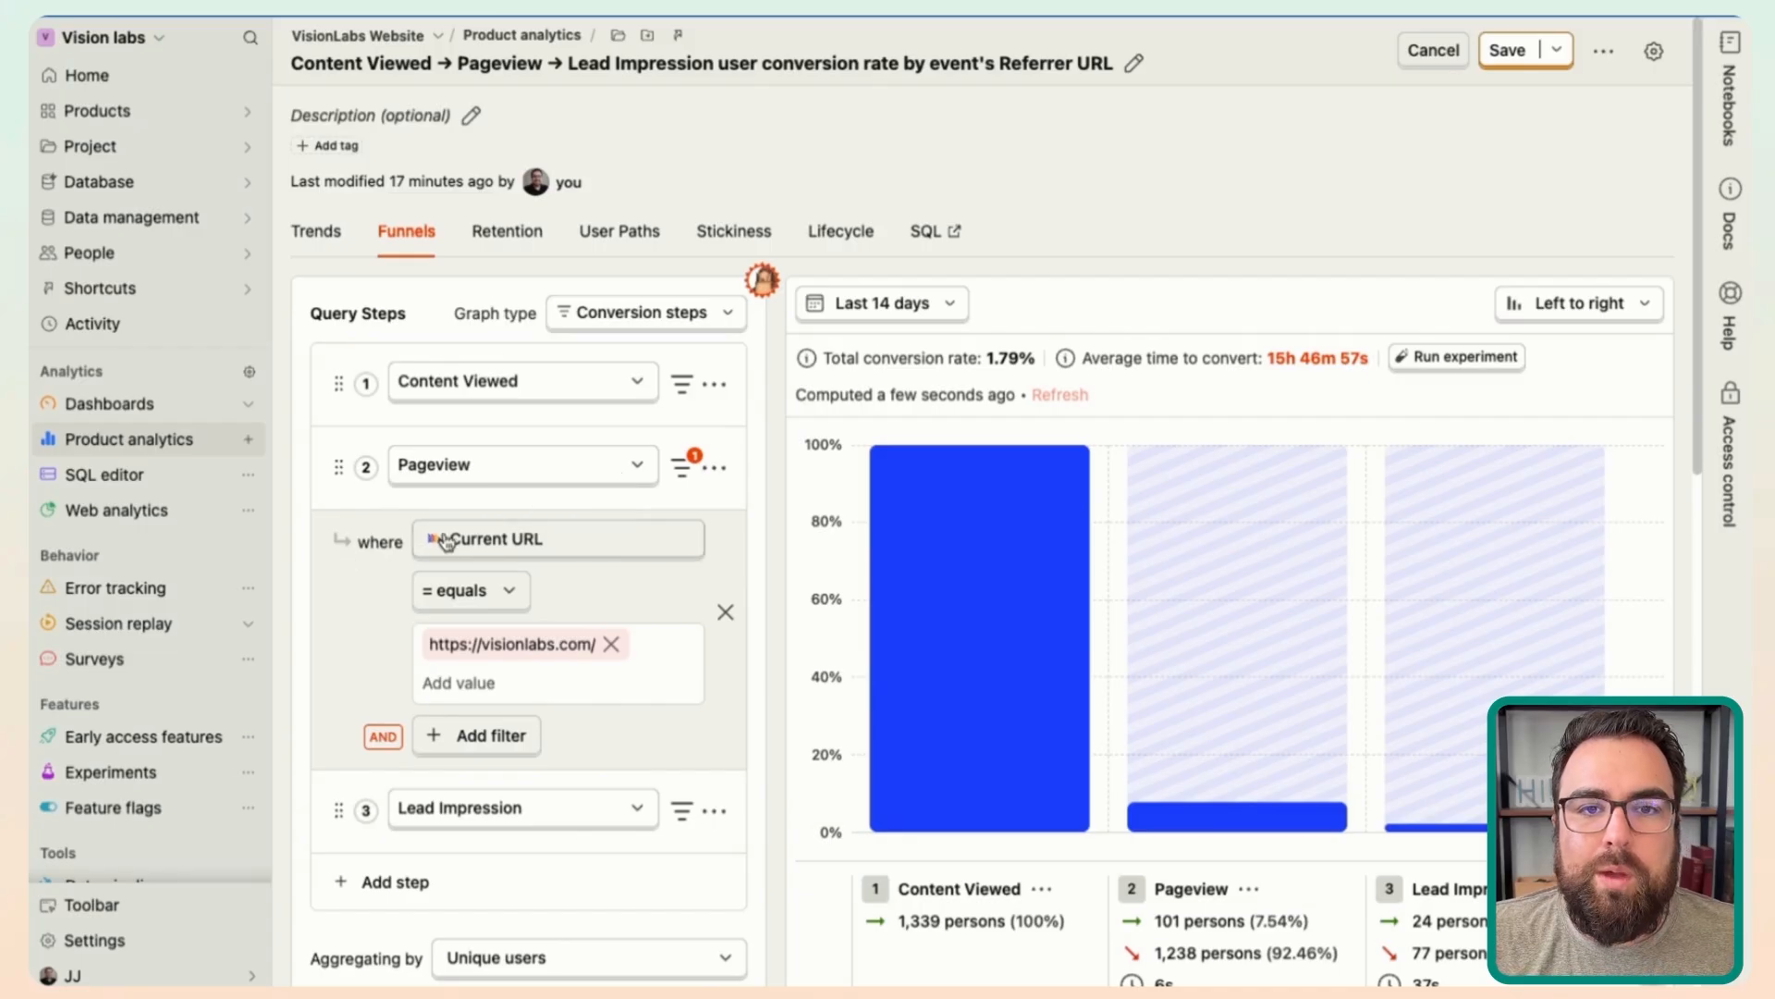
{"action": "left_click", "coordinate": [508, 610]}
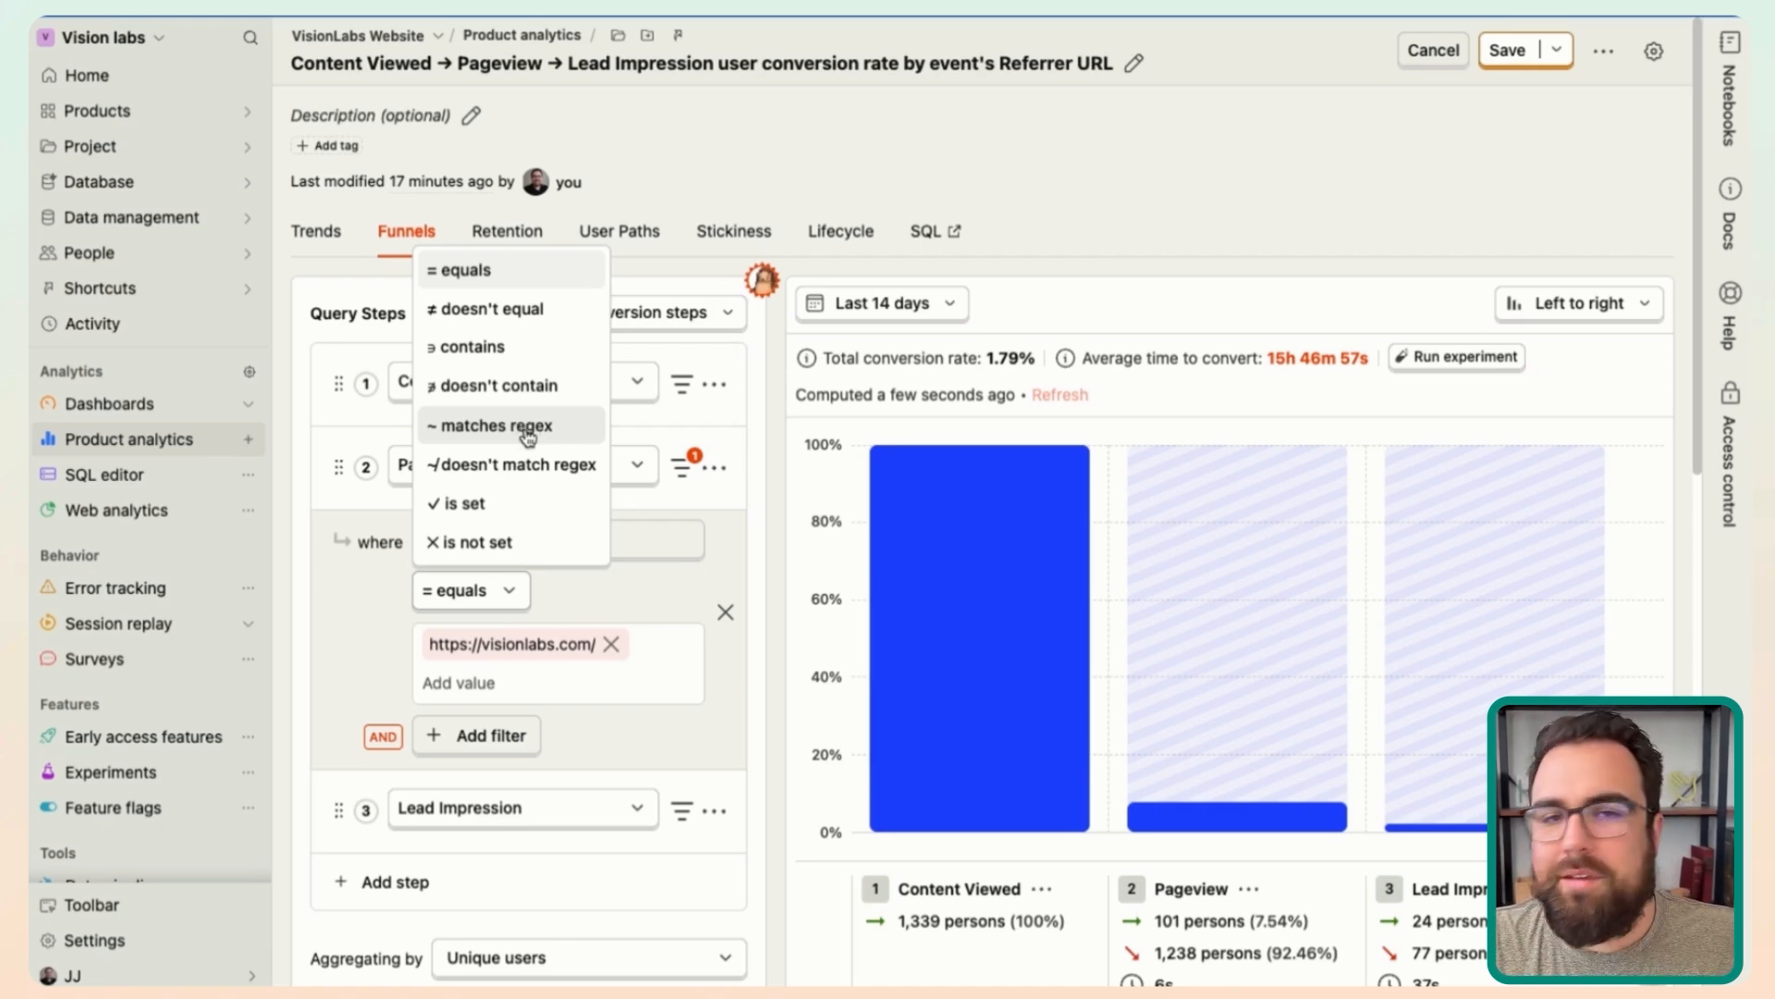
{"action": "left_click", "coordinate": [501, 662]}
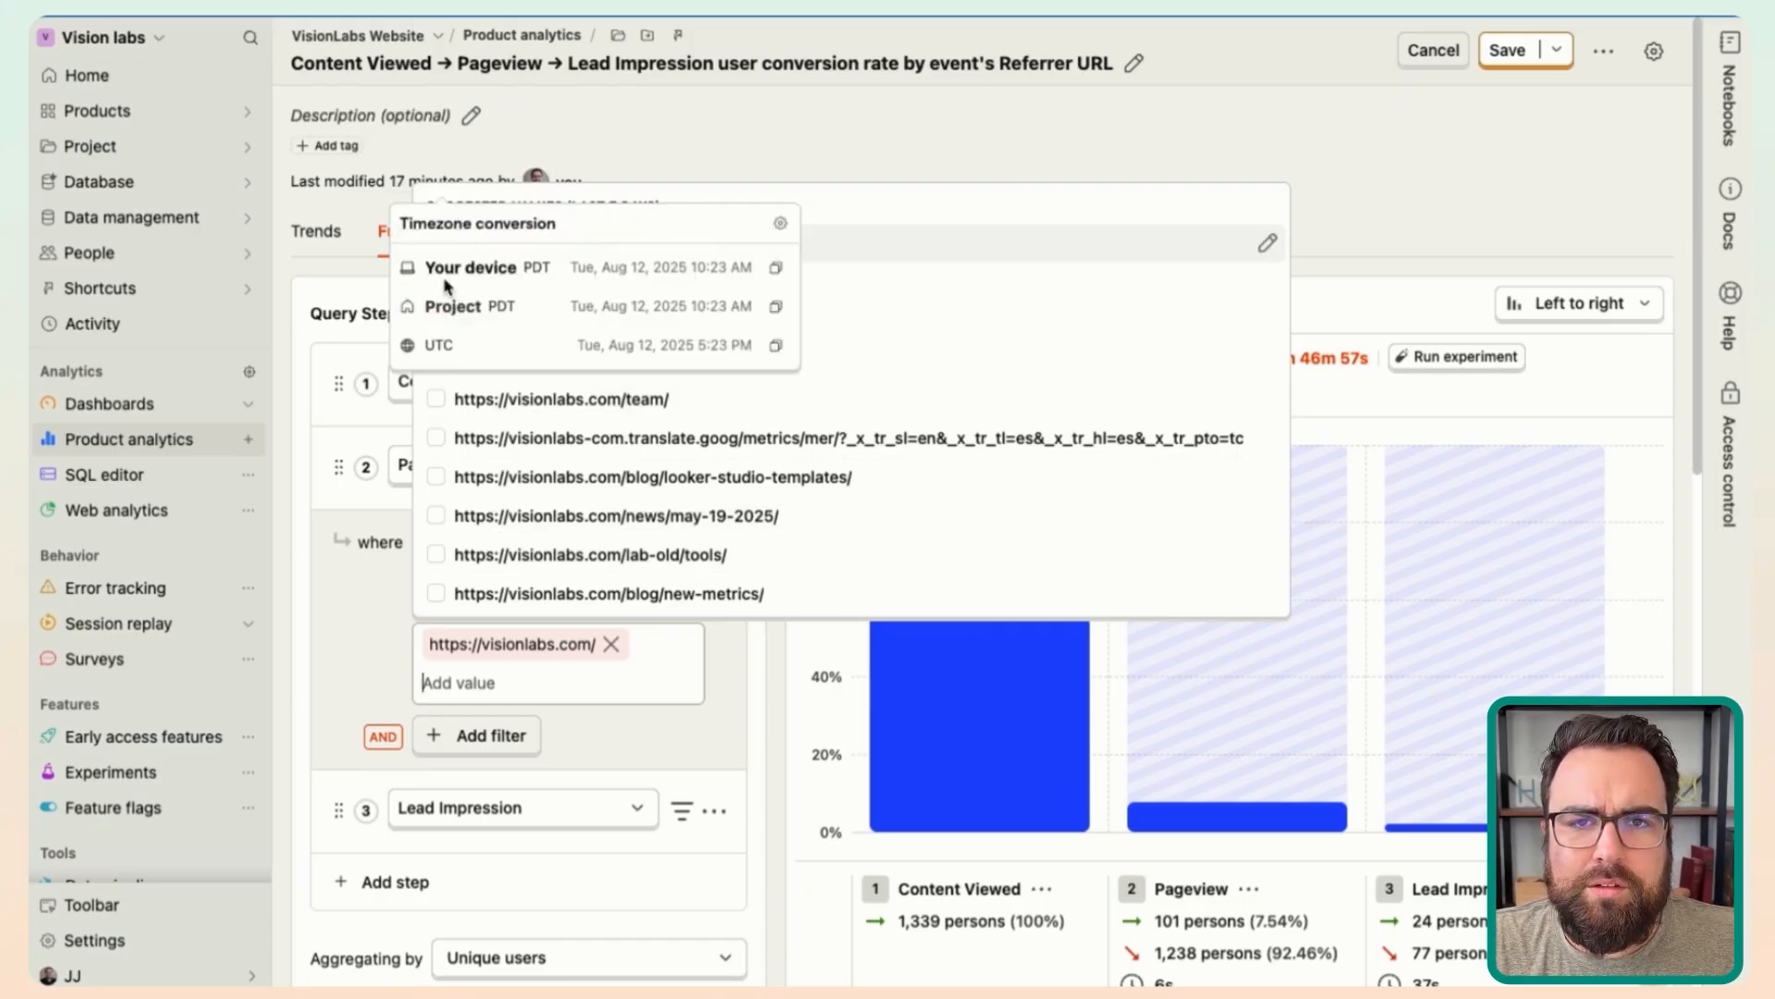
{"action": "left_click", "coordinate": [350, 684]}
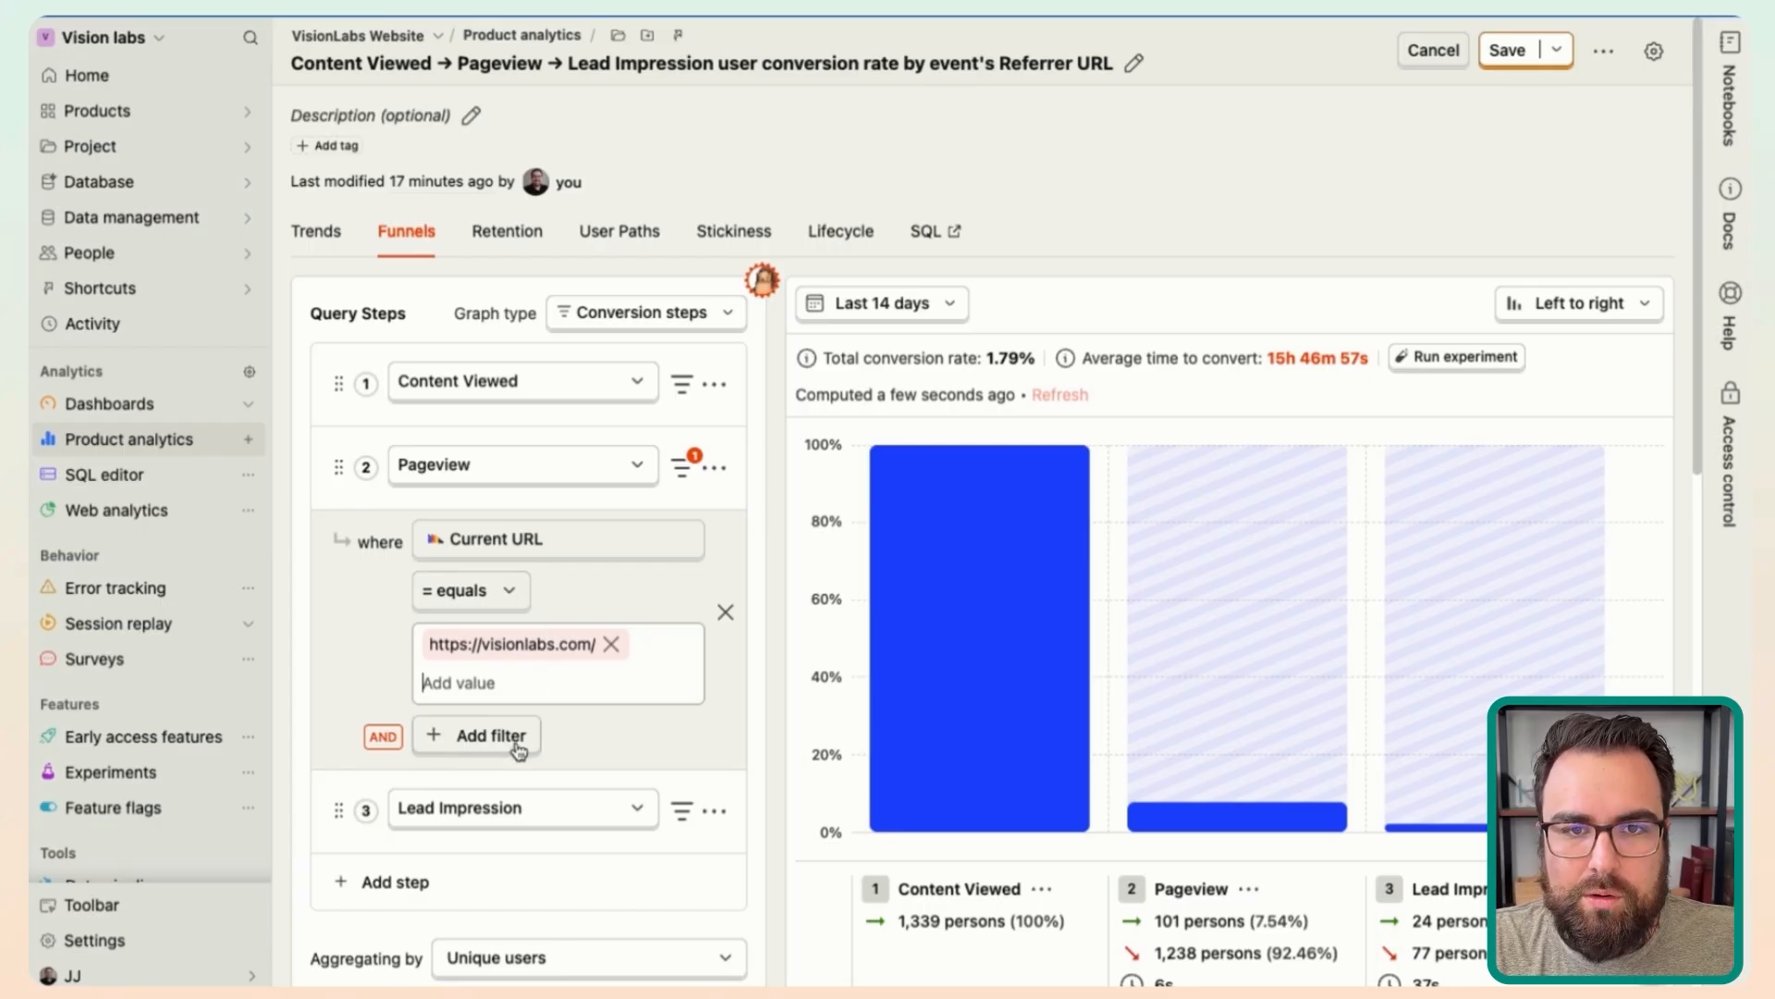
- Search the events for "lead impres" and choose Lead Impression as the funnel's third step
{"action": "scroll", "coordinate": [507, 731], "scroll_direction": "down", "scroll_amount": 1}
{"action": "left_click", "coordinate": [516, 789]}
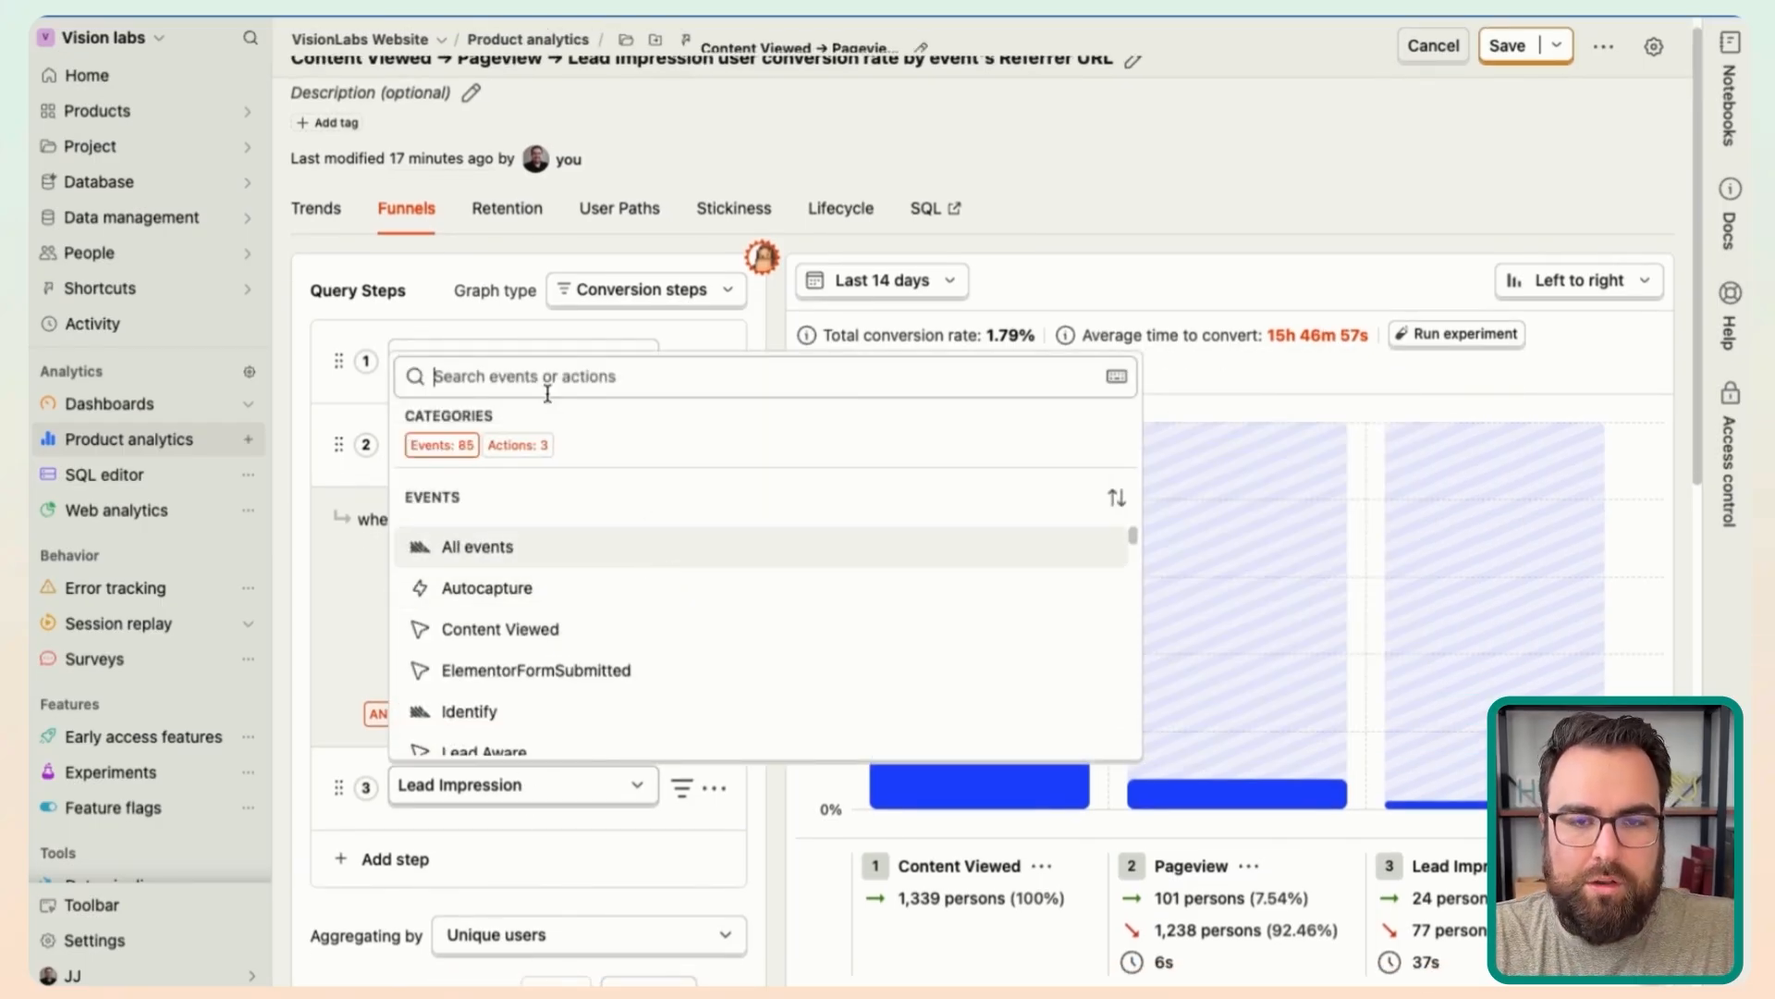
{"action": "type", "text": "lead impres"}
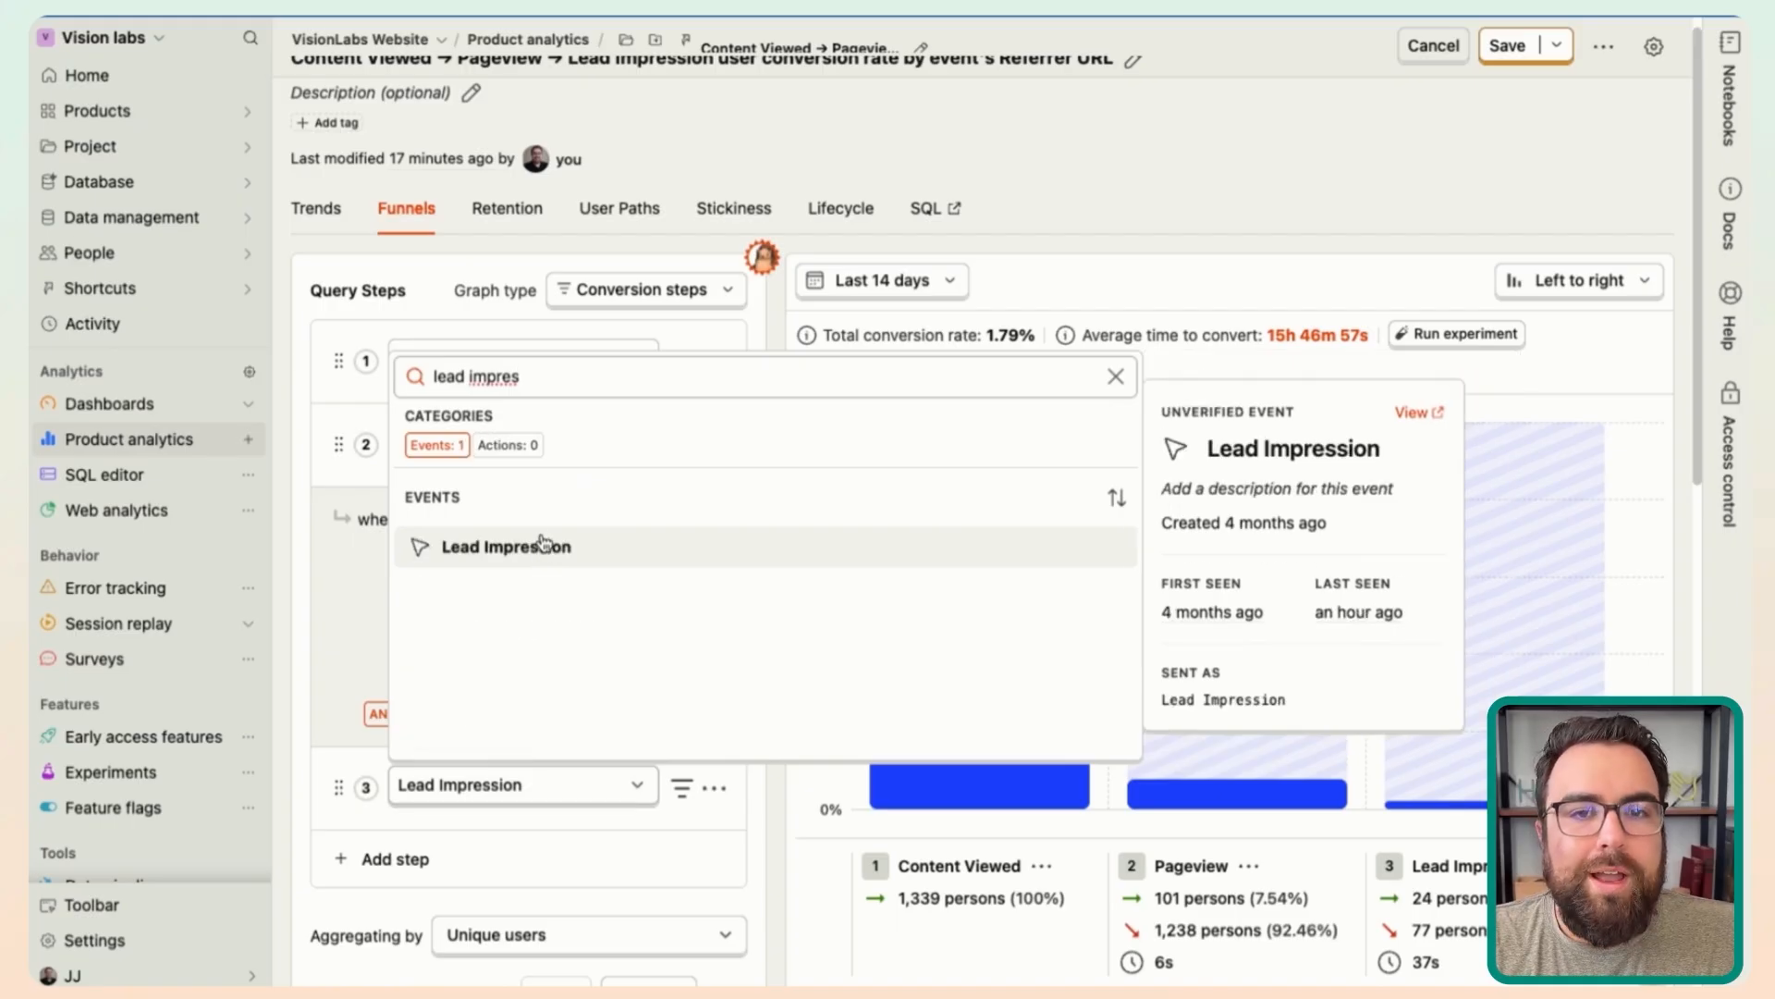
{"action": "left_click", "coordinate": [543, 546]}
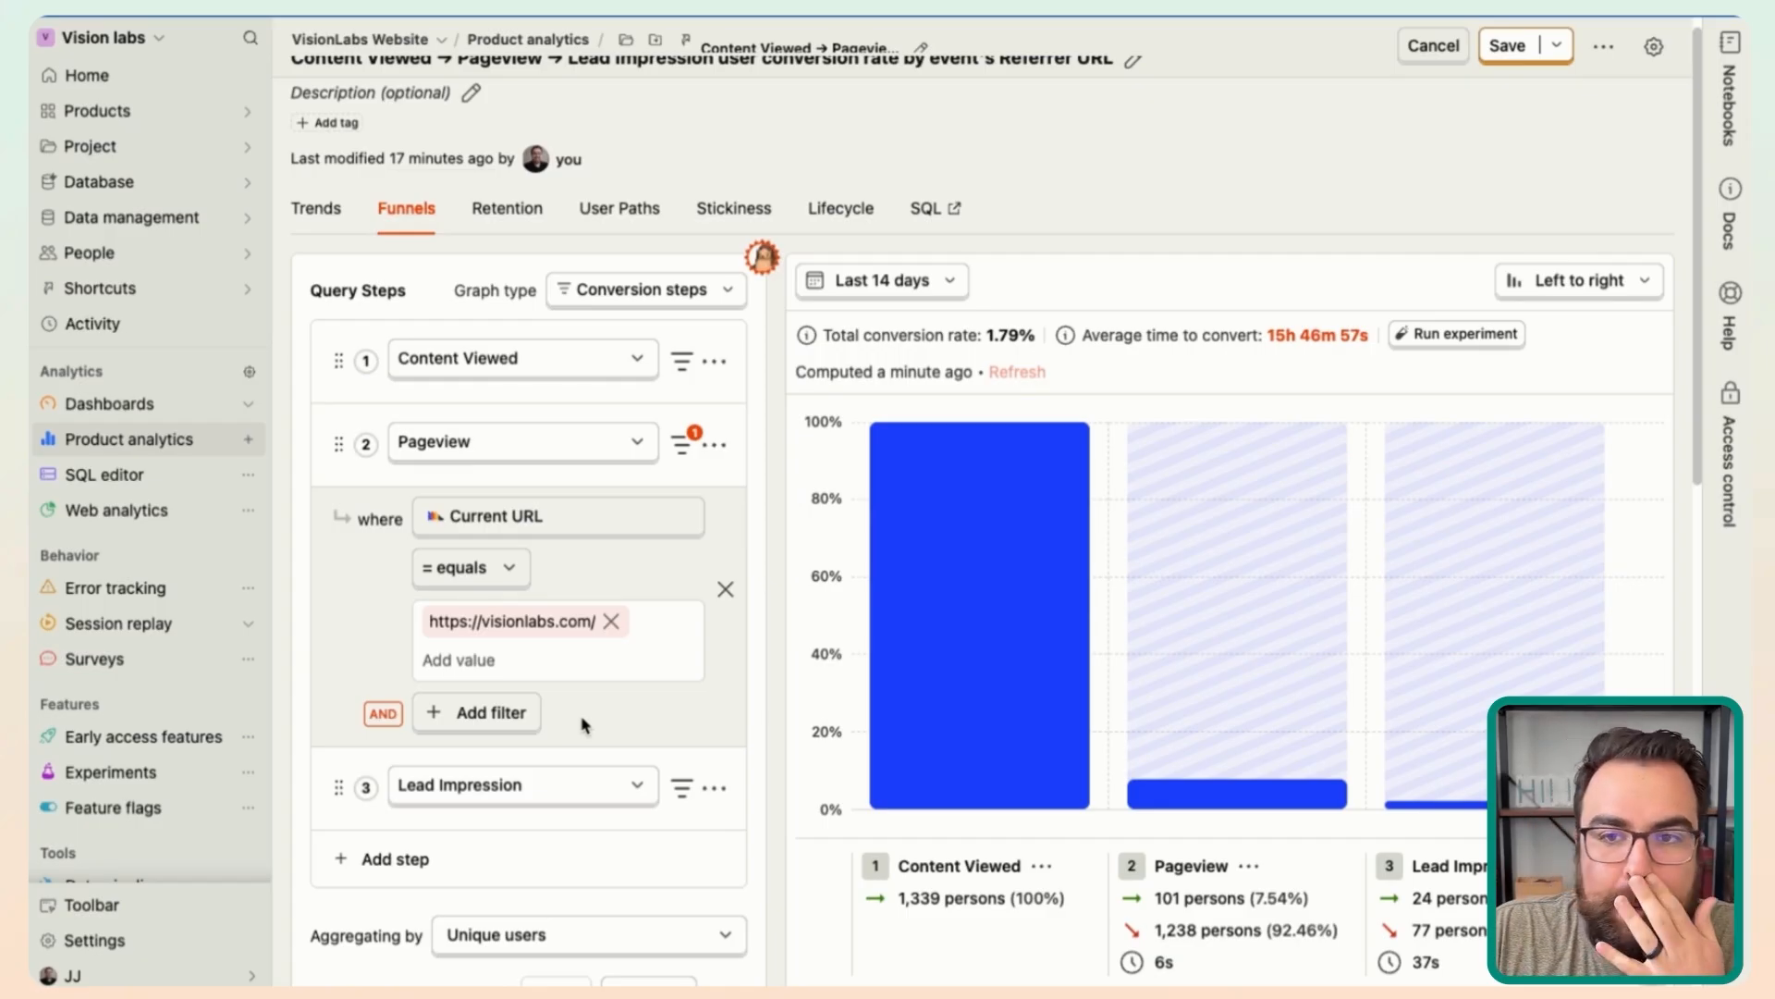
- Set the funnel's step order to Any order and review the recalculated conversion chart
{"action": "scroll", "coordinate": [1017, 573], "scroll_direction": "down", "scroll_amount": 3}
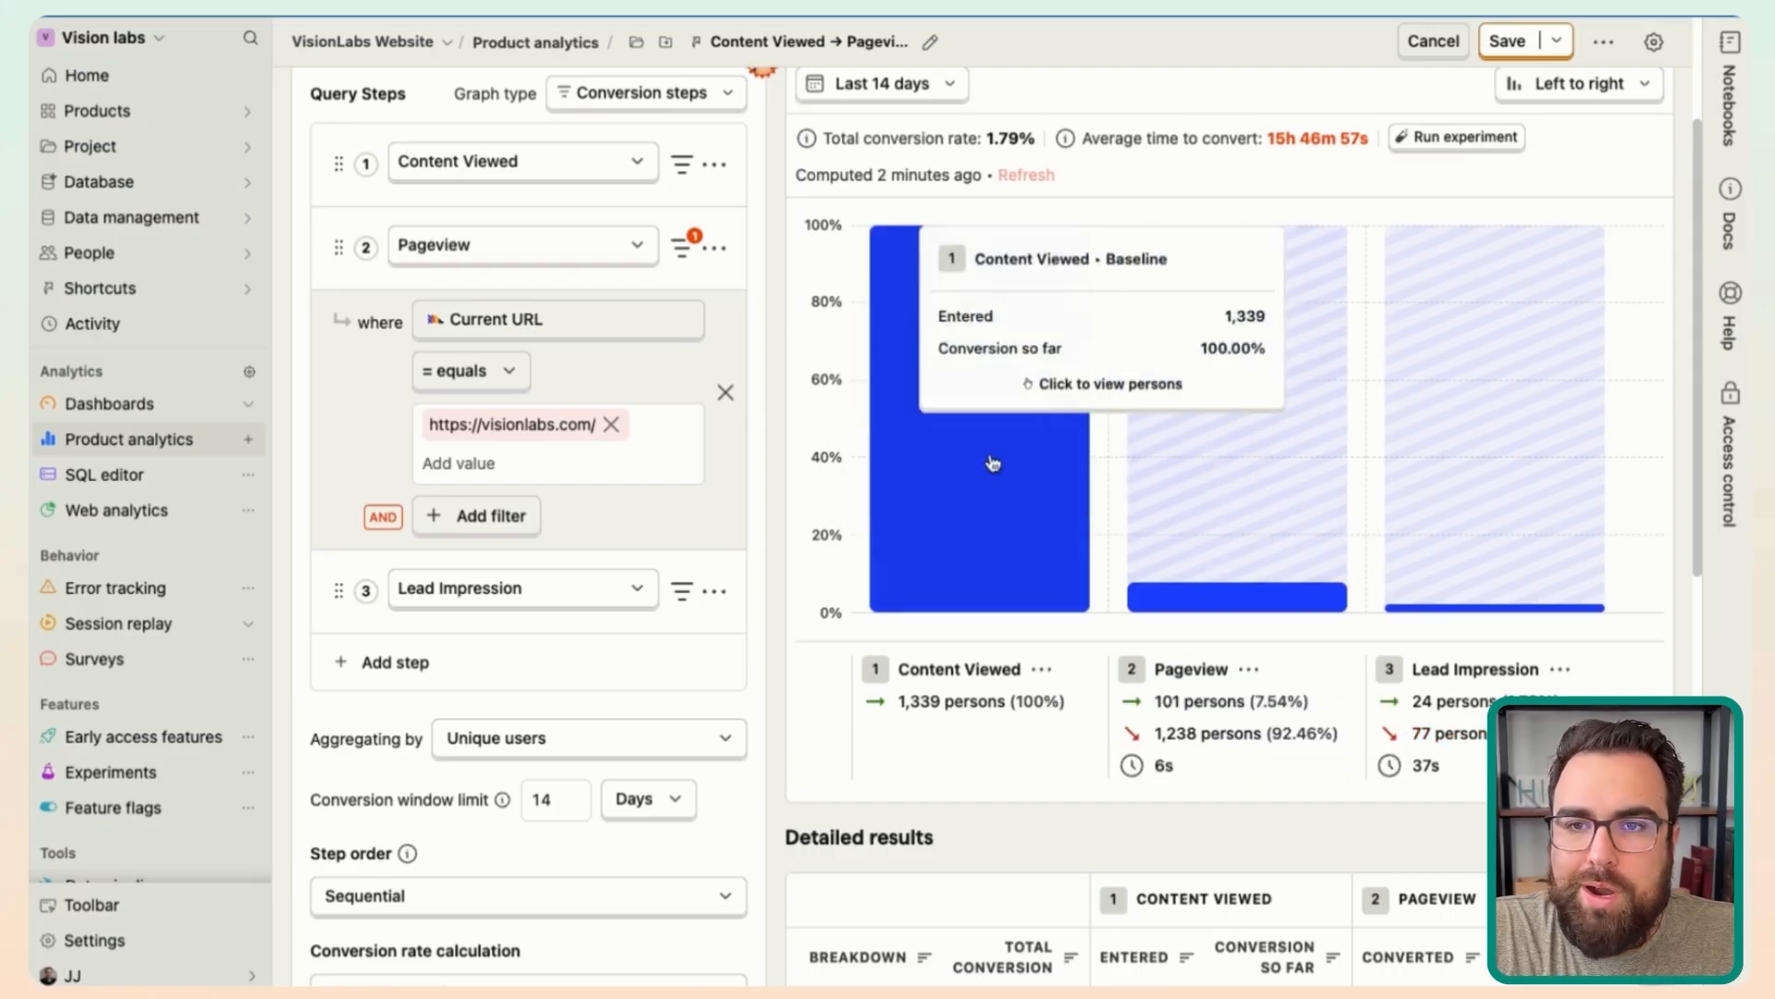
{"action": "mouse_move", "coordinate": [1034, 490]}
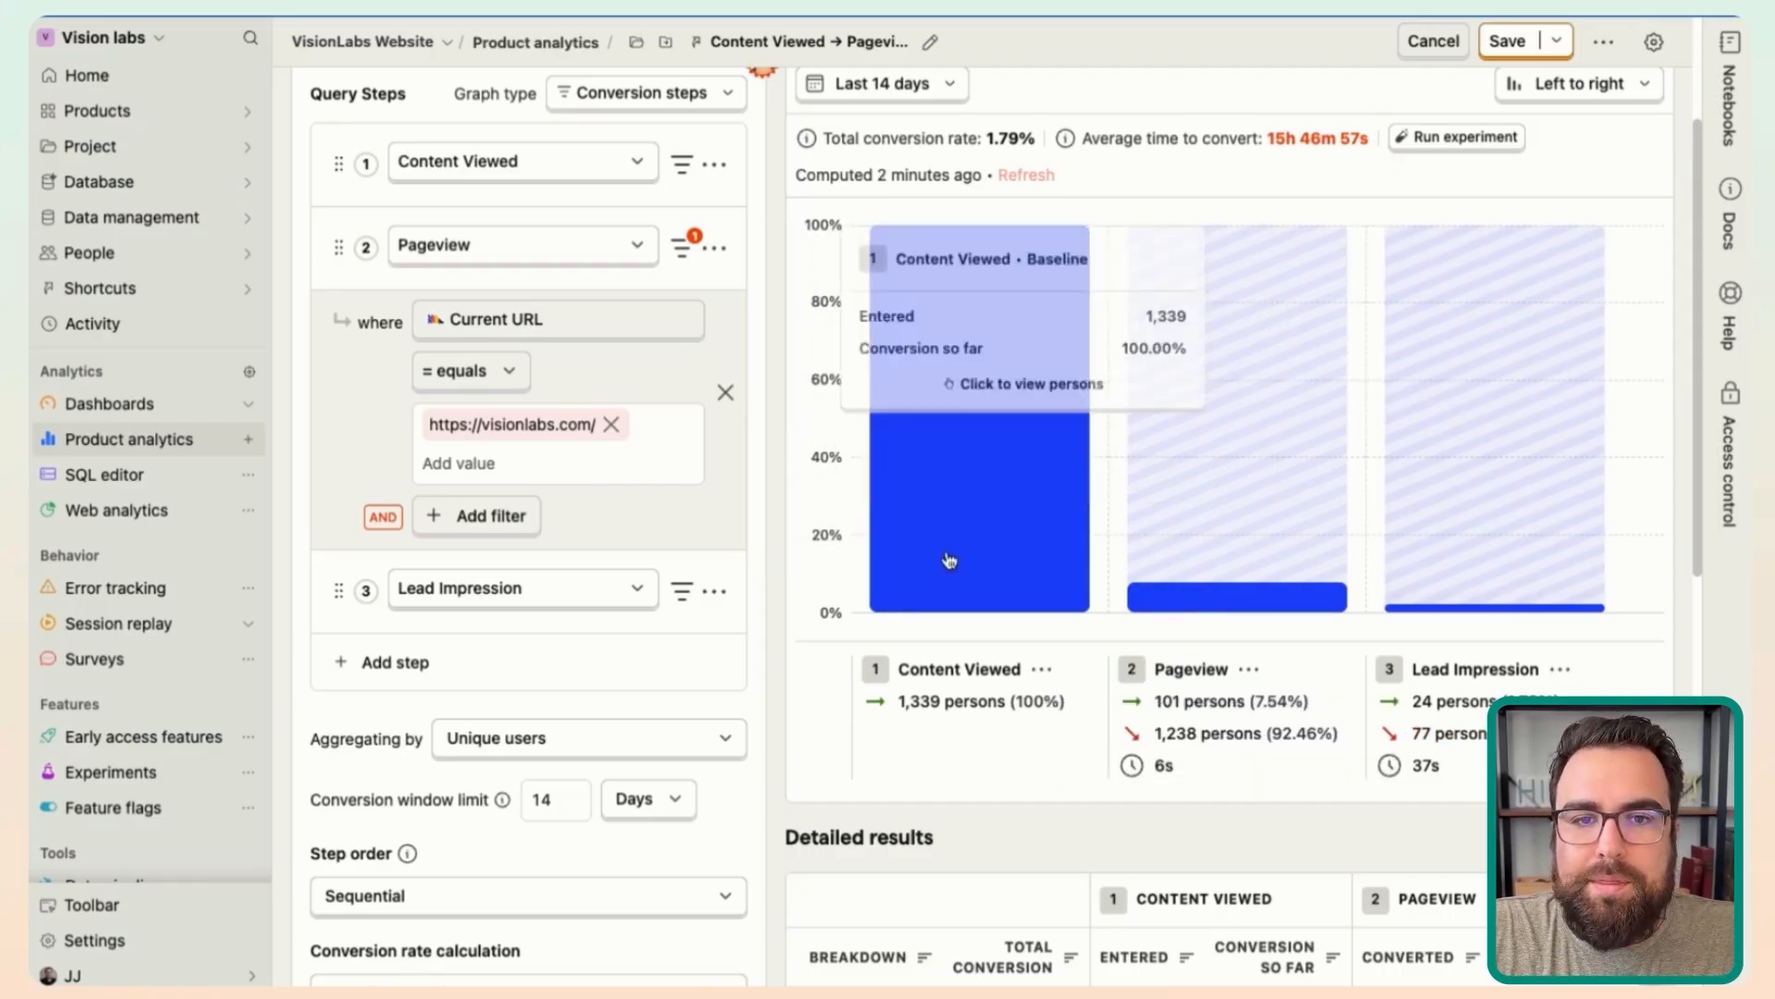
{"action": "scroll", "coordinate": [718, 874], "scroll_direction": "down", "scroll_amount": 1}
{"action": "scroll", "coordinate": [718, 869], "scroll_direction": "down", "scroll_amount": 3}
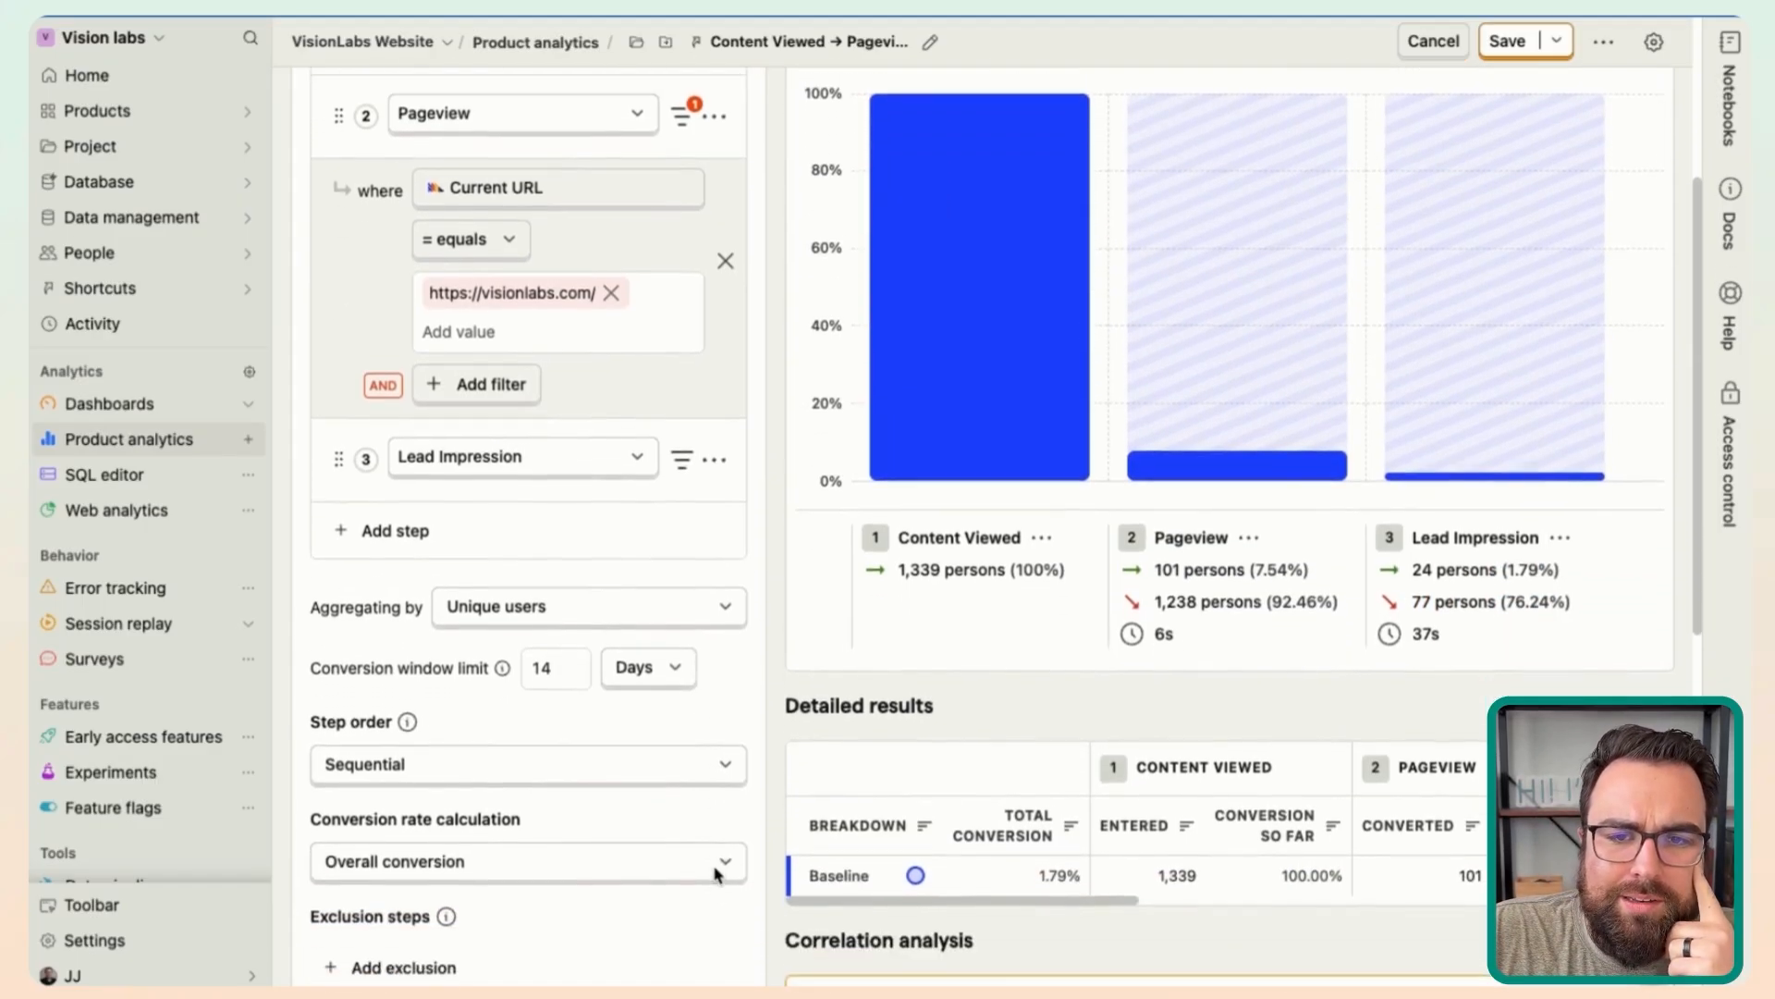
{"action": "left_click", "coordinate": [685, 748]}
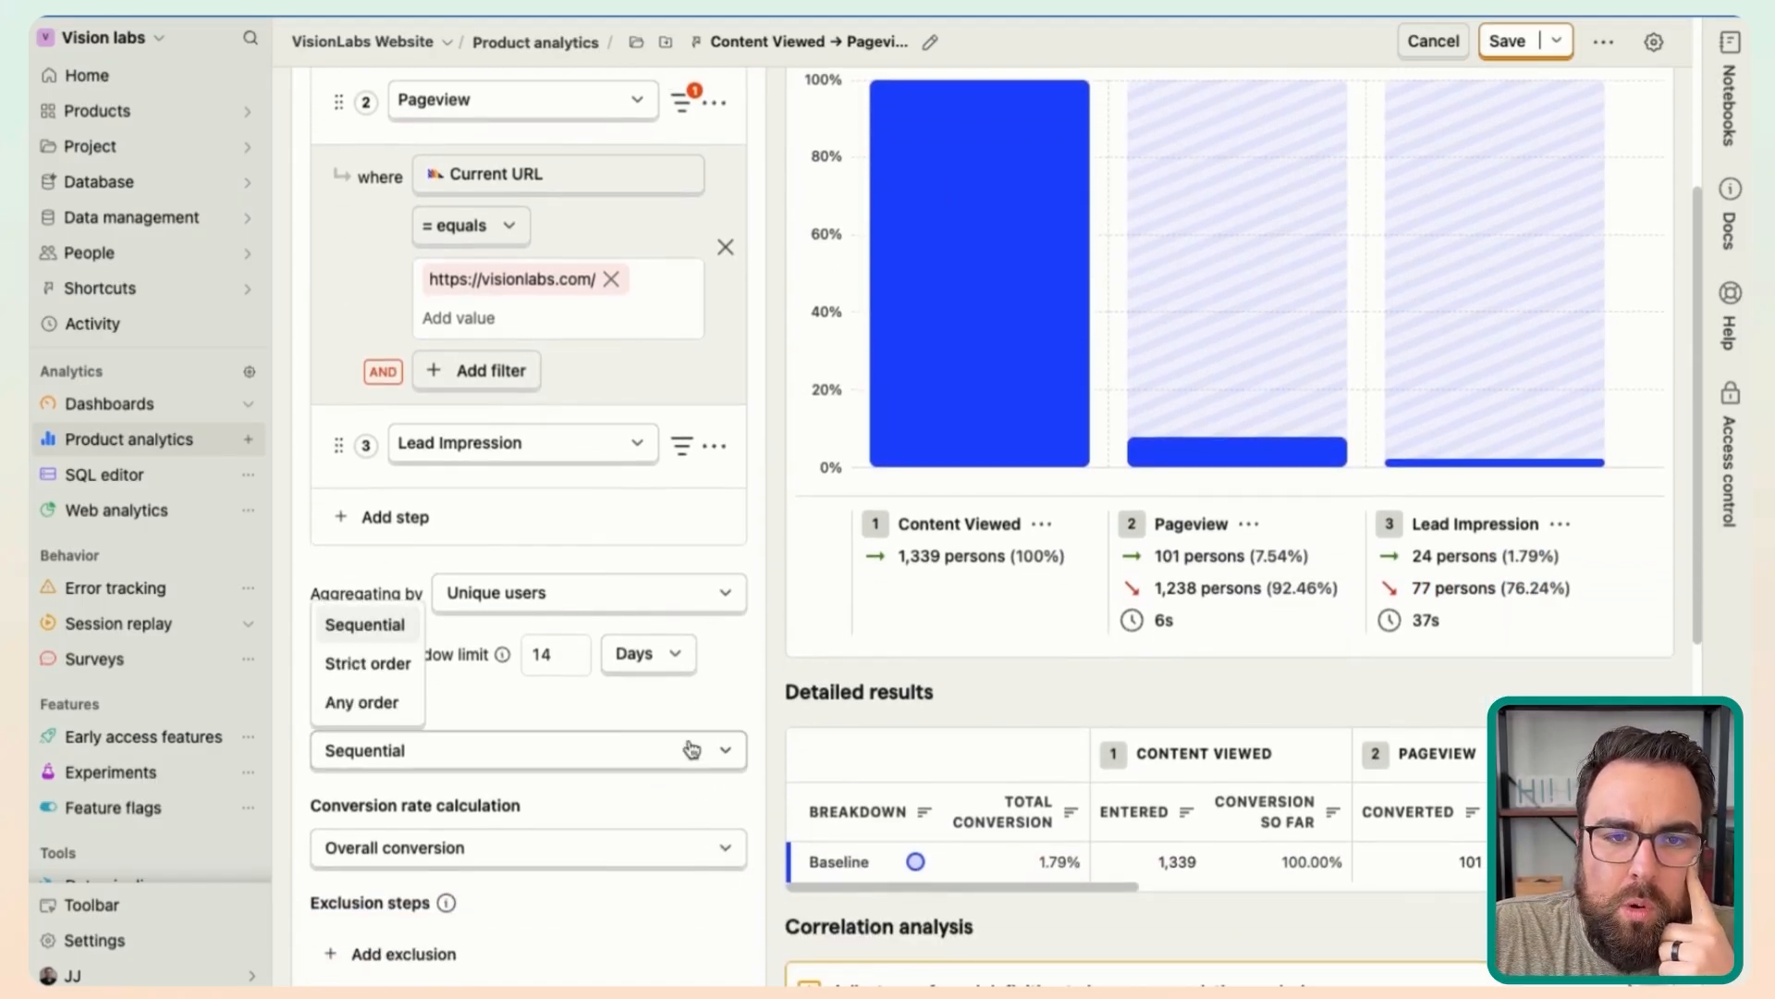
{"action": "left_click", "coordinate": [380, 705]}
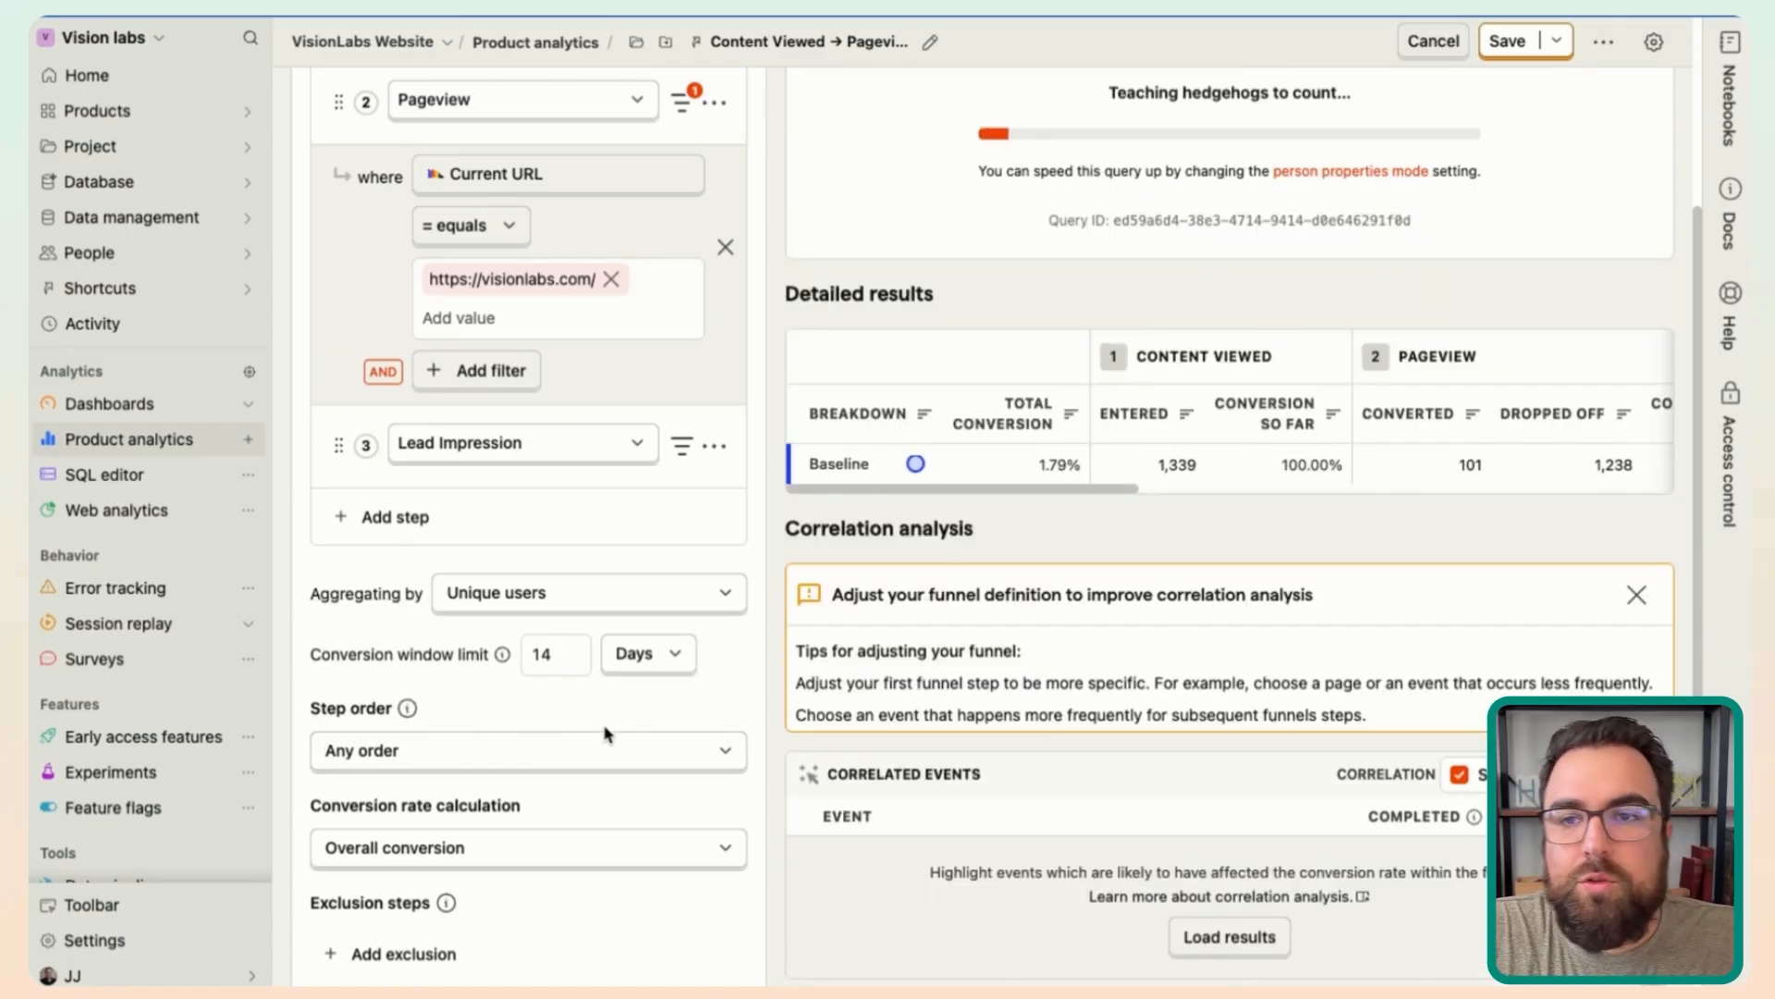
{"action": "scroll", "coordinate": [605, 734], "scroll_direction": "up", "scroll_amount": 5}
{"action": "mouse_move", "coordinate": [969, 563]}
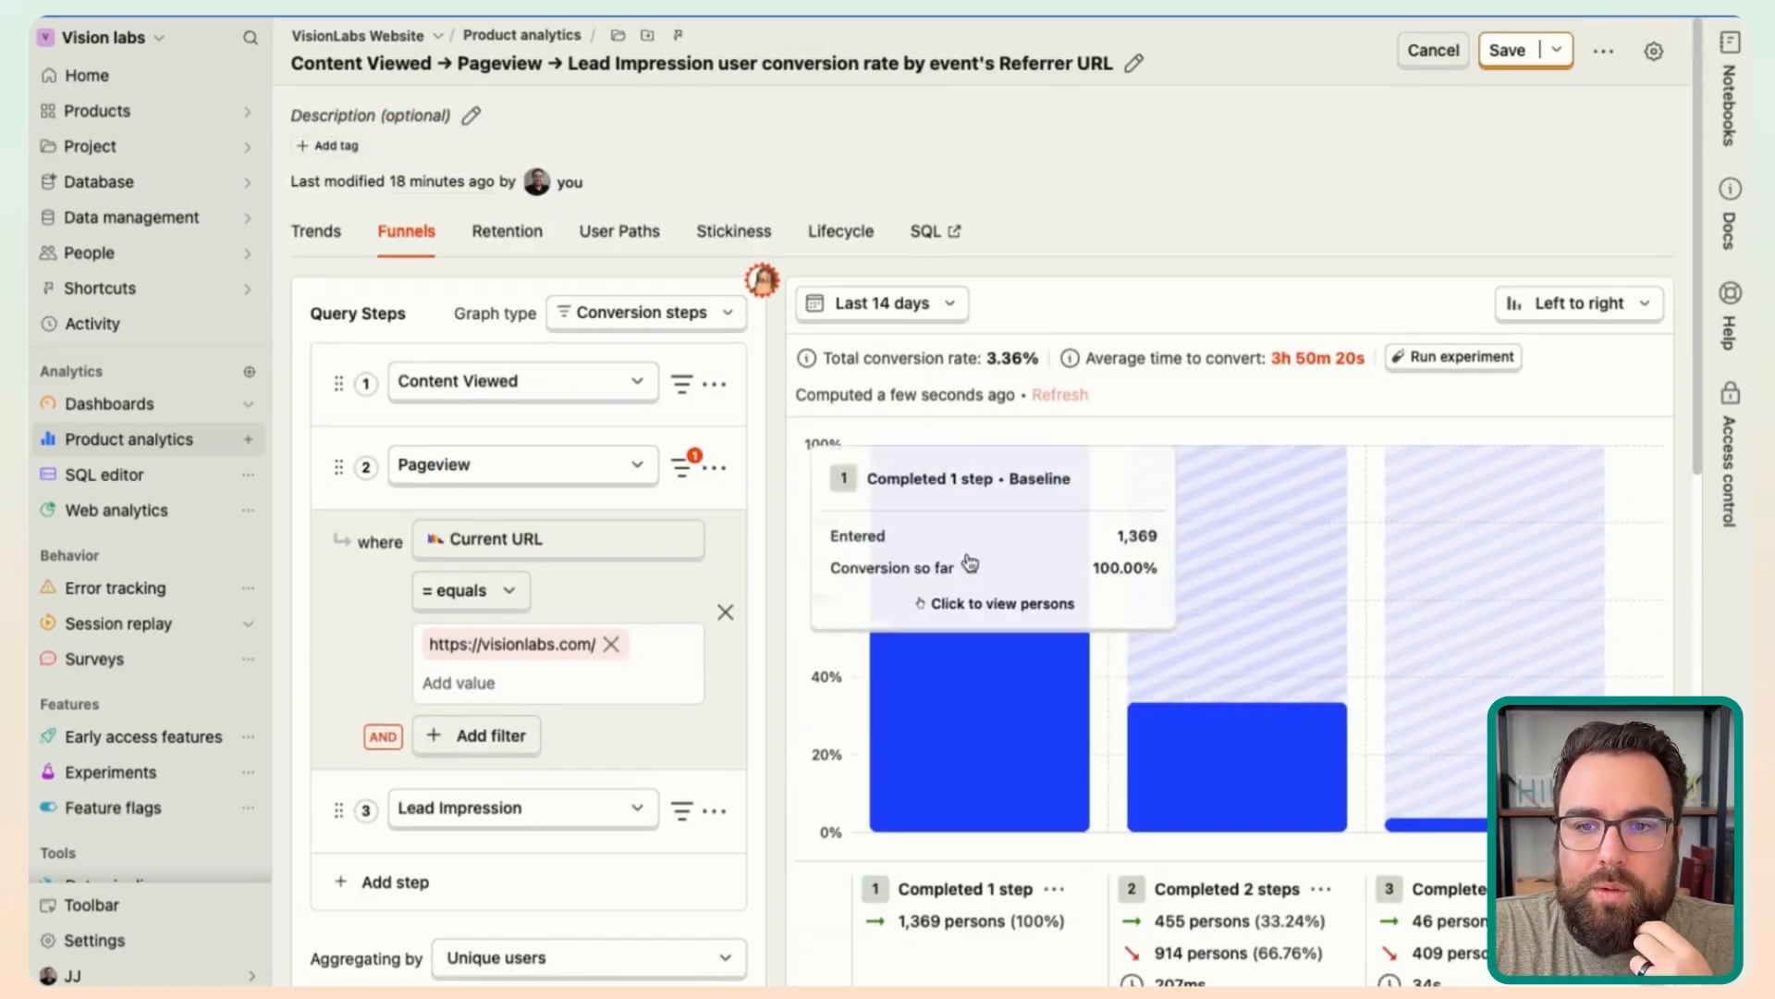
{"action": "scroll", "coordinate": [969, 562], "scroll_direction": "down", "scroll_amount": 2}
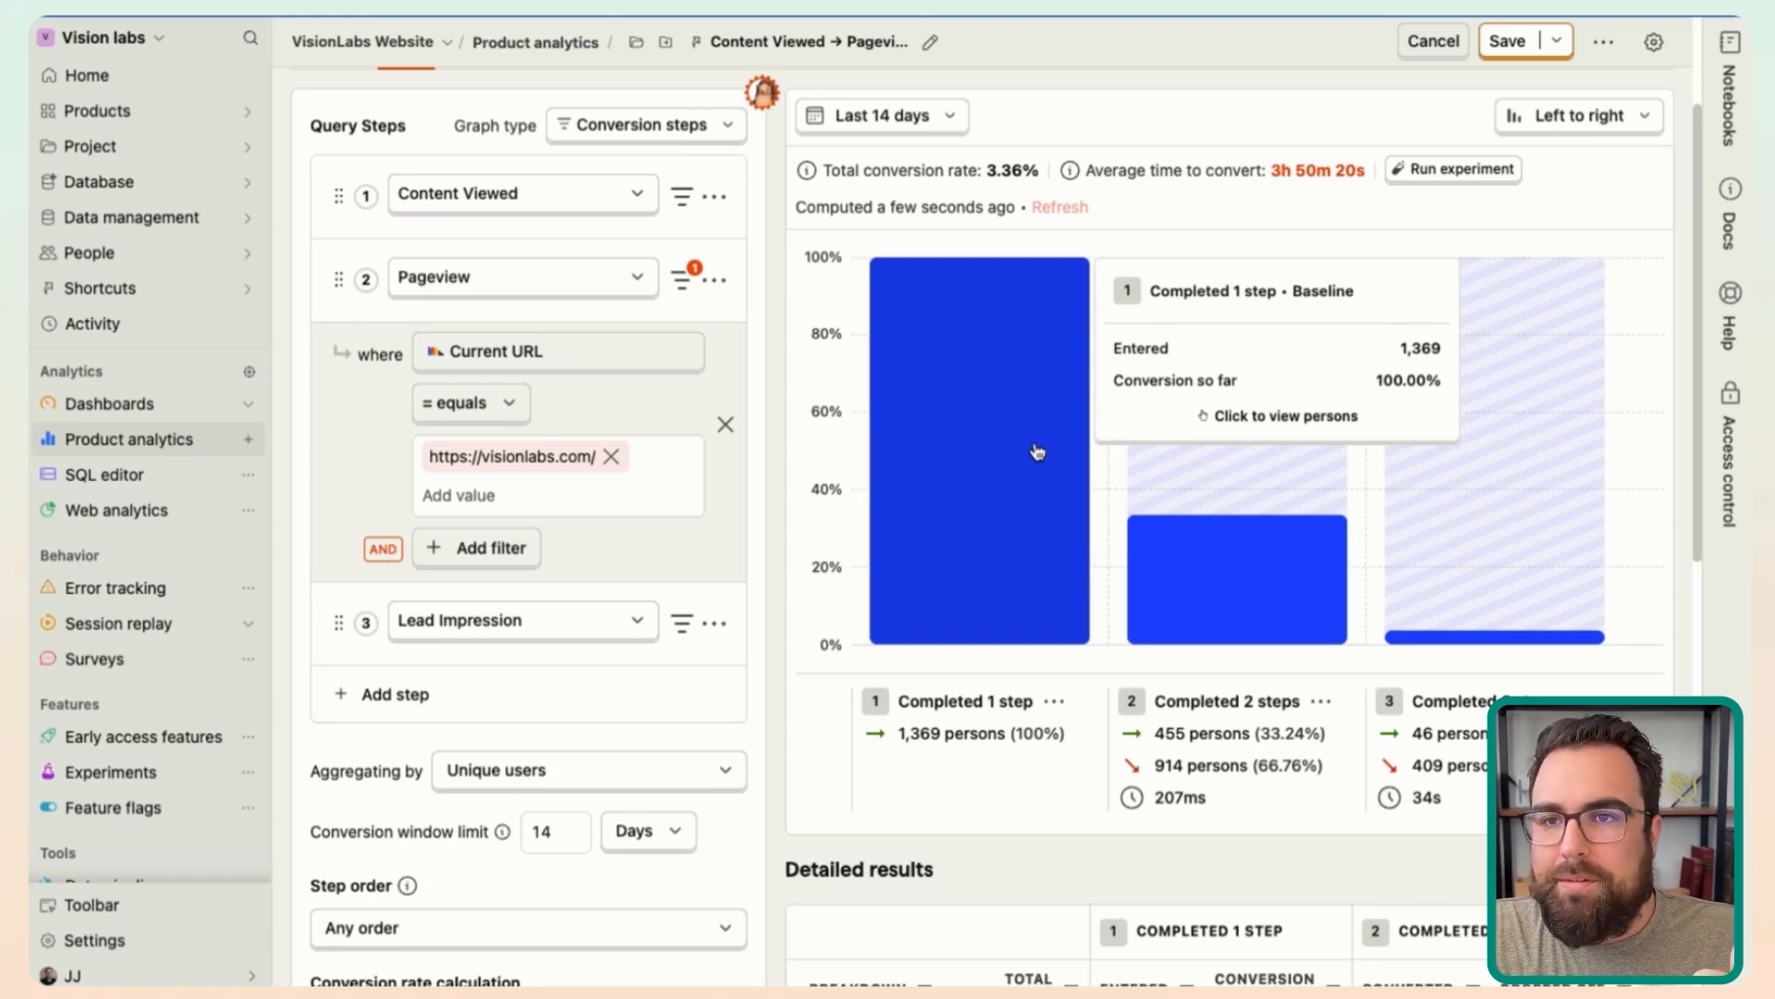
{"action": "mouse_move", "coordinate": [1275, 625]}
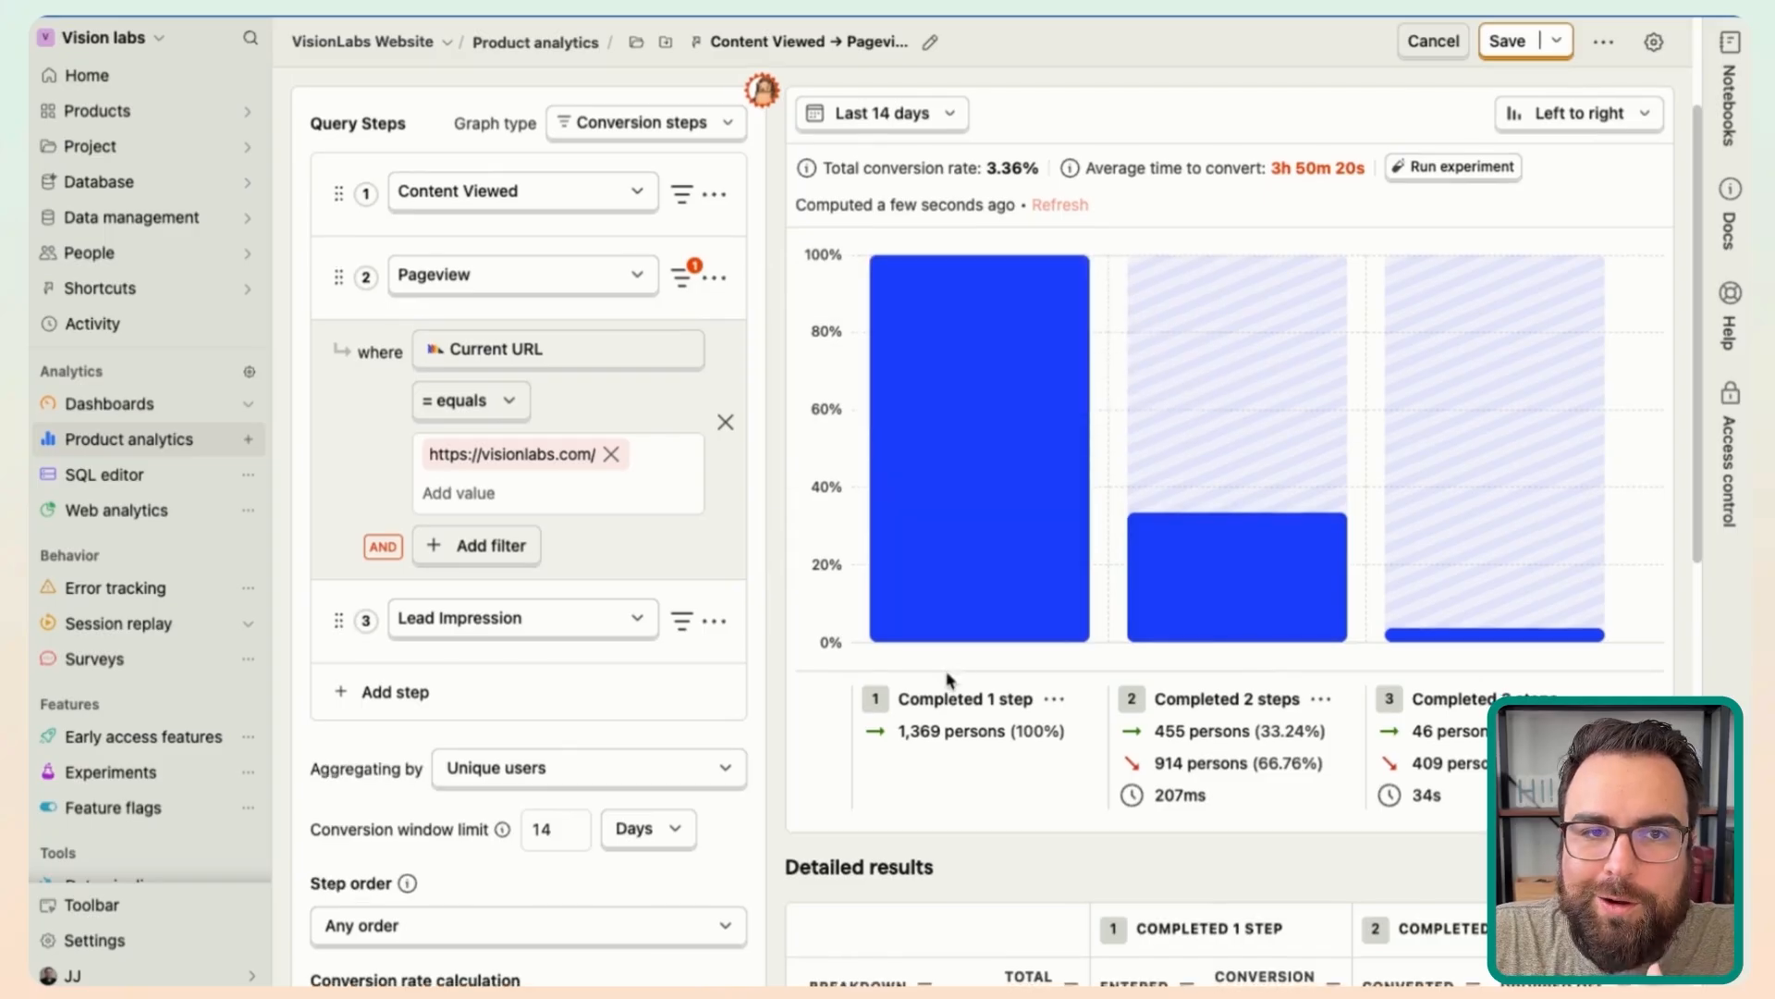
- Search the breakdown properties for "refer" and break the funnel down by Referrer URL
{"action": "scroll", "coordinate": [947, 680], "scroll_direction": "down", "scroll_amount": 4}
{"action": "scroll", "coordinate": [948, 679], "scroll_direction": "down", "scroll_amount": 2}
{"action": "scroll", "coordinate": [545, 814], "scroll_direction": "down", "scroll_amount": 3}
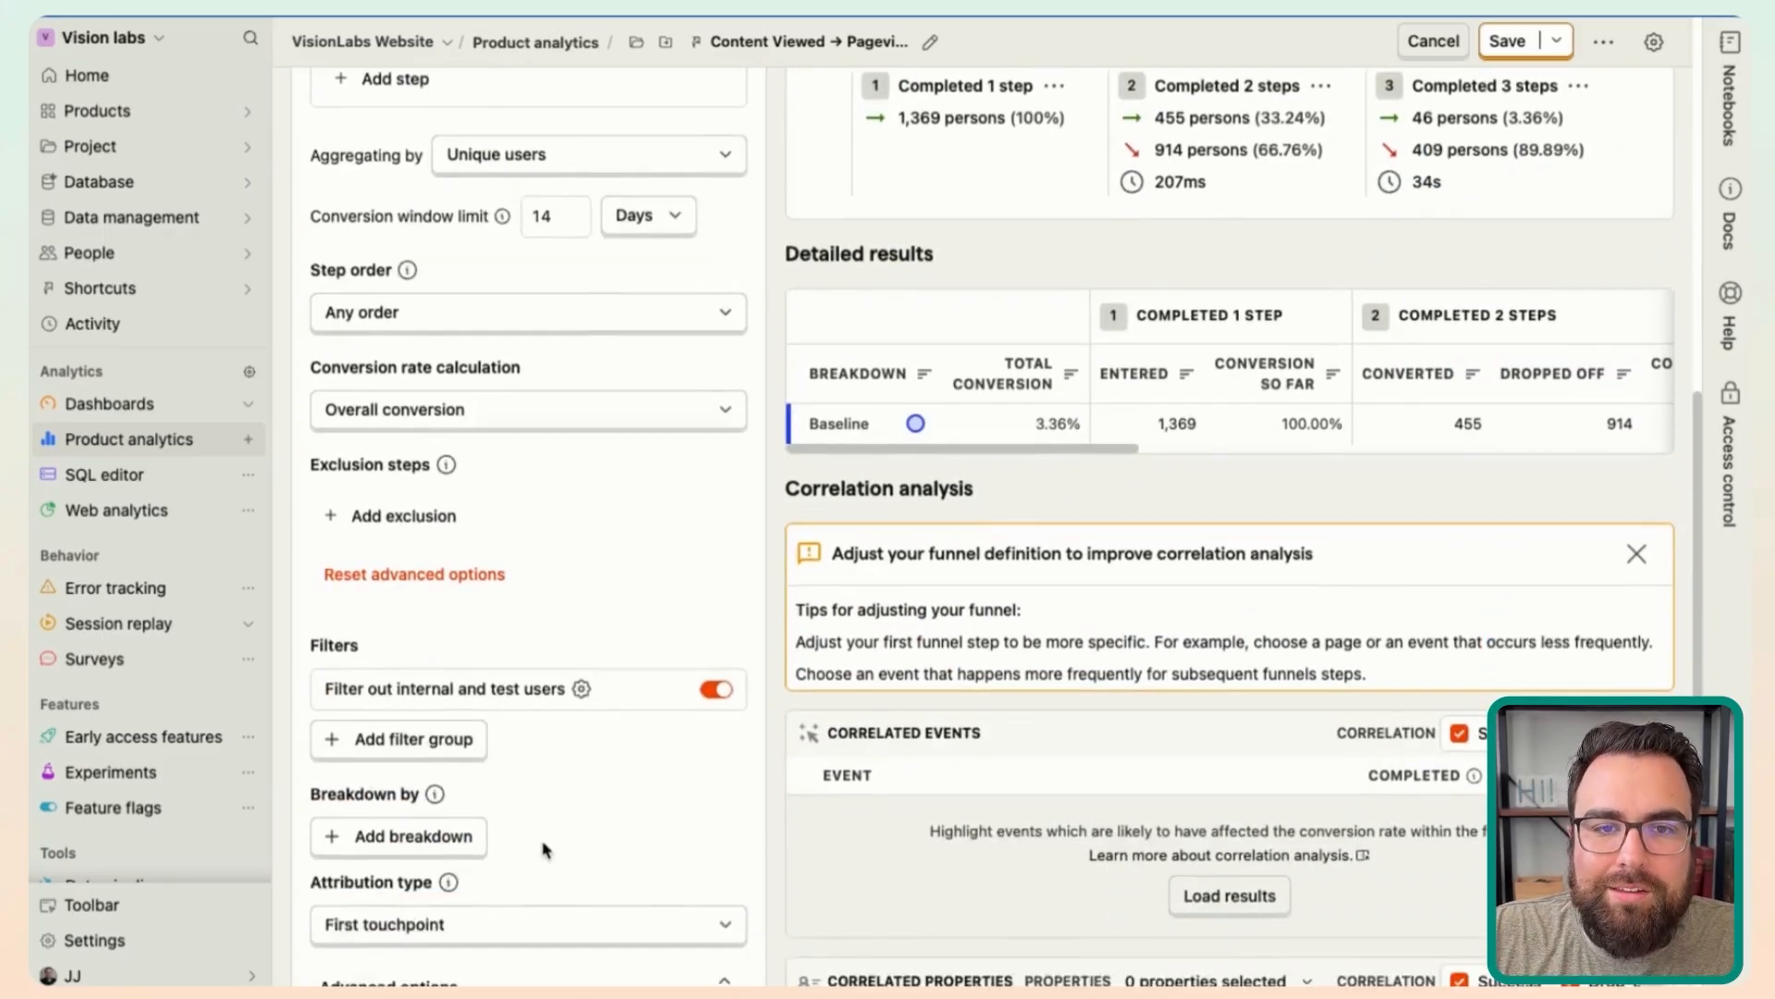
{"action": "left_click", "coordinate": [414, 643]}
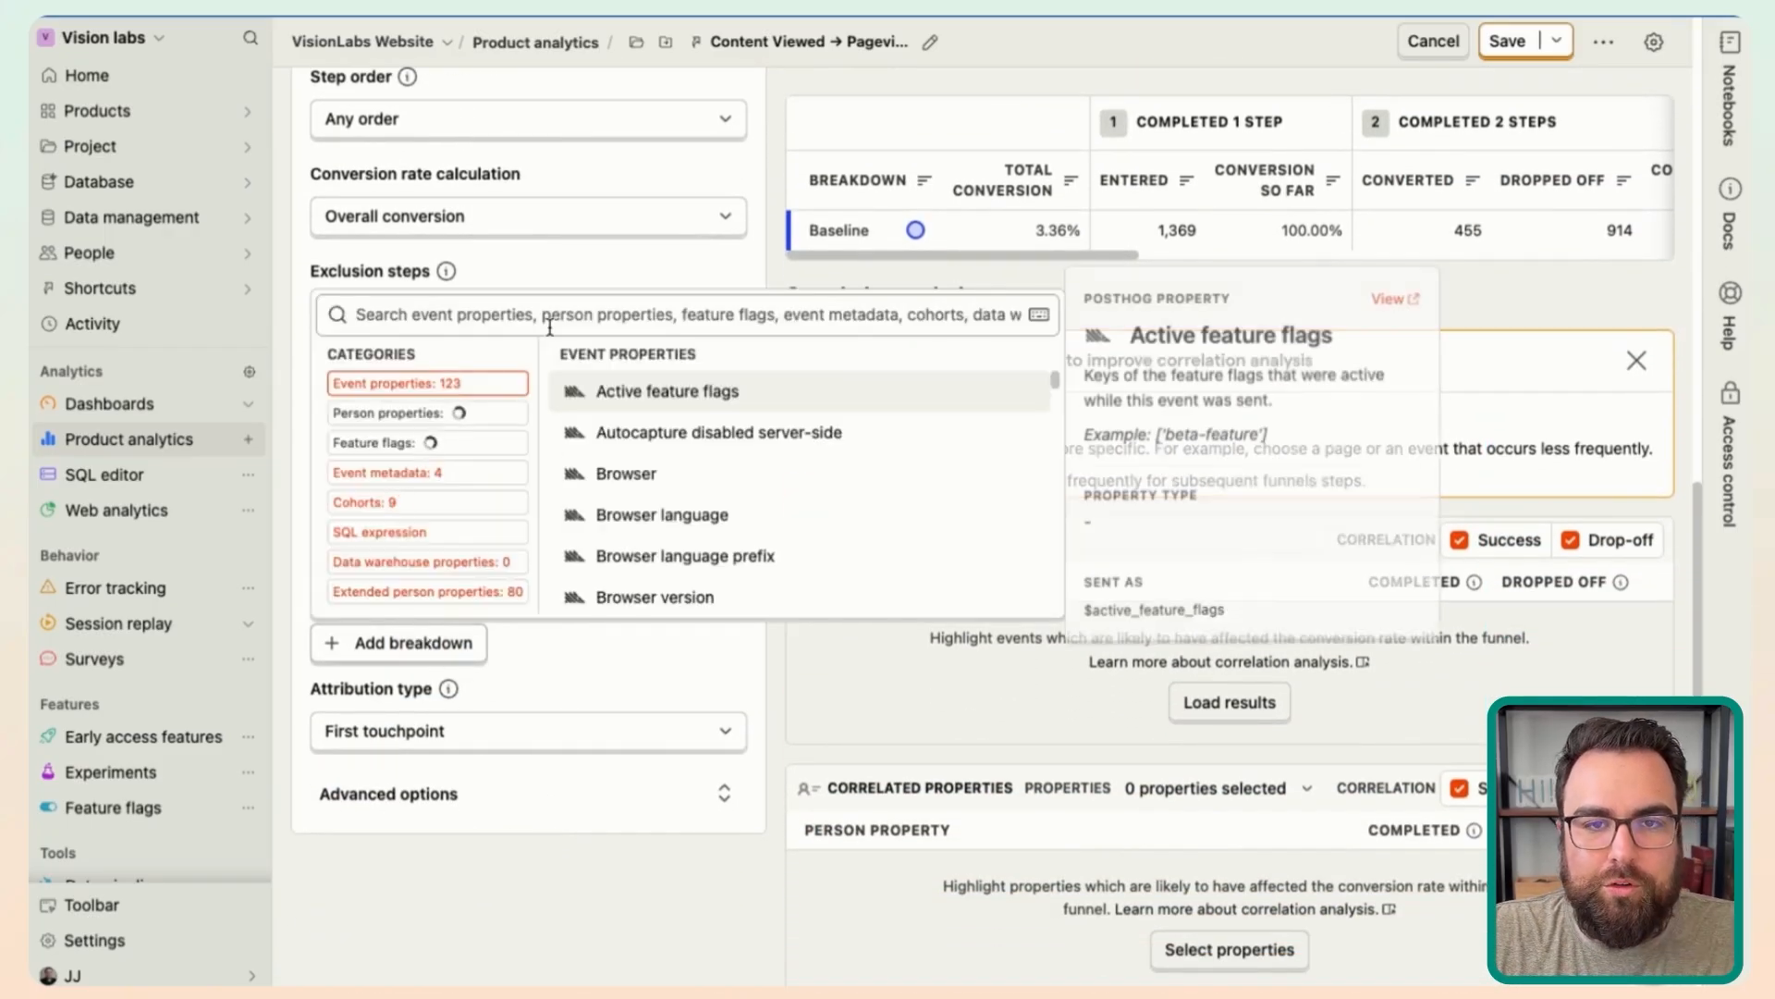
{"action": "type", "text": "refer"}
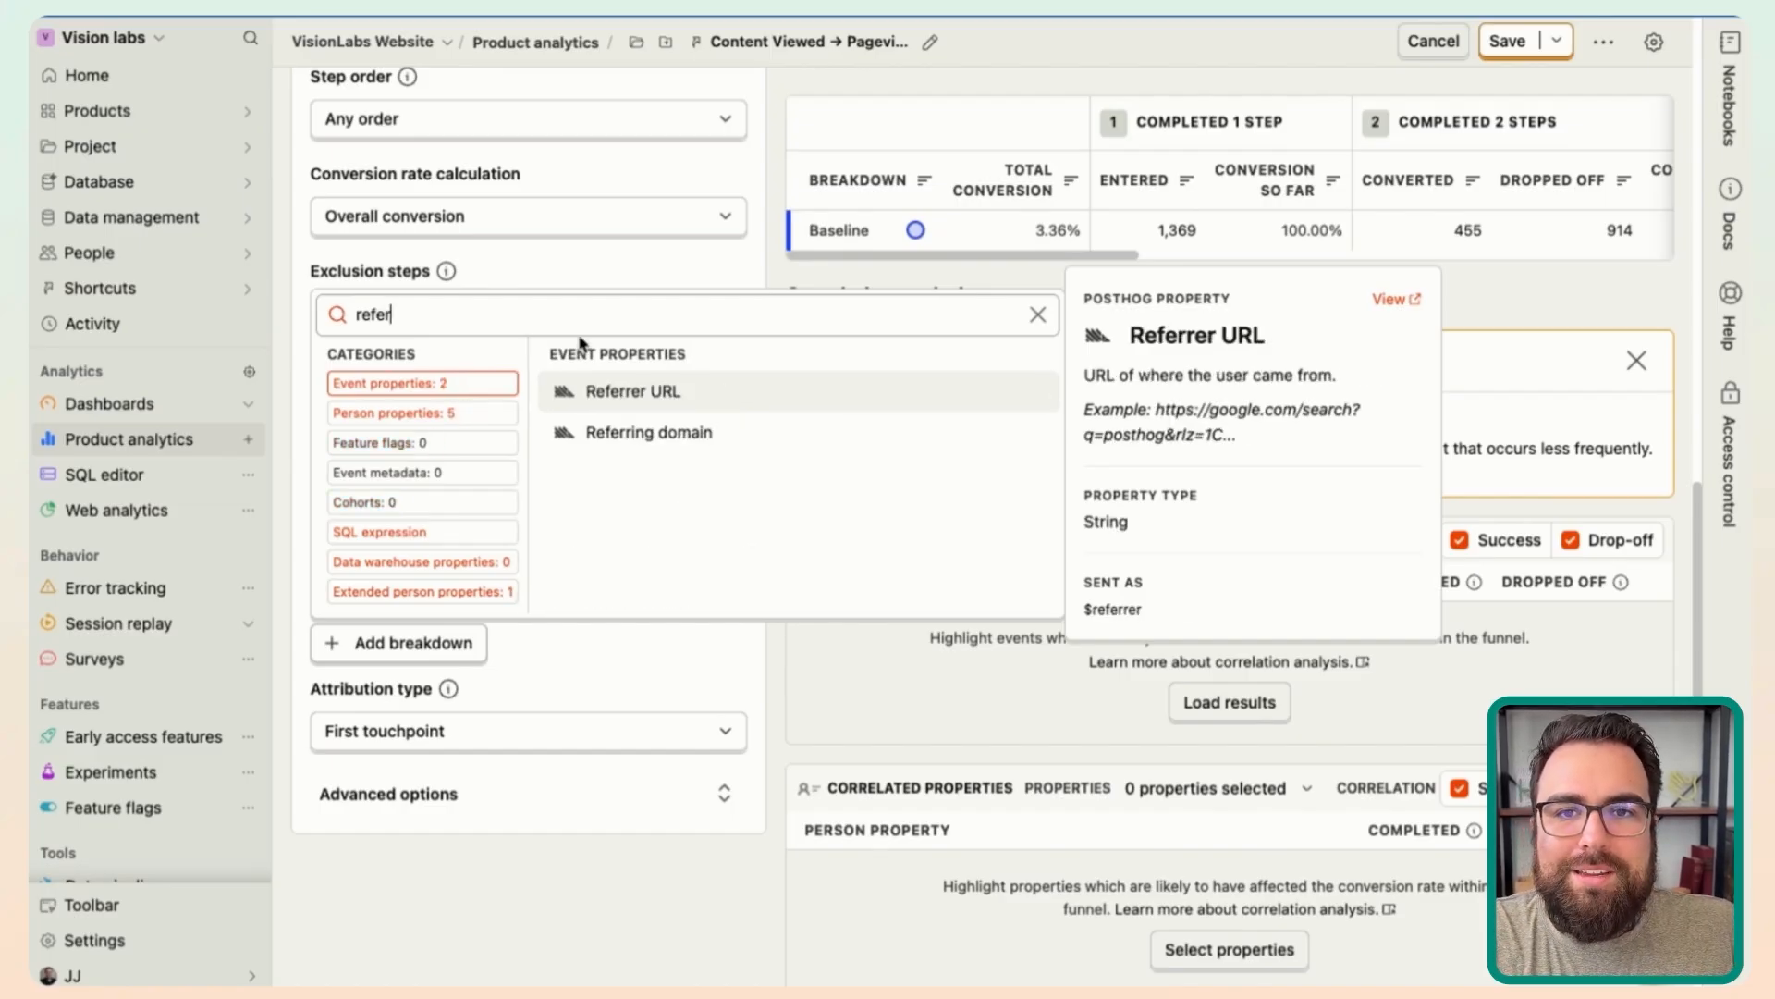
{"action": "left_click", "coordinate": [632, 390]}
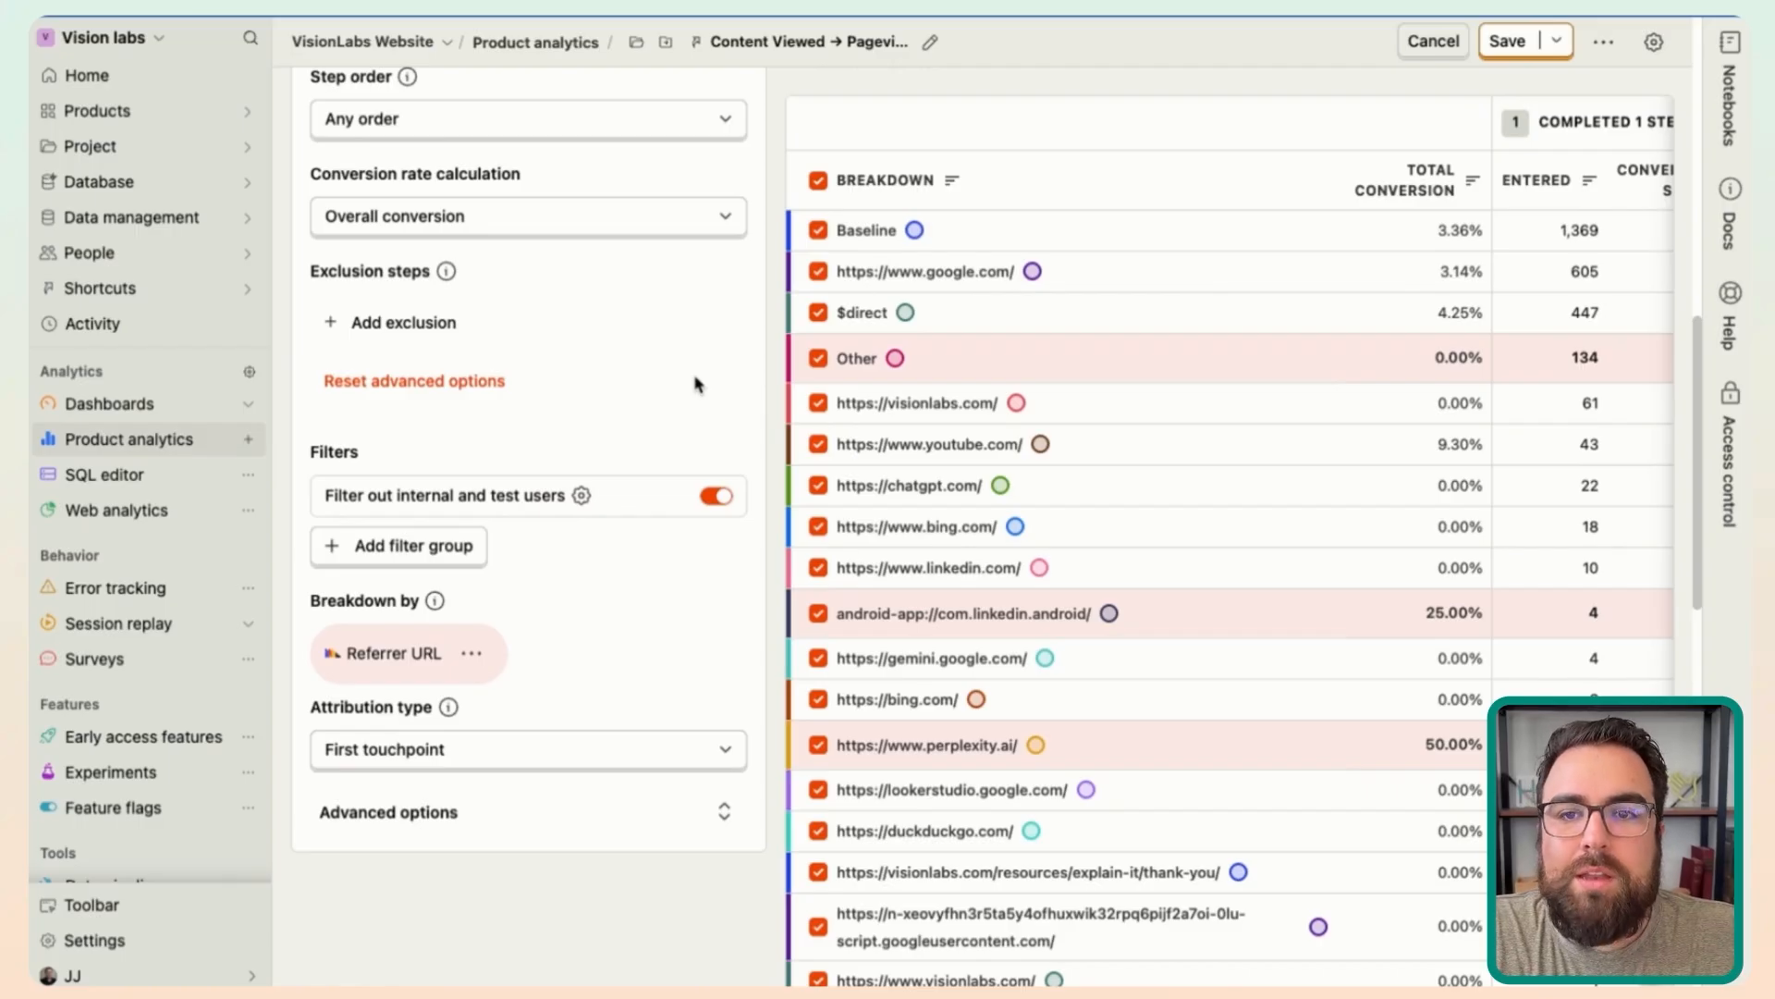
- Inspect the funnel chart by referrer and change its layout to Top to bottom
{"action": "scroll", "coordinate": [695, 384], "scroll_direction": "up", "scroll_amount": 10}
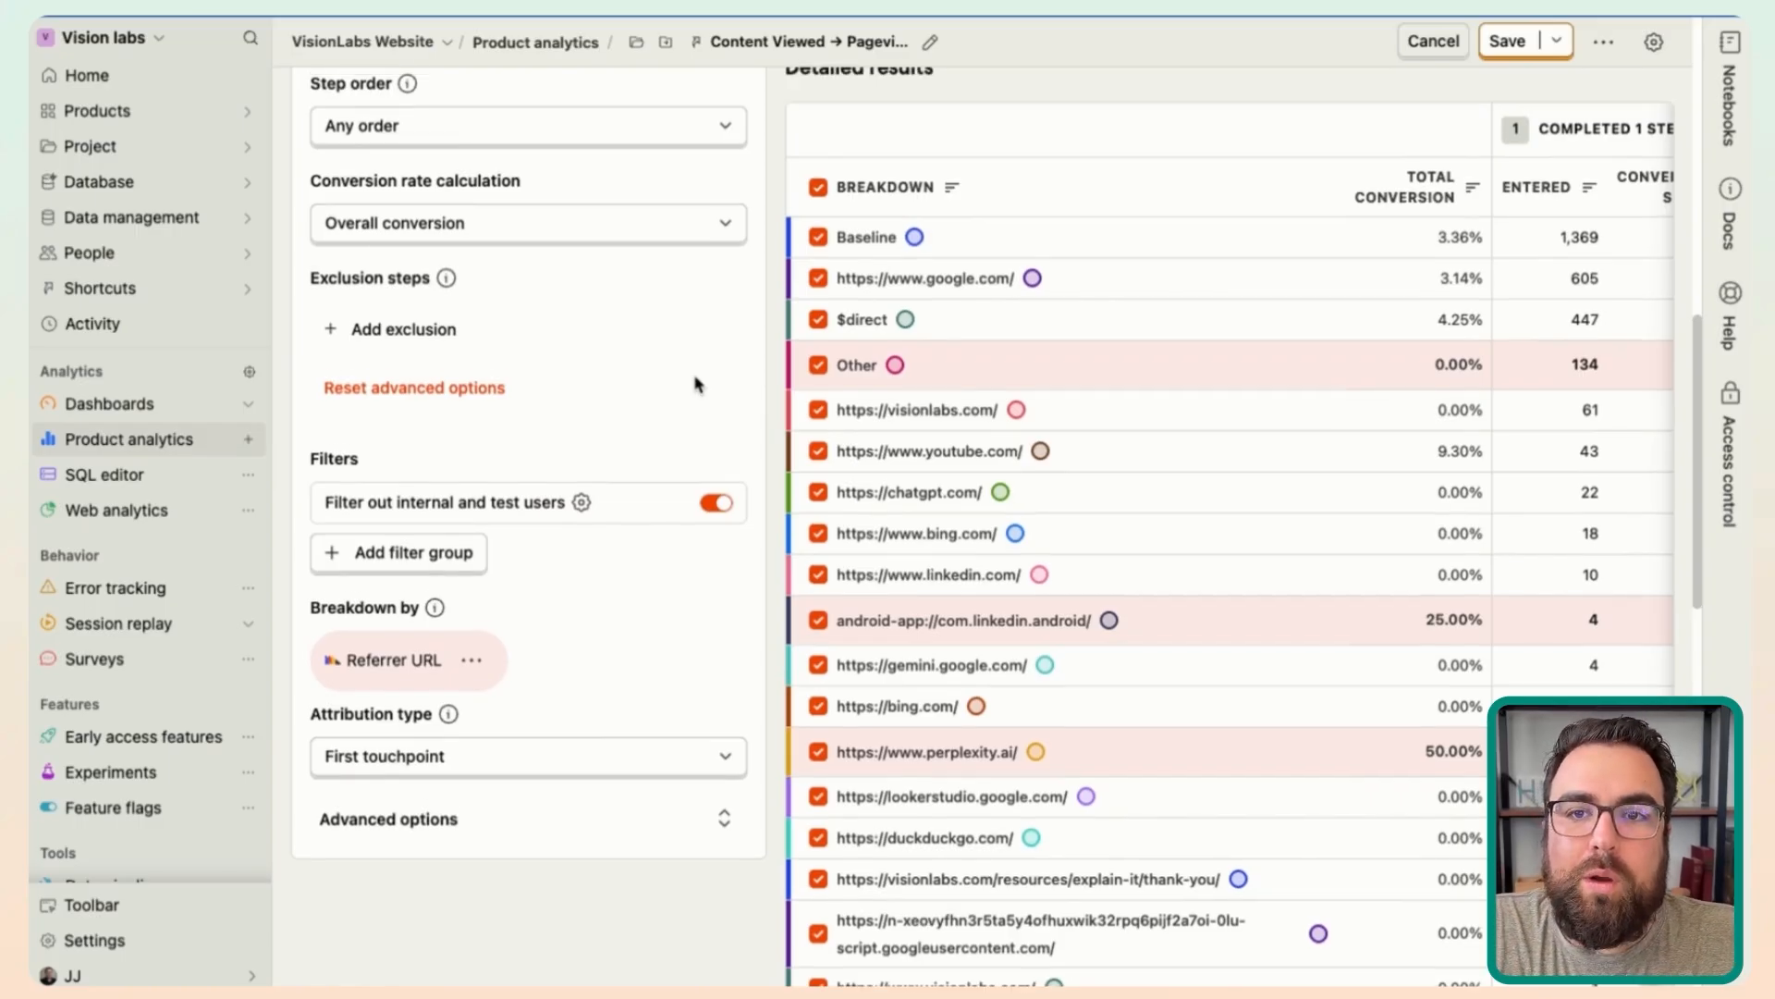
{"action": "scroll", "coordinate": [925, 463], "scroll_direction": "right", "scroll_amount": 2}
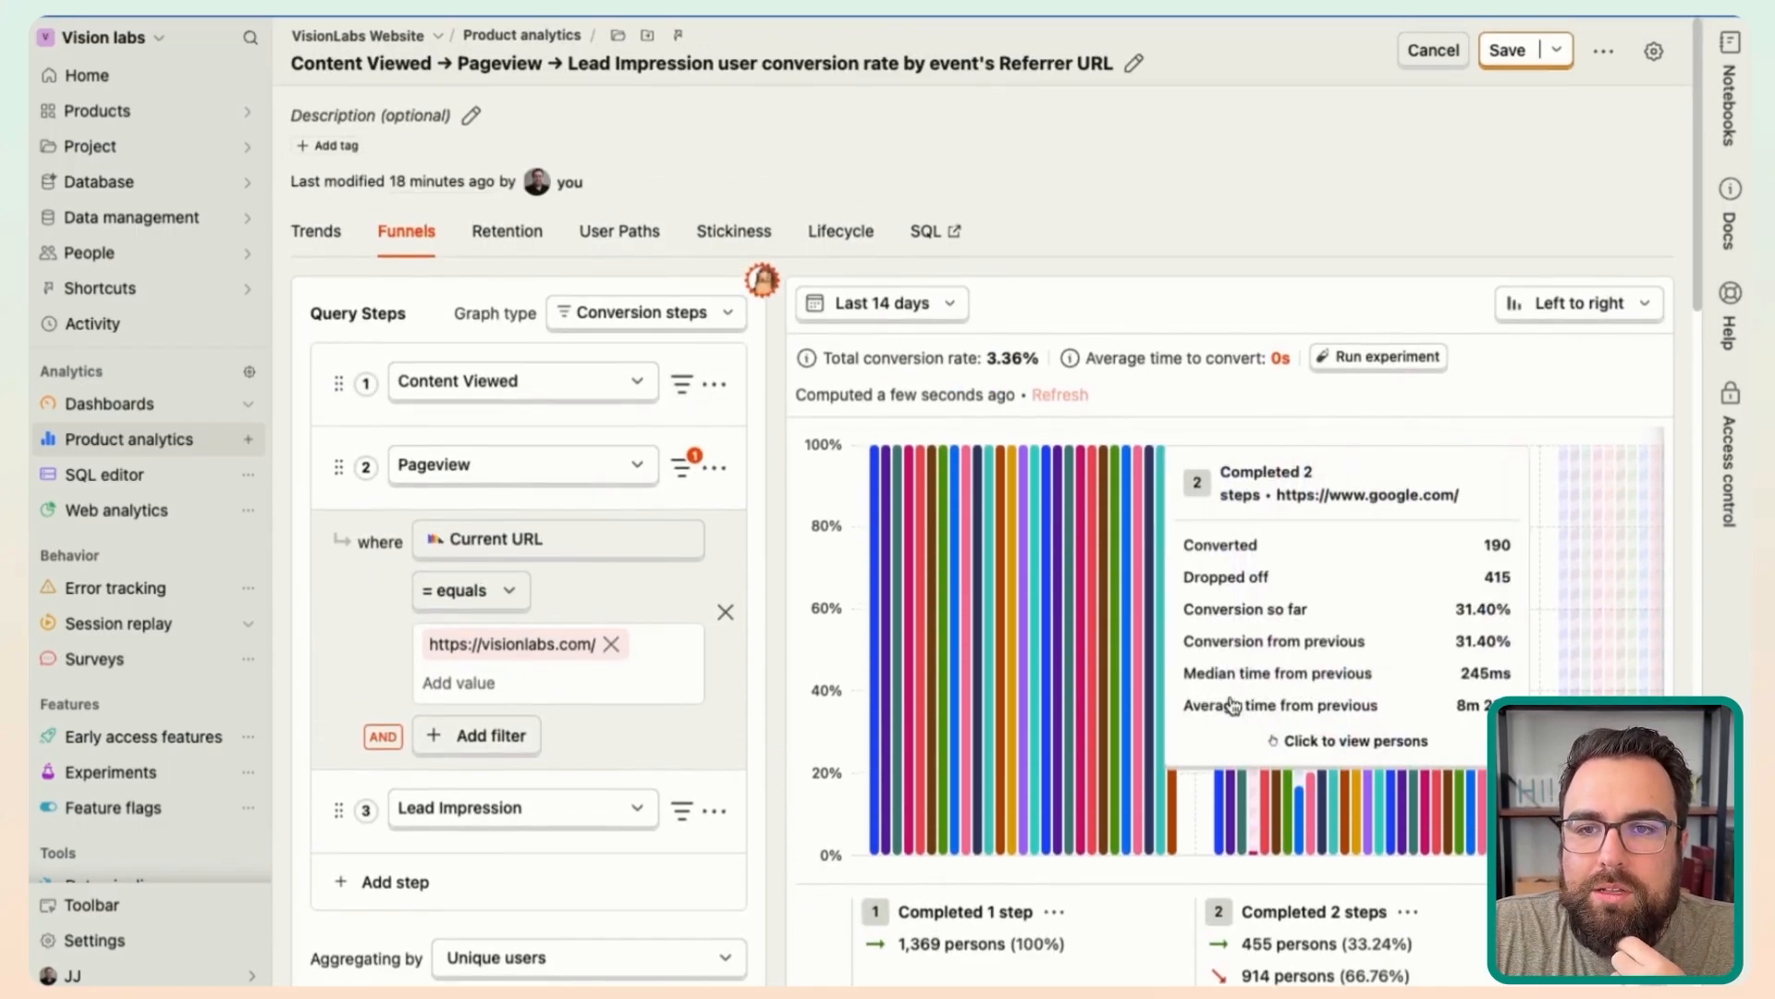
{"action": "scroll", "coordinate": [1154, 374], "scroll_direction": "down", "scroll_amount": 2}
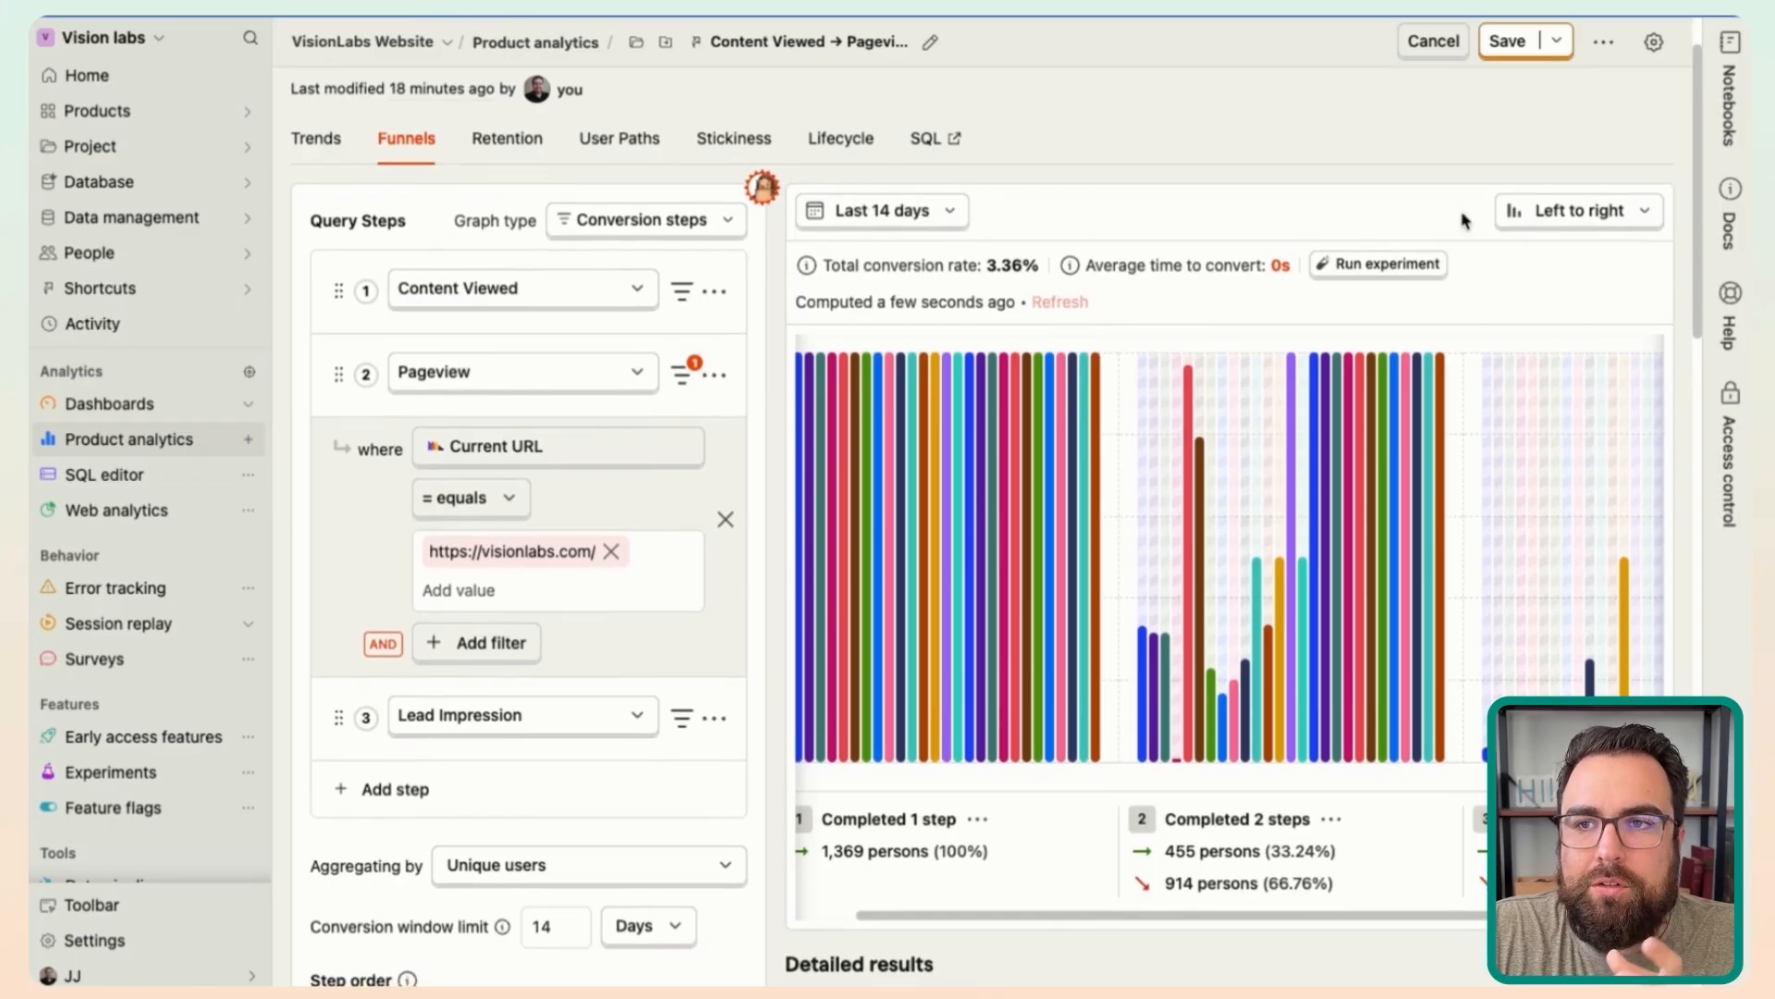
{"action": "left_click", "coordinate": [1603, 213]}
{"action": "left_click", "coordinate": [1595, 335]}
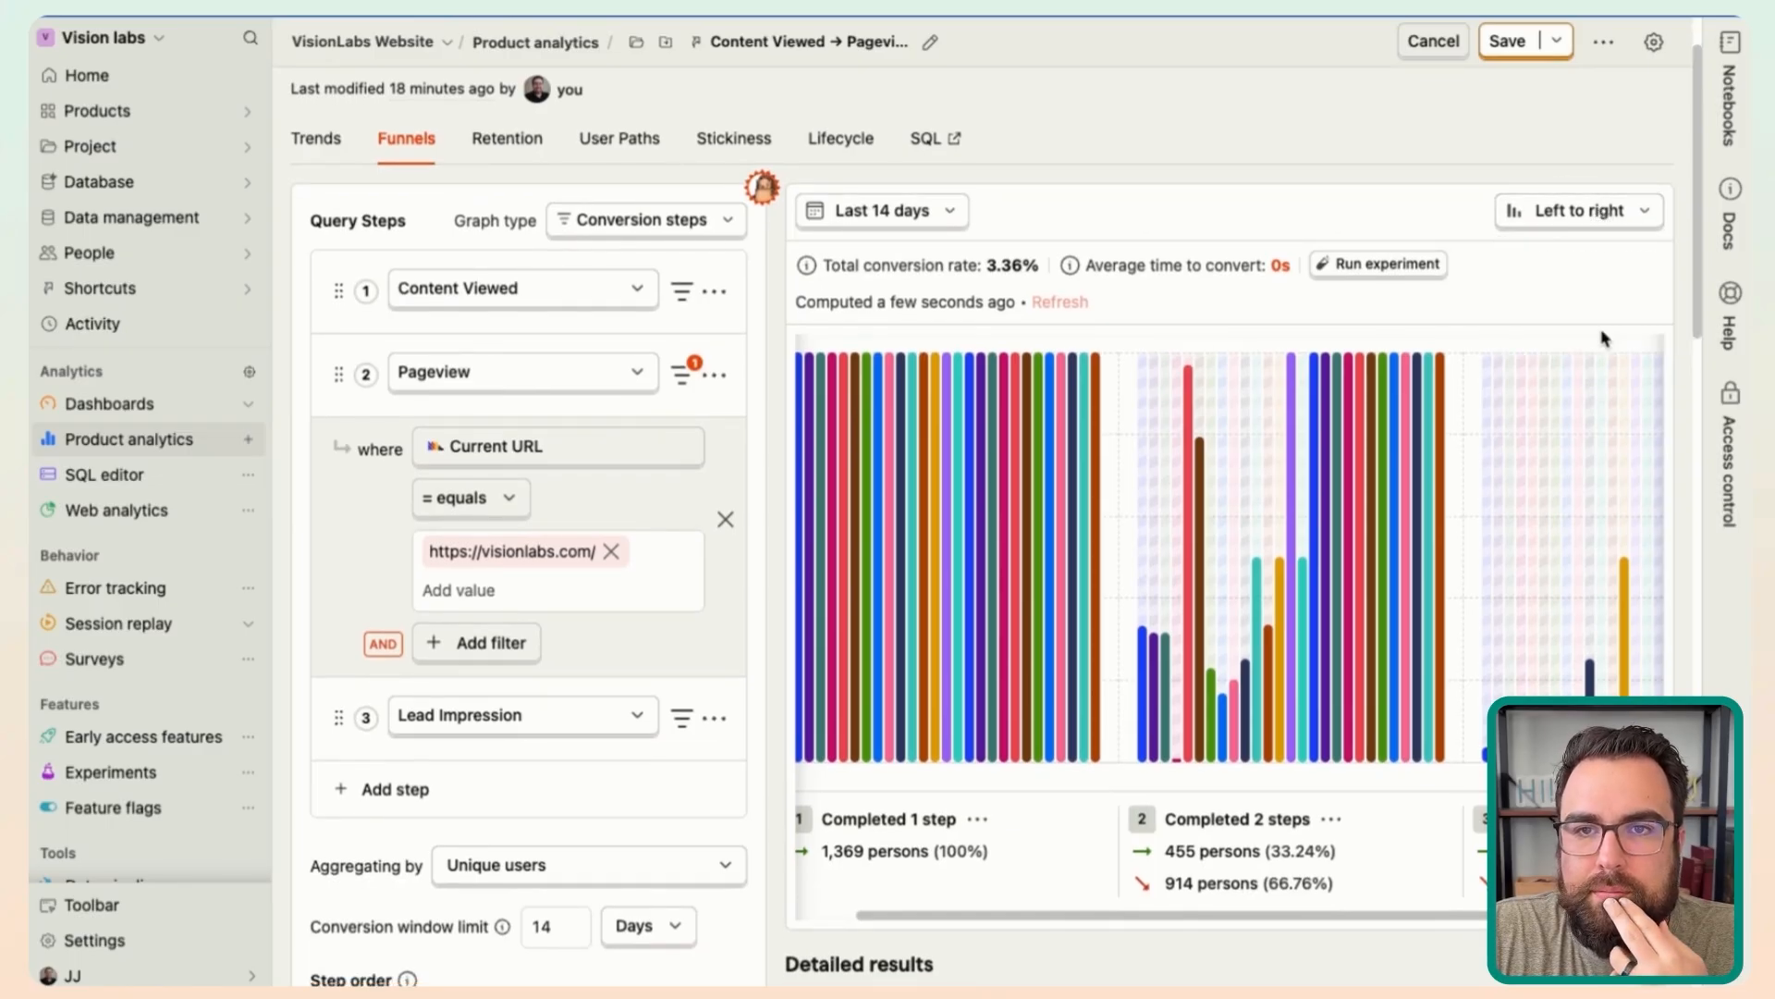
- Check the referrer breakdown in the detailed results and save the funnel insight
{"action": "scroll", "coordinate": [1281, 292], "scroll_direction": "down", "scroll_amount": 1}
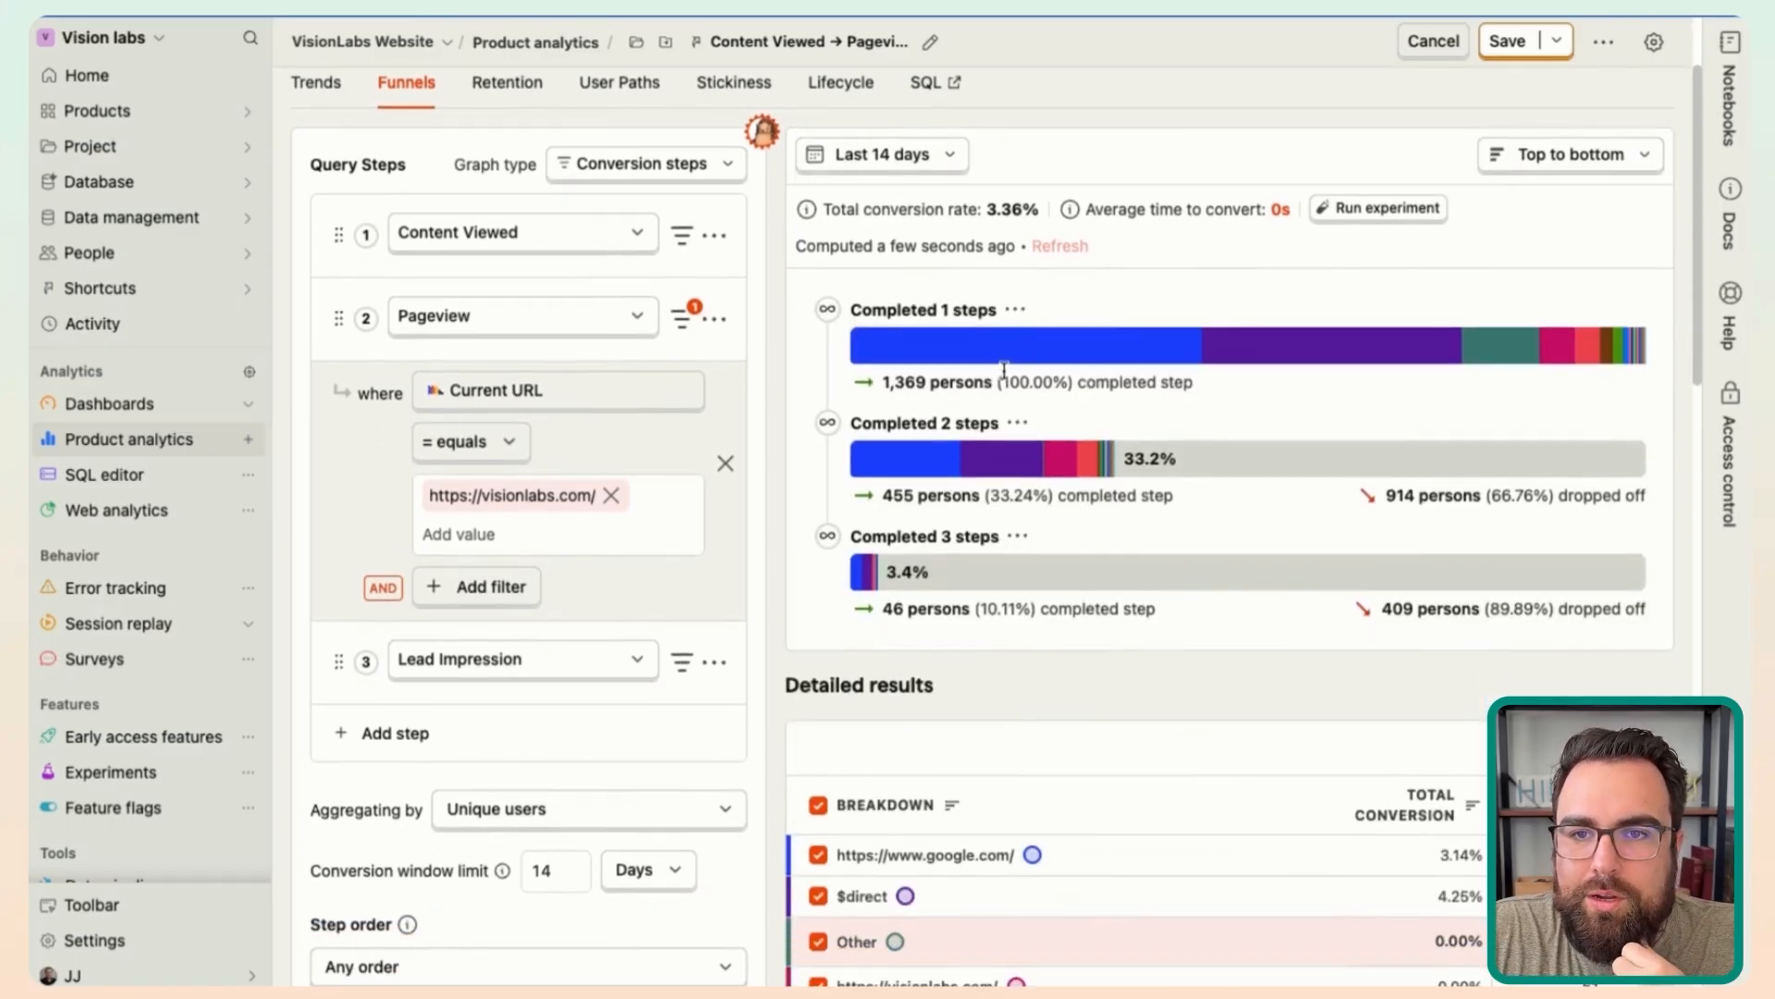
{"action": "scroll", "coordinate": [1089, 487], "scroll_direction": "down", "scroll_amount": 5}
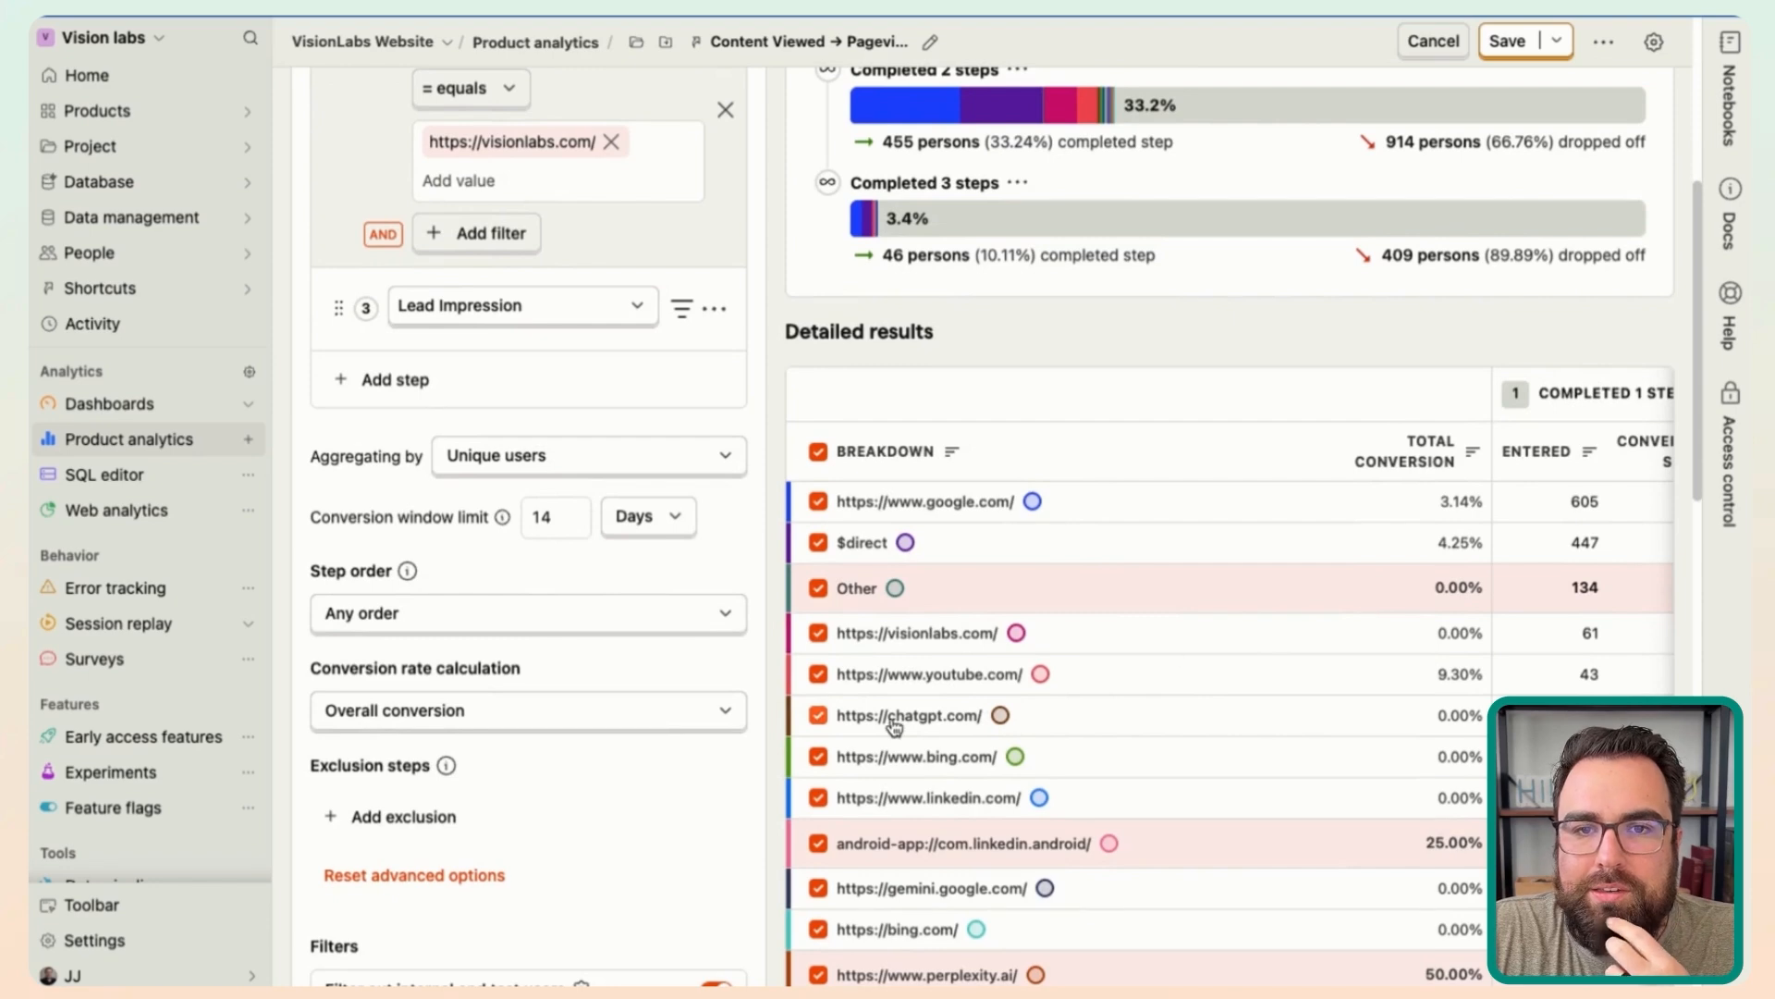
{"action": "scroll", "coordinate": [897, 724], "scroll_direction": "right", "scroll_amount": 3}
{"action": "scroll", "coordinate": [1371, 318], "scroll_direction": "up", "scroll_amount": 7}
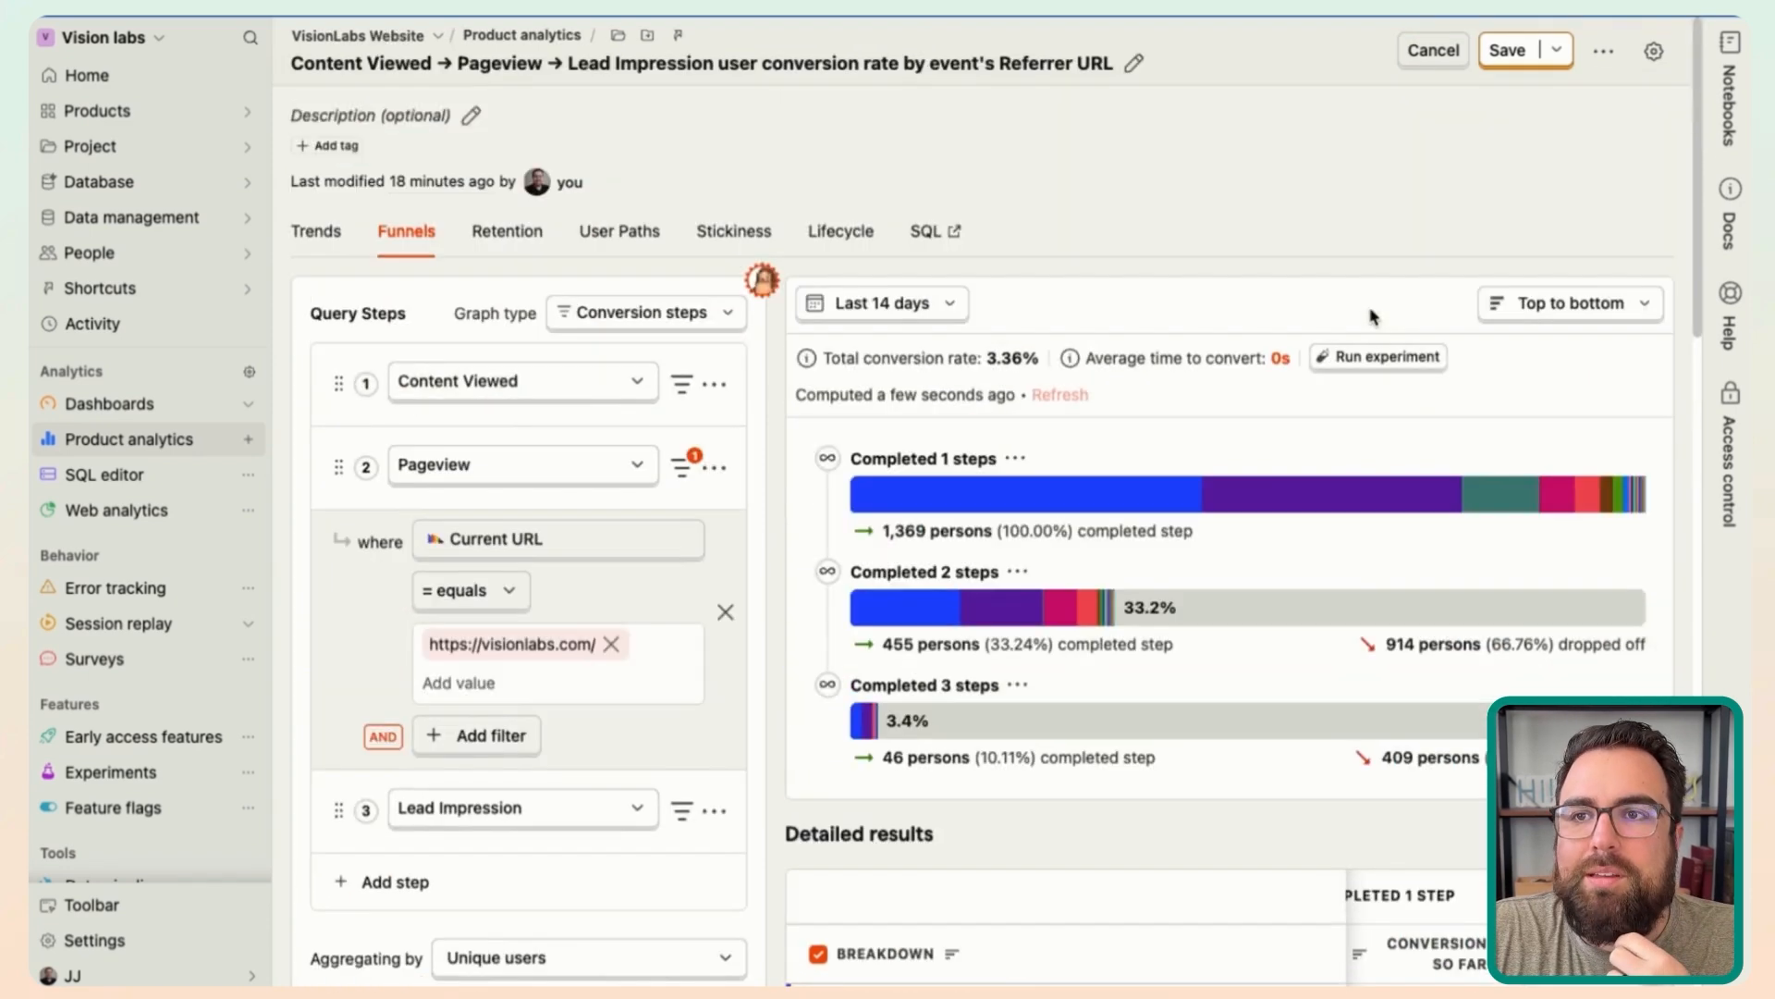
{"action": "left_click", "coordinate": [1506, 61]}
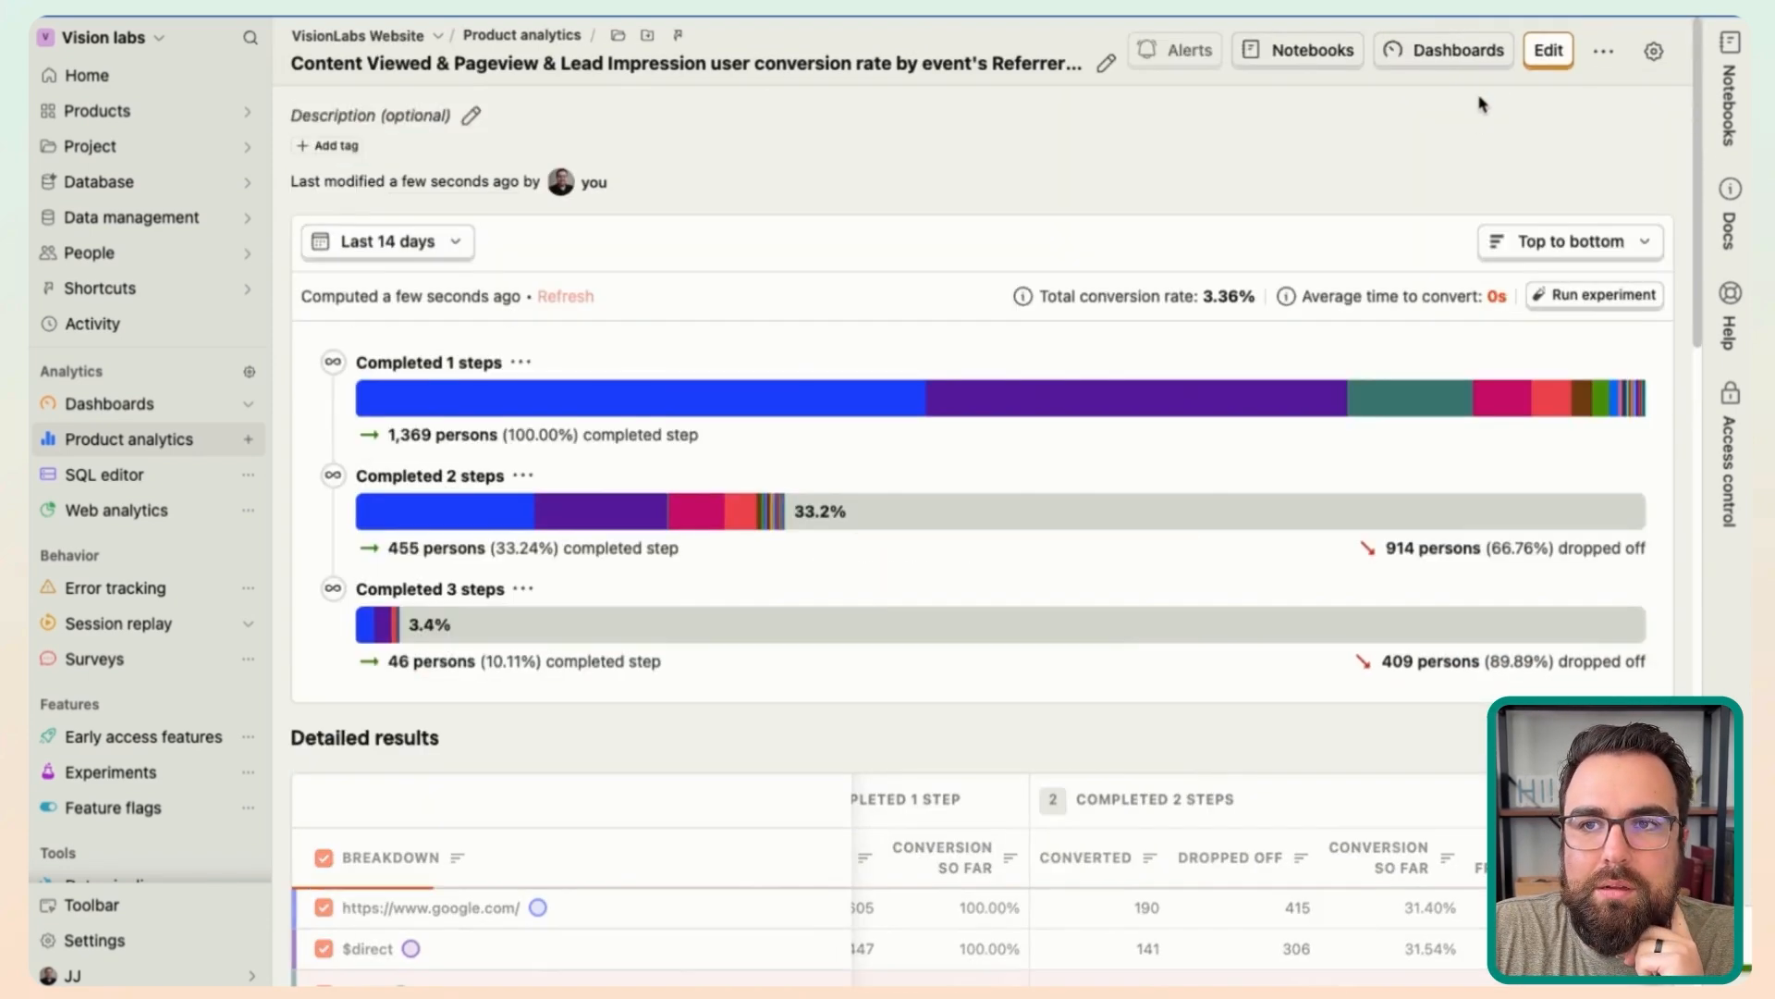
- Examine the saved funnel's detailed results by referrer, comparing entries, conversions and drop-offs across all three steps
{"action": "scroll", "coordinate": [781, 333], "scroll_direction": "down", "scroll_amount": 2}
{"action": "scroll", "coordinate": [782, 336], "scroll_direction": "down", "scroll_amount": 6}
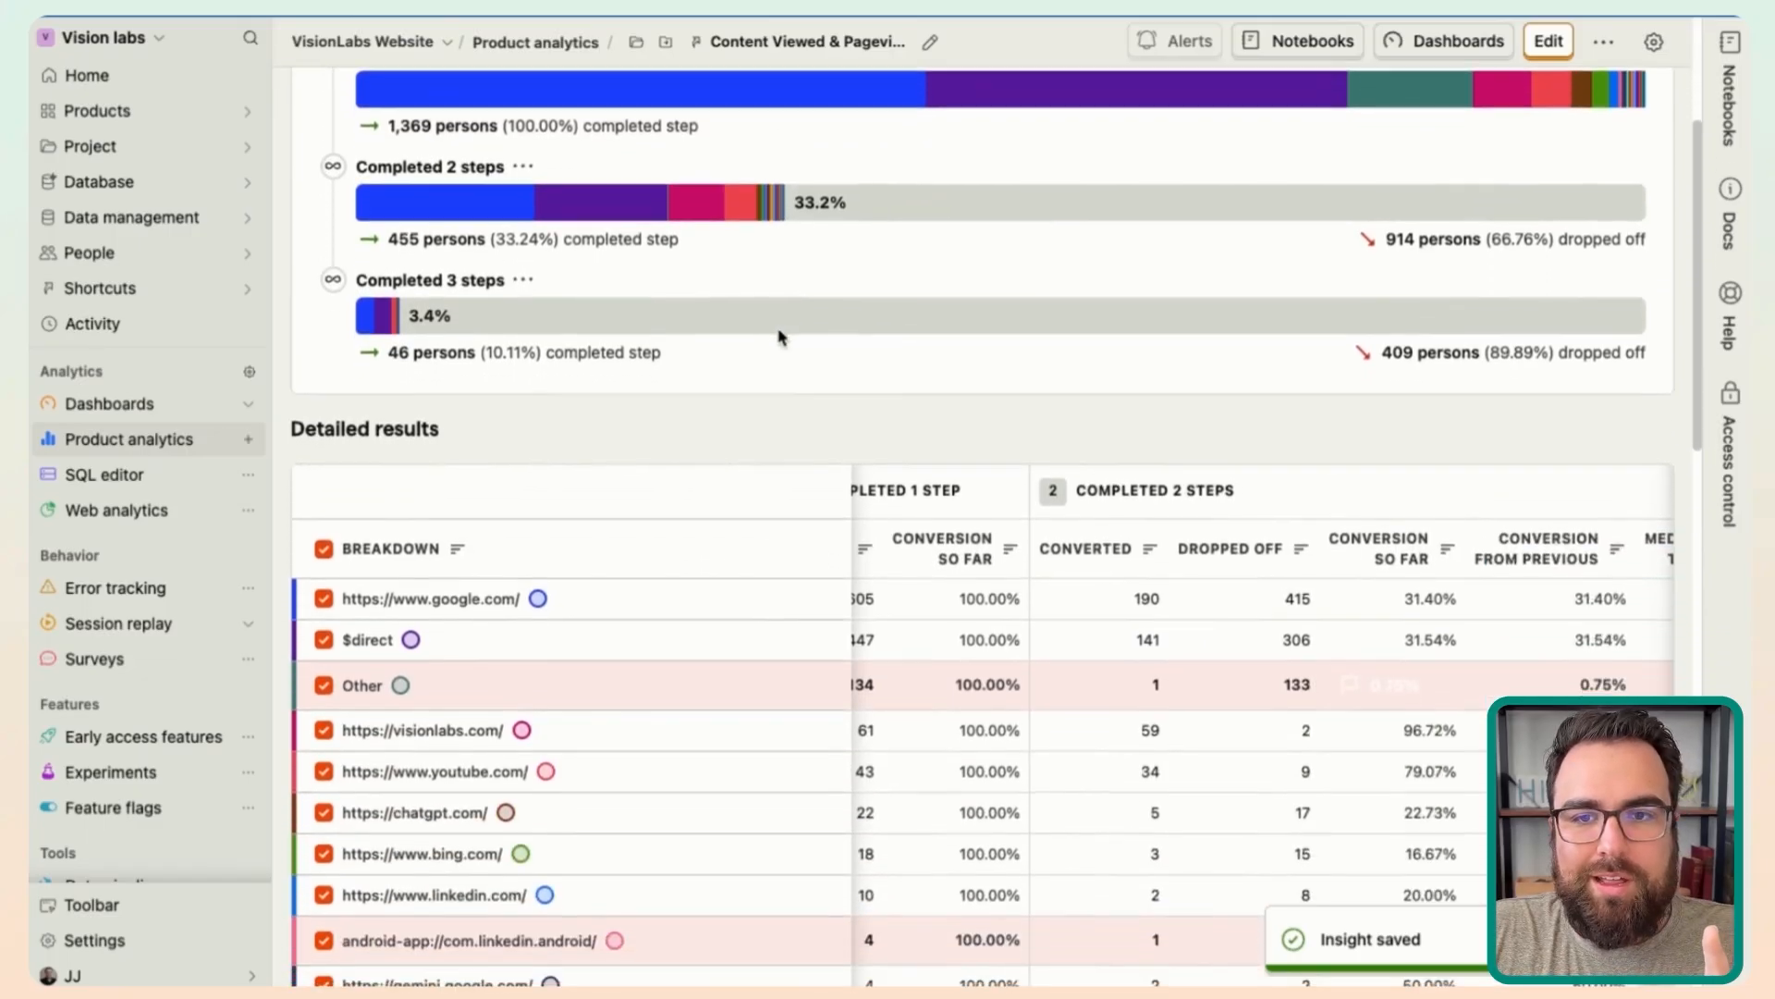
{"action": "scroll", "coordinate": [703, 523], "scroll_direction": "up", "scroll_amount": 1}
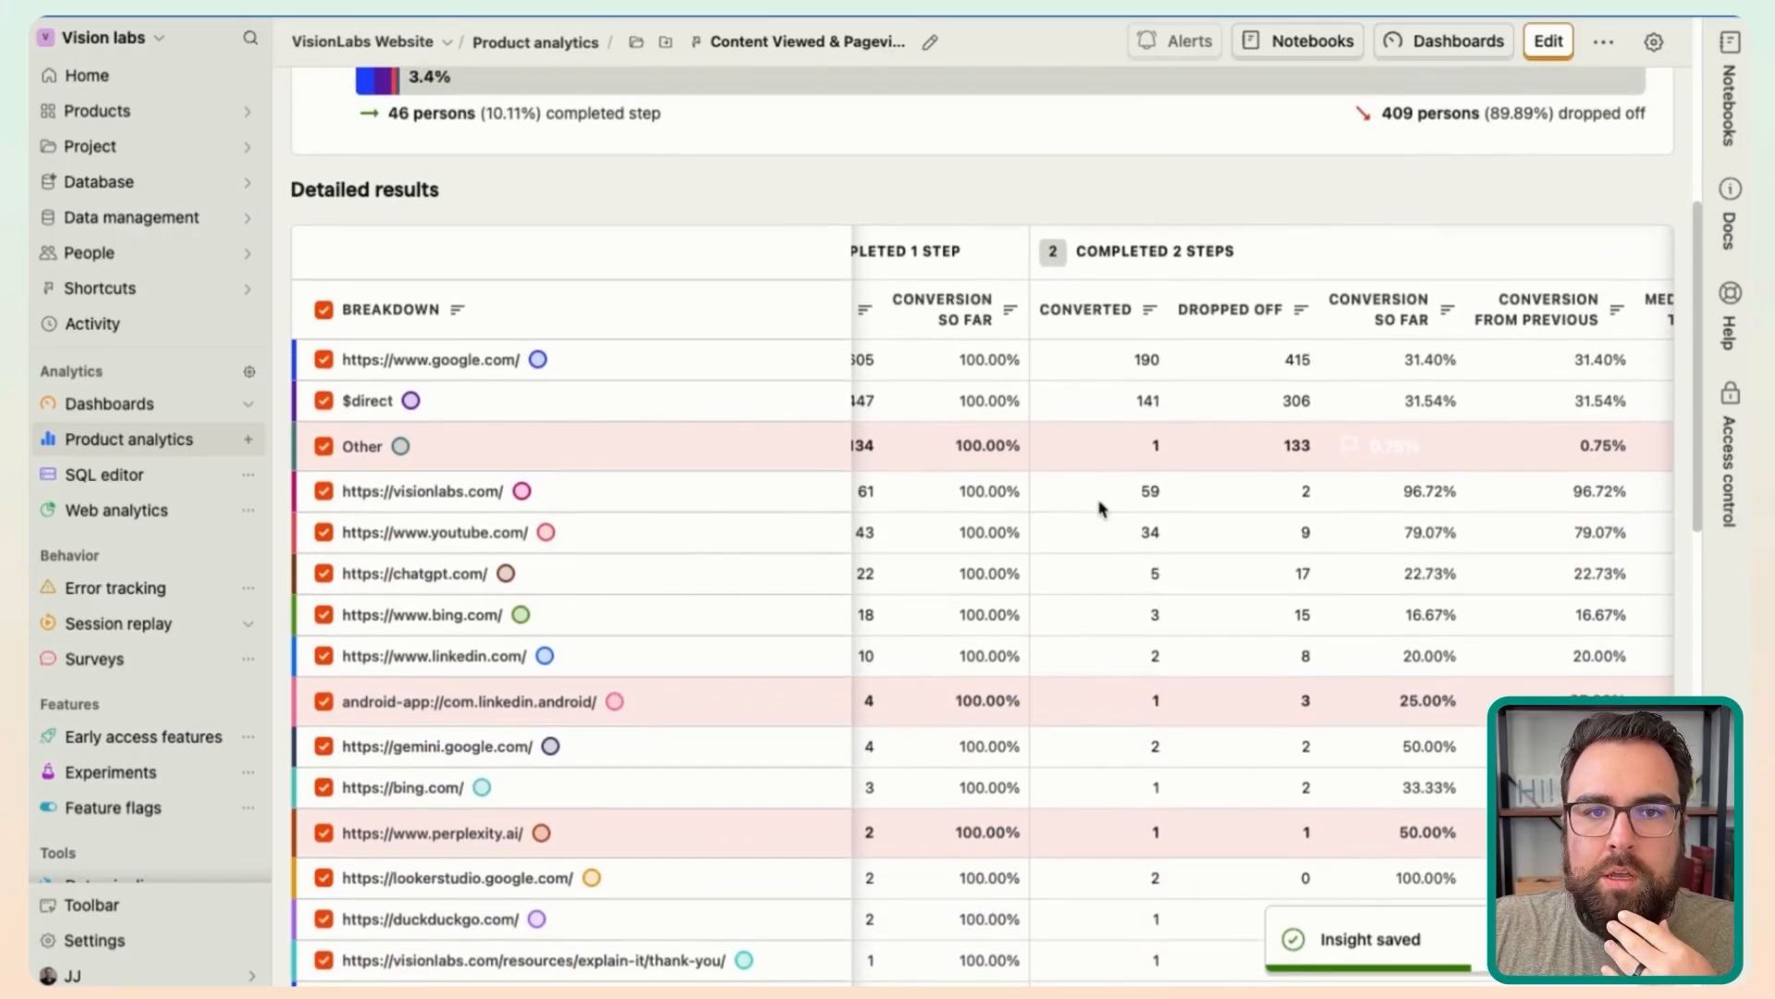
{"action": "scroll", "coordinate": [1102, 502], "scroll_direction": "left", "scroll_amount": 5}
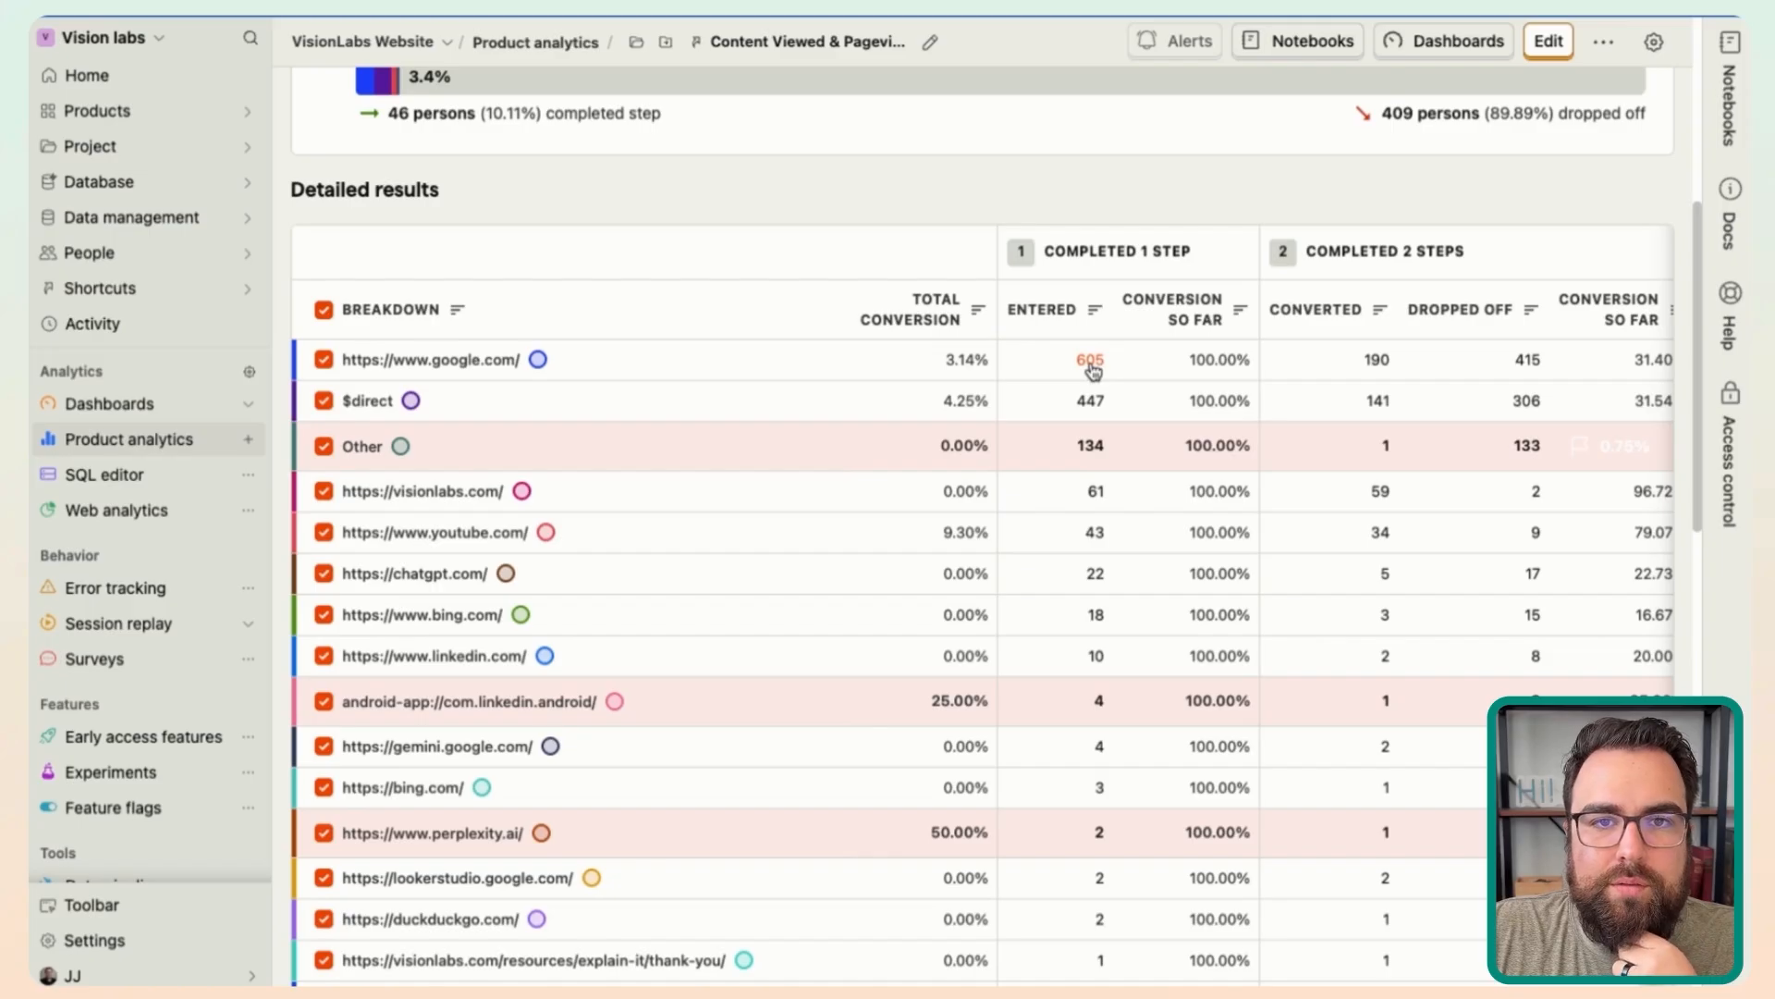
{"action": "scroll", "coordinate": [1092, 365], "scroll_direction": "right", "scroll_amount": 3}
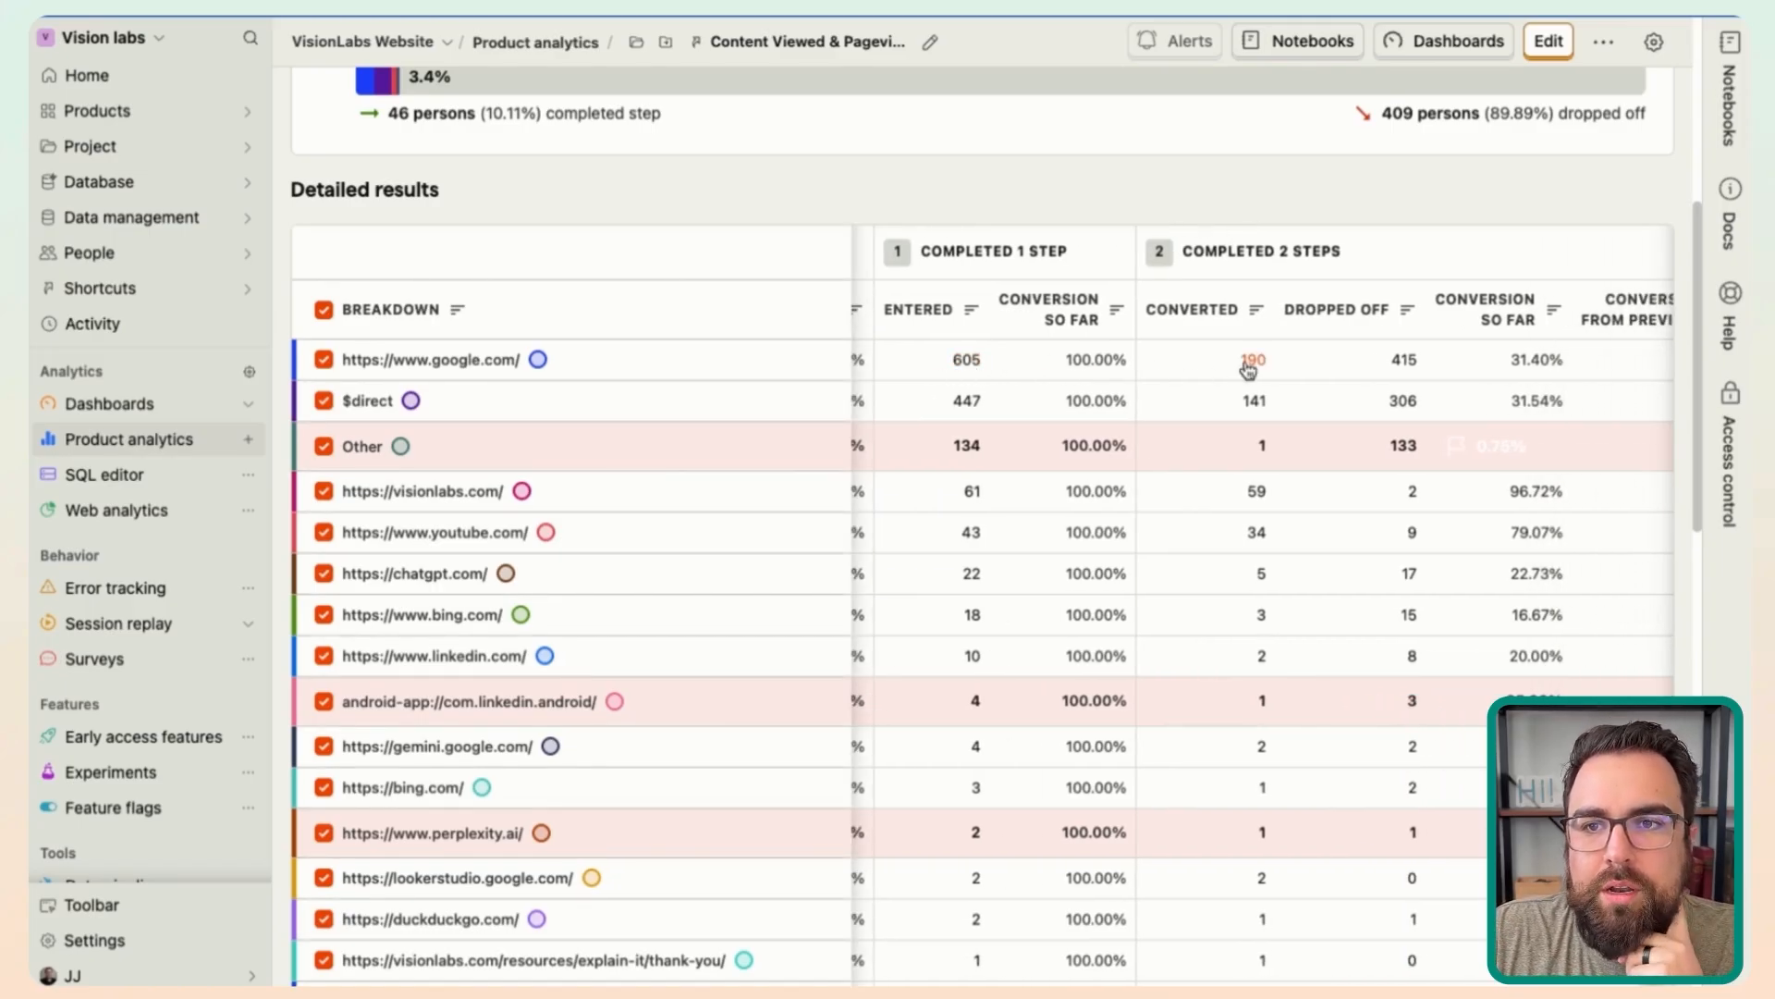
{"action": "scroll", "coordinate": [1253, 370], "scroll_direction": "right", "scroll_amount": 10}
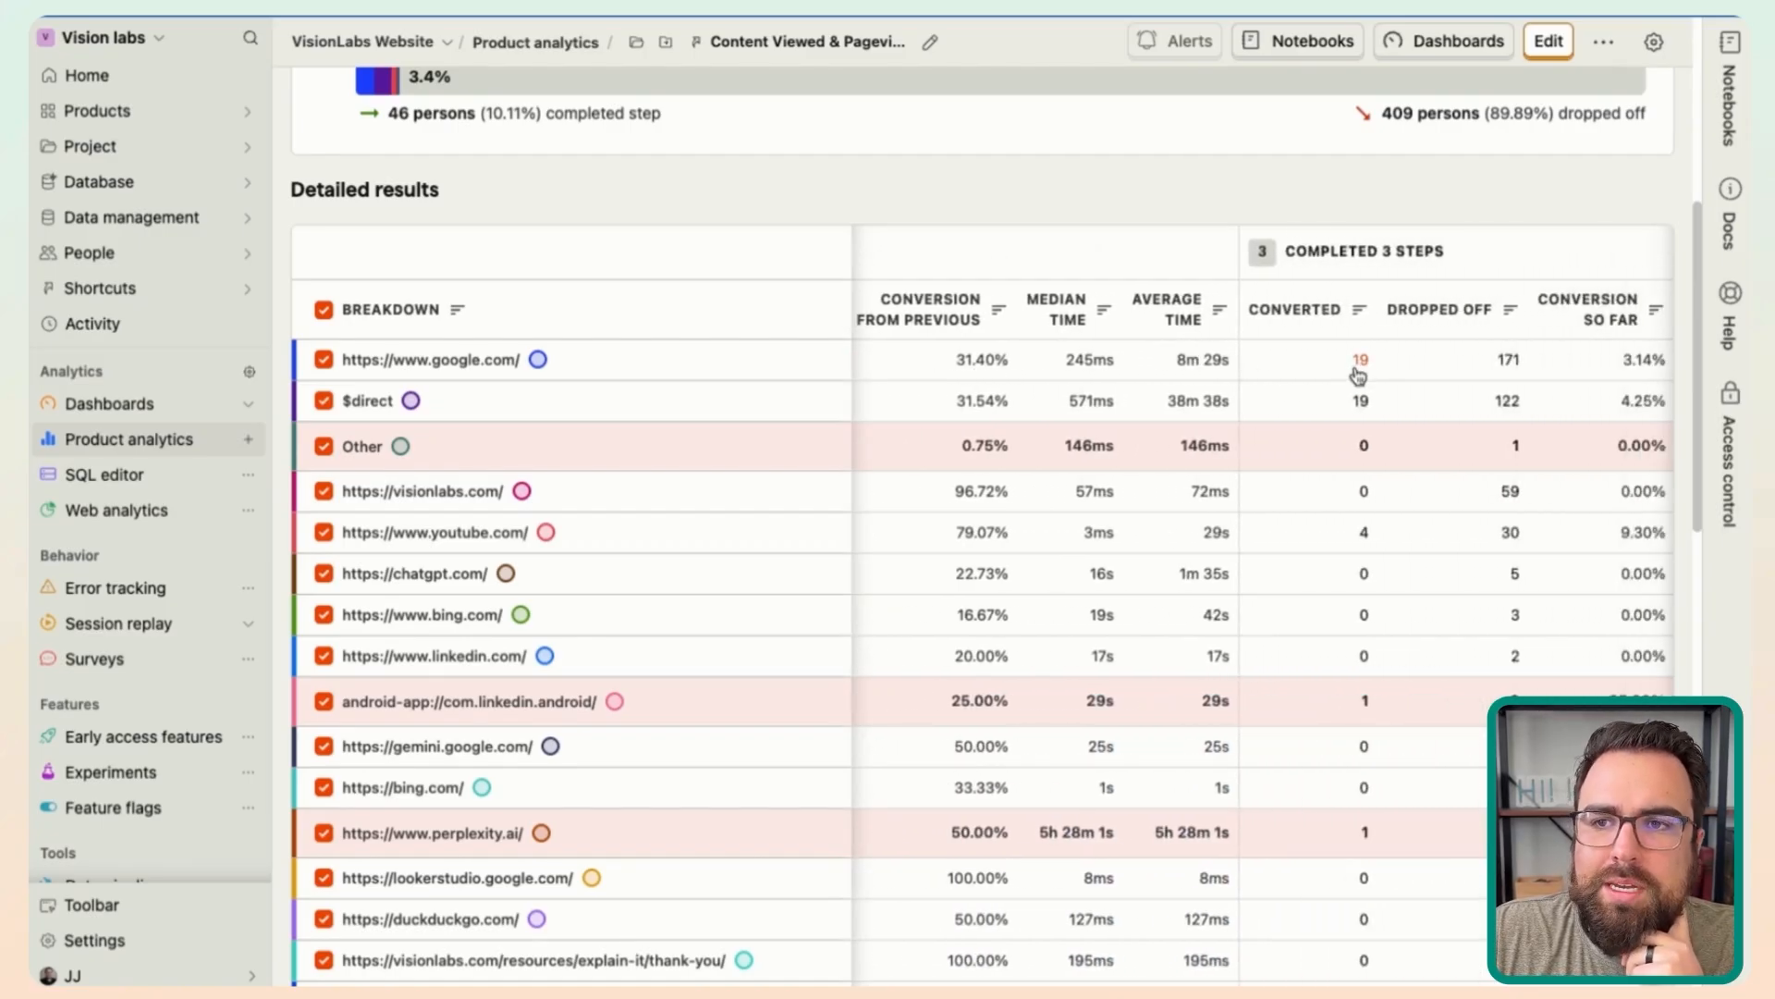
{"action": "scroll", "coordinate": [1336, 373], "scroll_direction": "down", "scroll_amount": 1}
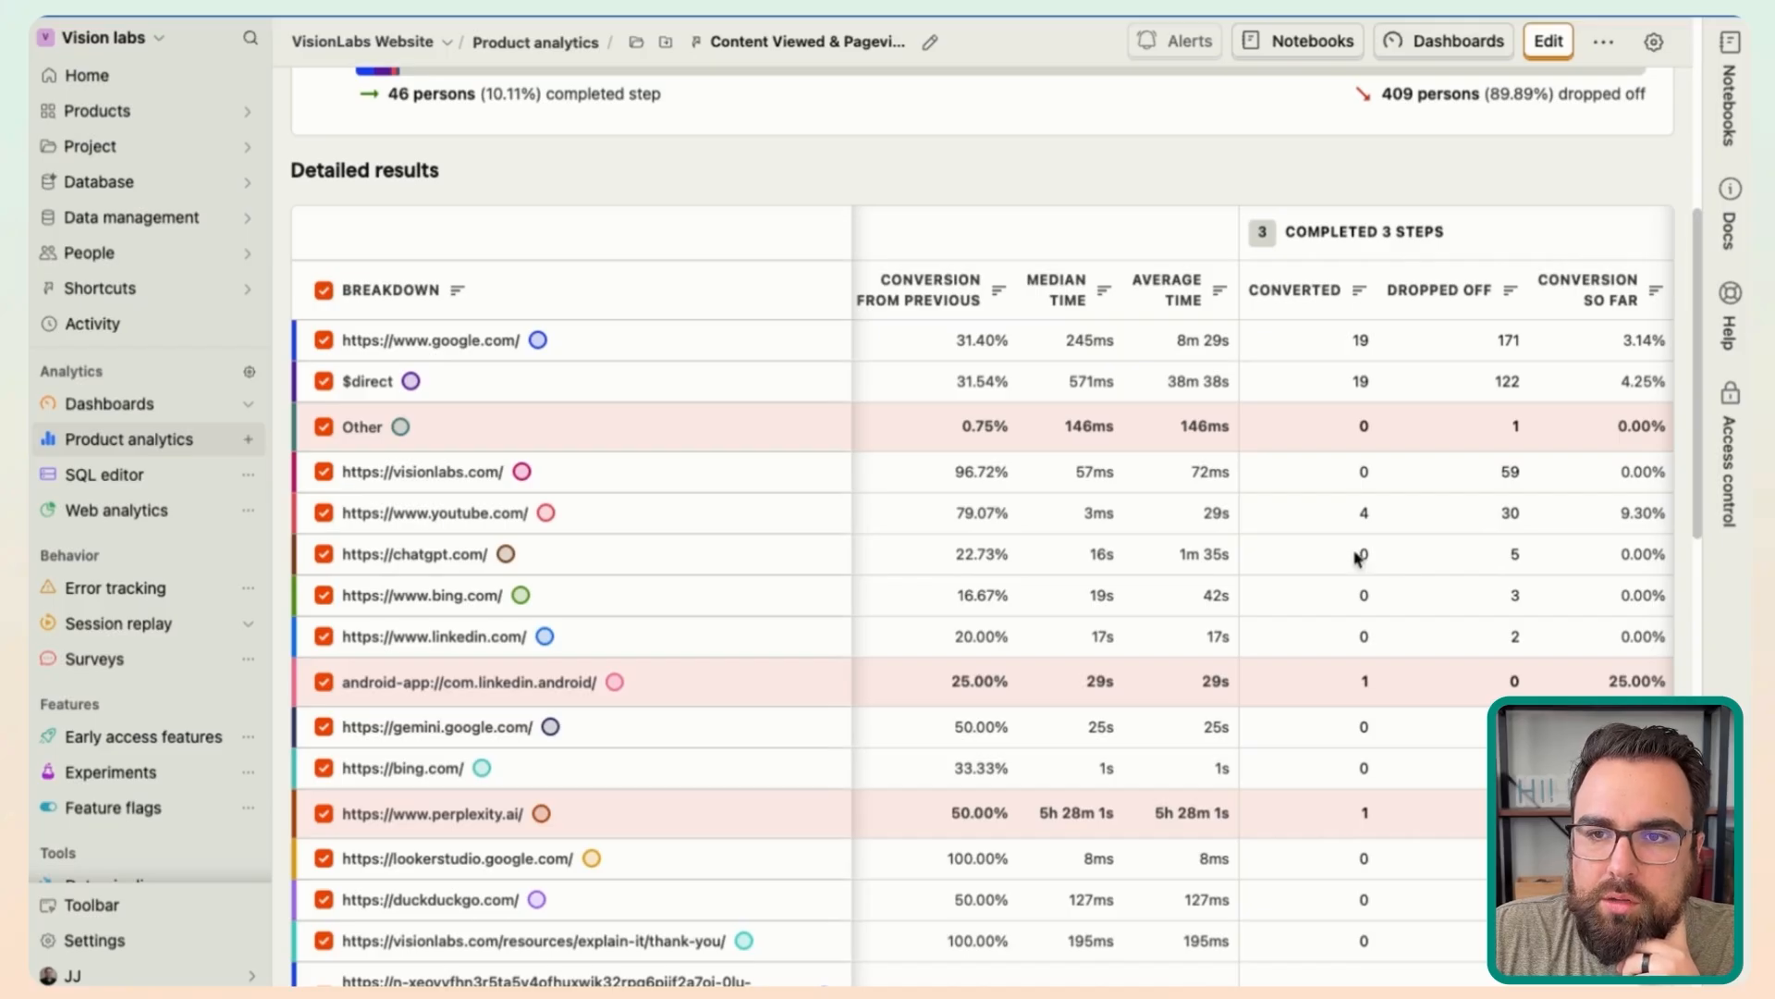
{"action": "scroll", "coordinate": [1406, 555], "scroll_direction": "down", "scroll_amount": 4}
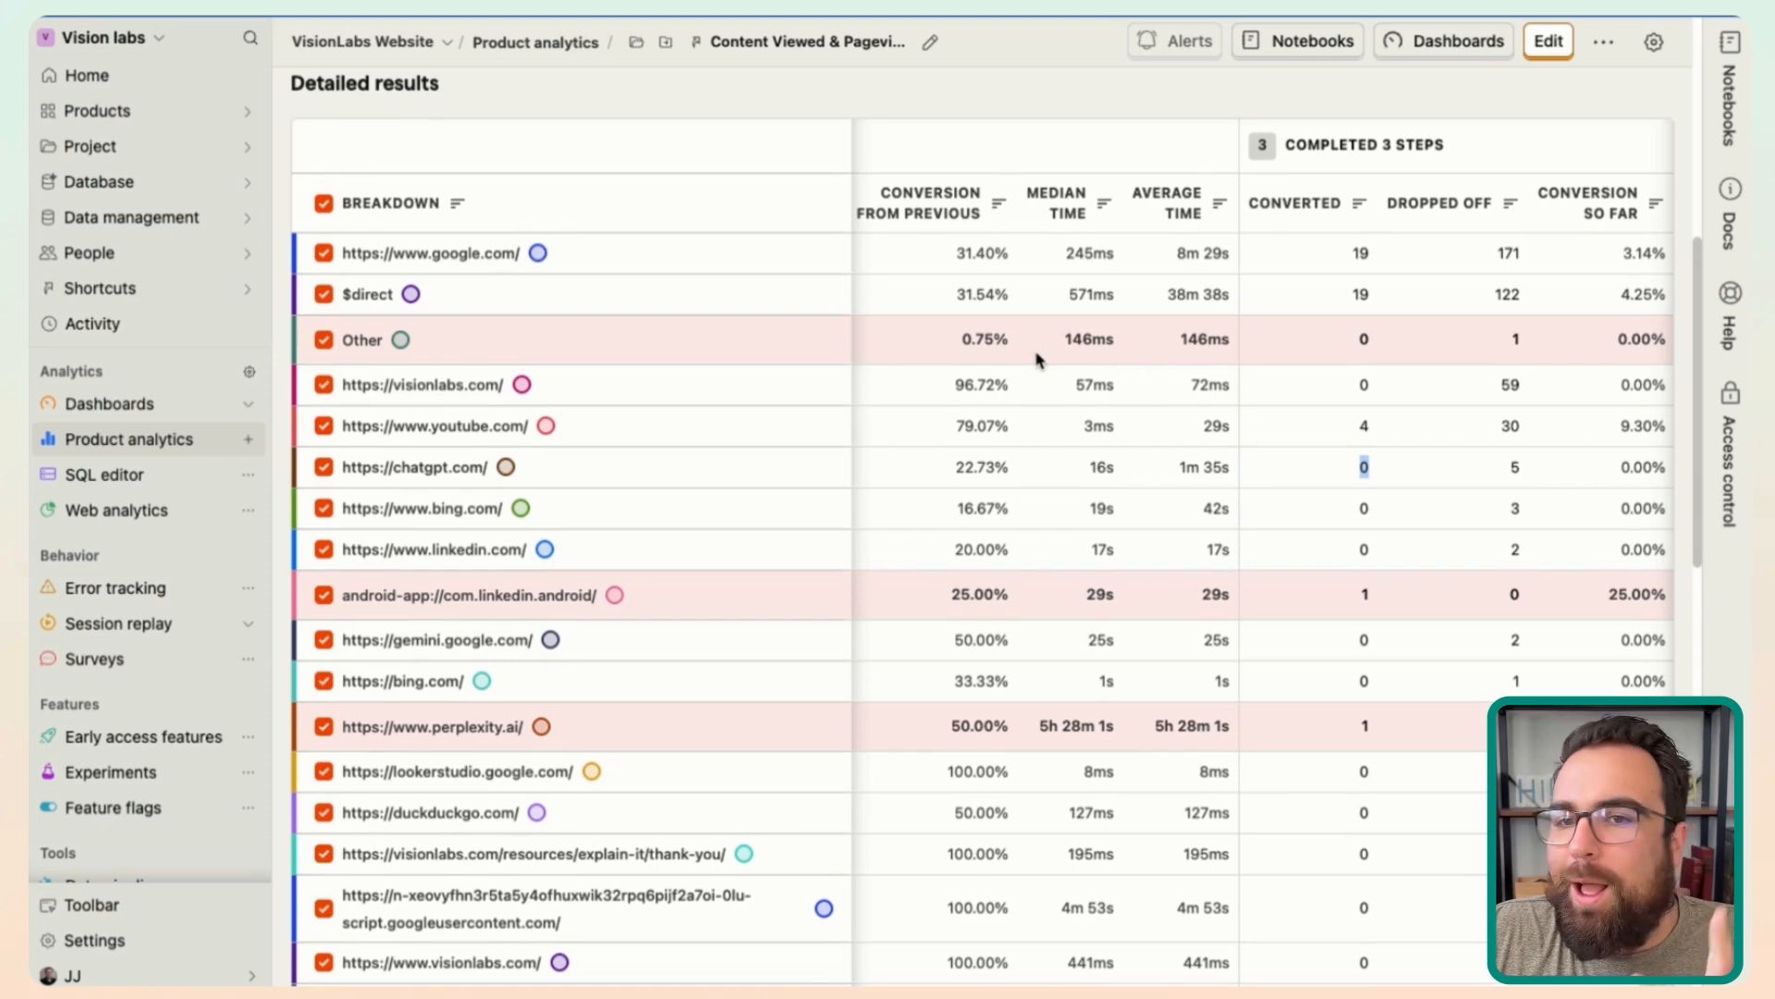
{"action": "scroll", "coordinate": [1038, 359], "scroll_direction": "down", "scroll_amount": 3}
{"action": "scroll", "coordinate": [1038, 359], "scroll_direction": "up", "scroll_amount": 10}
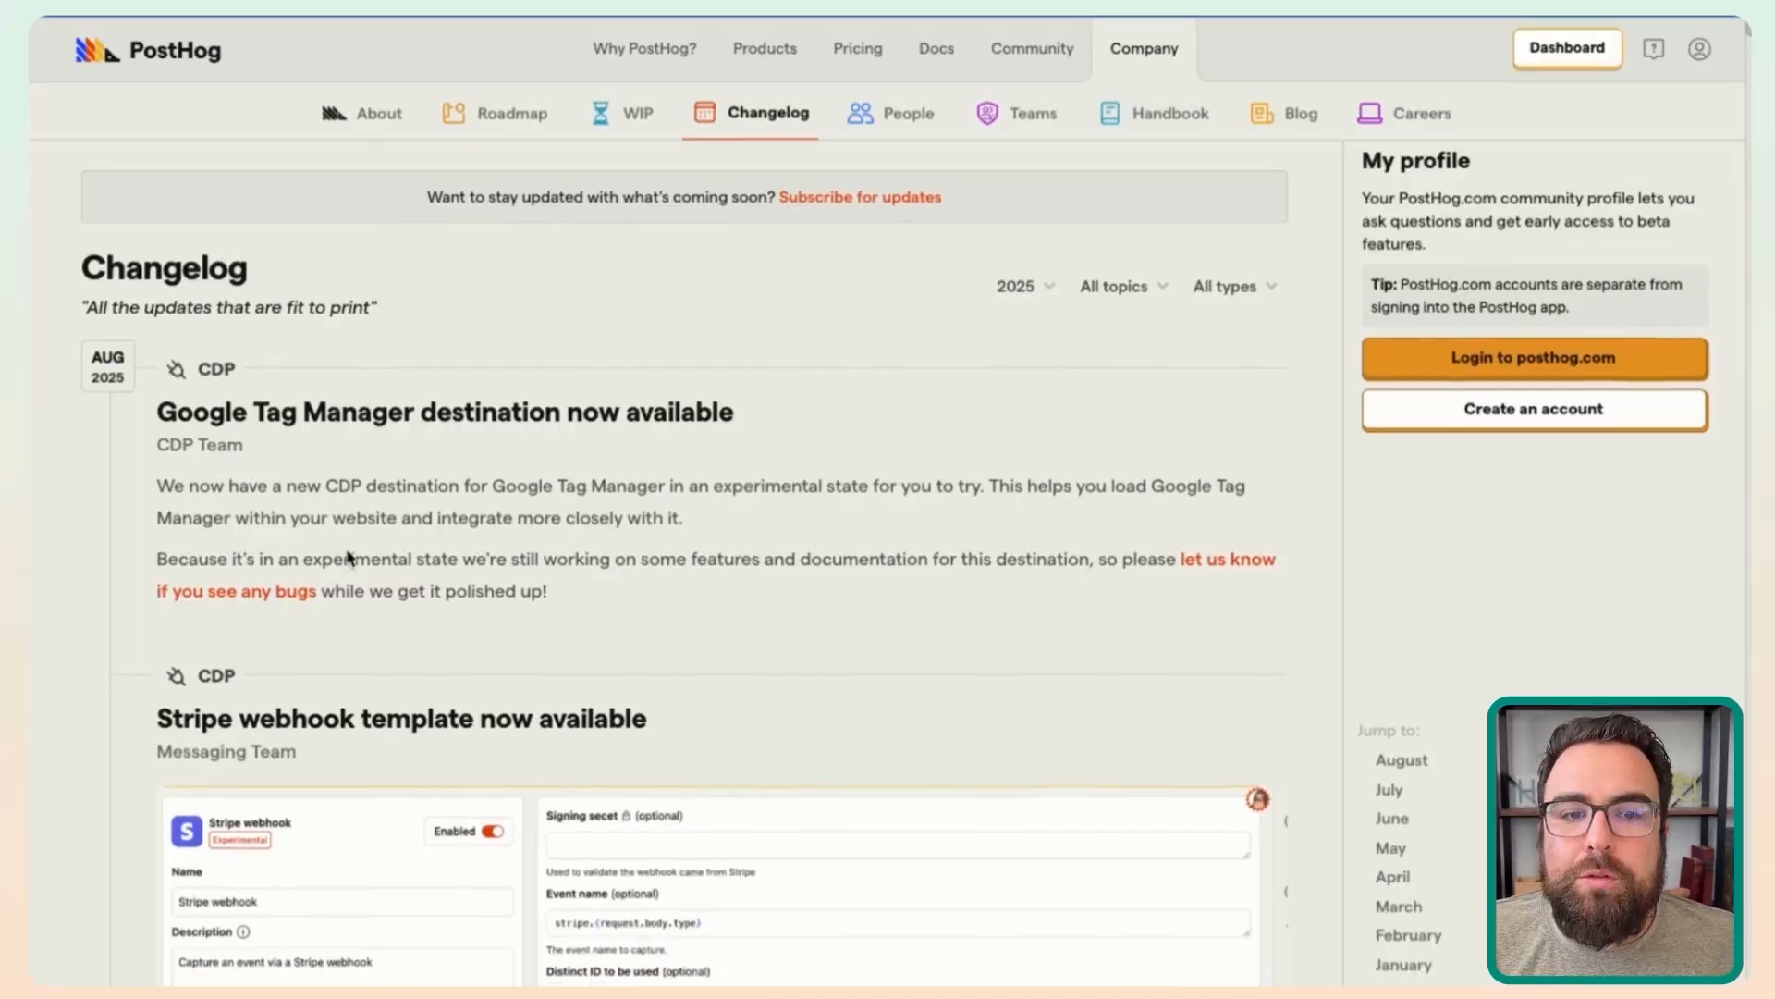
- Read the Google Tag Manager destination entry in the PostHog changelog, highlighting the paragraph that introduces the new CDP destination
{"action": "scroll", "coordinate": [348, 556], "scroll_direction": "down", "scroll_amount": 3}
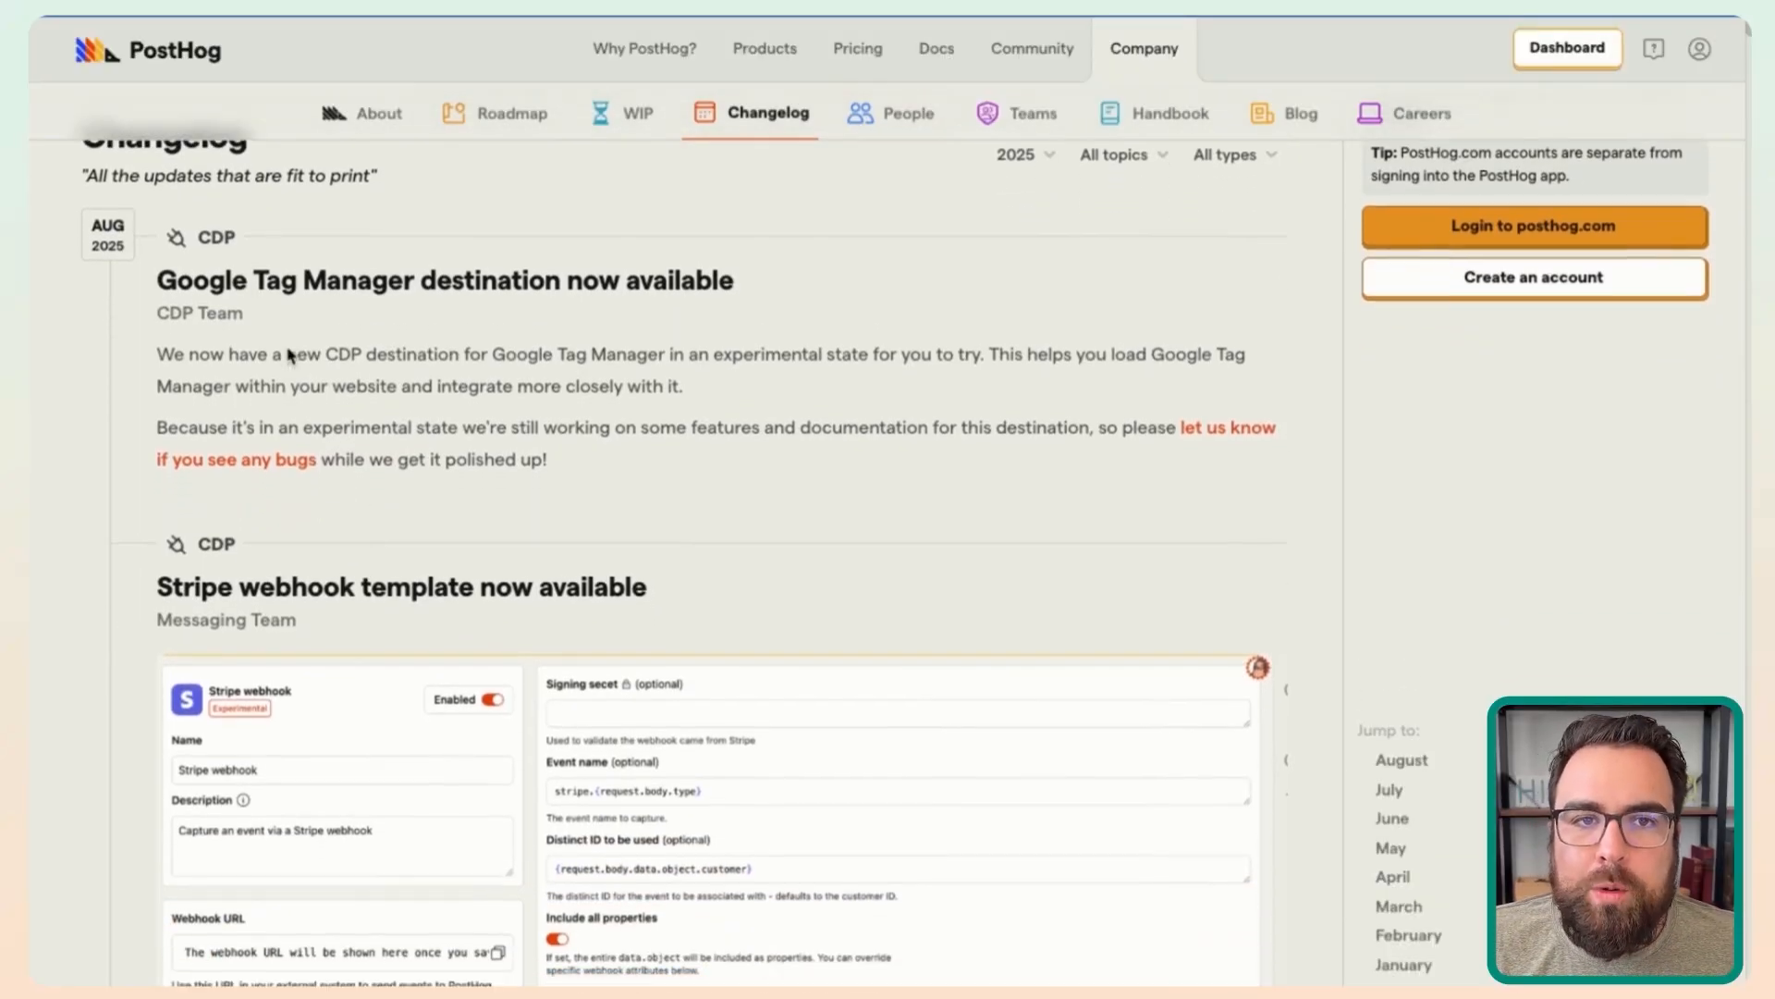
{"action": "left_click_drag", "start_coordinate": [212, 323], "coordinate": [435, 353]}
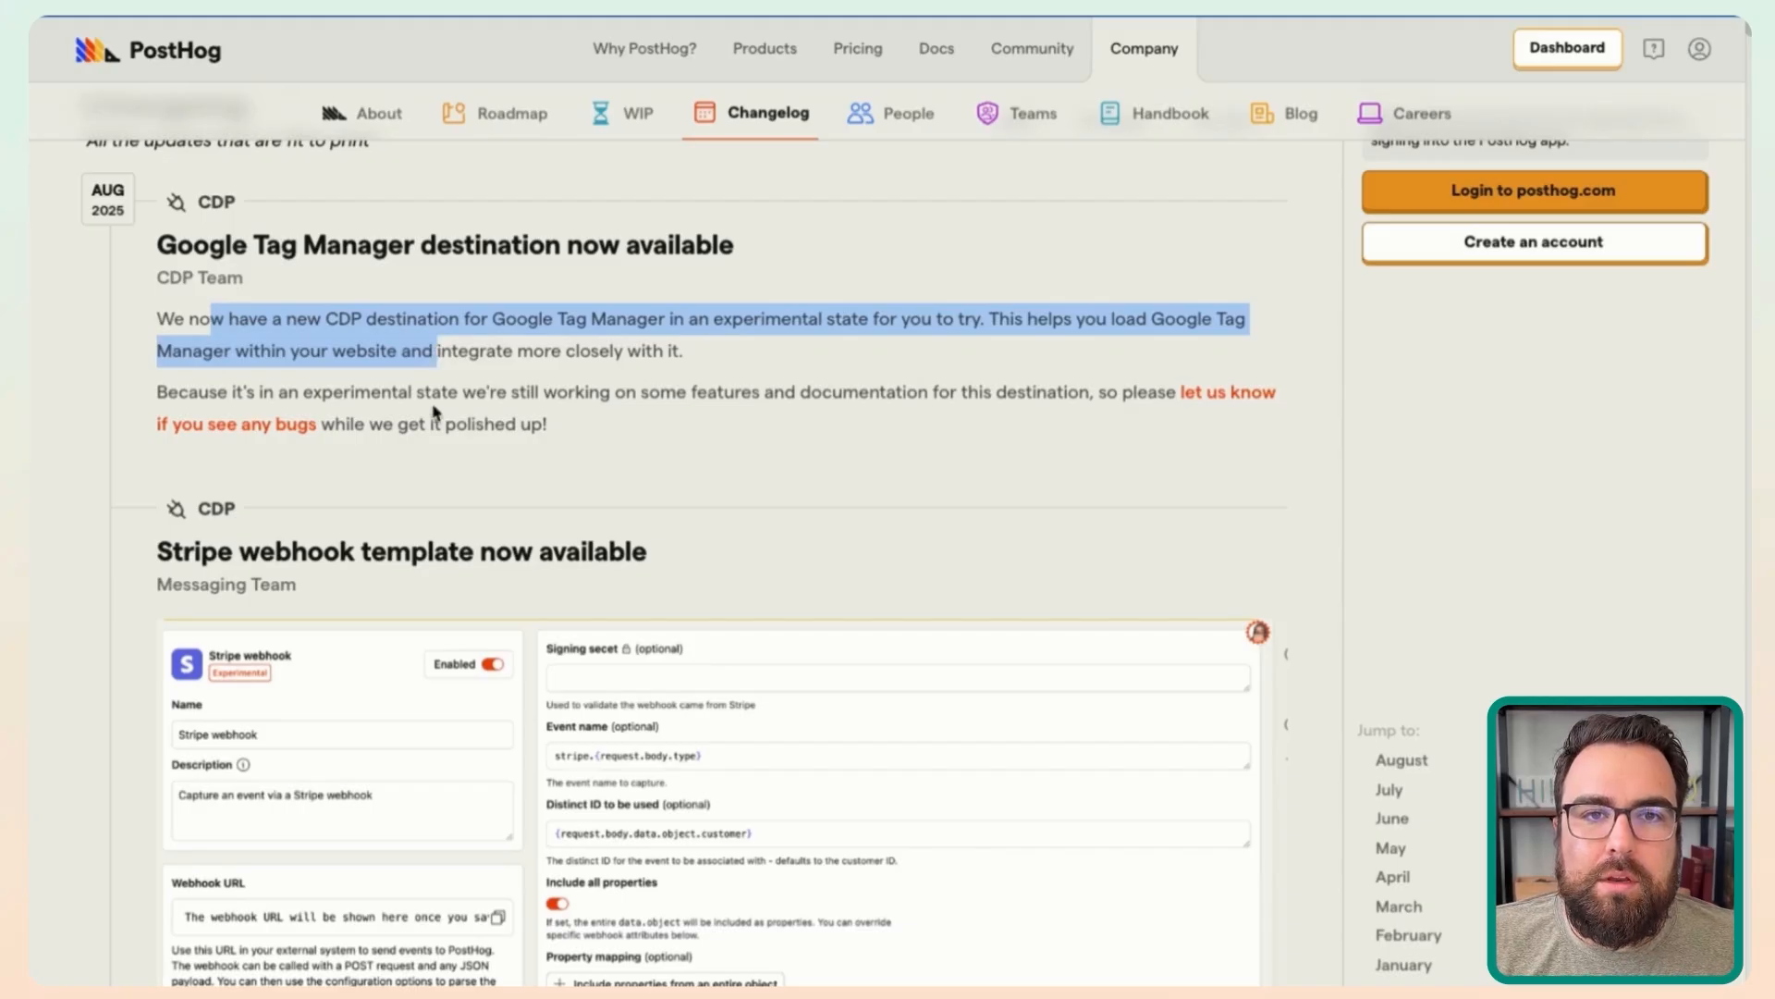
{"action": "triple_click", "coordinate": [338, 315]}
{"action": "scroll", "coordinate": [460, 315], "scroll_direction": "down", "scroll_amount": 1}
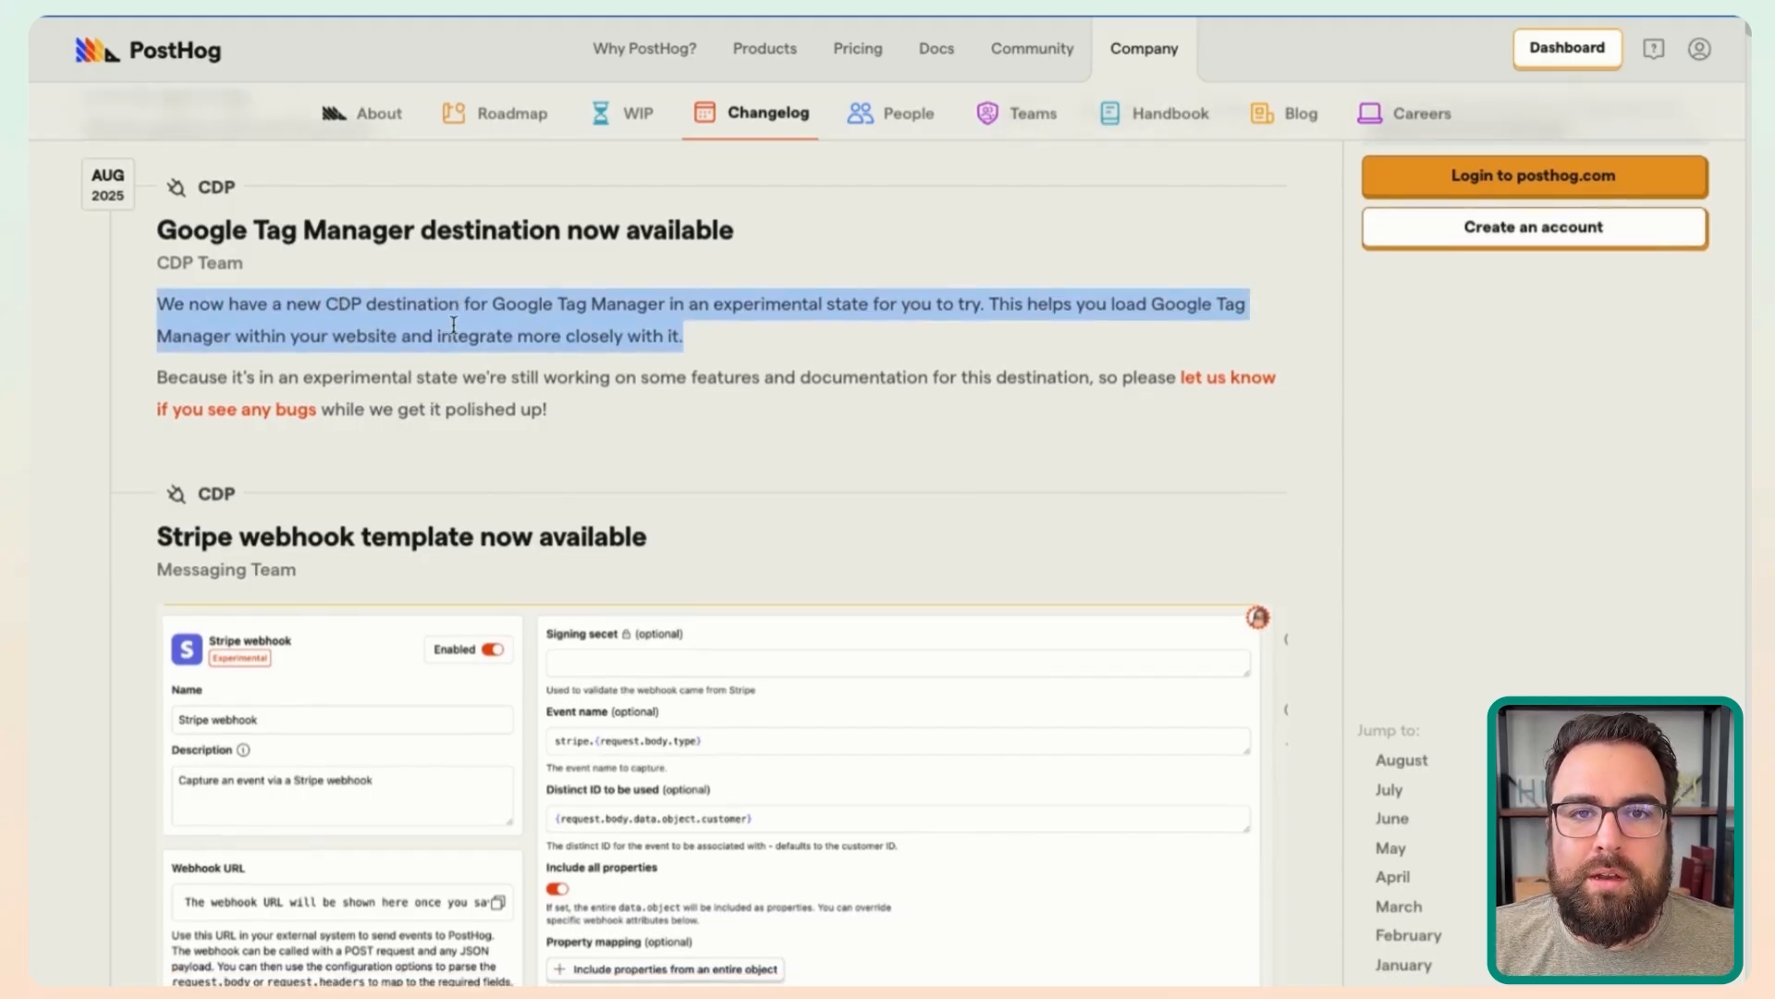
{"action": "triple_click", "coordinate": [408, 330]}
{"action": "scroll", "coordinate": [555, 278], "scroll_direction": "down", "scroll_amount": 1}
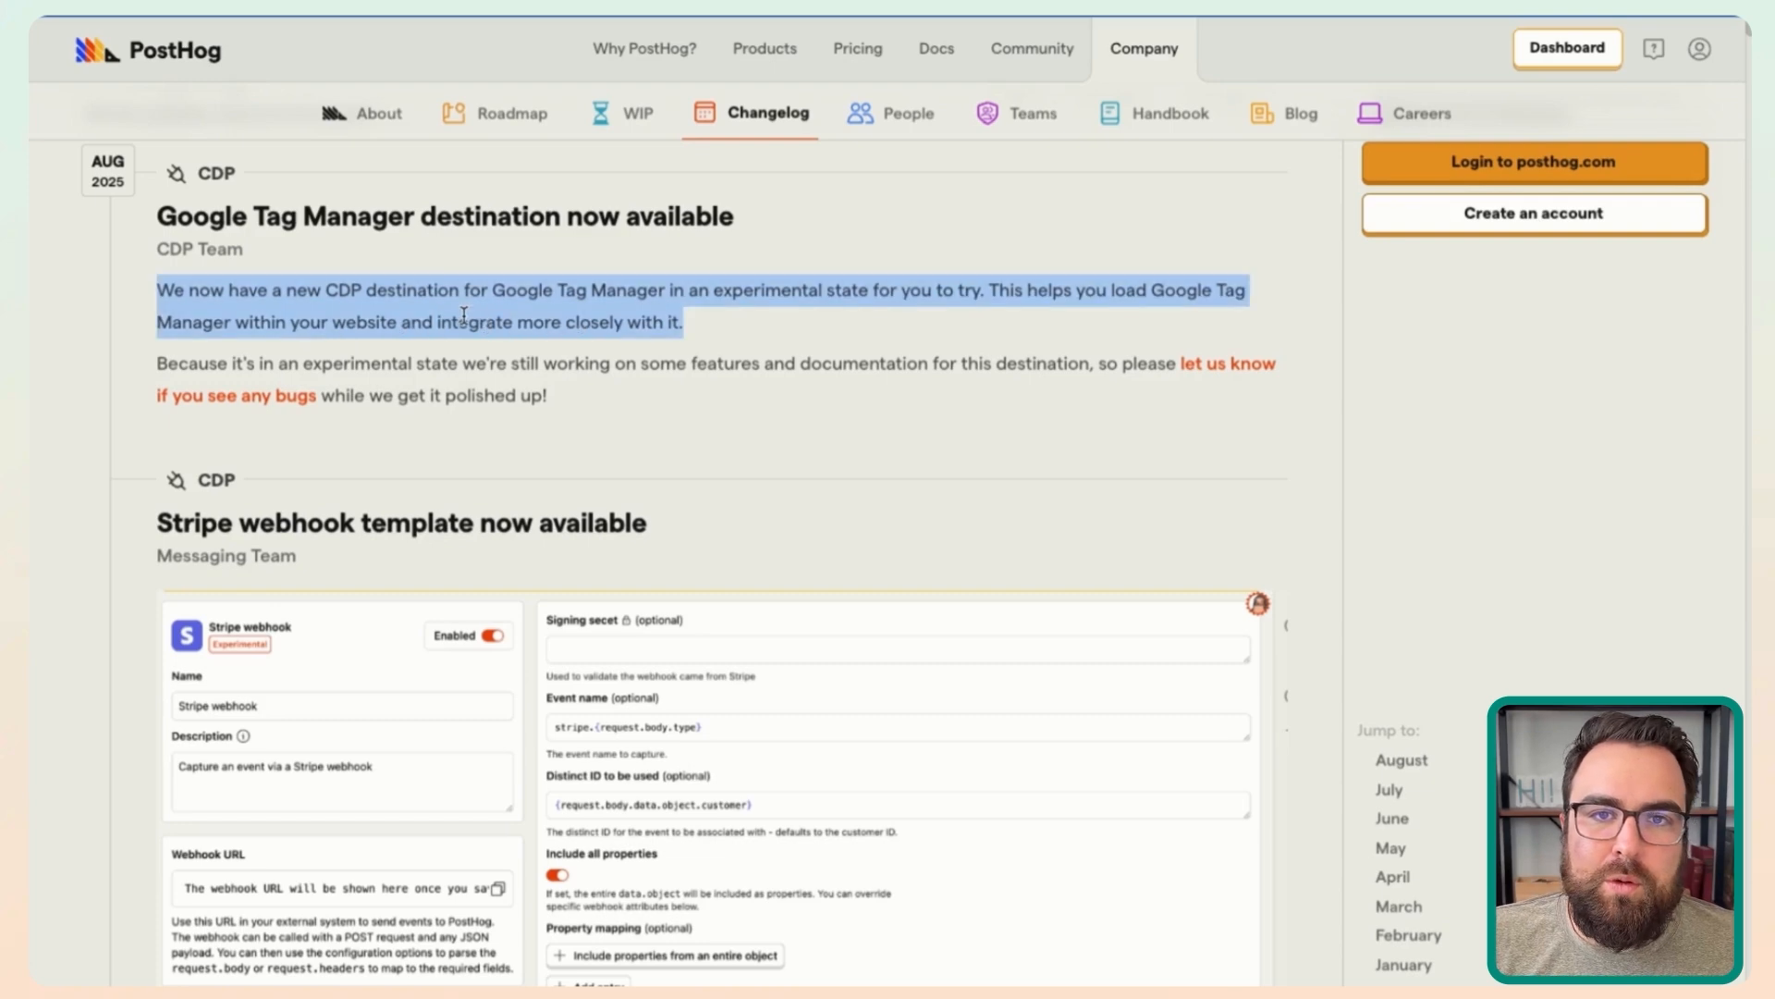
- Read further PostHog changelog entries, covering the Stripe webhook template, Max AI survey creation and session replay collections
{"action": "scroll", "coordinate": [638, 352], "scroll_direction": "down", "scroll_amount": 5}
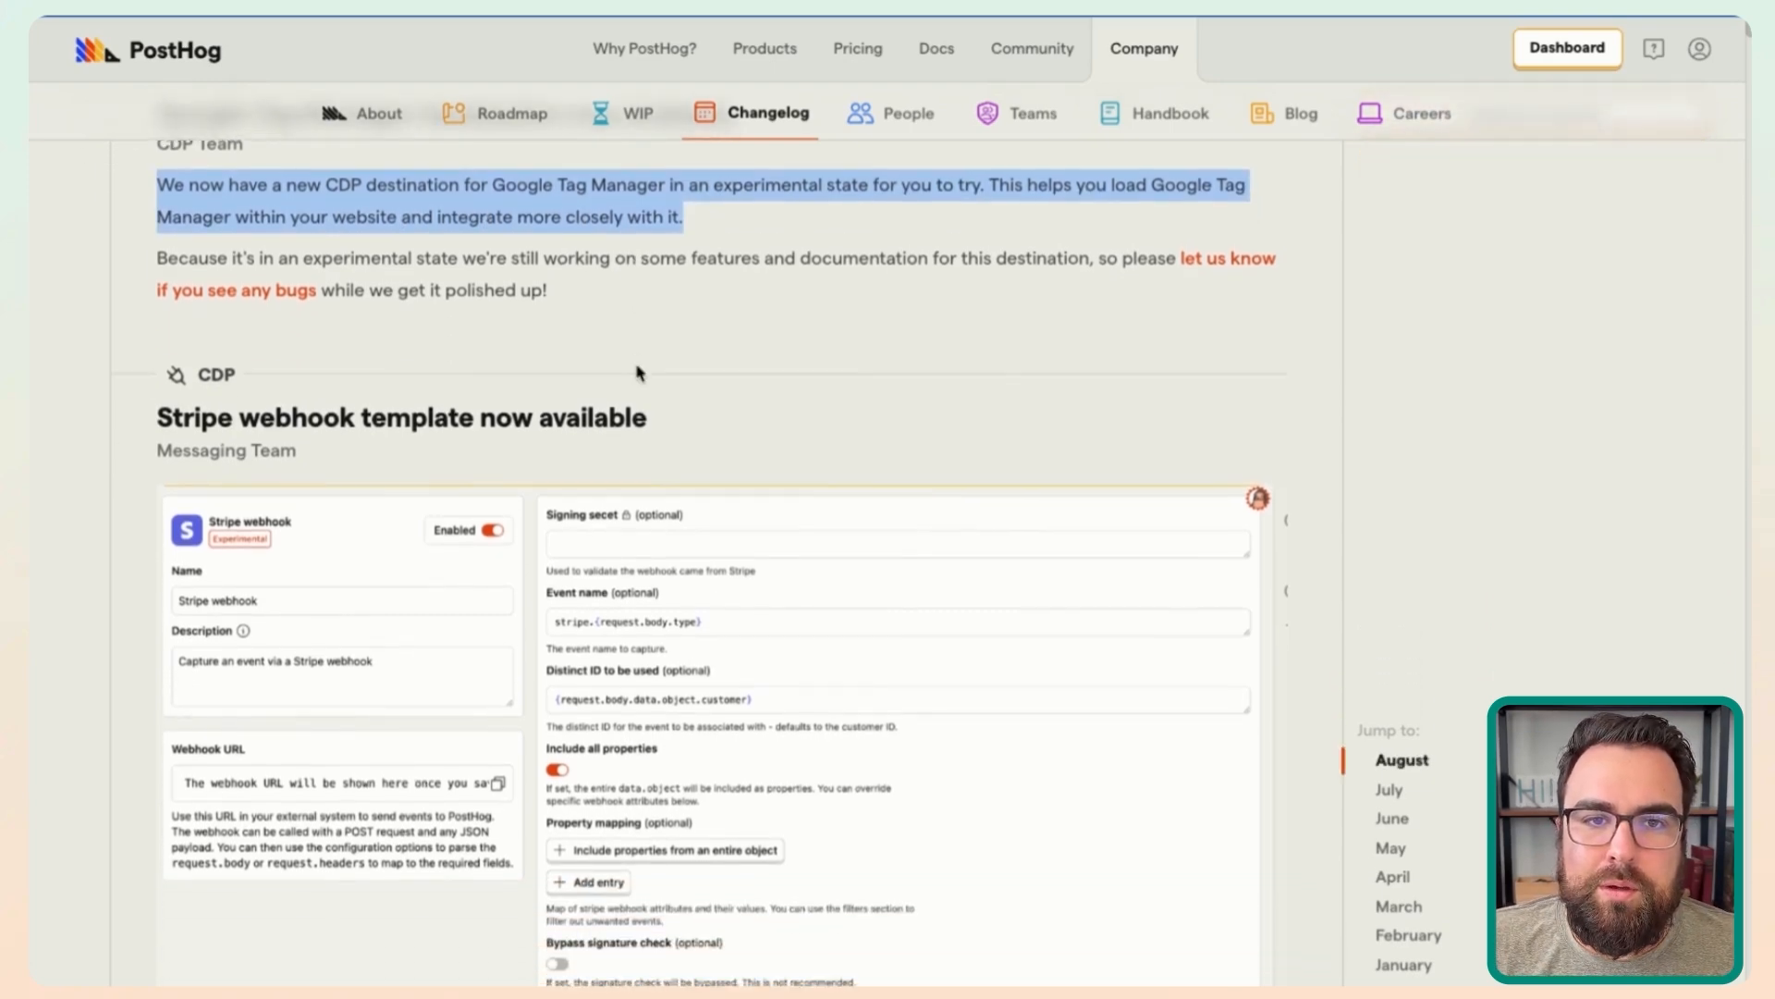
{"action": "left_click_drag", "start_coordinate": [151, 222], "coordinate": [305, 263]}
{"action": "scroll", "coordinate": [518, 245], "scroll_direction": "down", "scroll_amount": 15}
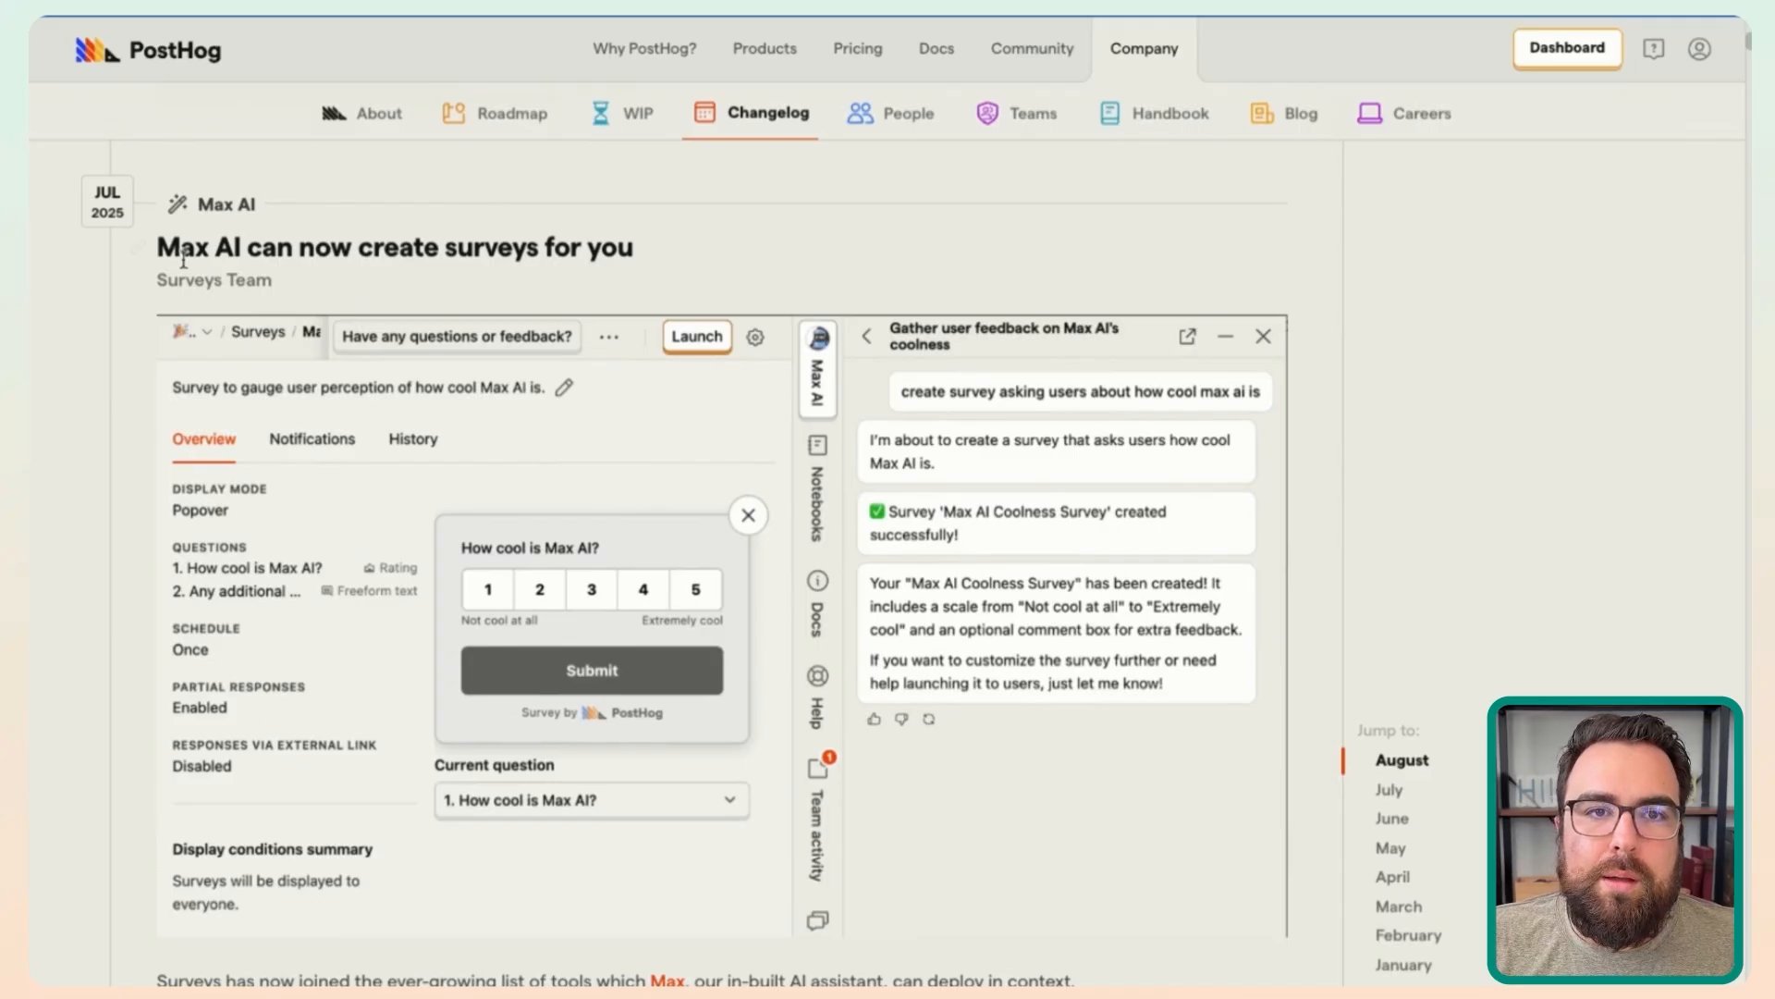
{"action": "scroll", "coordinate": [448, 283], "scroll_direction": "down", "scroll_amount": 10}
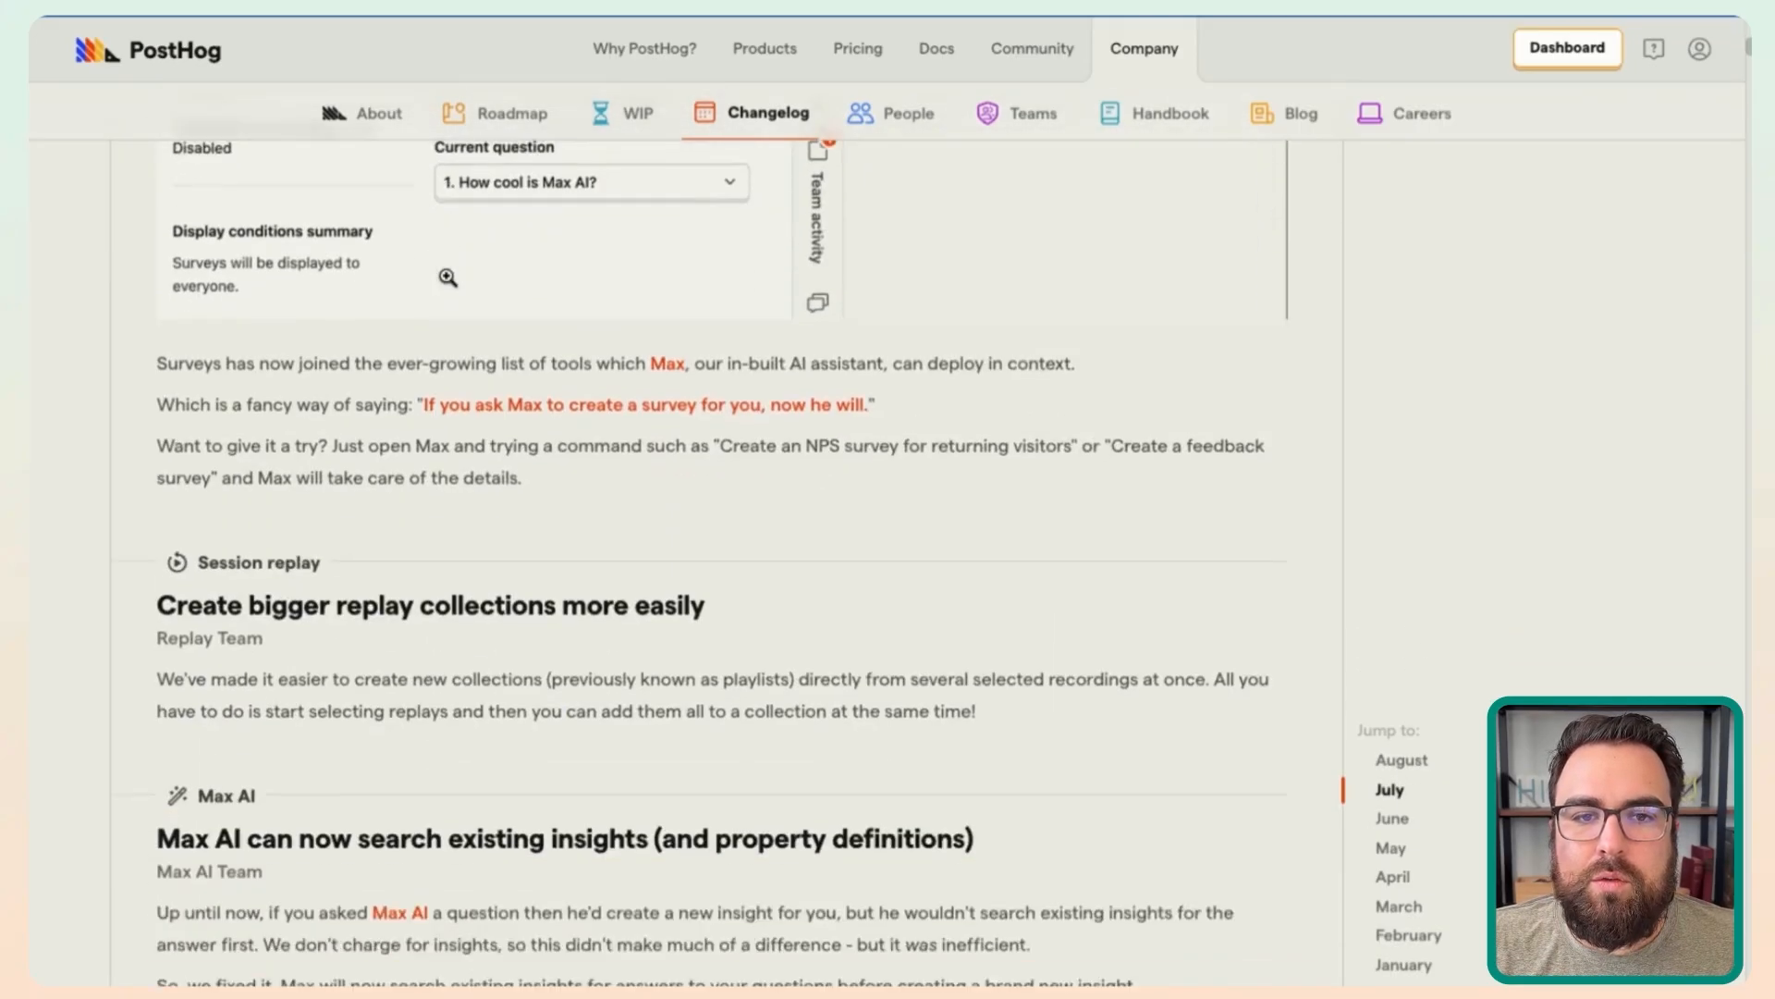
{"action": "scroll", "coordinate": [447, 283], "scroll_direction": "down", "scroll_amount": 3}
{"action": "scroll", "coordinate": [447, 283], "scroll_direction": "up", "scroll_amount": 20}
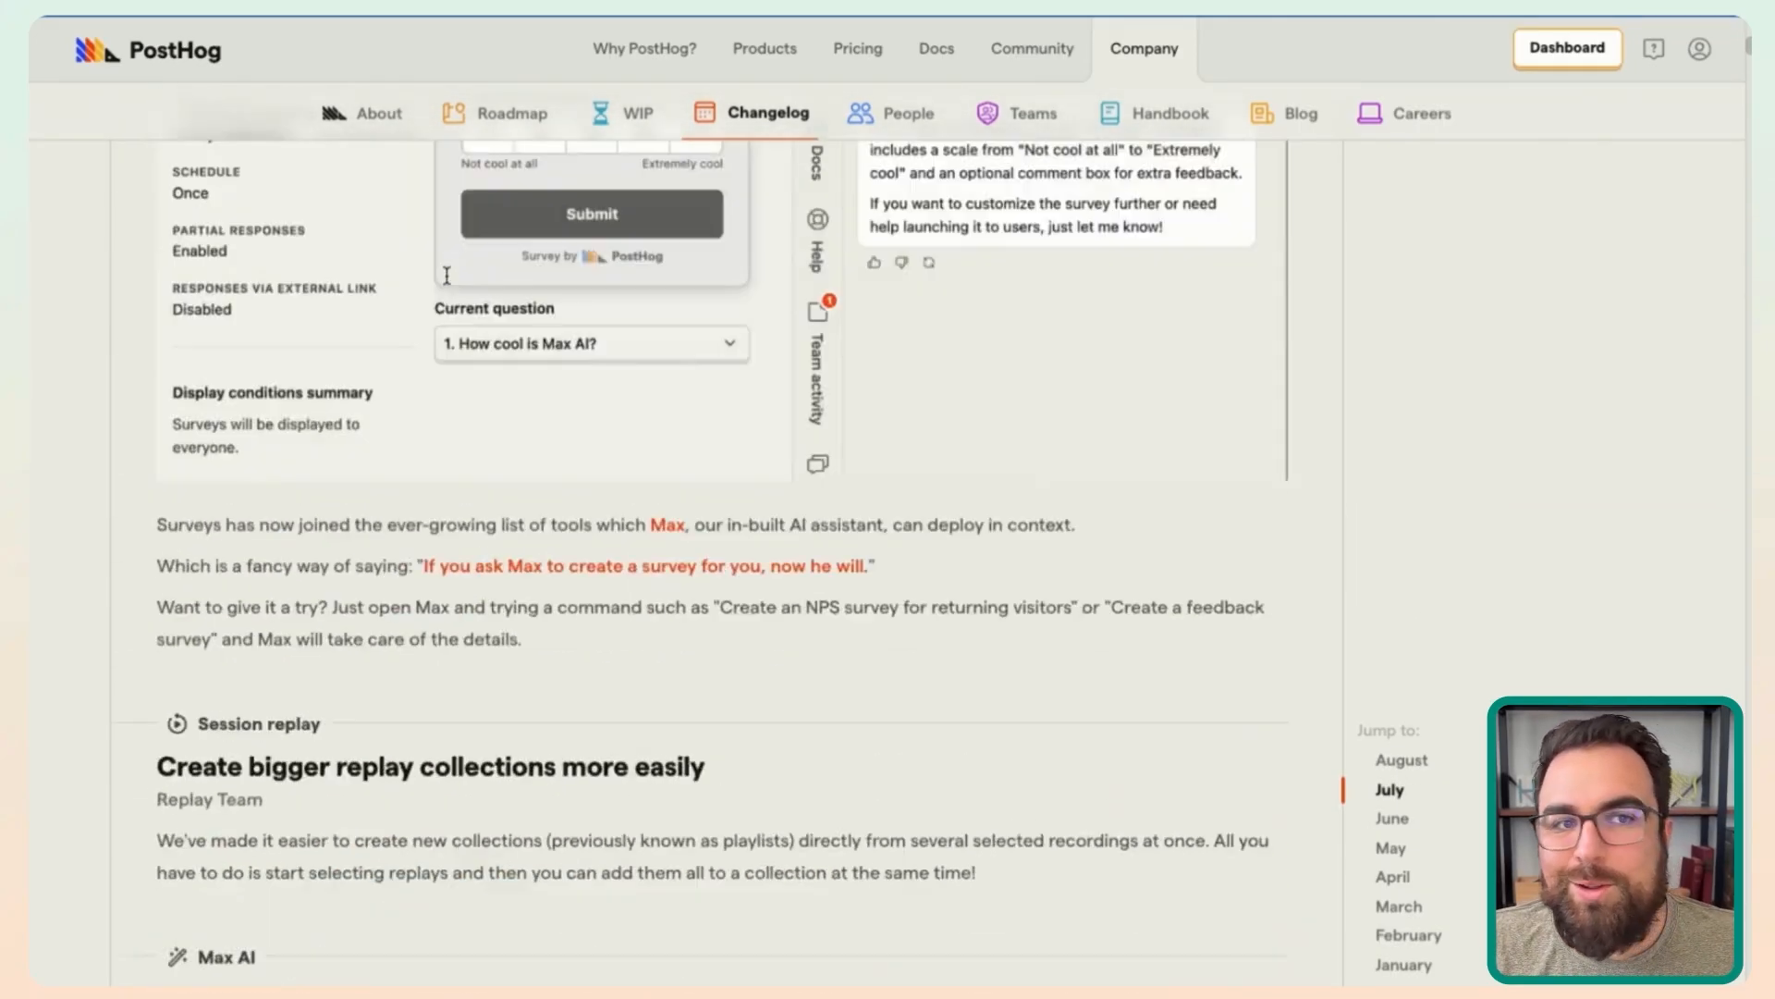
{"action": "scroll", "coordinate": [647, 517], "scroll_direction": "down", "scroll_amount": 2}
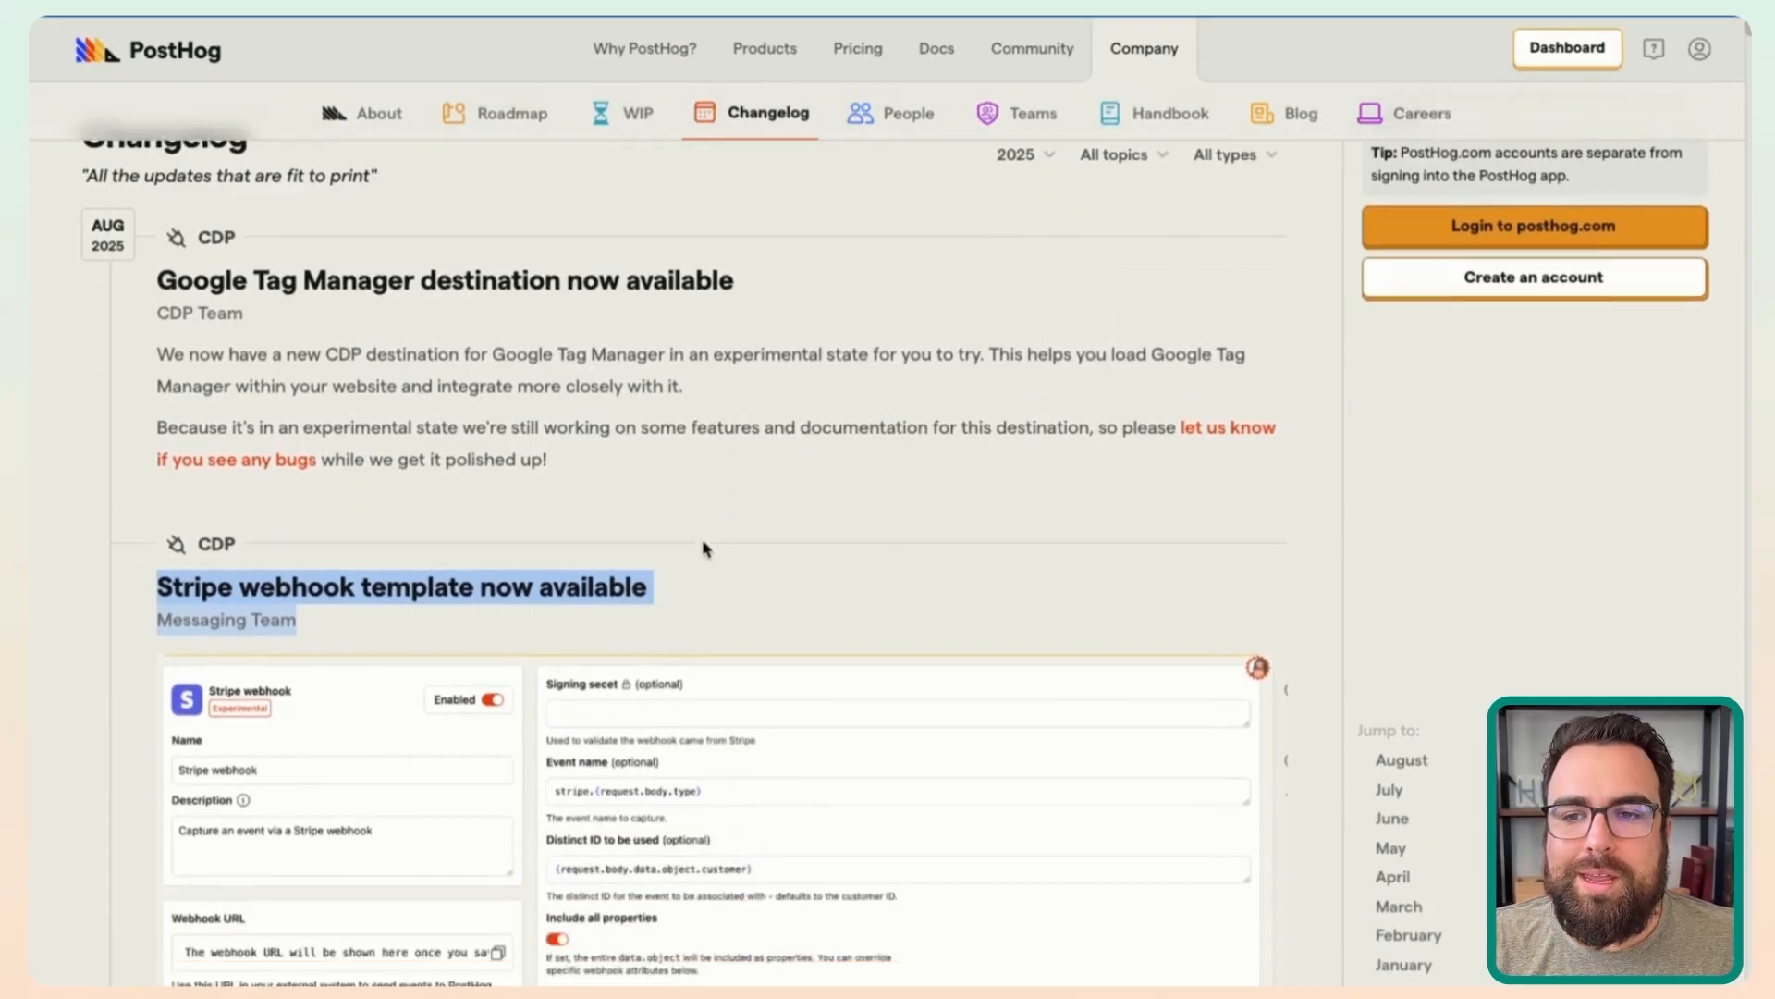
{"action": "scroll", "coordinate": [705, 546], "scroll_direction": "up", "scroll_amount": 3}
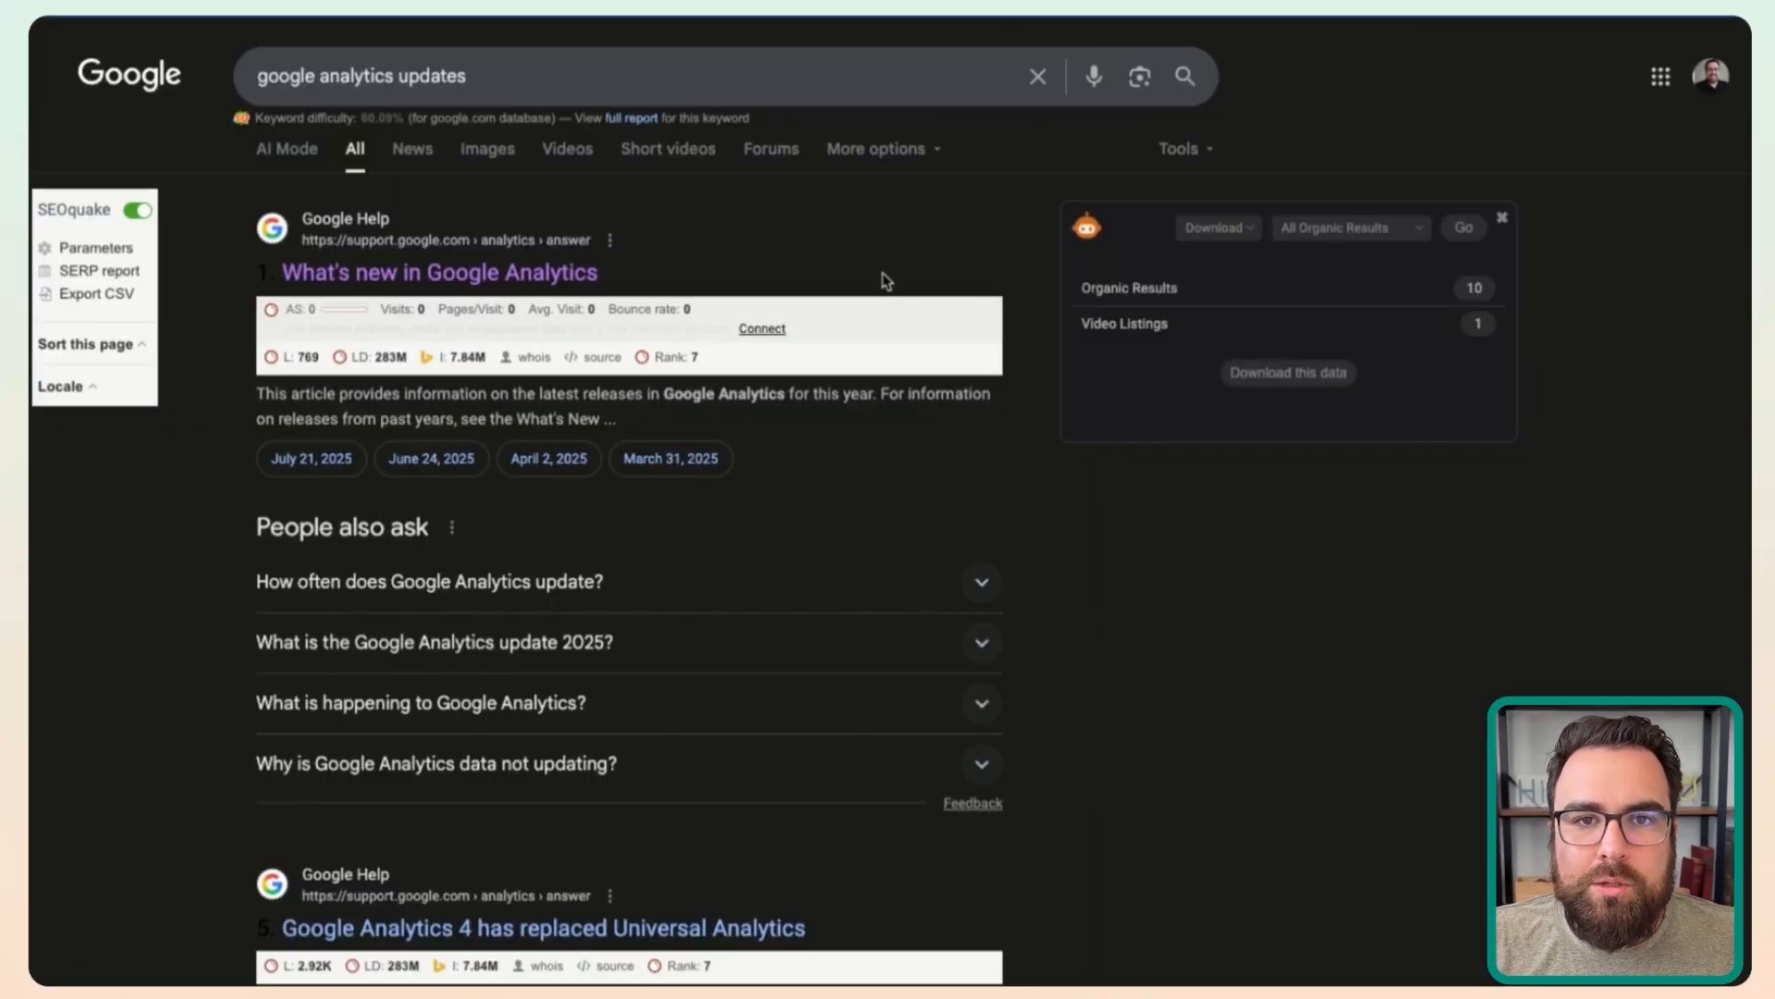
- Open the "What's new in Google Analytics" article and read the July 21, 2025 release notes
{"action": "left_click", "coordinate": [592, 271]}
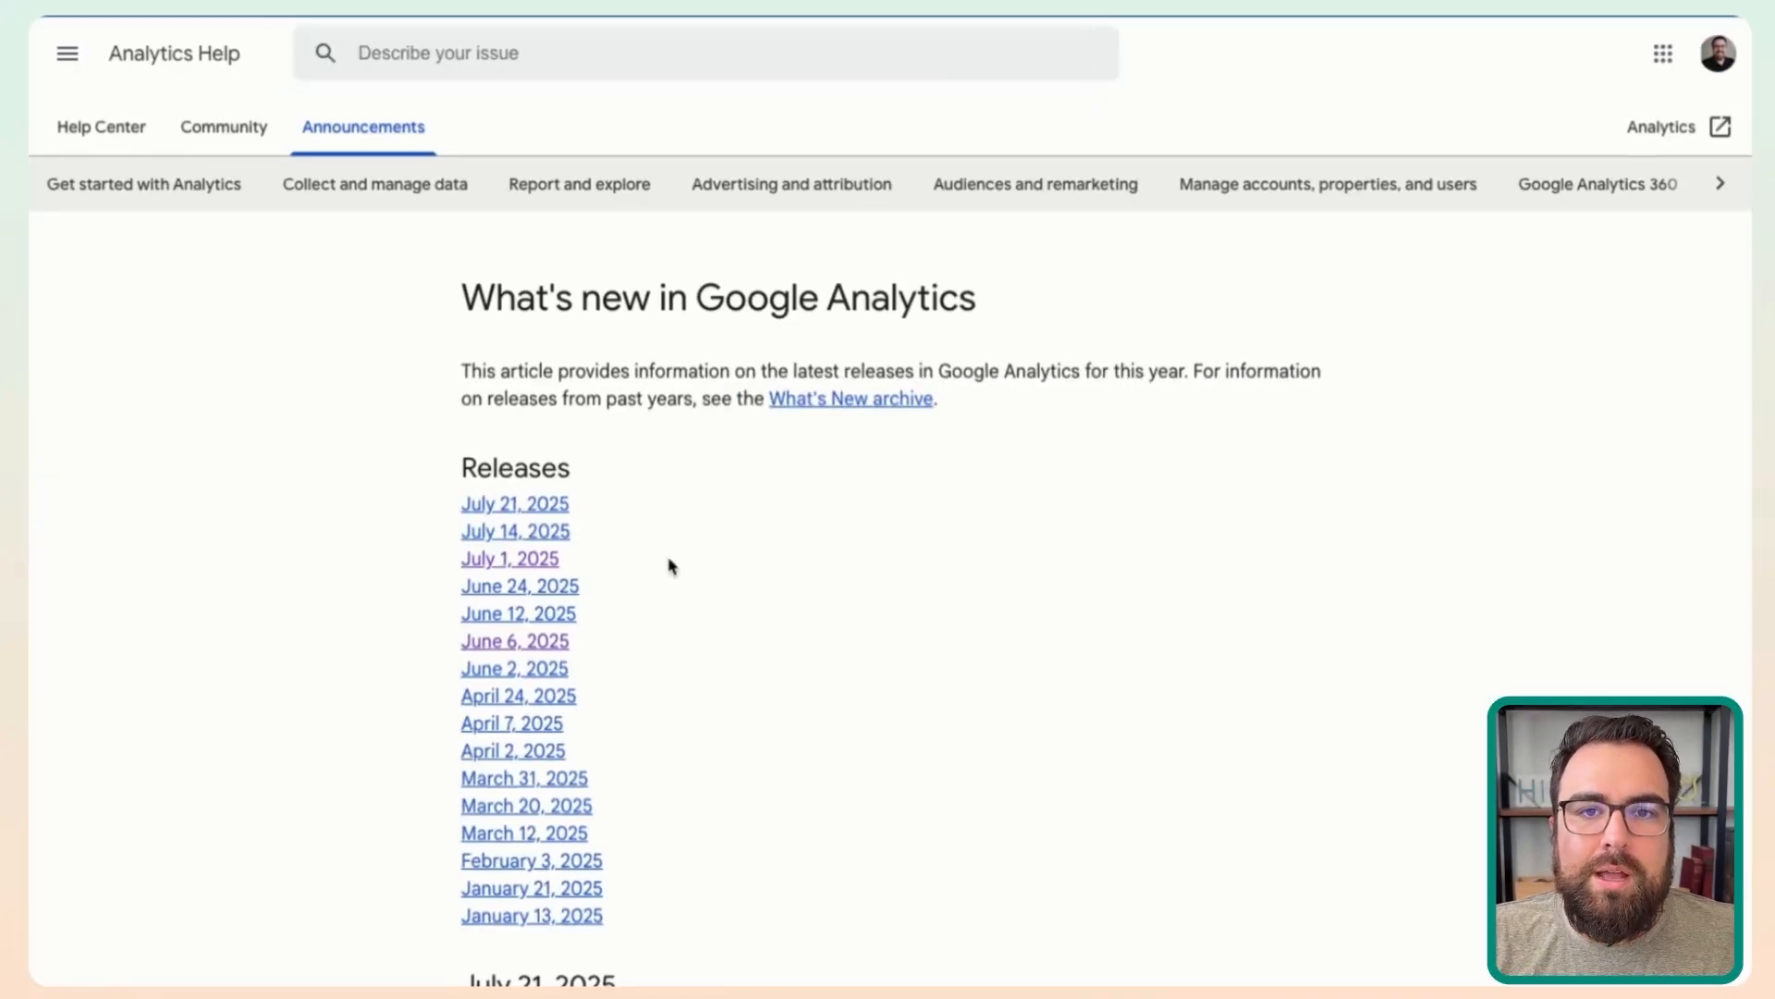
{"action": "scroll", "coordinate": [669, 564], "scroll_direction": "down", "scroll_amount": 10}
{"action": "scroll", "coordinate": [670, 559], "scroll_direction": "up", "scroll_amount": 1}
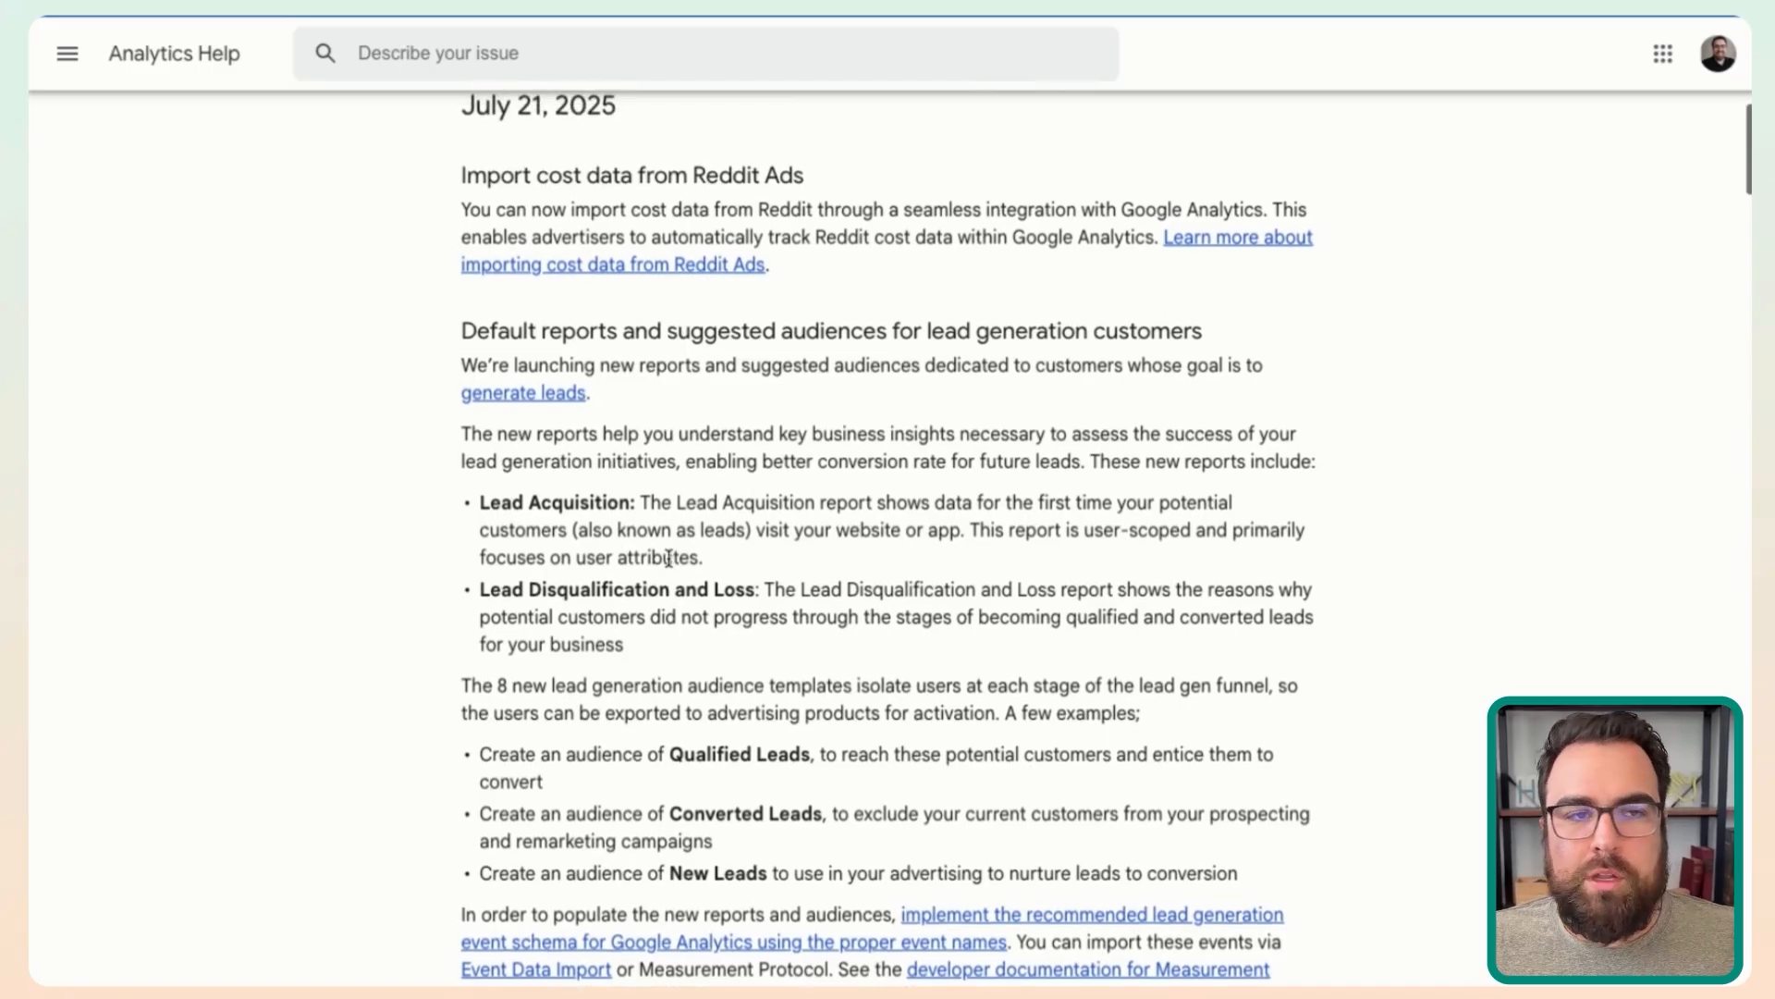
{"action": "scroll", "coordinate": [667, 558], "scroll_direction": "up", "scroll_amount": 5}
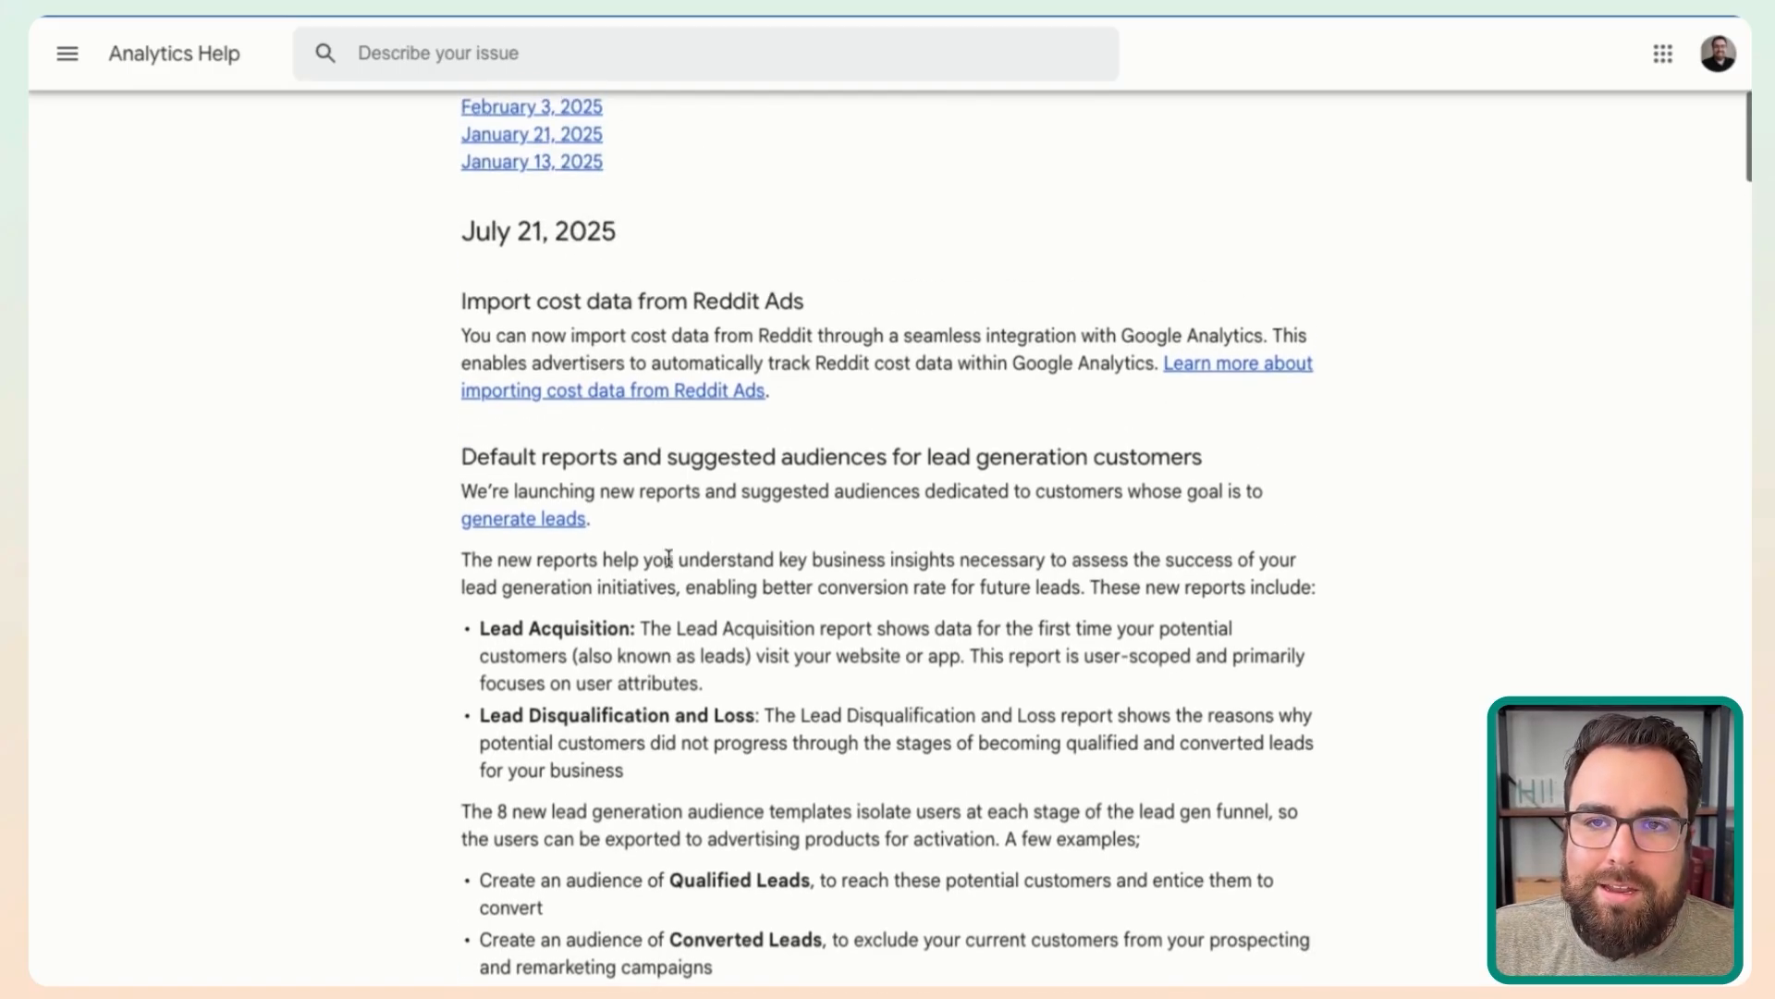
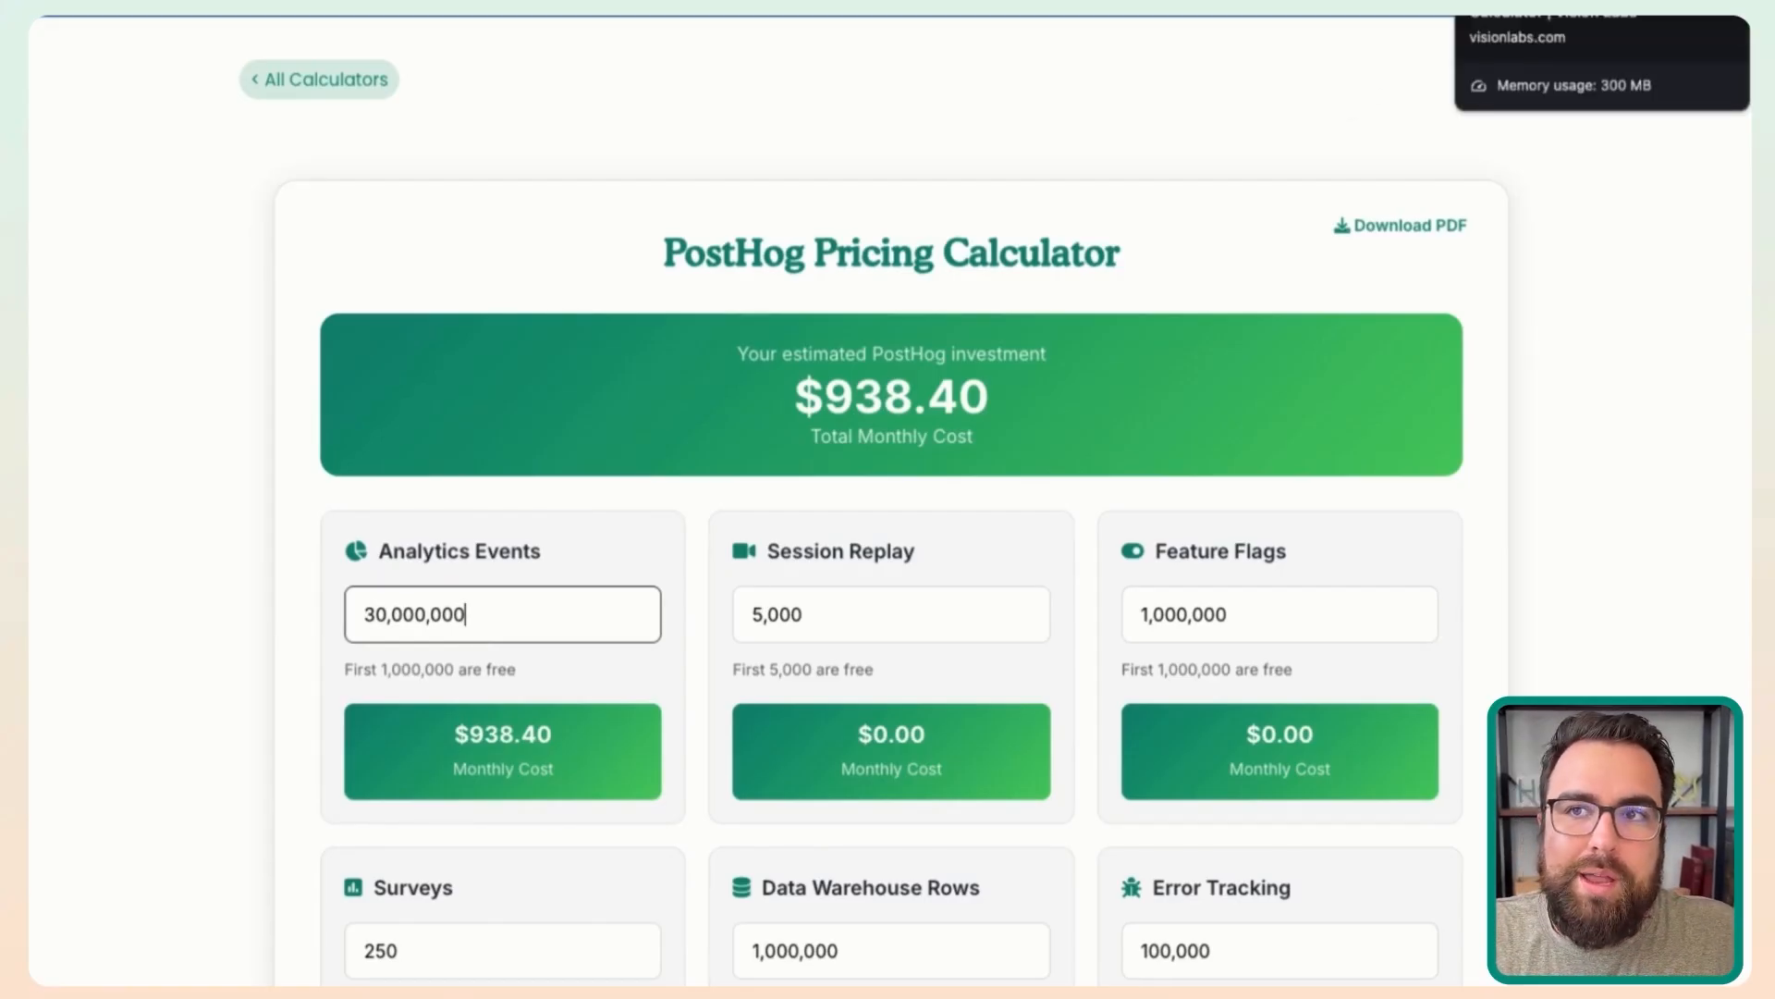
- Estimate the monthly GA360 price for 30 million events in the GA360 pricing calculator and highlight the total price
{"action": "left_click", "coordinate": [1535, 4]}
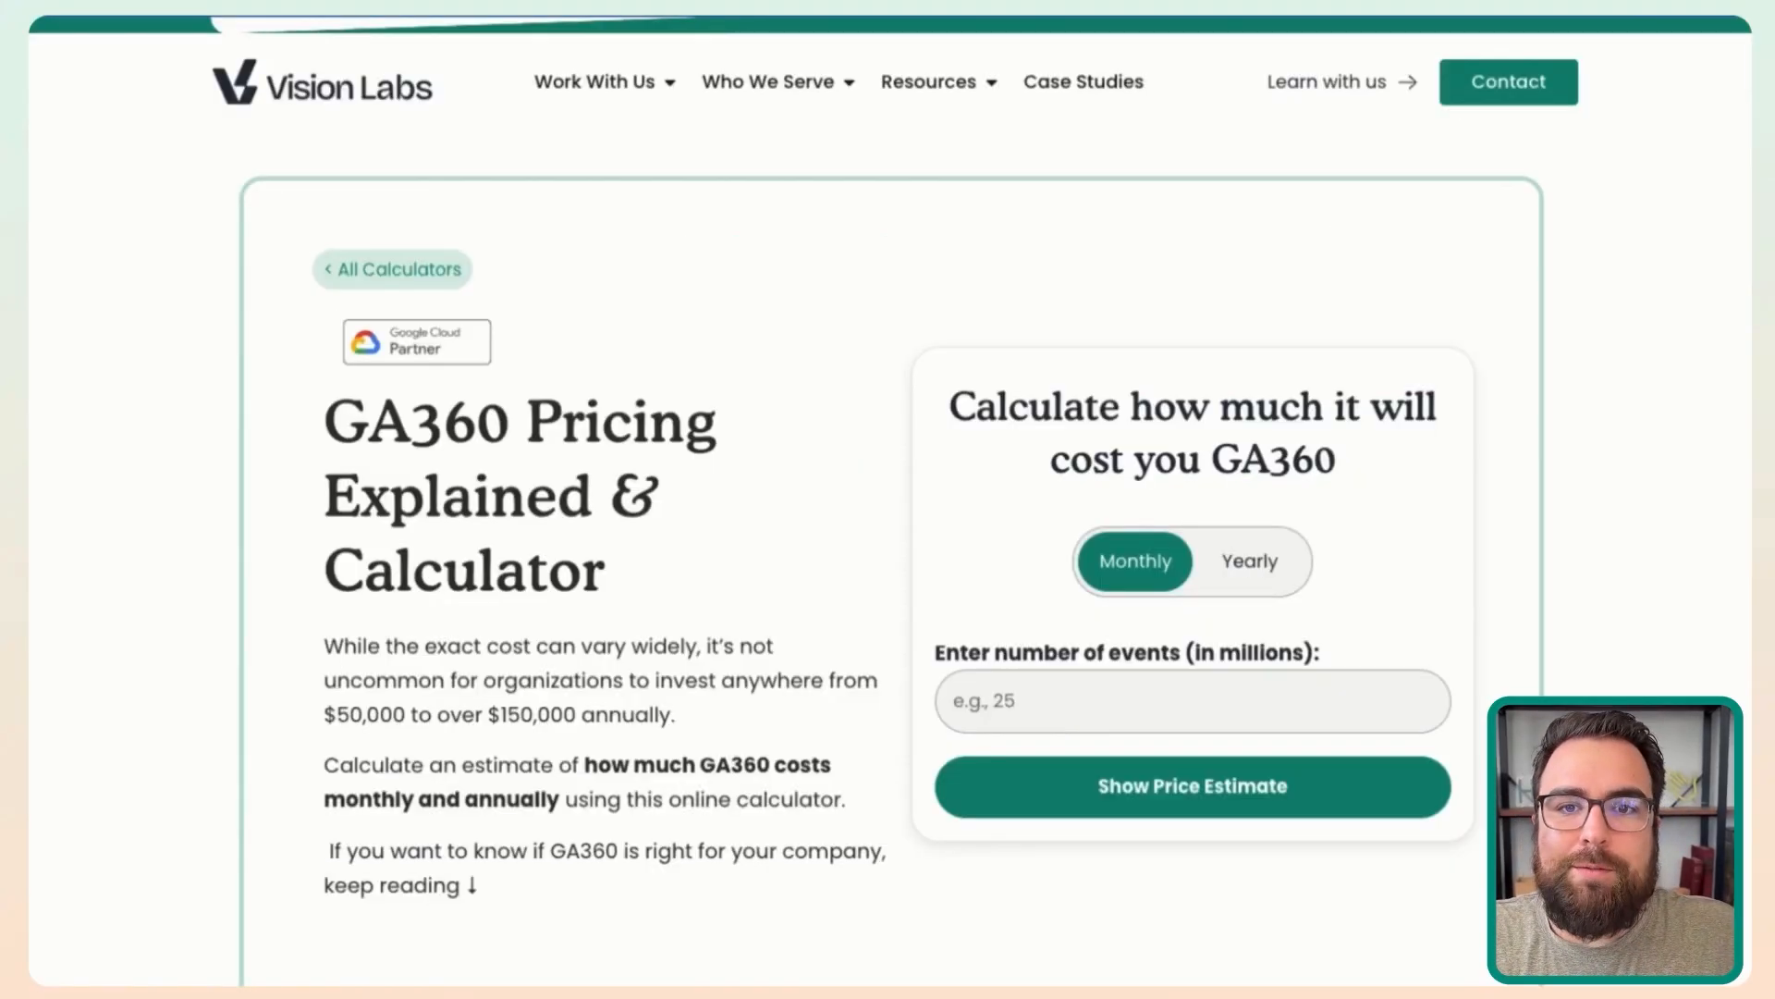
{"action": "left_click", "coordinate": [1106, 708]}
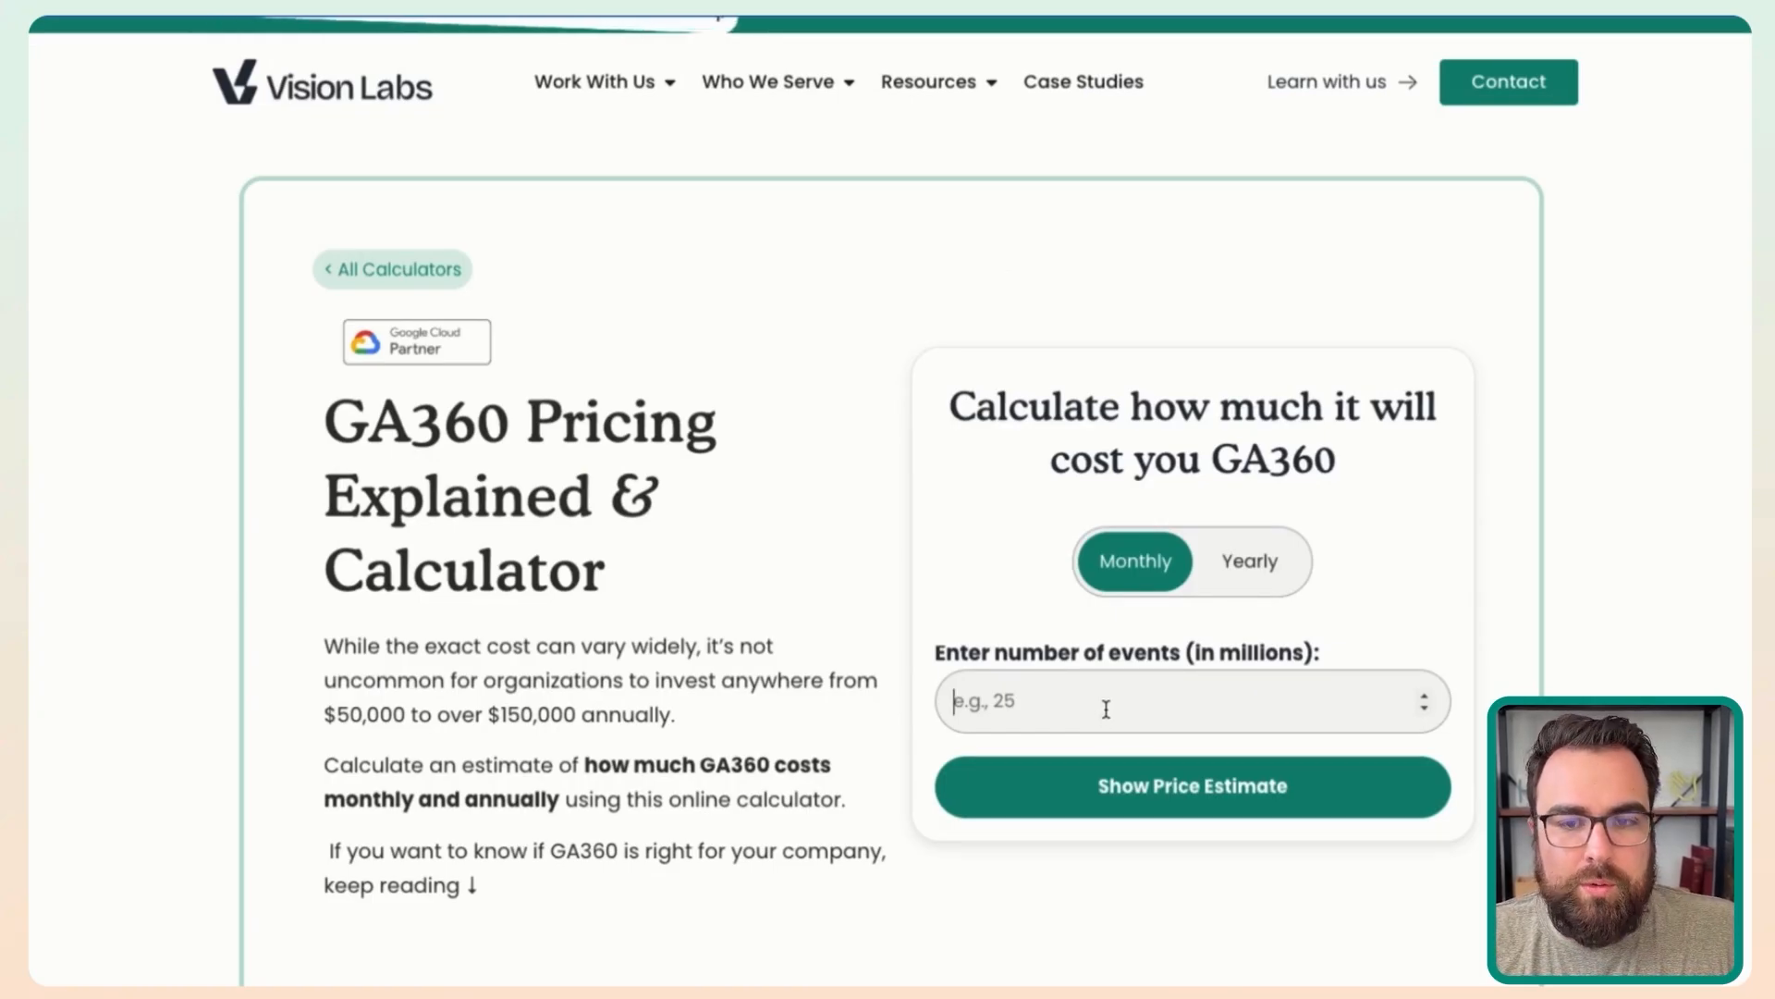
{"action": "type", "text": "30"}
{"action": "left_click", "coordinate": [1163, 788]}
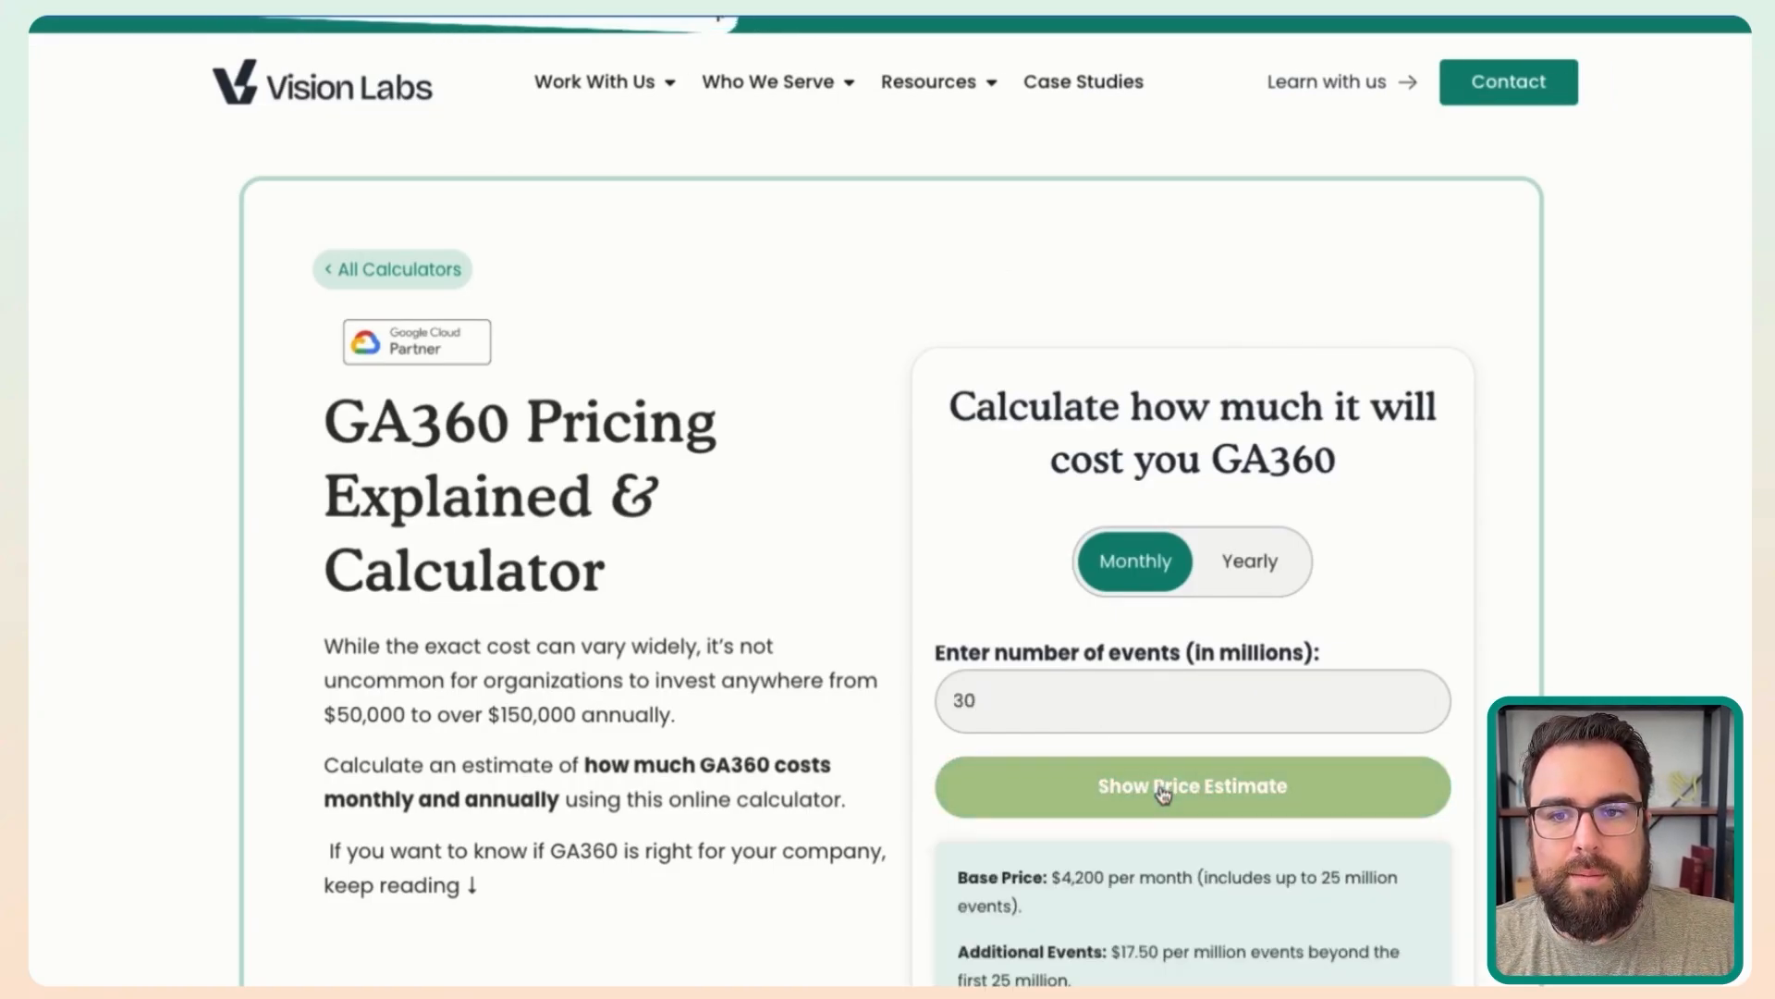
{"action": "scroll", "coordinate": [1164, 793], "scroll_direction": "down", "scroll_amount": 3}
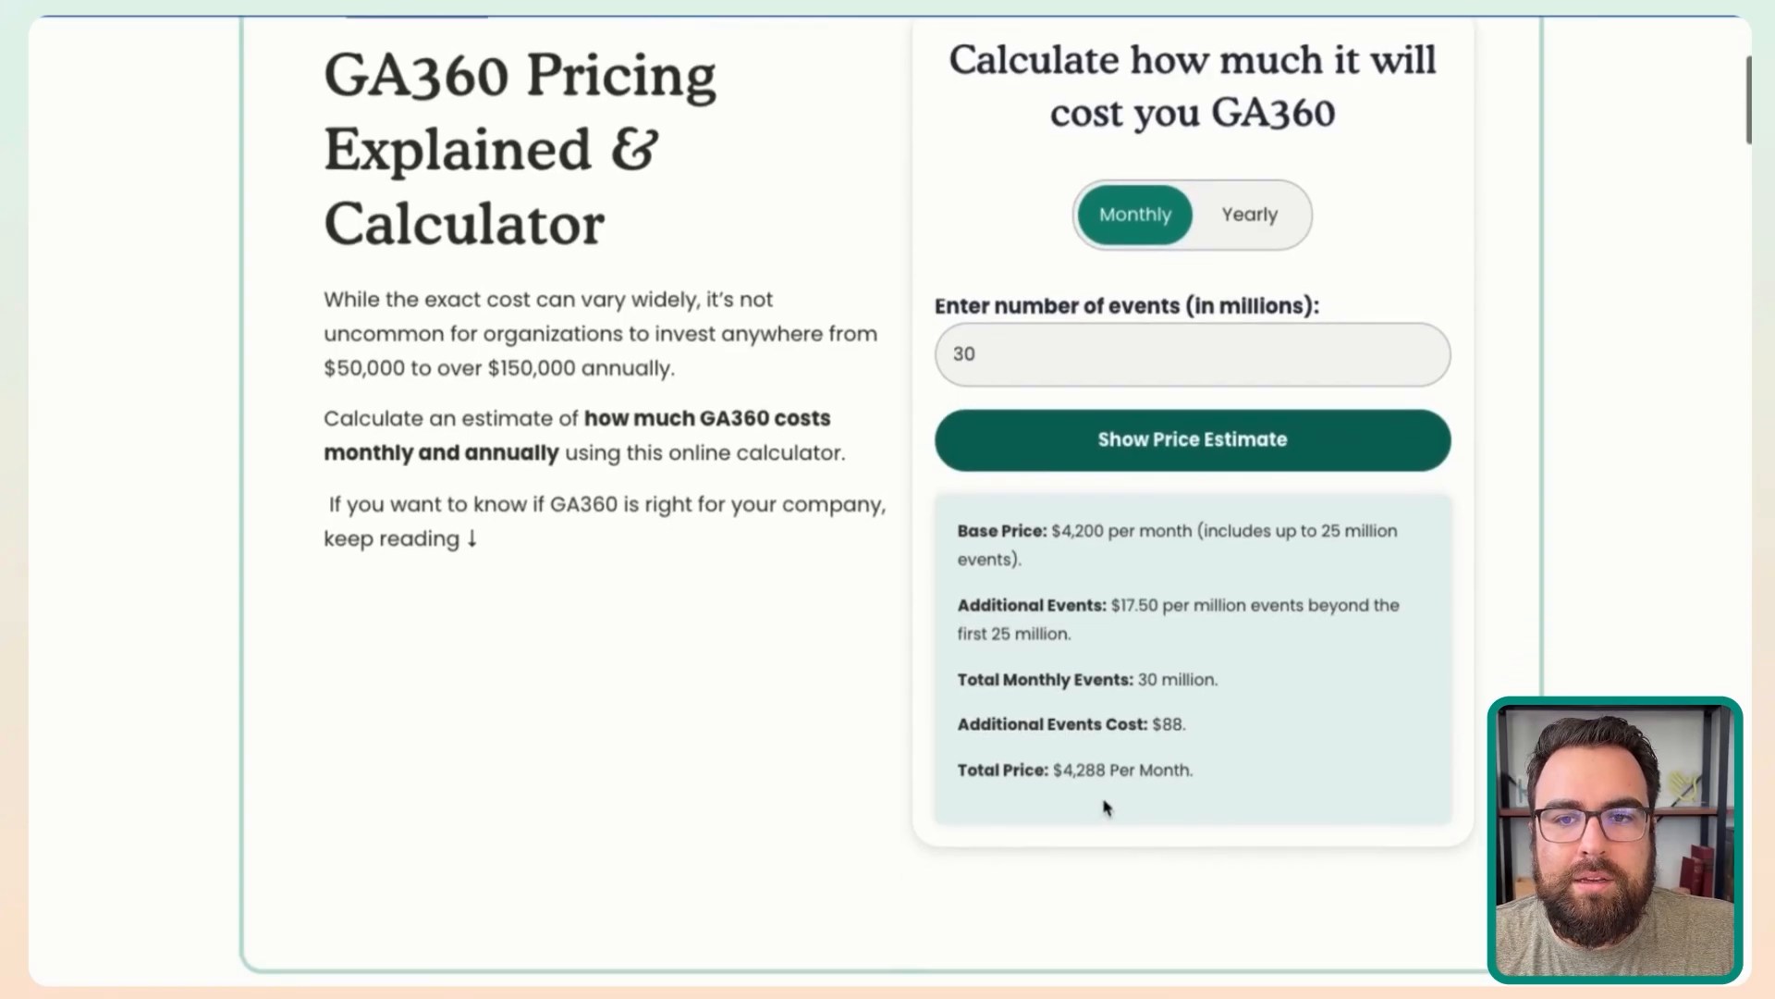
{"action": "double_click", "coordinate": [1073, 773]}
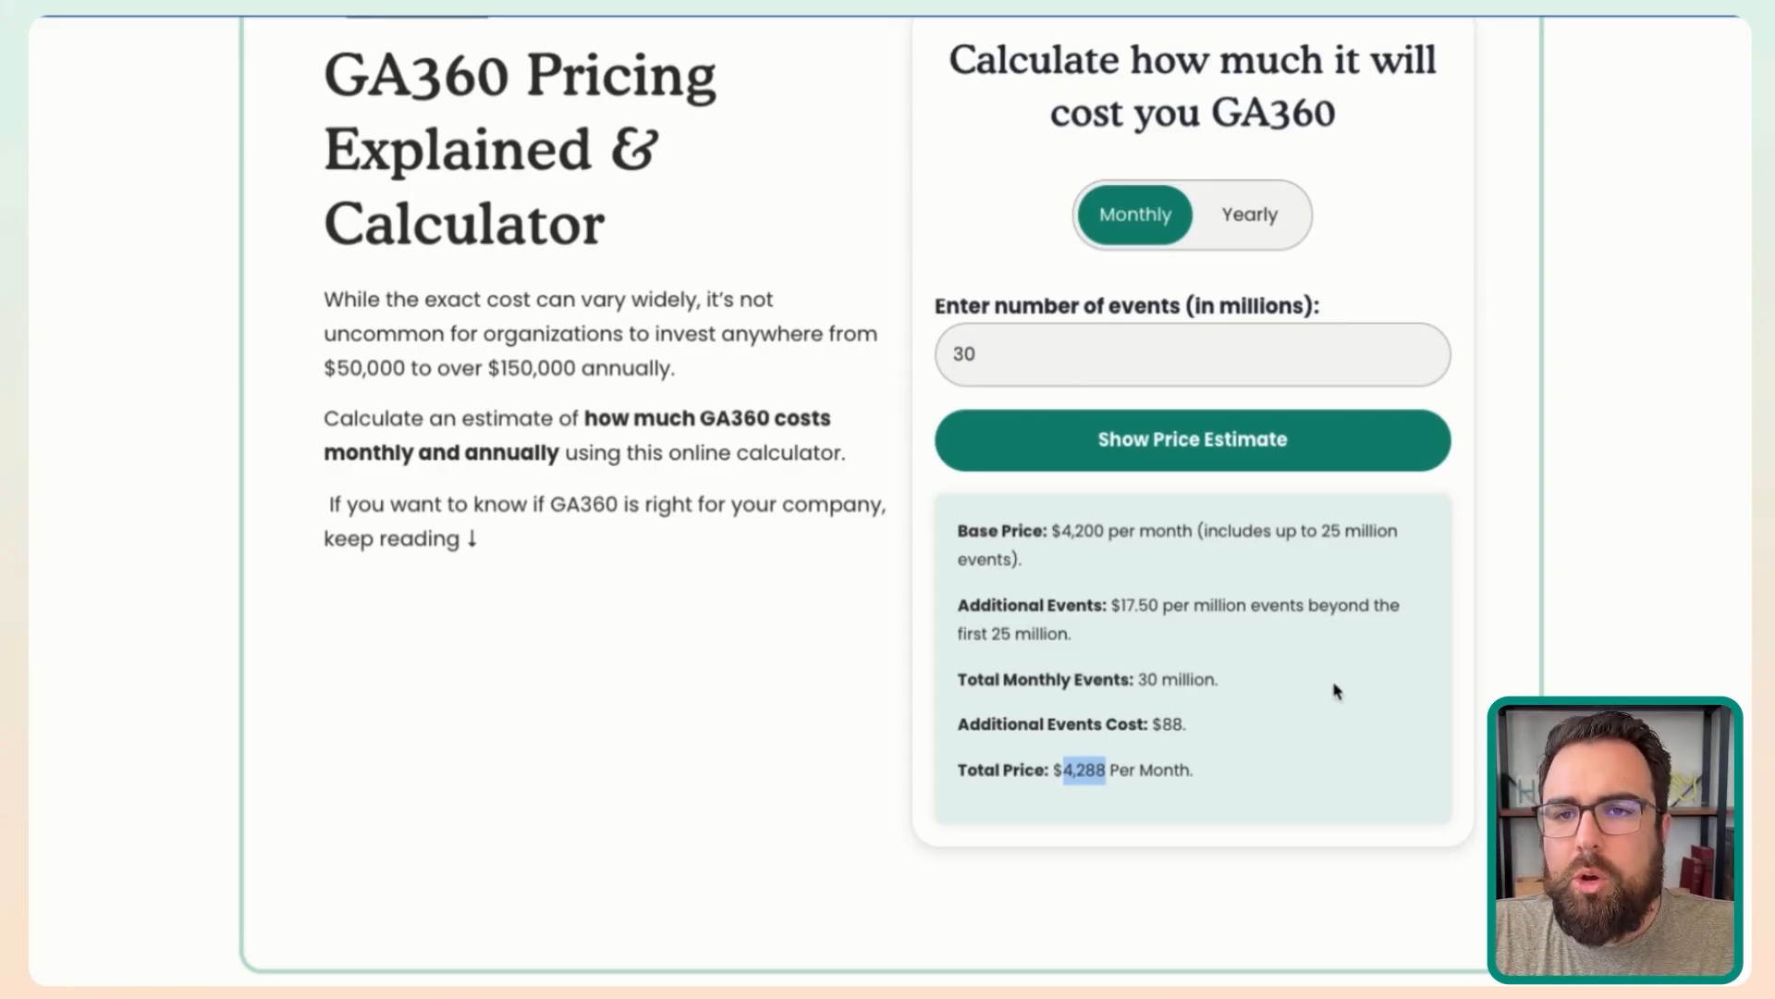
- Return to the PostHog Pricing Calculator and highlight the monthly cost of analytics events for comparison with GA360
{"action": "scroll", "coordinate": [1300, 592], "scroll_direction": "up", "scroll_amount": 1}
{"action": "scroll", "coordinate": [1302, 593], "scroll_direction": "up", "scroll_amount": 1}
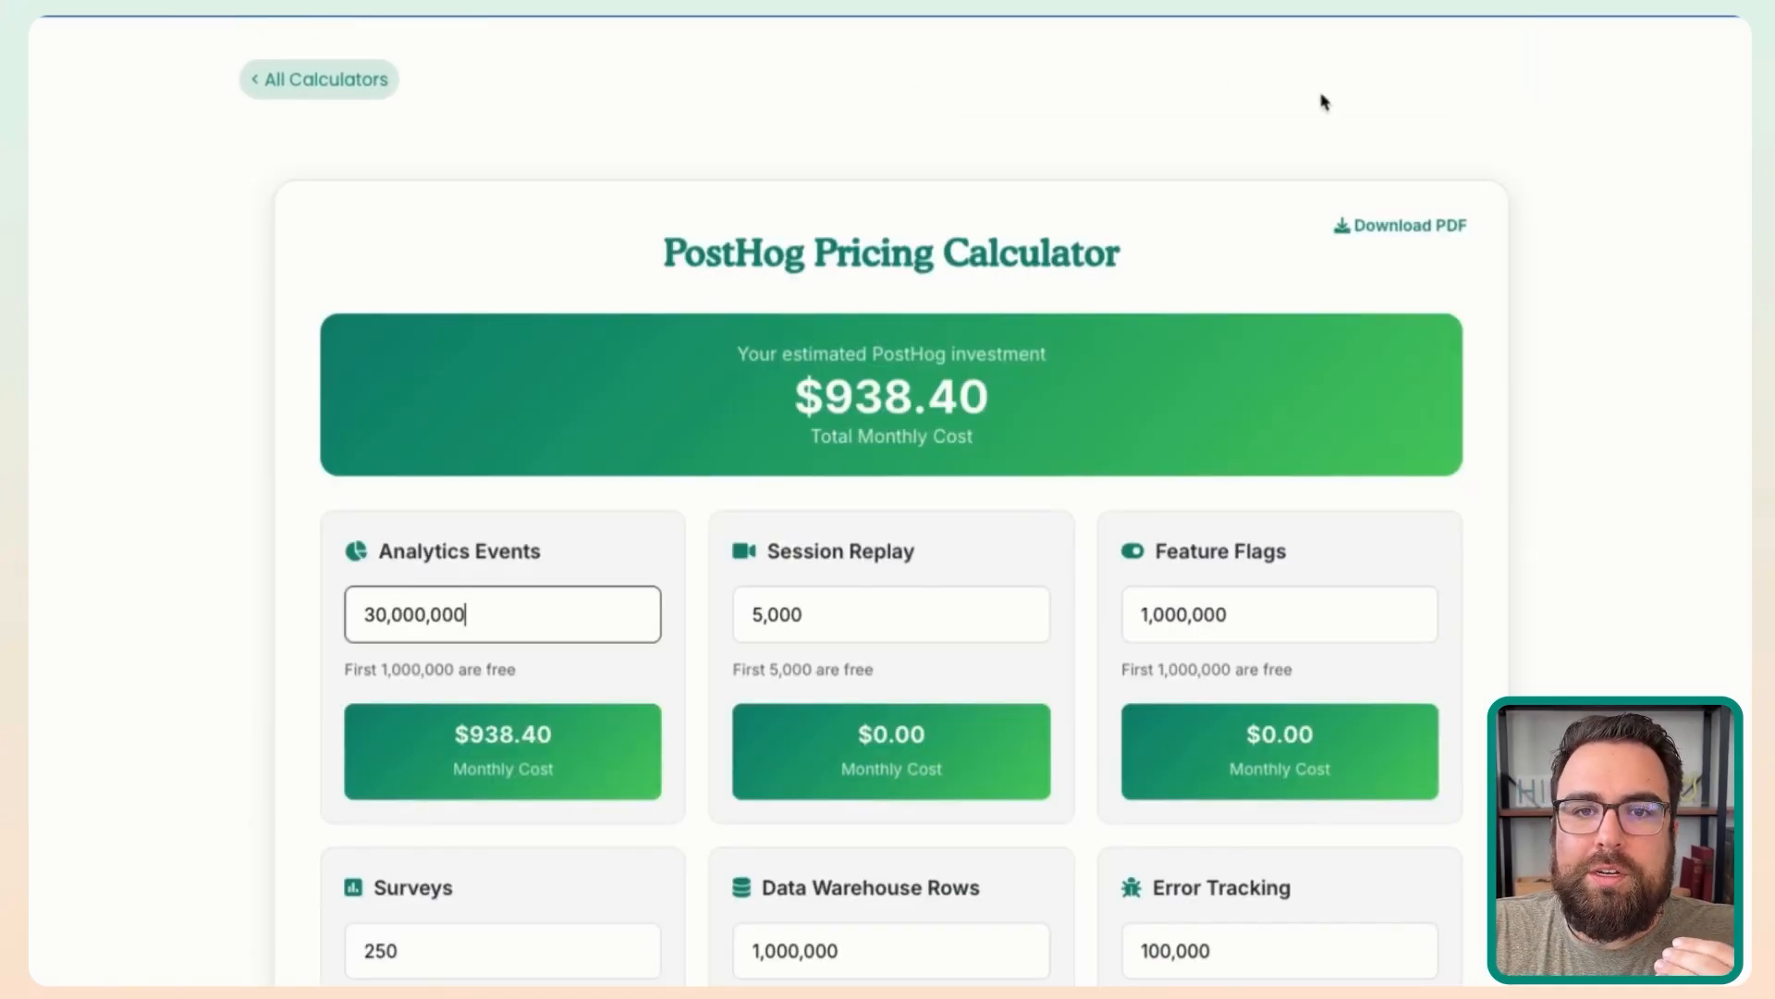
{"action": "scroll", "coordinate": [1042, 555], "scroll_direction": "up", "scroll_amount": 1}
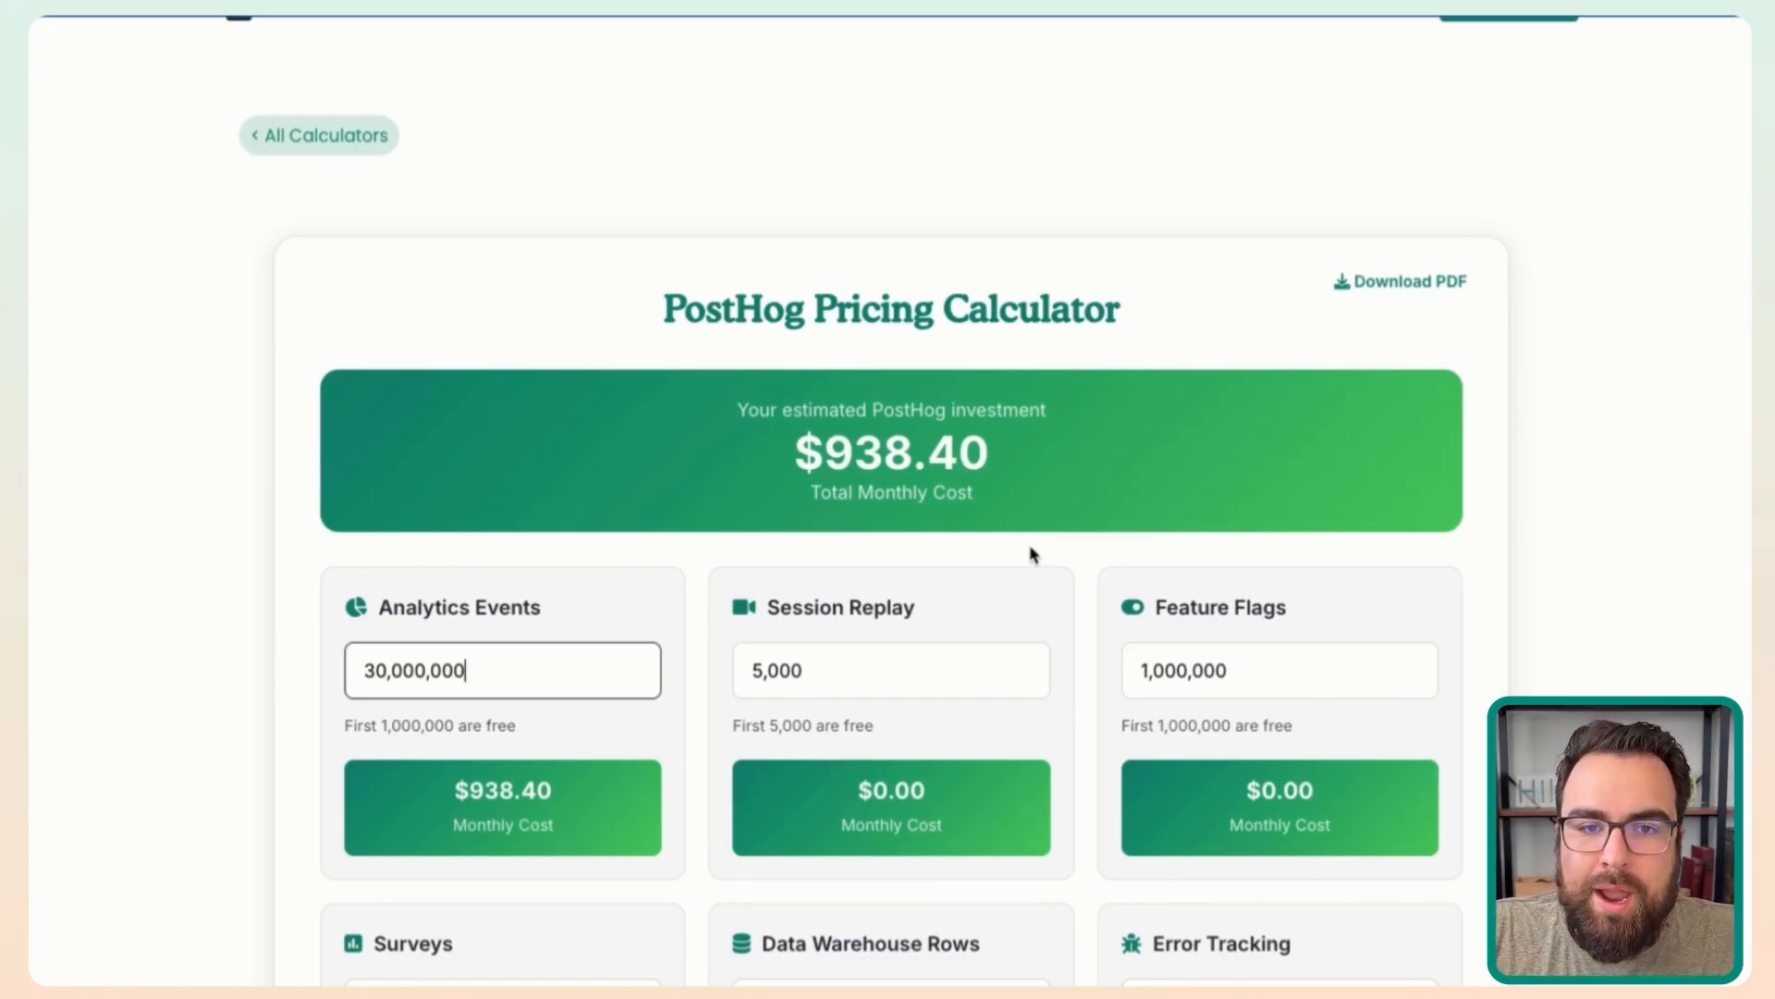
{"action": "triple_click", "coordinate": [480, 777]}
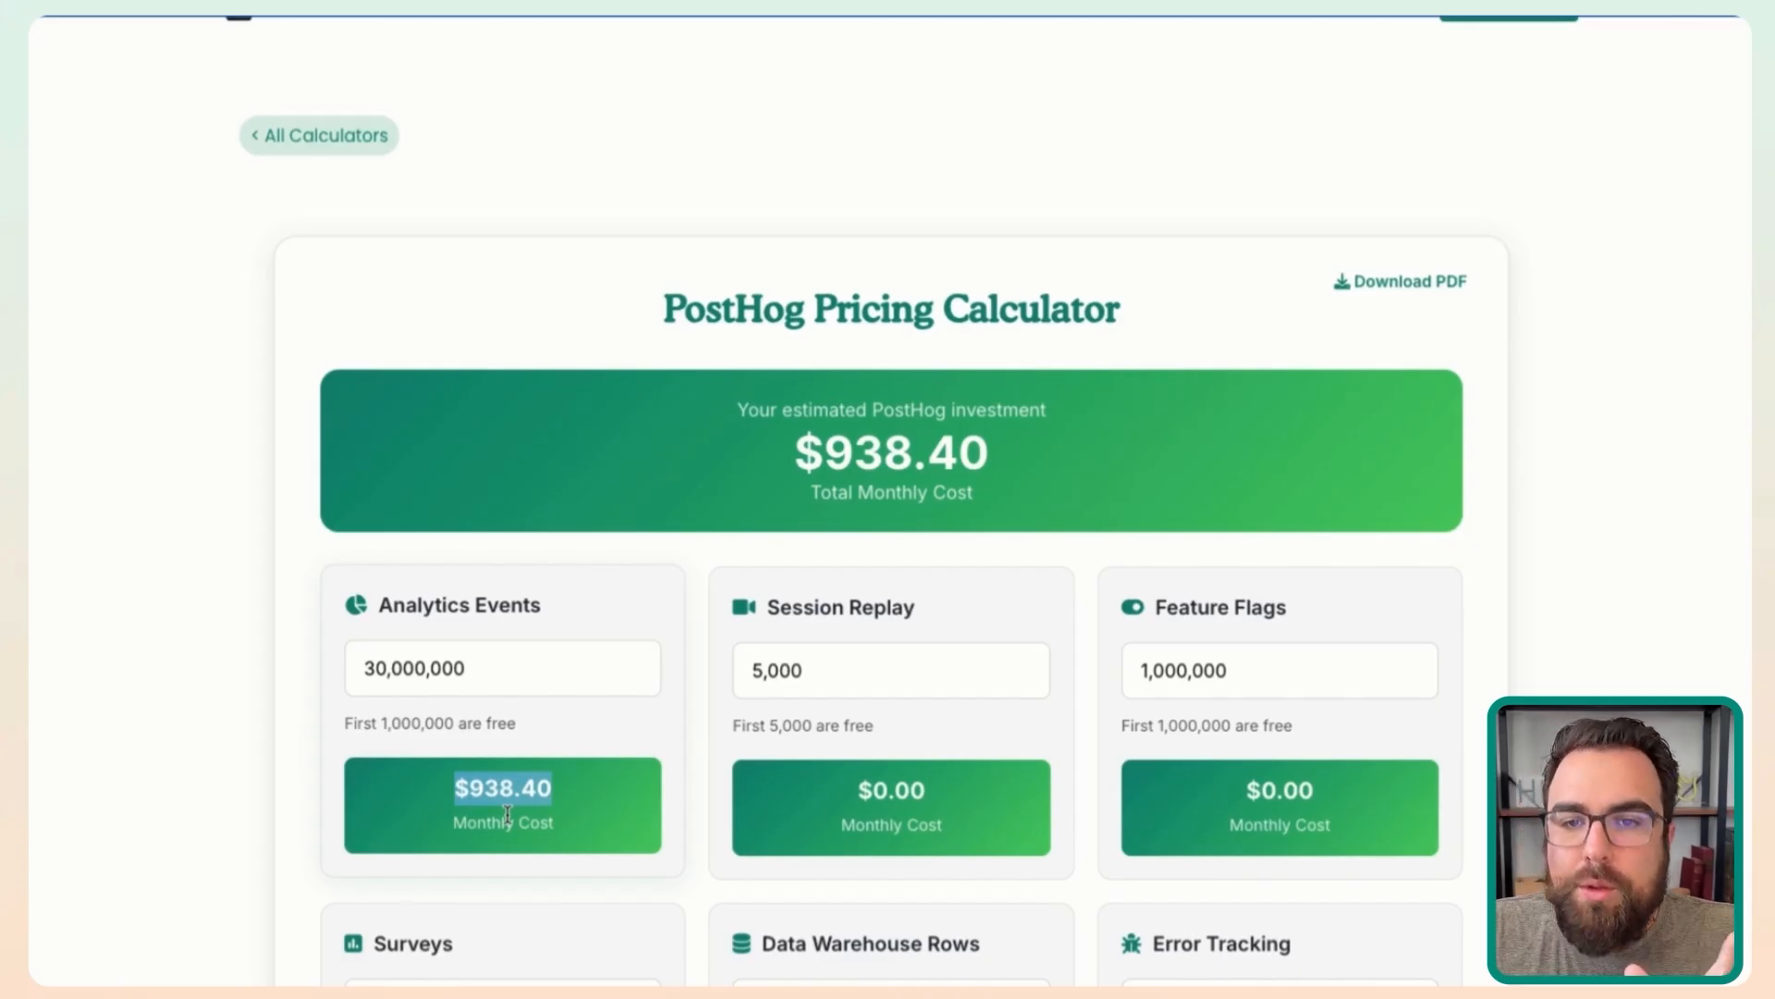
- Set Session Replay to 20,000 in the PostHog calculator and check its monthly cost
{"action": "triple_click", "coordinate": [956, 680]}
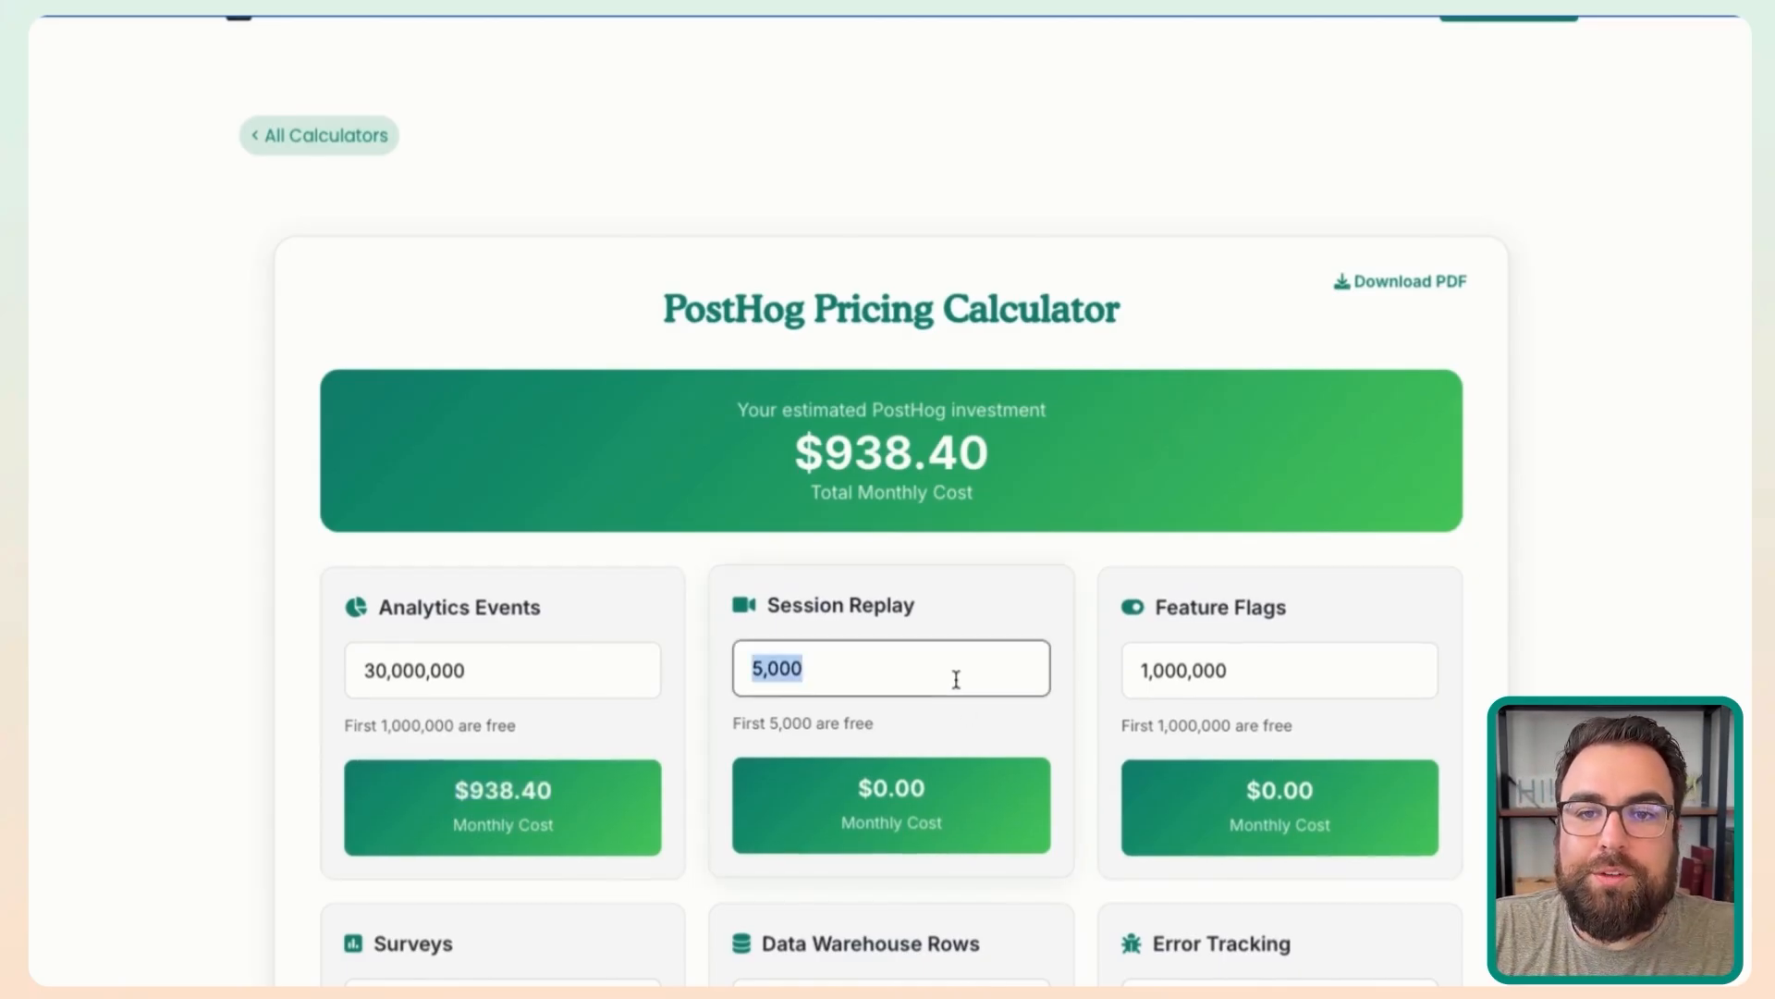
{"action": "type", "text": "20000"}
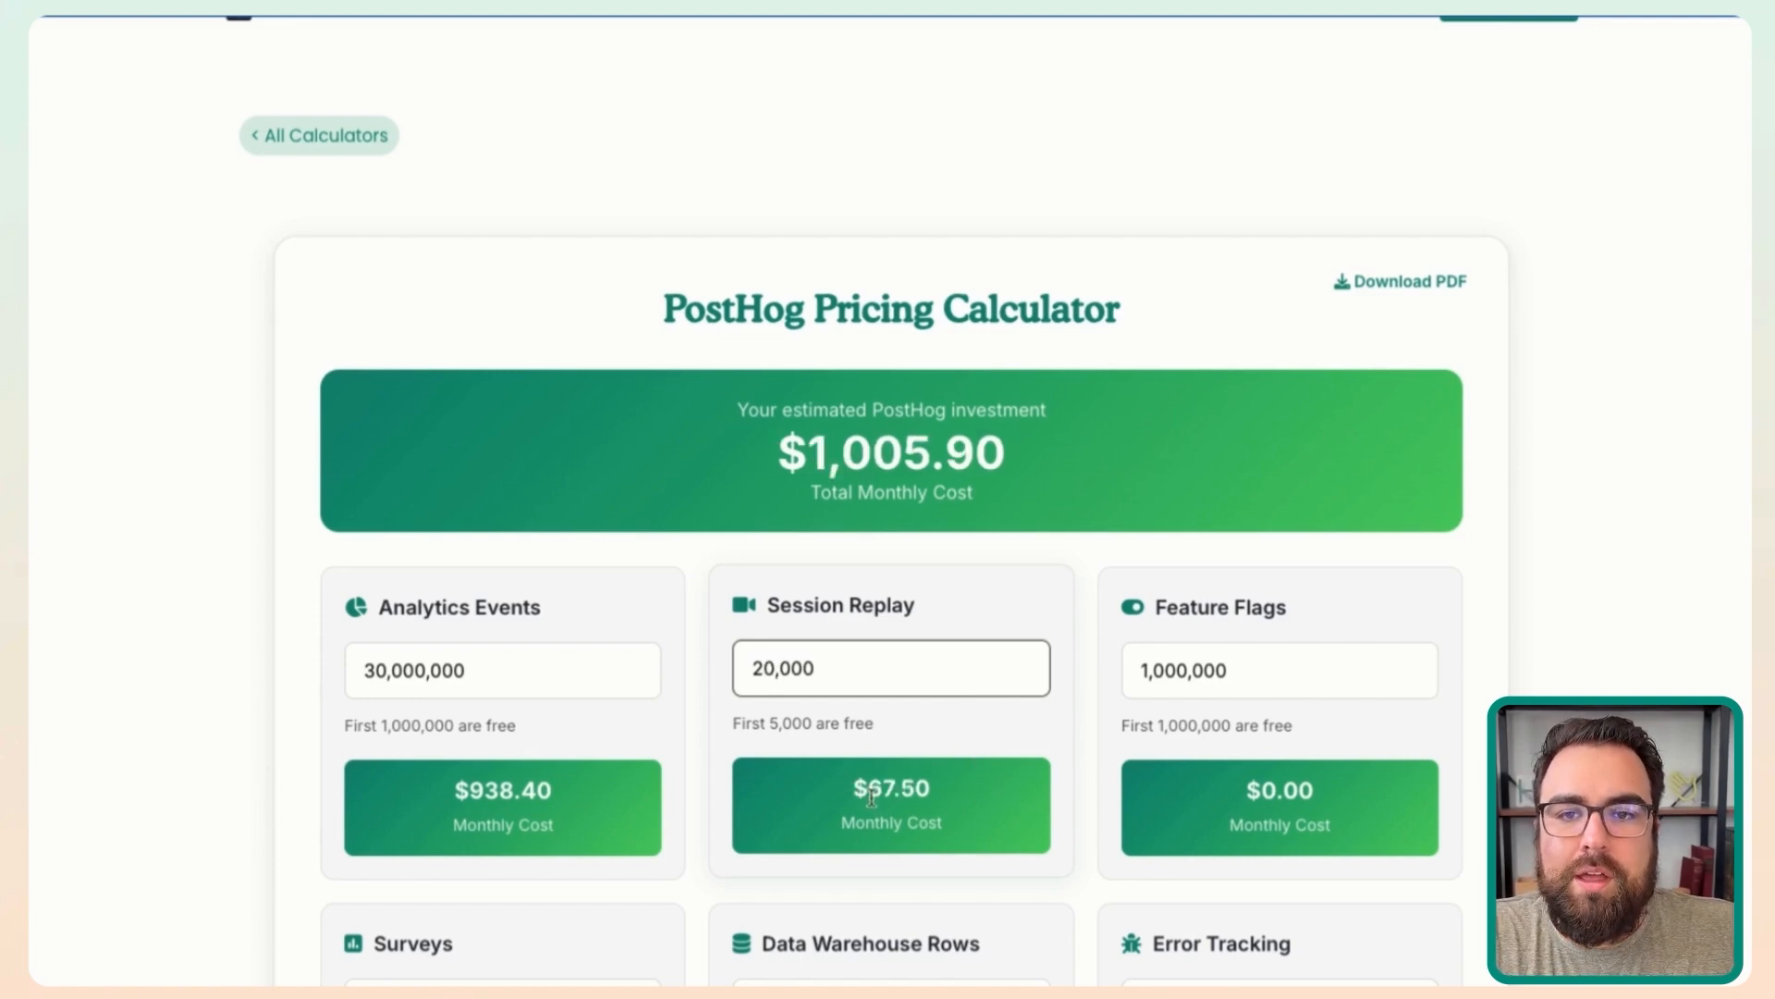
{"action": "left_click_drag", "start_coordinate": [846, 788], "coordinate": [929, 794]}
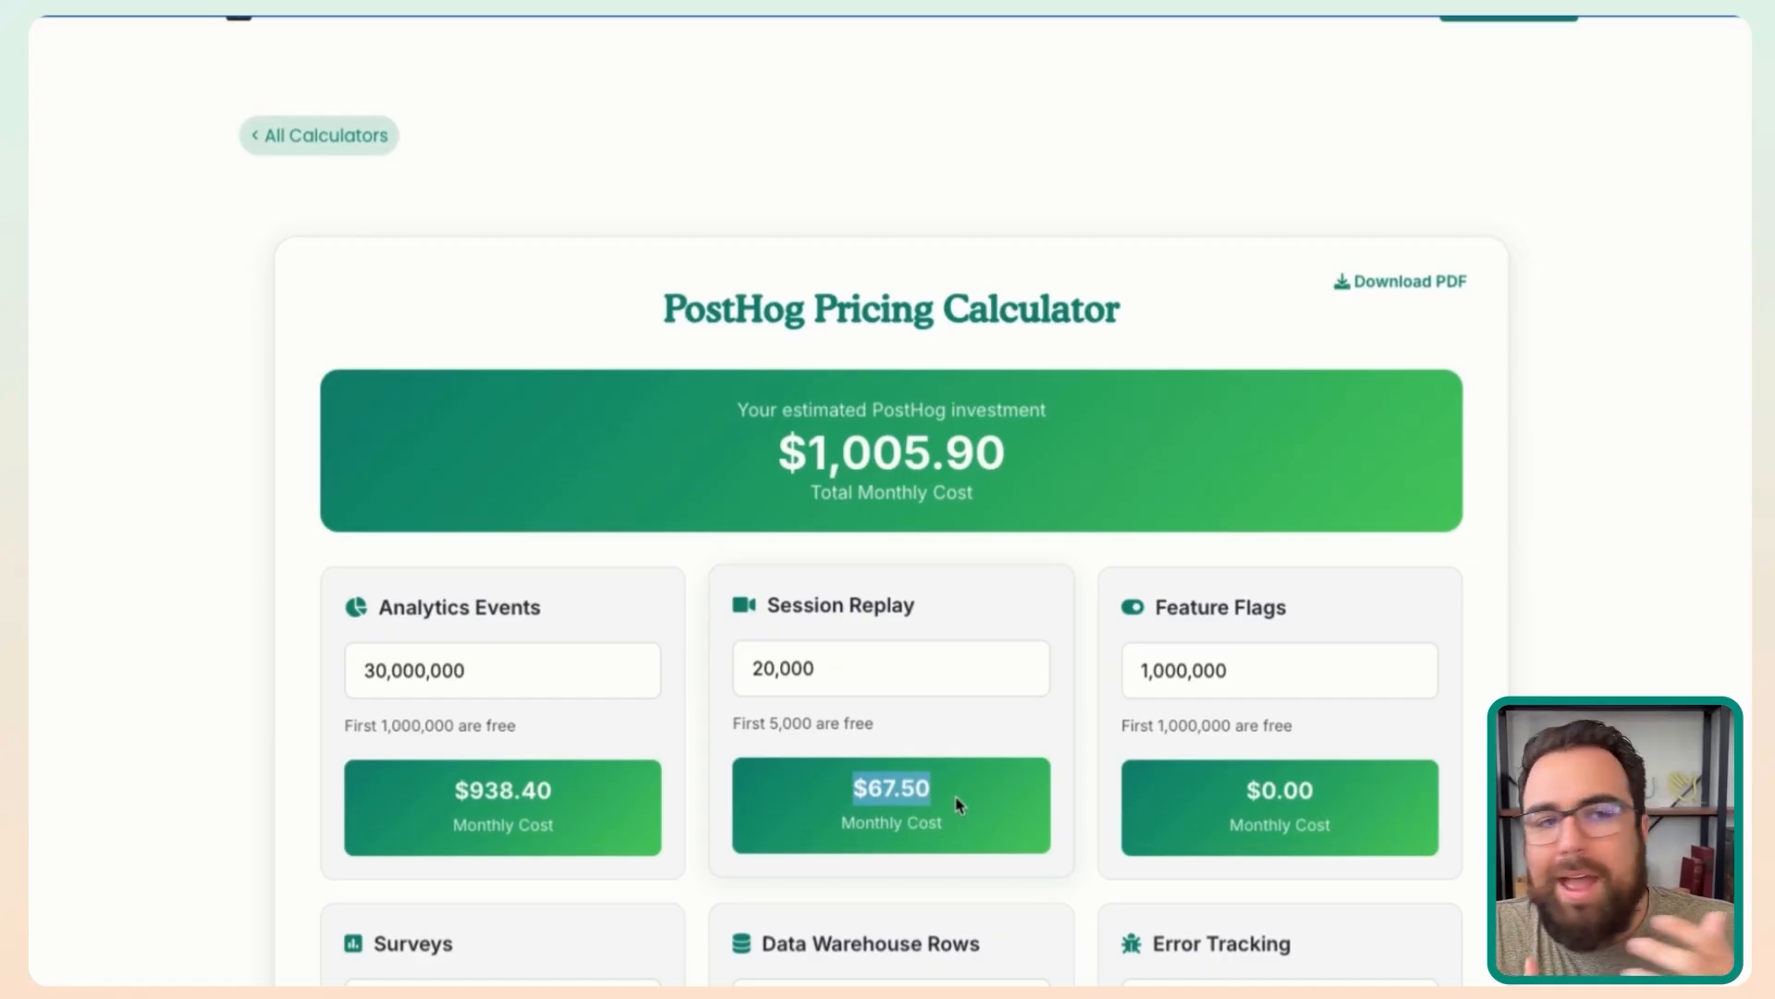
{"action": "scroll", "coordinate": [959, 804], "scroll_direction": "down", "scroll_amount": 3}
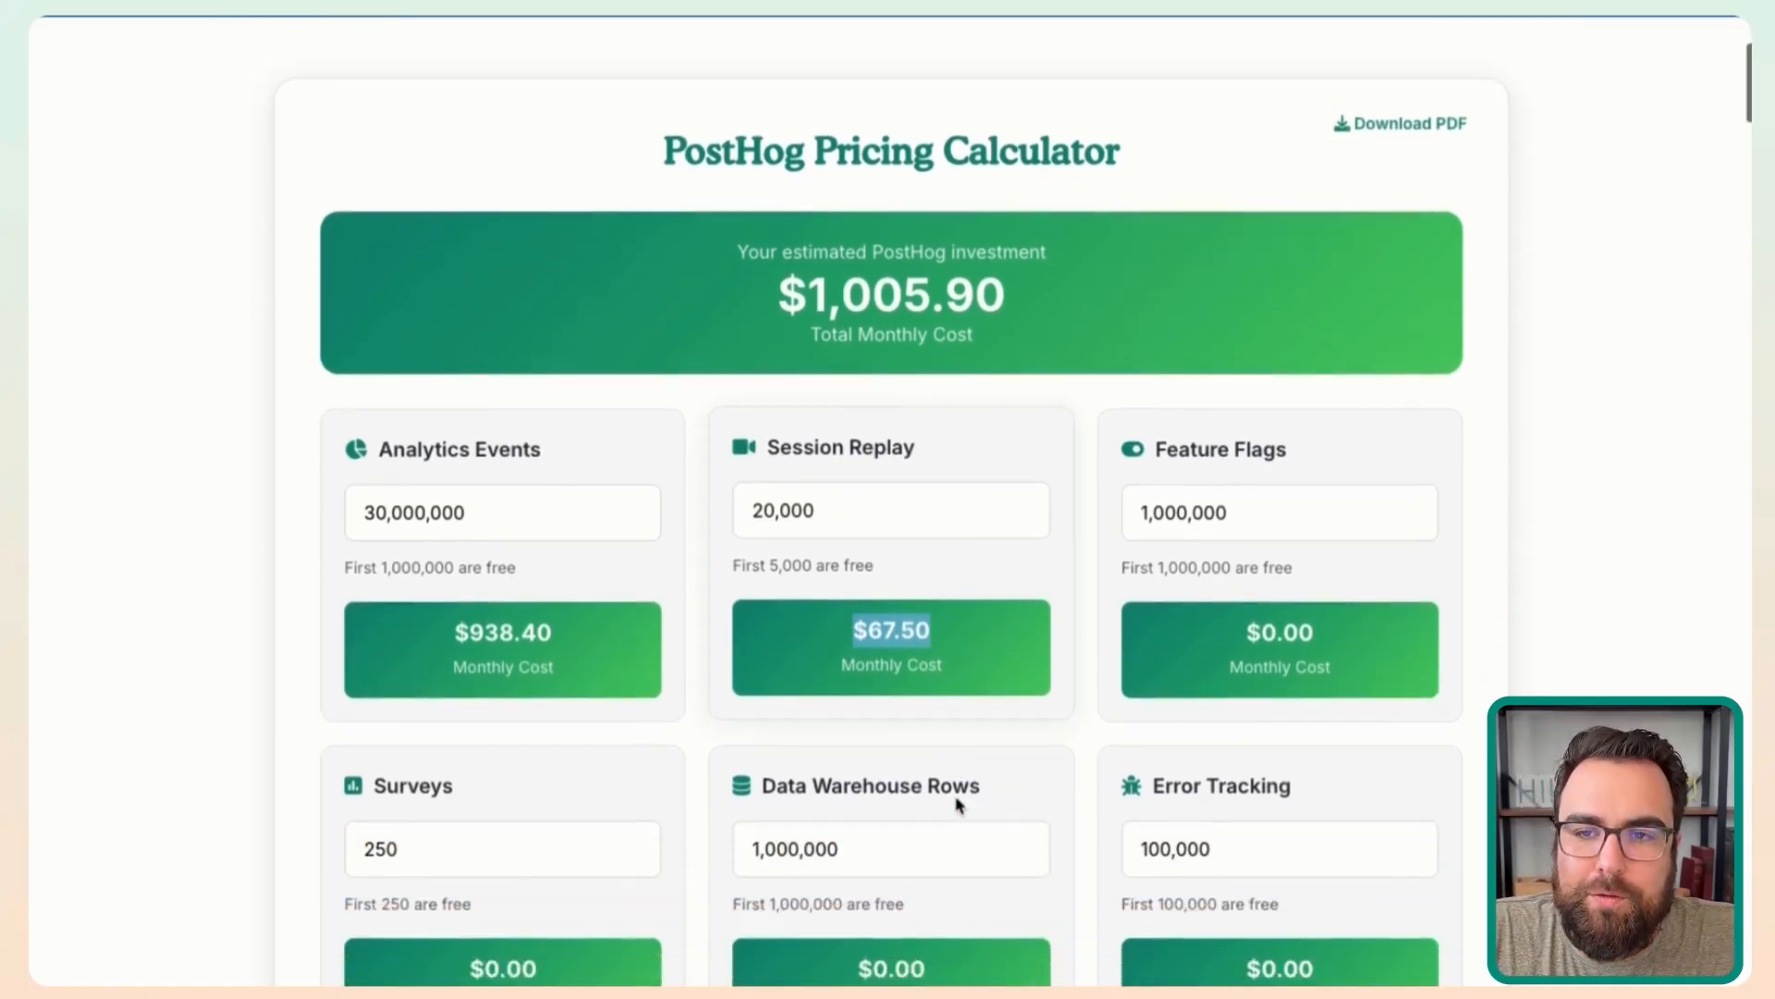
{"action": "scroll", "coordinate": [973, 720], "scroll_direction": "down", "scroll_amount": 1}
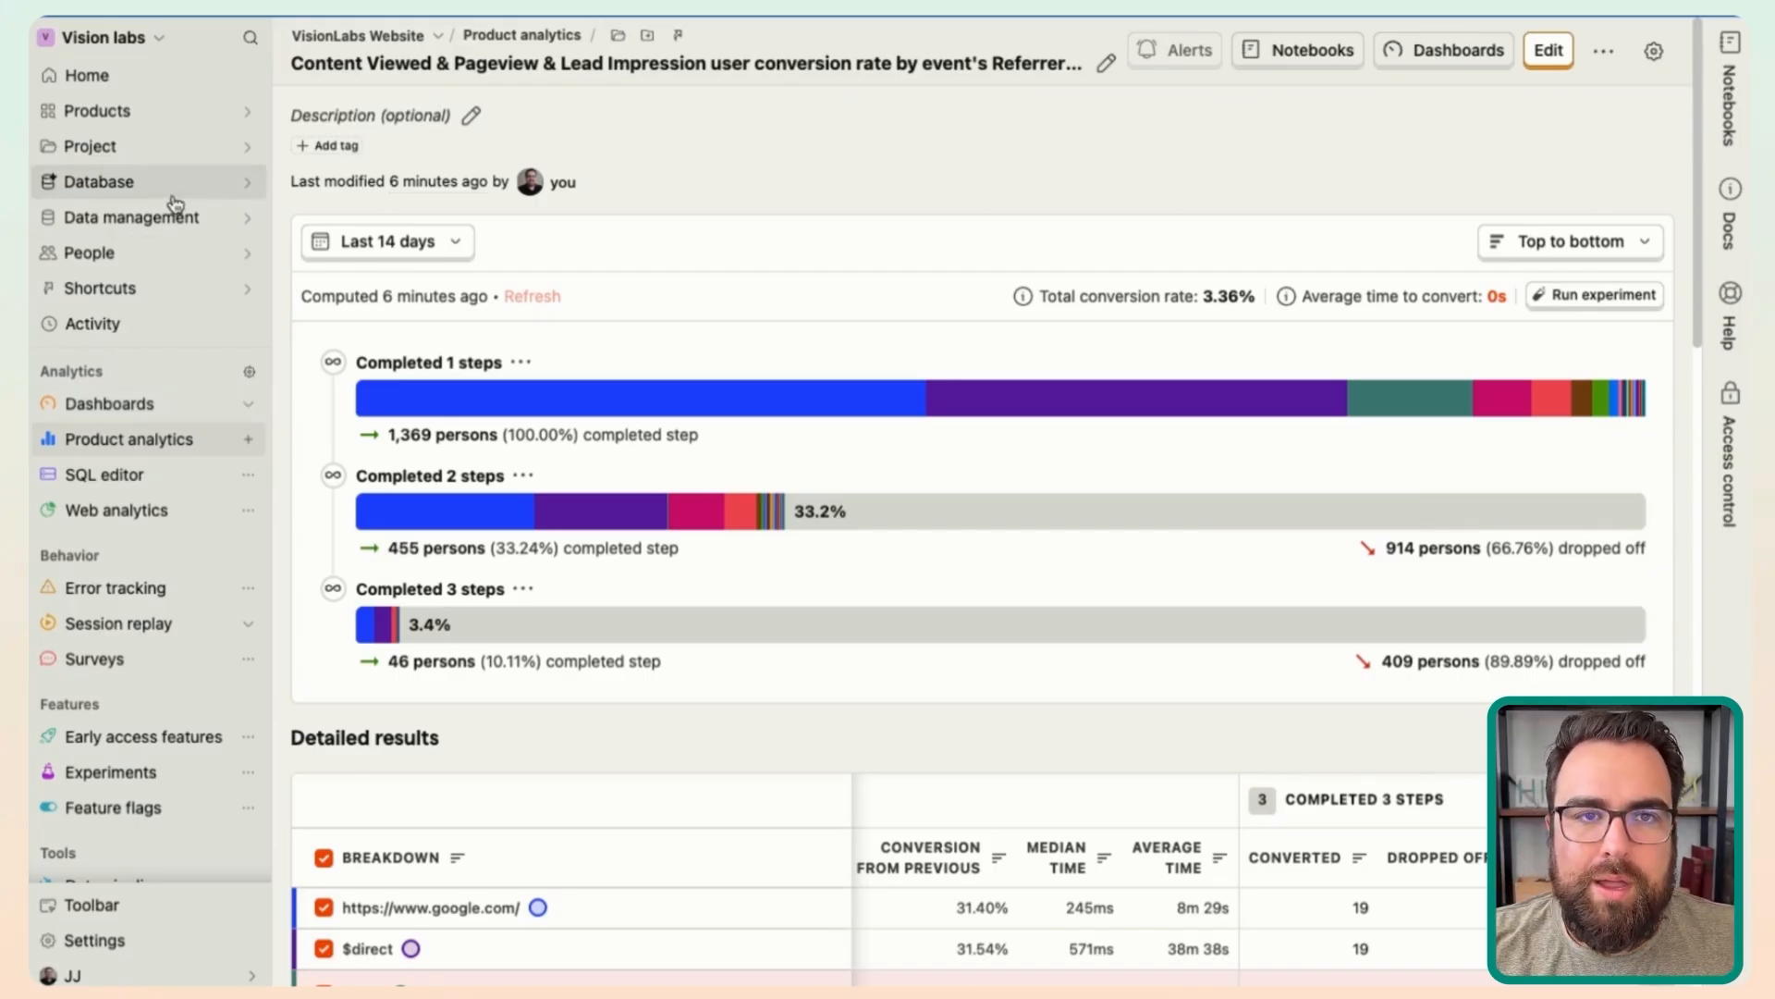
- Open PostHog's SQL editor and try to run the "Events - Trend per day" insight query
{"action": "left_click", "coordinate": [120, 480]}
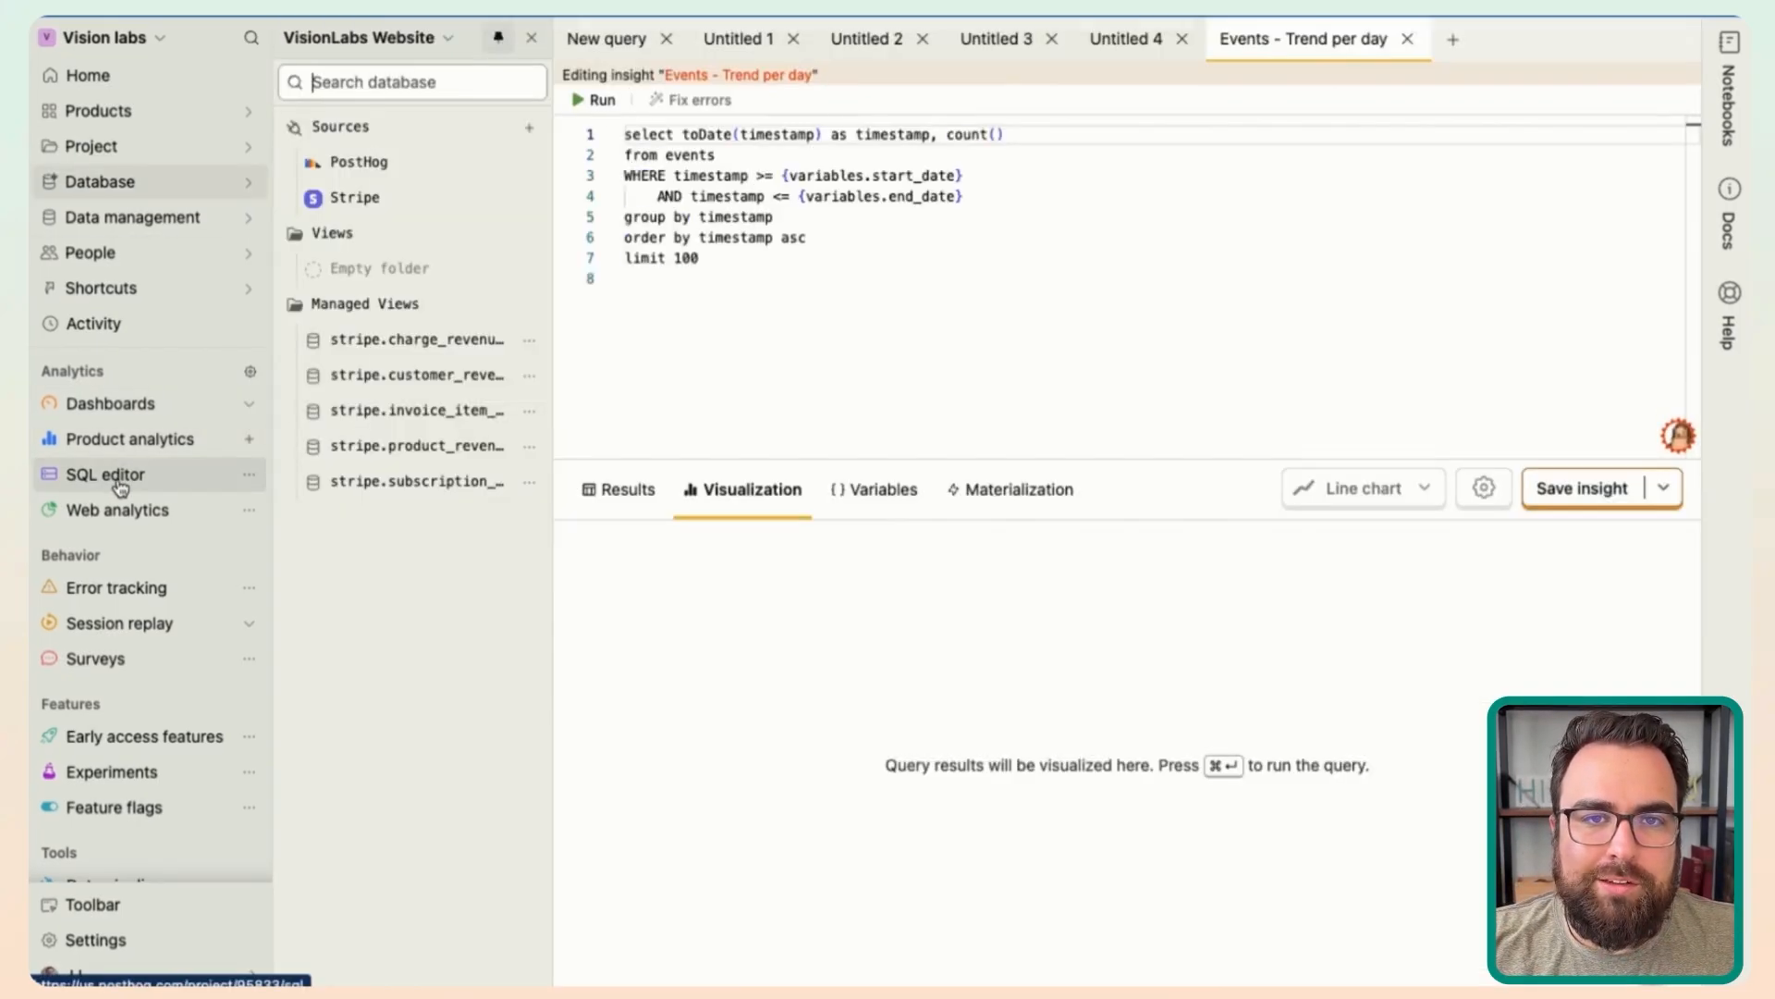
{"action": "left_click_drag", "start_coordinate": [785, 275], "coordinate": [591, 117]}
{"action": "left_click", "coordinate": [592, 115]}
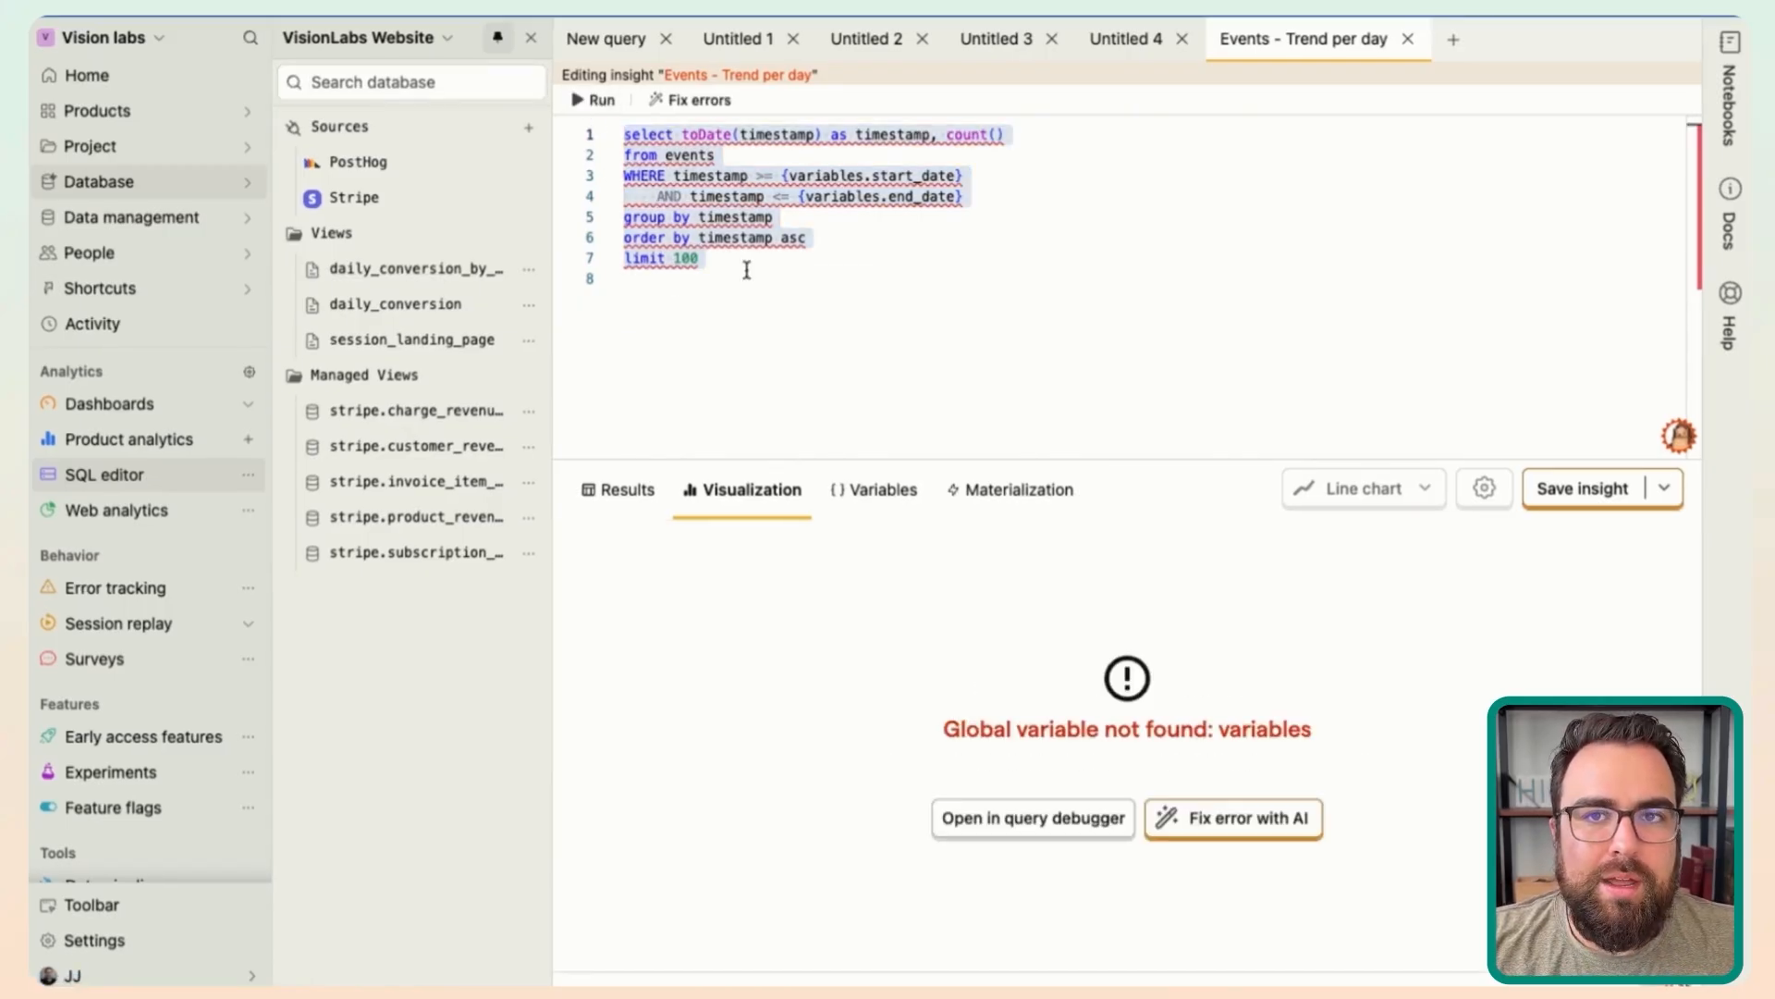
{"action": "left_click", "coordinate": [756, 334]}
{"action": "left_click", "coordinate": [781, 258]}
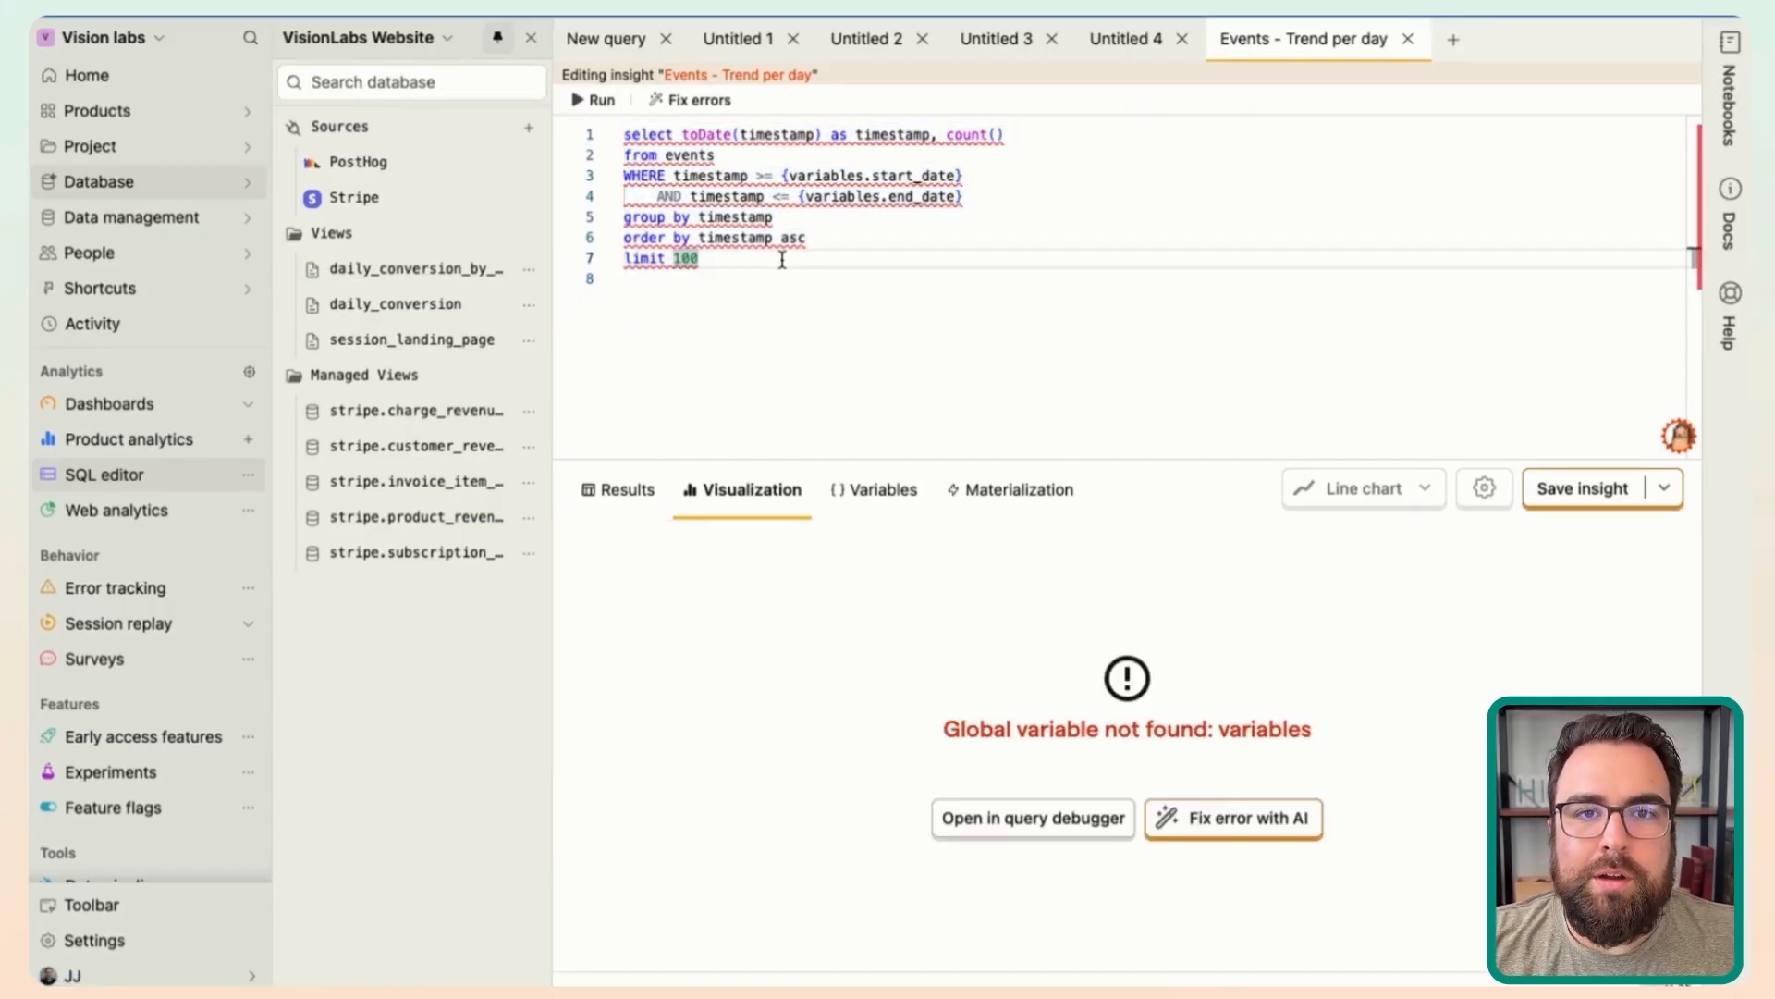
- Inspect the fields of the daily conversion and session_landing_page views, copy the day field name, and open the Untitled 4 query
{"action": "left_click", "coordinate": [425, 277]}
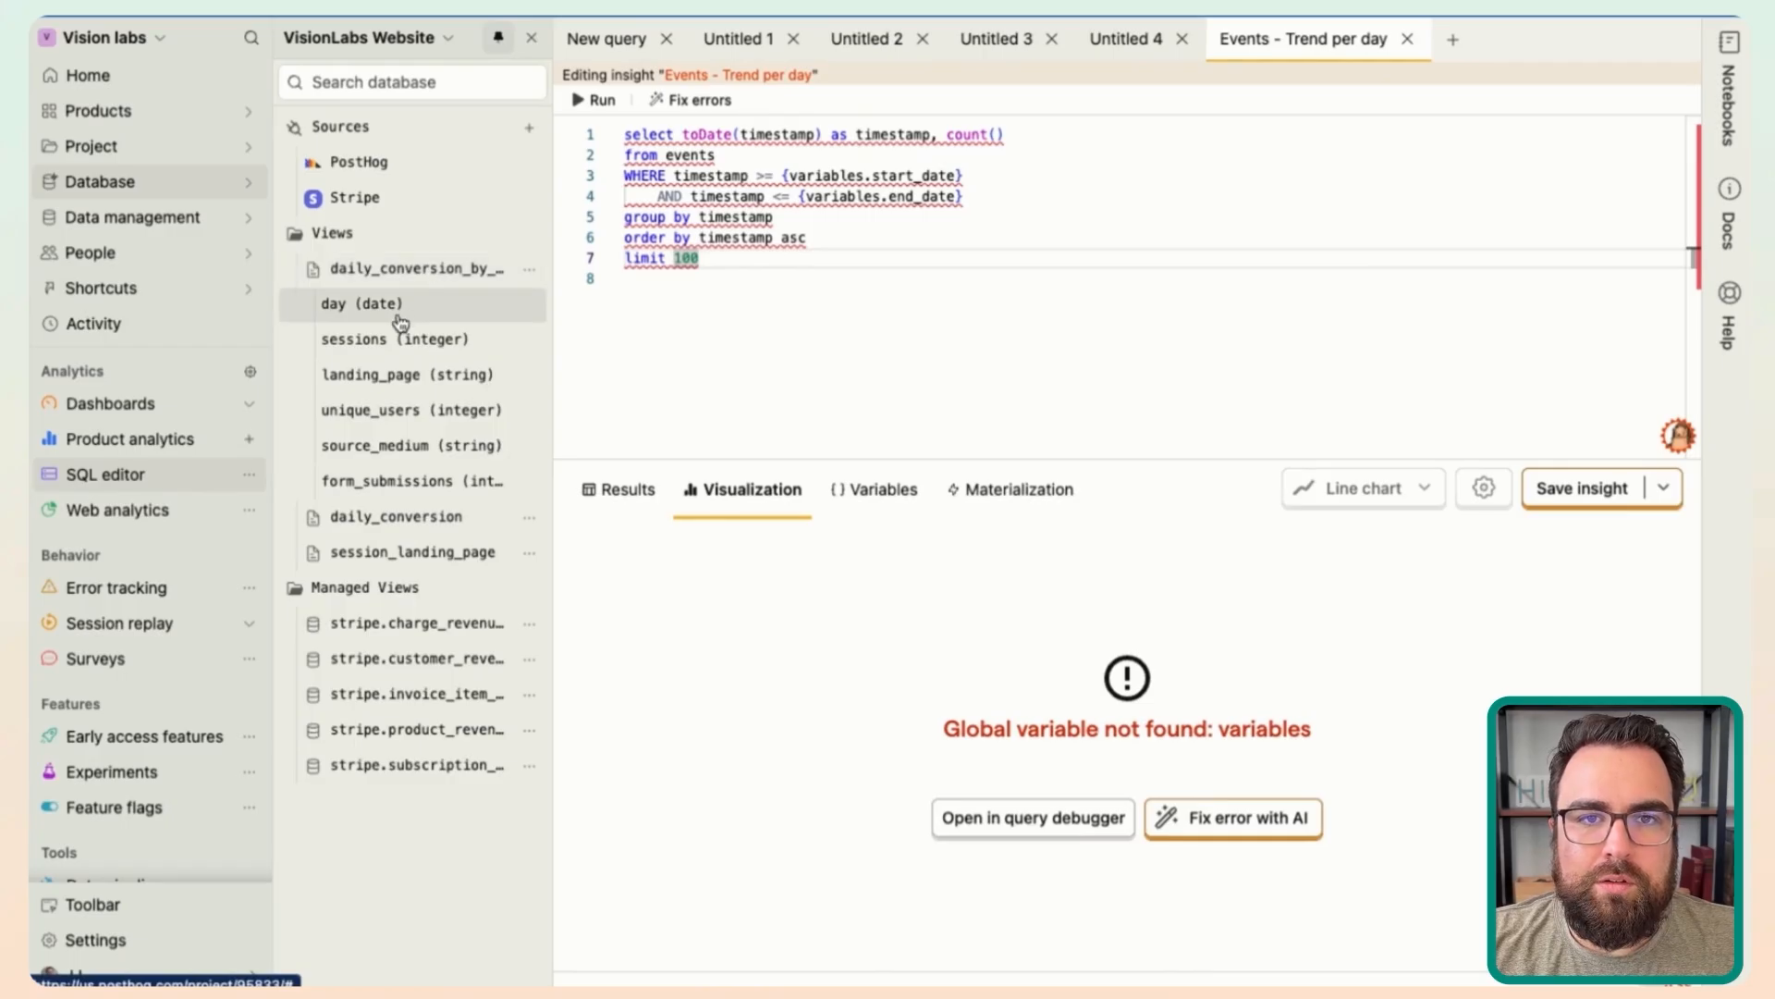
{"action": "left_click", "coordinate": [395, 303]}
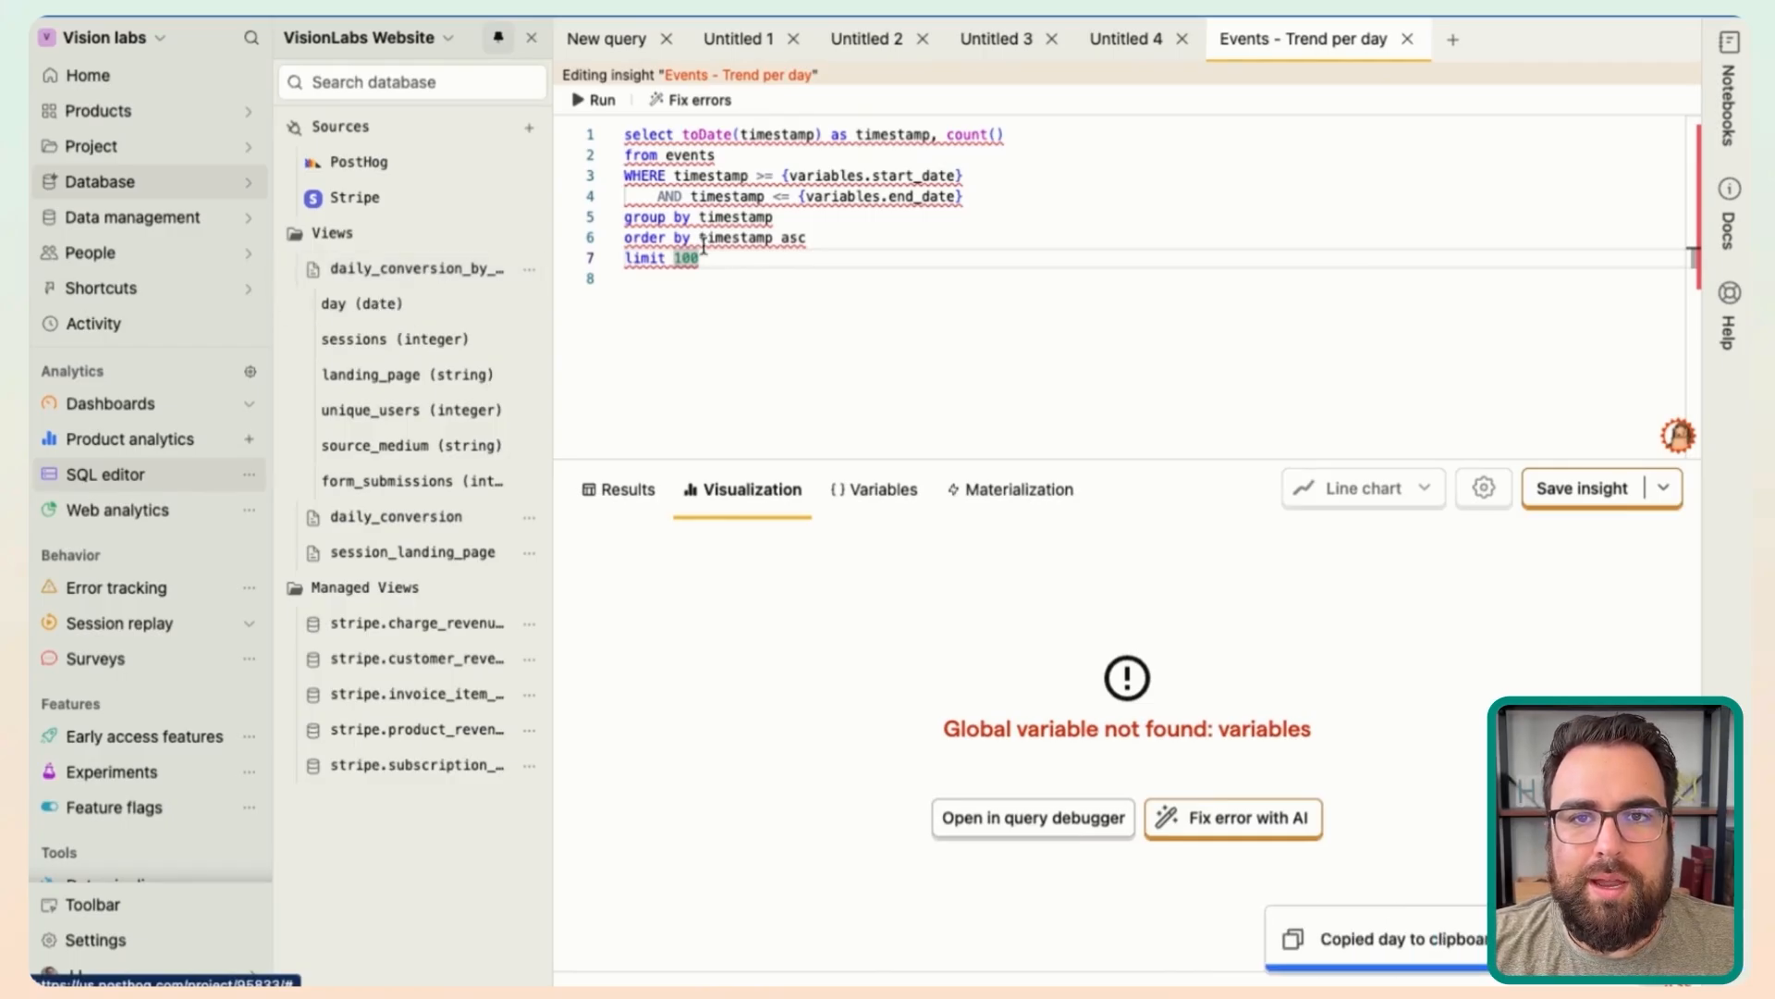
{"action": "triple_click", "coordinate": [731, 256]}
{"action": "key", "text": "ctrl+a"}
{"action": "key", "text": "BackSpace"}
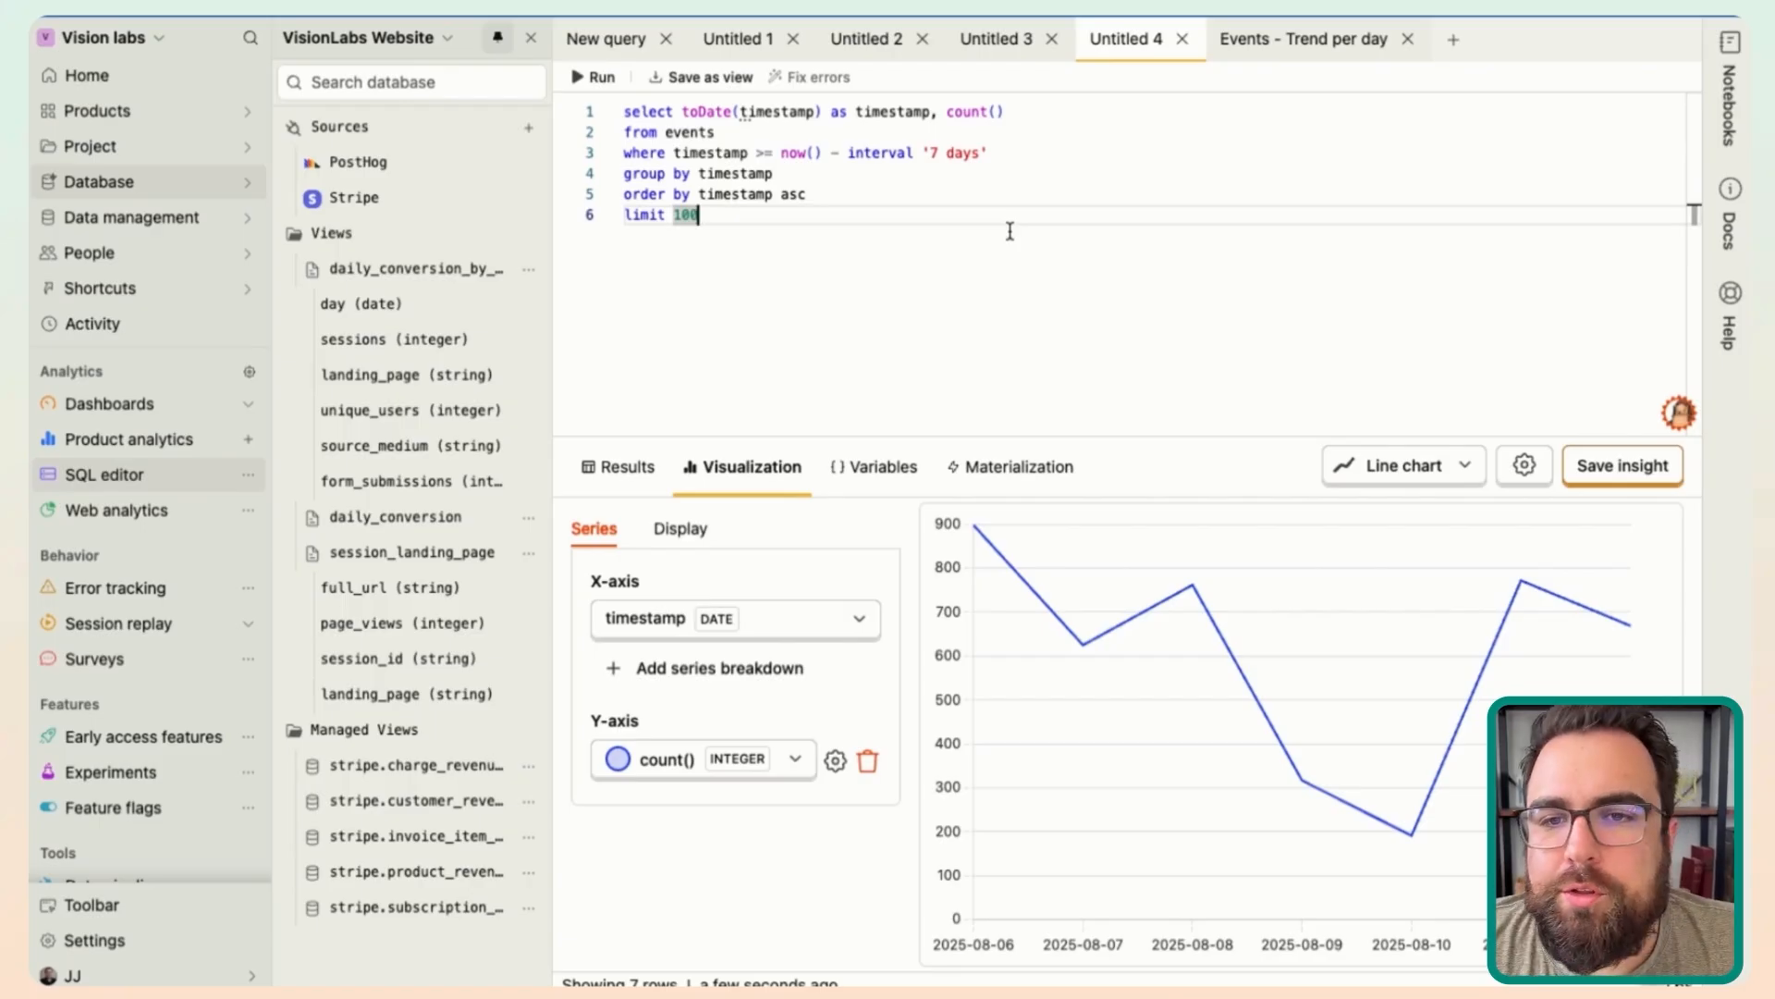
- Review the Untitled 4 query, highlighting the timestamp-to-date conversion and the seven-day timestamp filter
{"action": "left_click_drag", "start_coordinate": [658, 111], "coordinate": [804, 111]}
{"action": "left_click", "coordinate": [831, 111]}
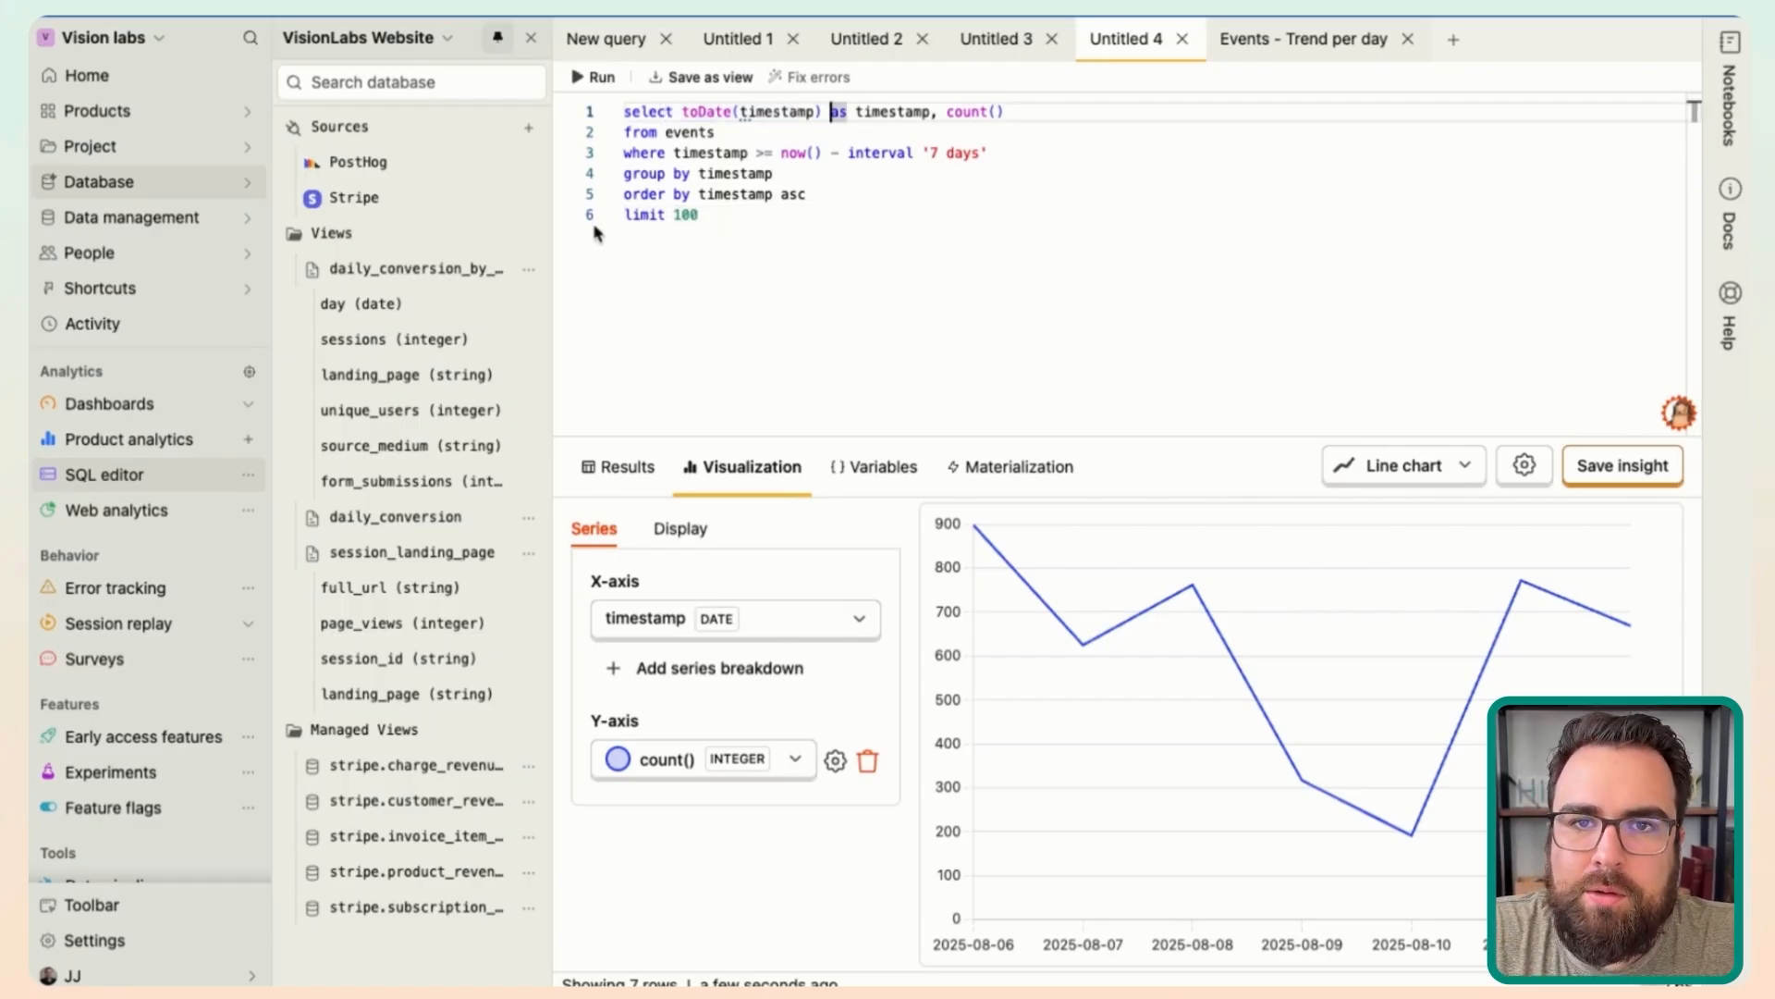
{"action": "left_click_drag", "start_coordinate": [673, 152], "coordinate": [870, 152]}
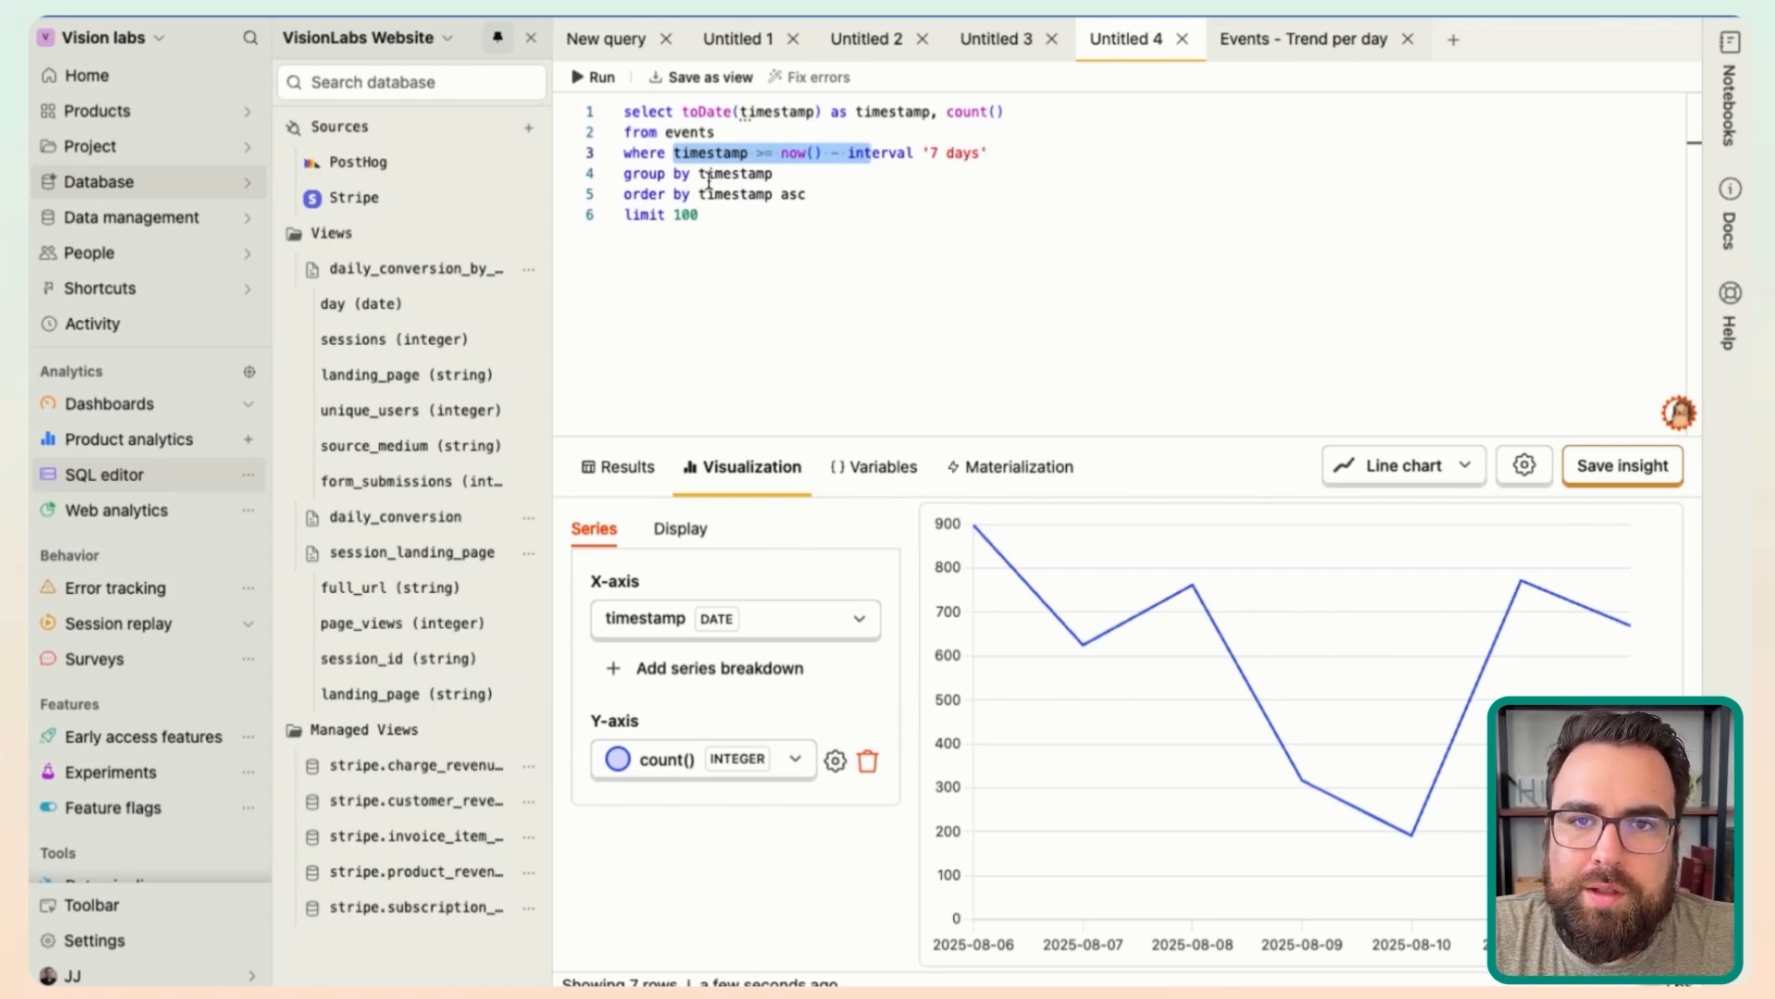
{"action": "left_click", "coordinate": [870, 311]}
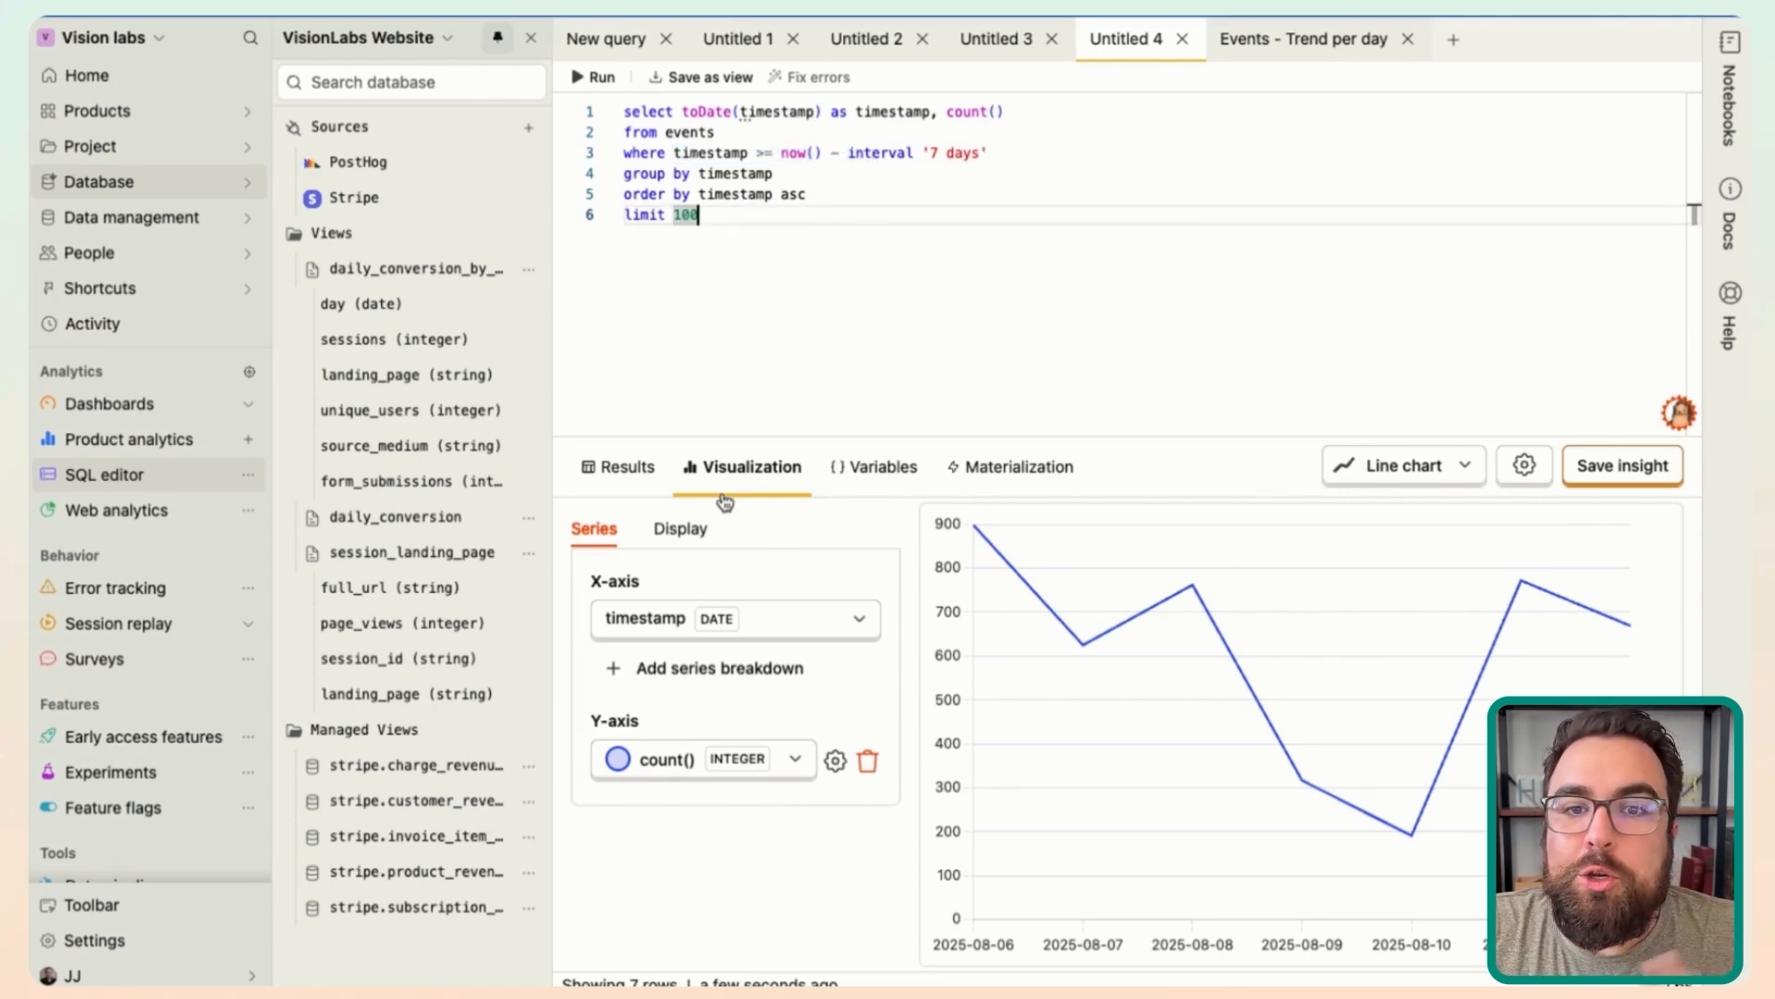
- Review the query's results table, variables and materialization options, and return to its line chart visualization
{"action": "left_click", "coordinate": [626, 466]}
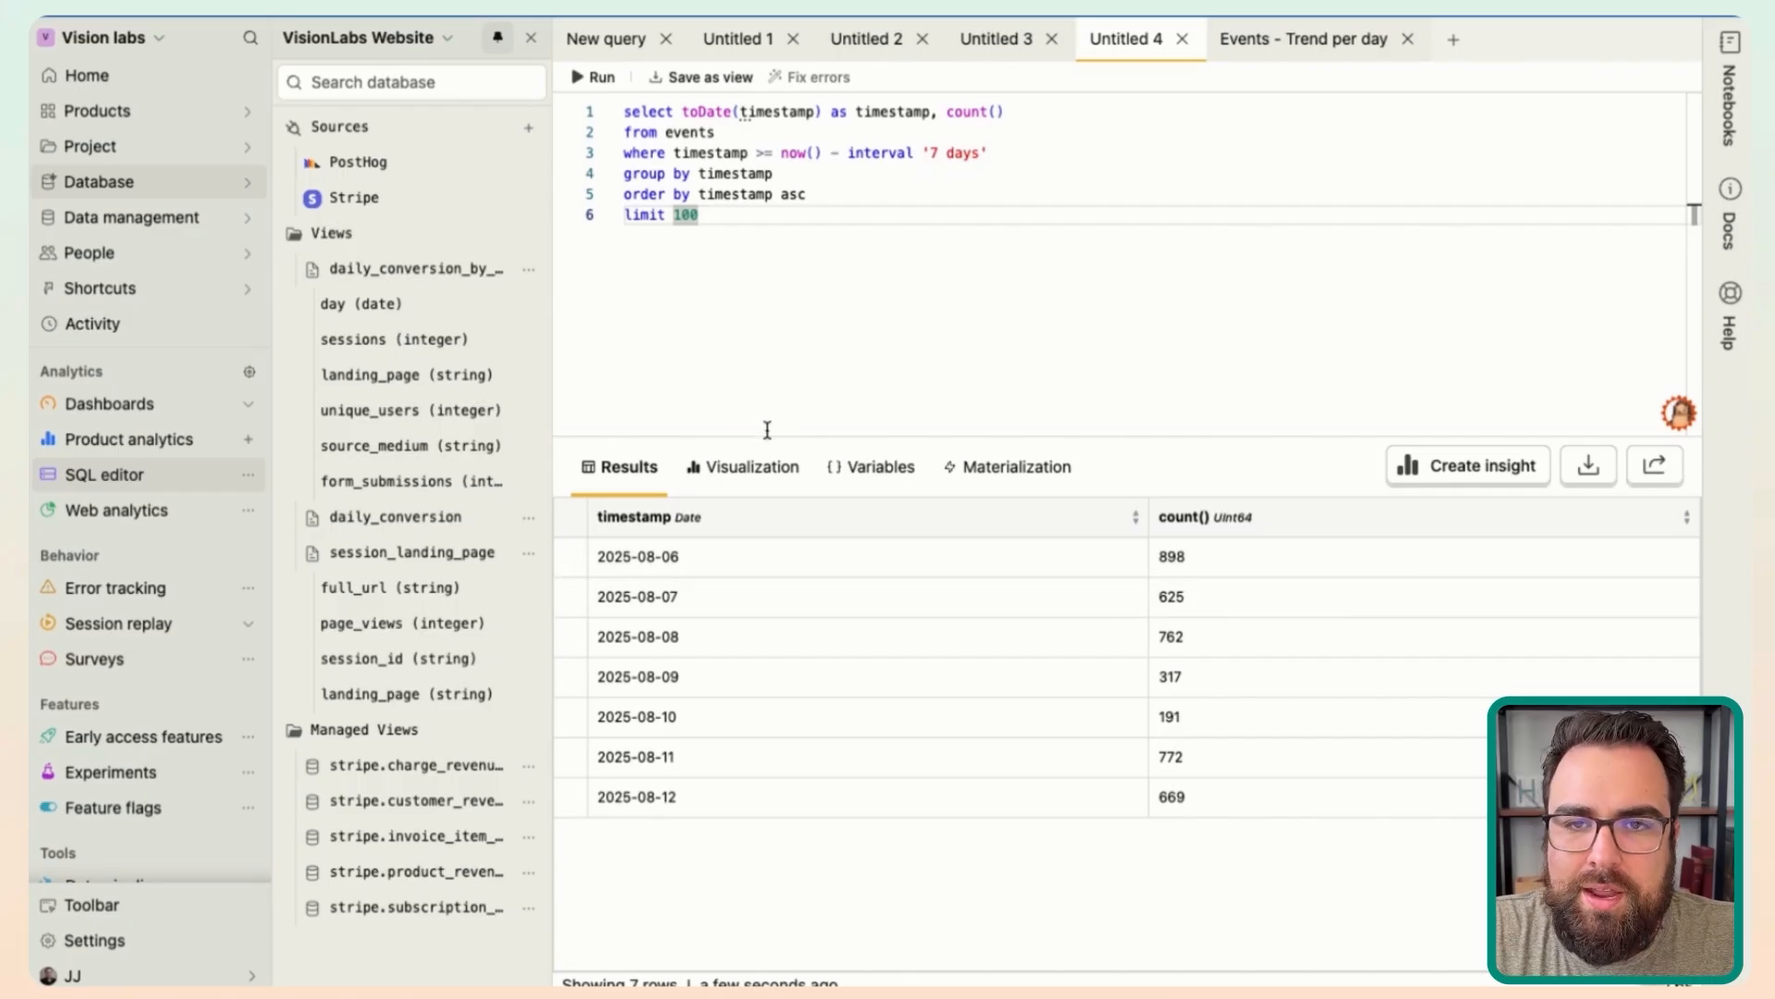
{"action": "left_click", "coordinate": [876, 485]}
{"action": "left_click", "coordinate": [647, 474]}
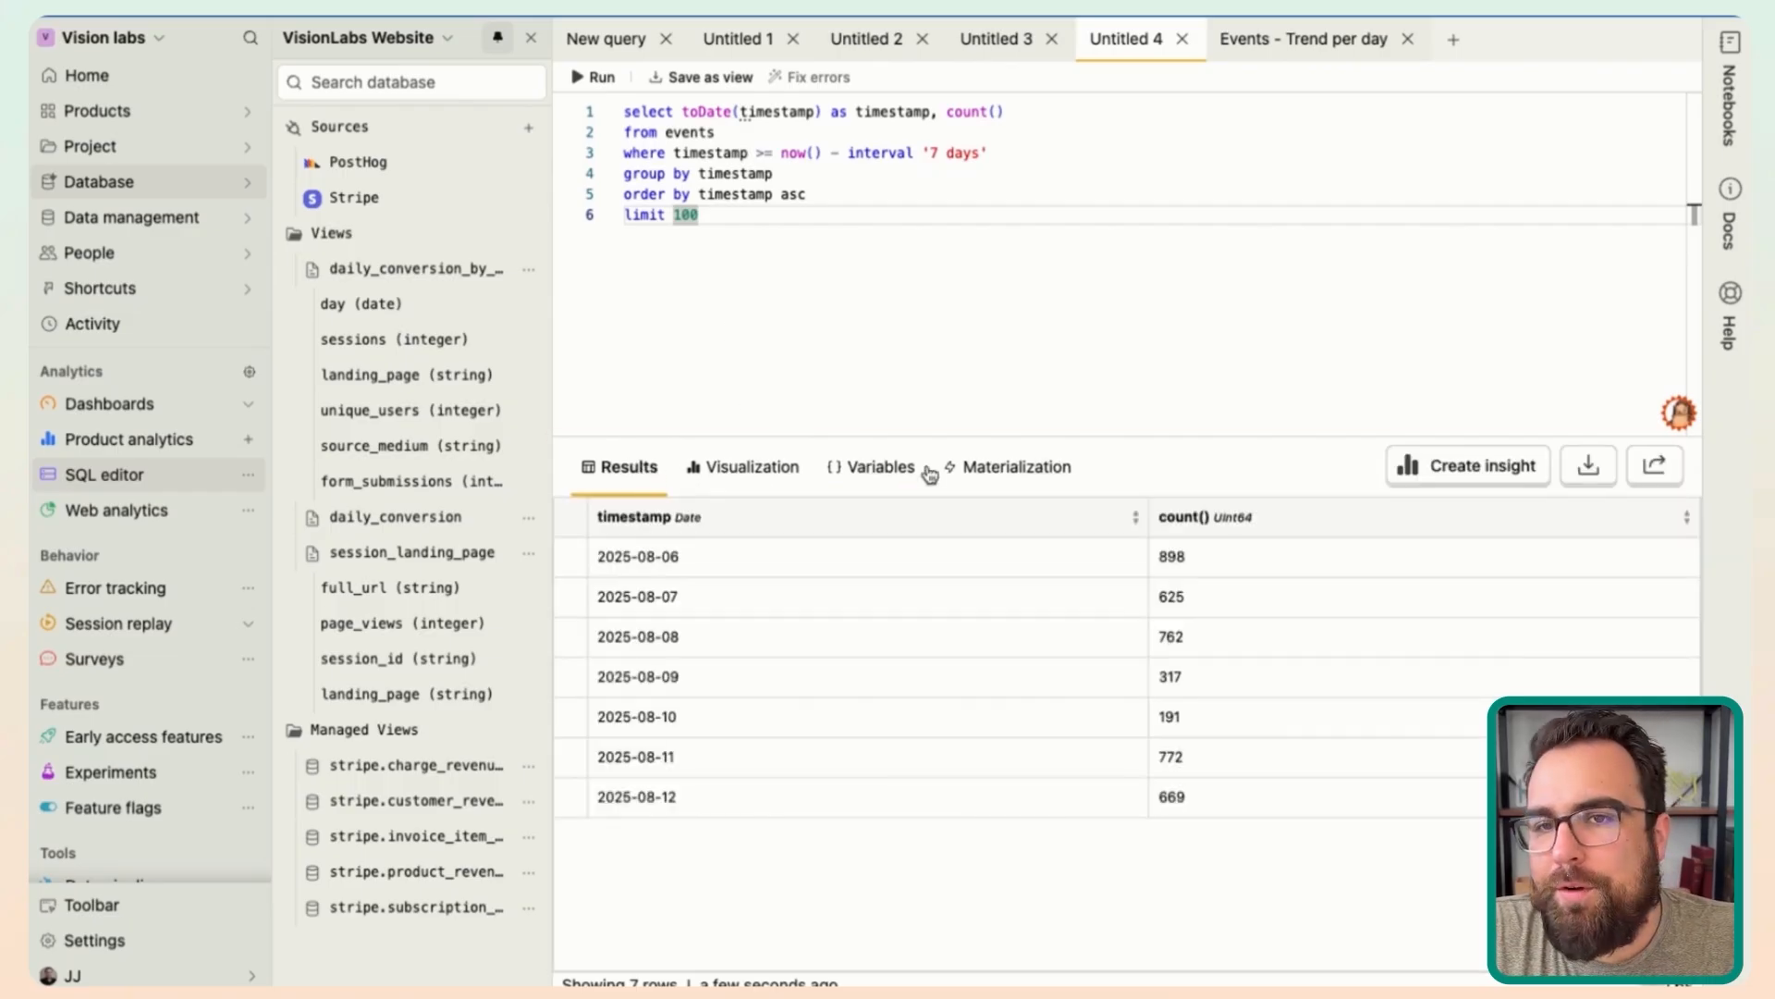
{"action": "left_click", "coordinate": [982, 472]}
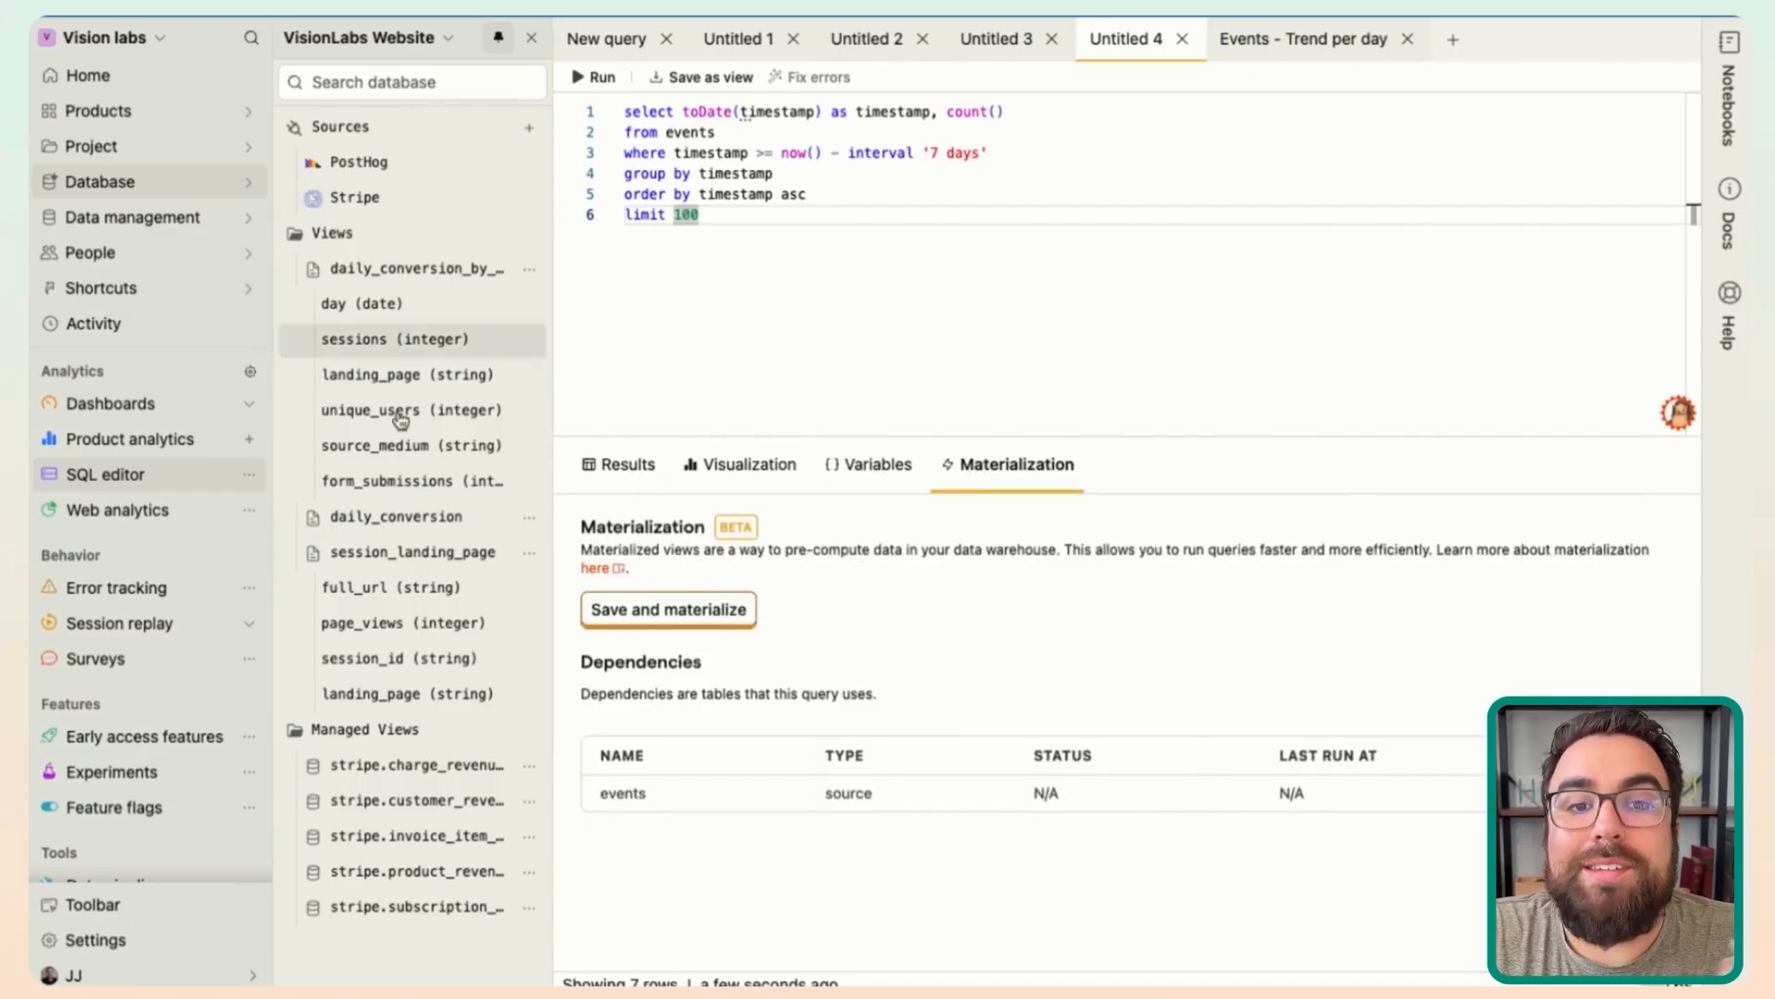
{"action": "left_click", "coordinate": [764, 475]}
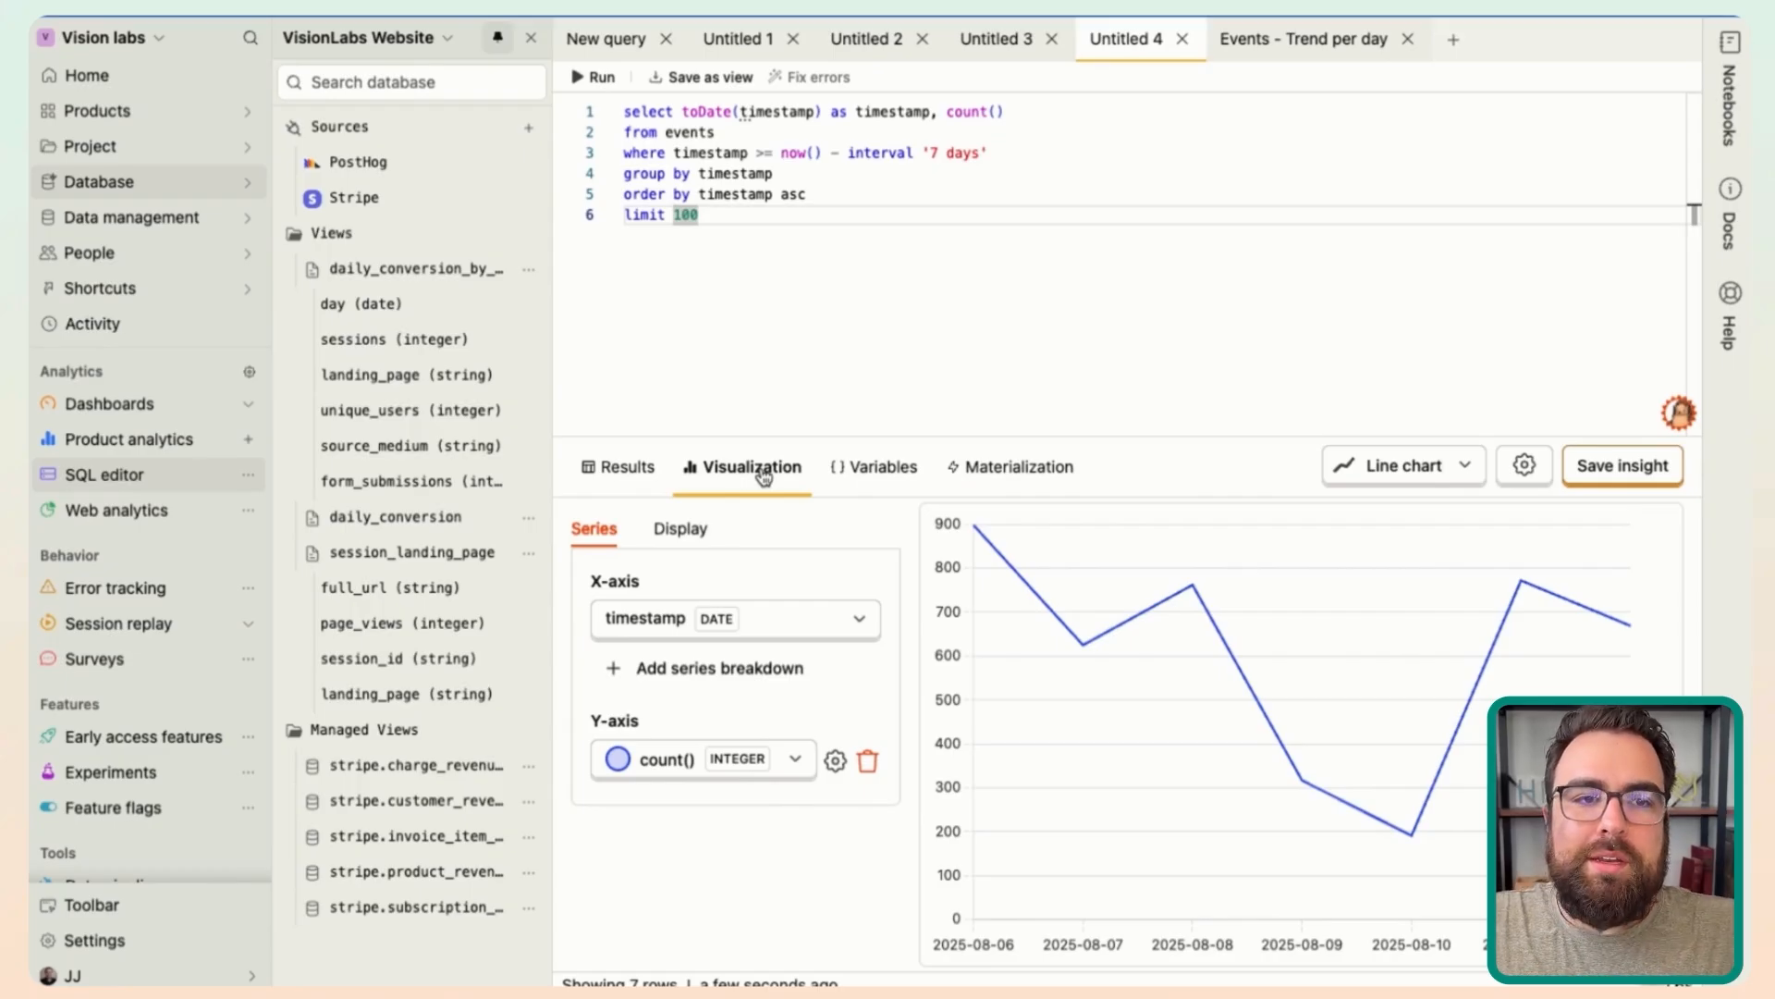